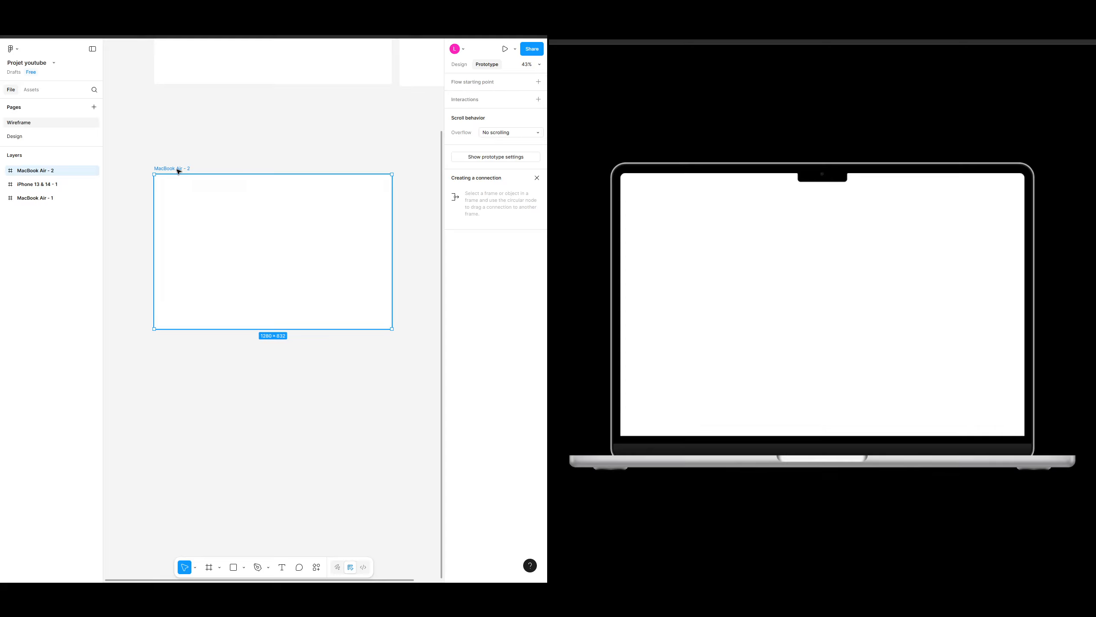
Step: Replace the selected frame with a new MacBook Air desktop frame and reposition it on the canvas
{"action": "key", "text": "Delete"}
{"action": "key", "text": "f"}
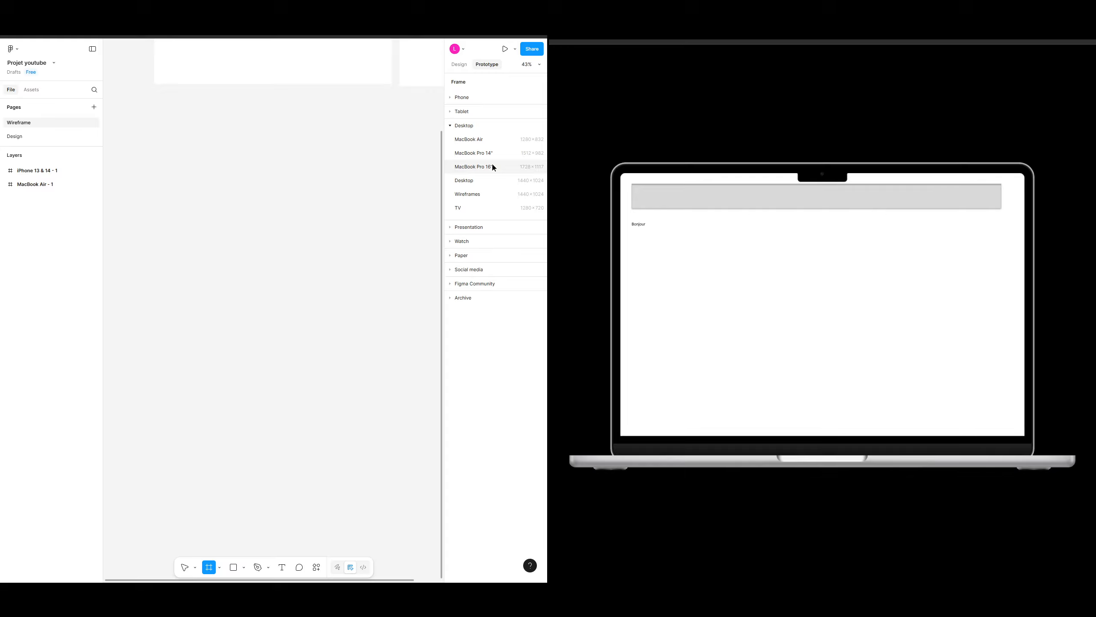
{"action": "left_click", "coordinate": [483, 142]}
{"action": "left_click", "coordinate": [247, 198]}
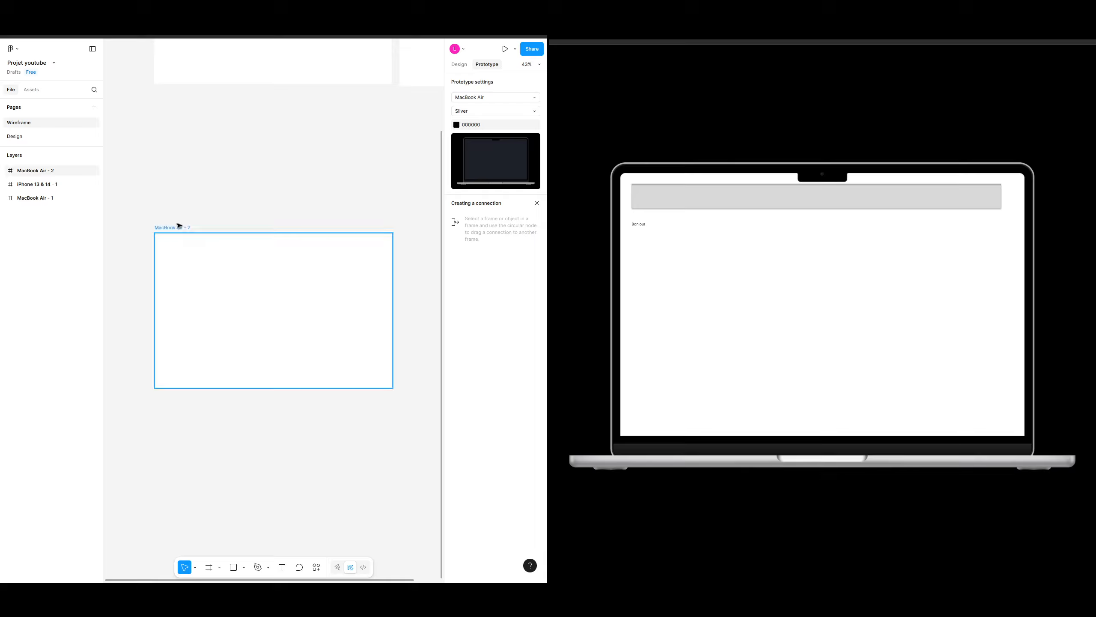
{"action": "left_click", "coordinate": [262, 316]}
{"action": "left_click_drag", "start_coordinate": [277, 329], "coordinate": [272, 309]}
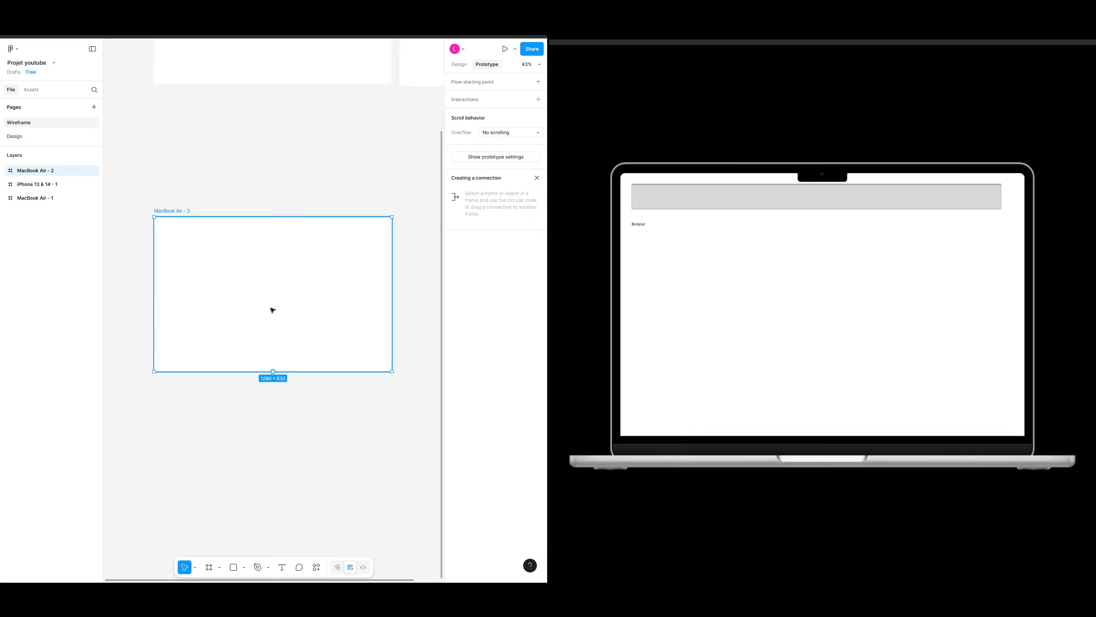
Step: Review the frame's prototype device settings and open the presentation view
{"action": "left_click", "coordinate": [330, 160]}
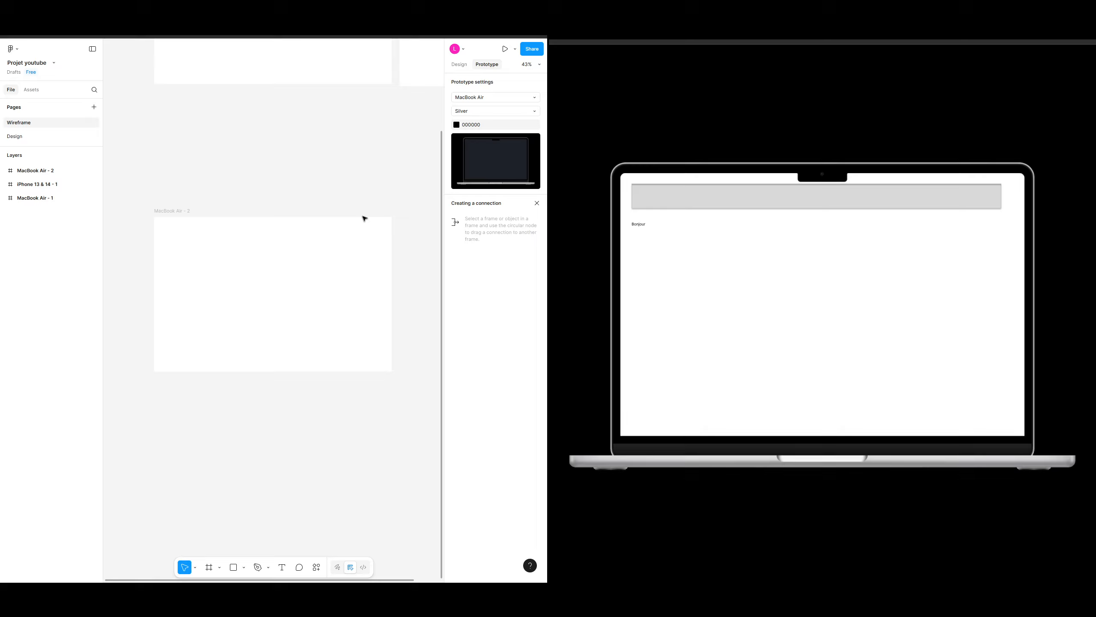
{"action": "left_click", "coordinate": [365, 219]}
{"action": "left_click", "coordinate": [459, 65]}
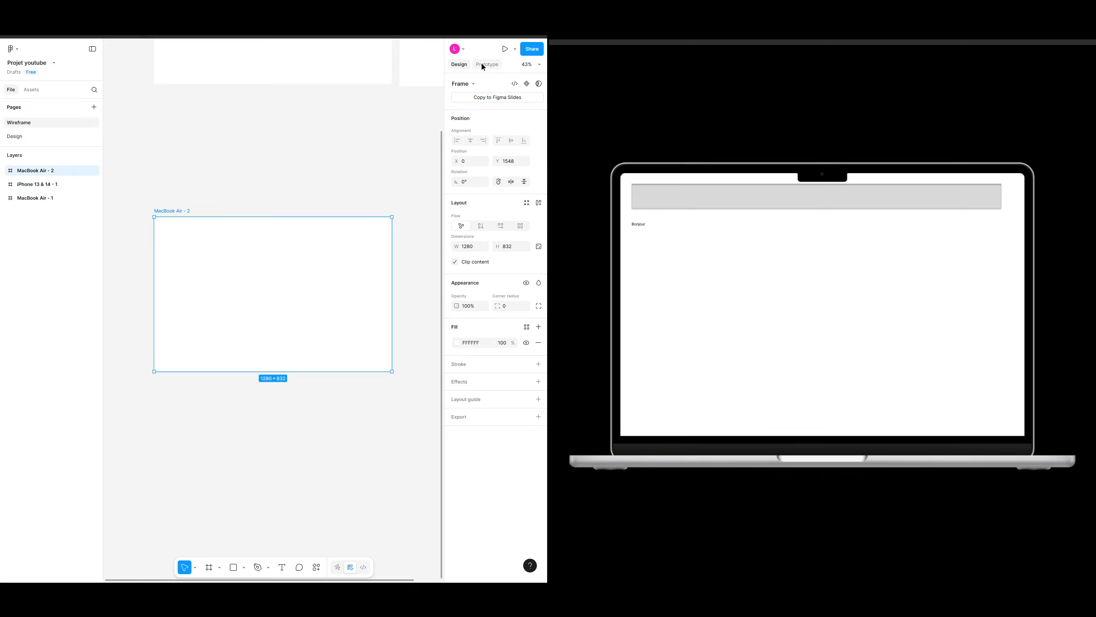
{"action": "left_click", "coordinate": [318, 147]}
{"action": "left_click", "coordinate": [181, 223]}
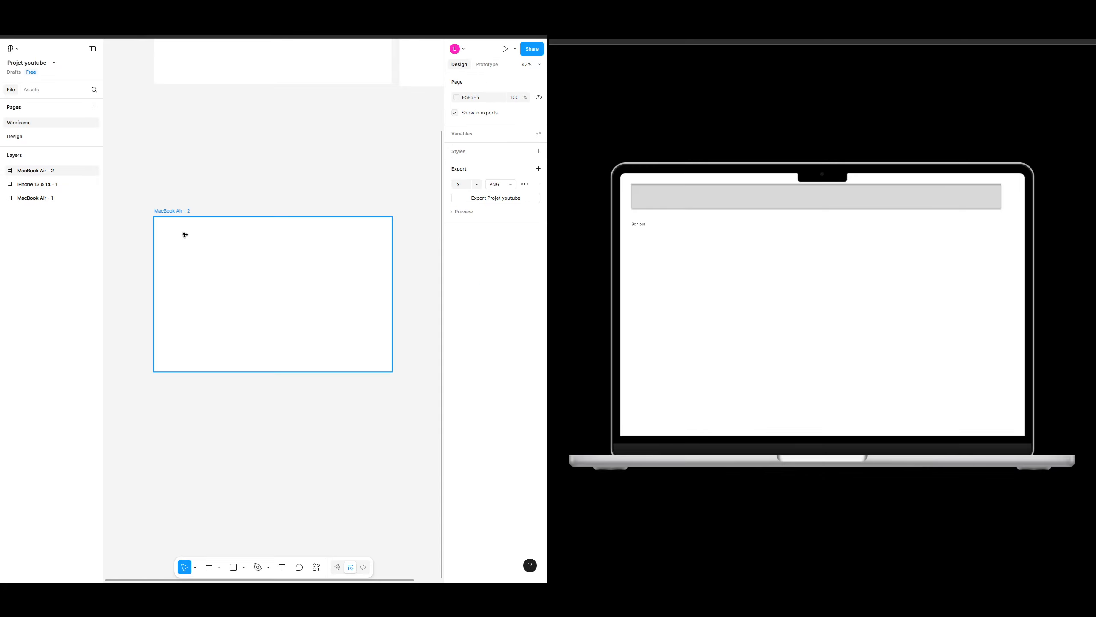
{"action": "left_click", "coordinate": [492, 66]}
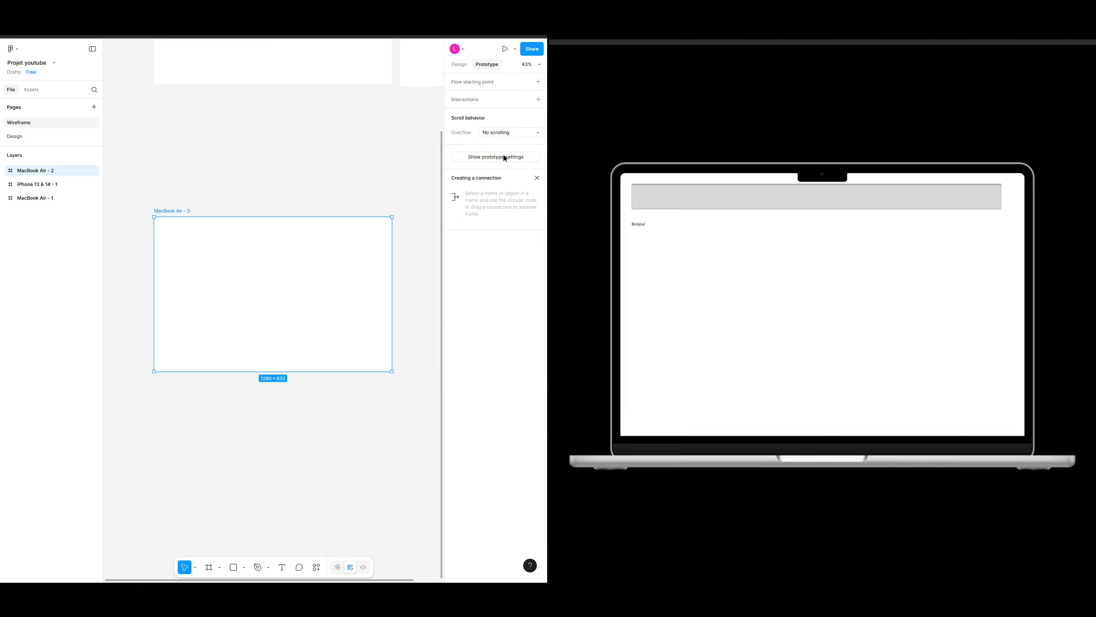
{"action": "left_click", "coordinate": [517, 158]}
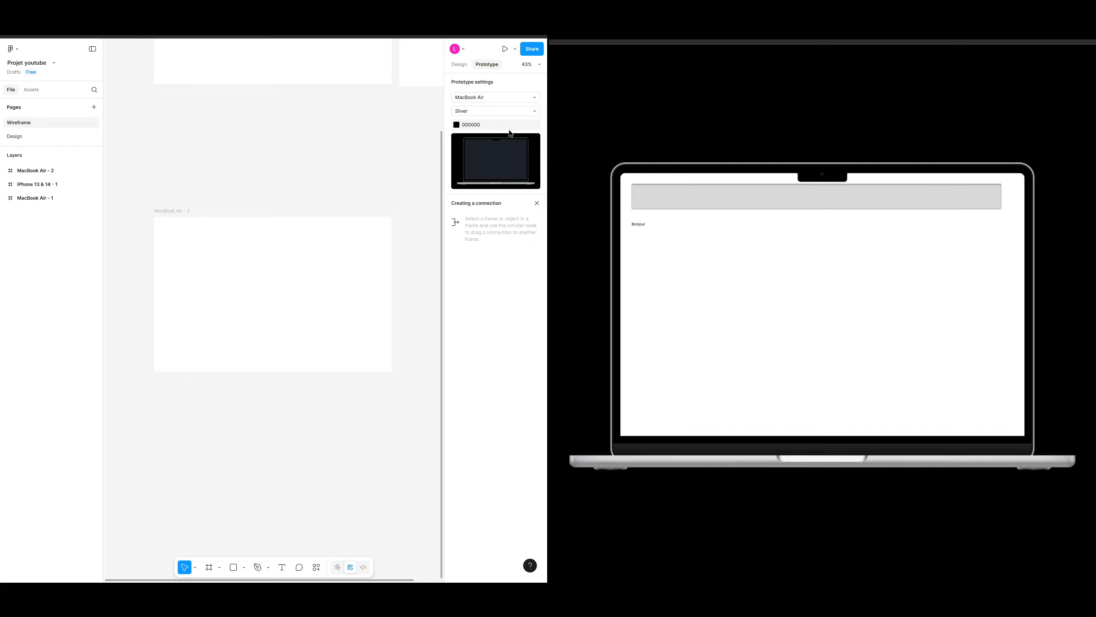
{"action": "left_click", "coordinate": [487, 97]}
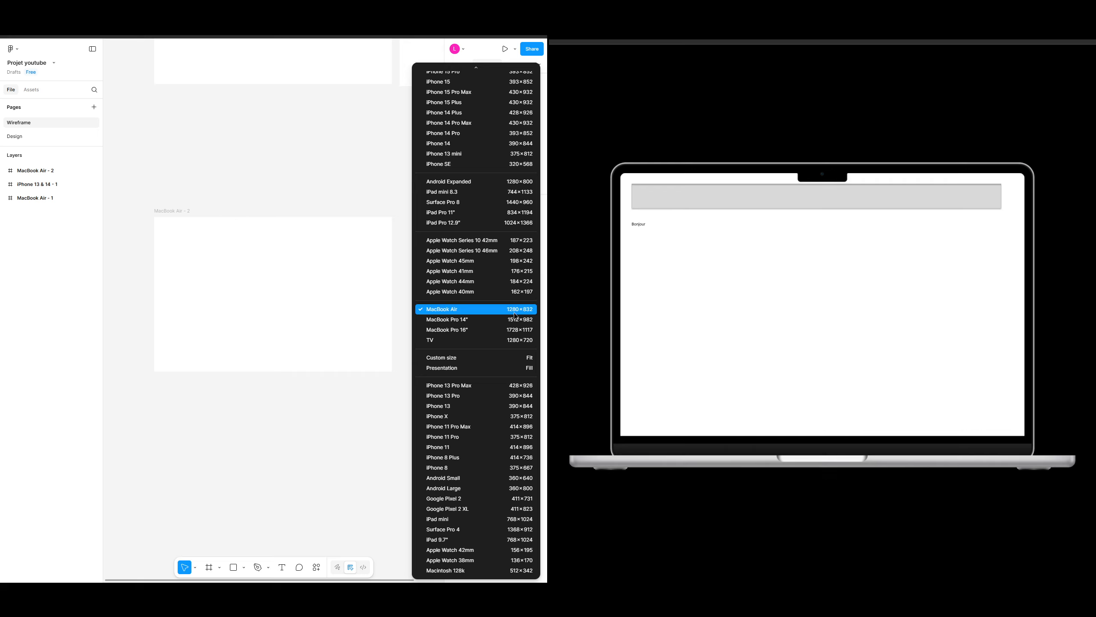
{"action": "left_click", "coordinate": [320, 178]}
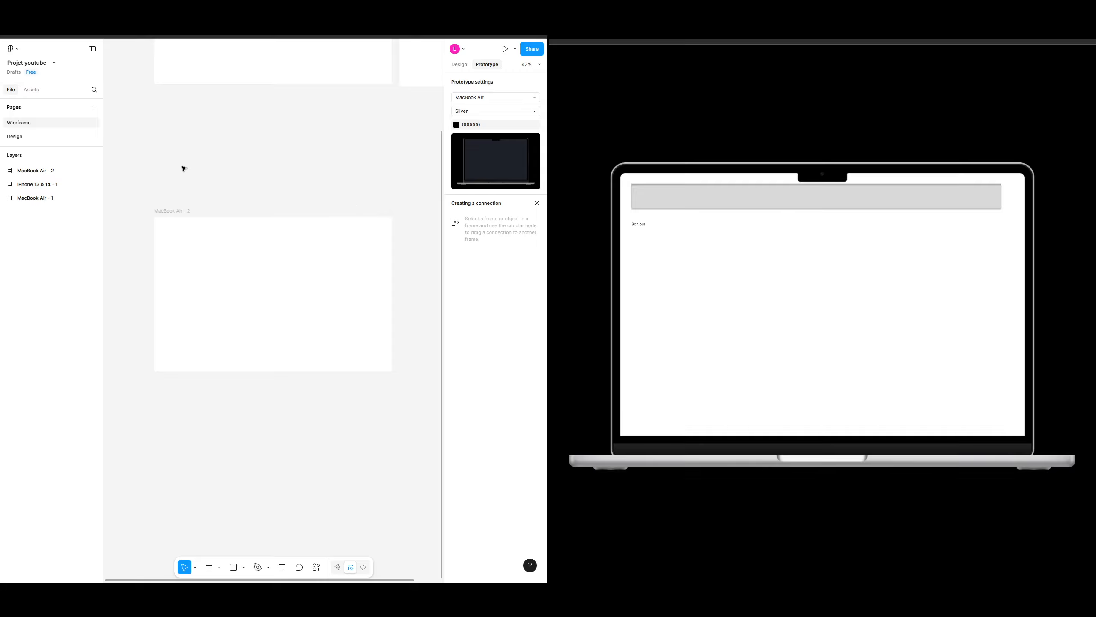
{"action": "left_click", "coordinate": [176, 212]}
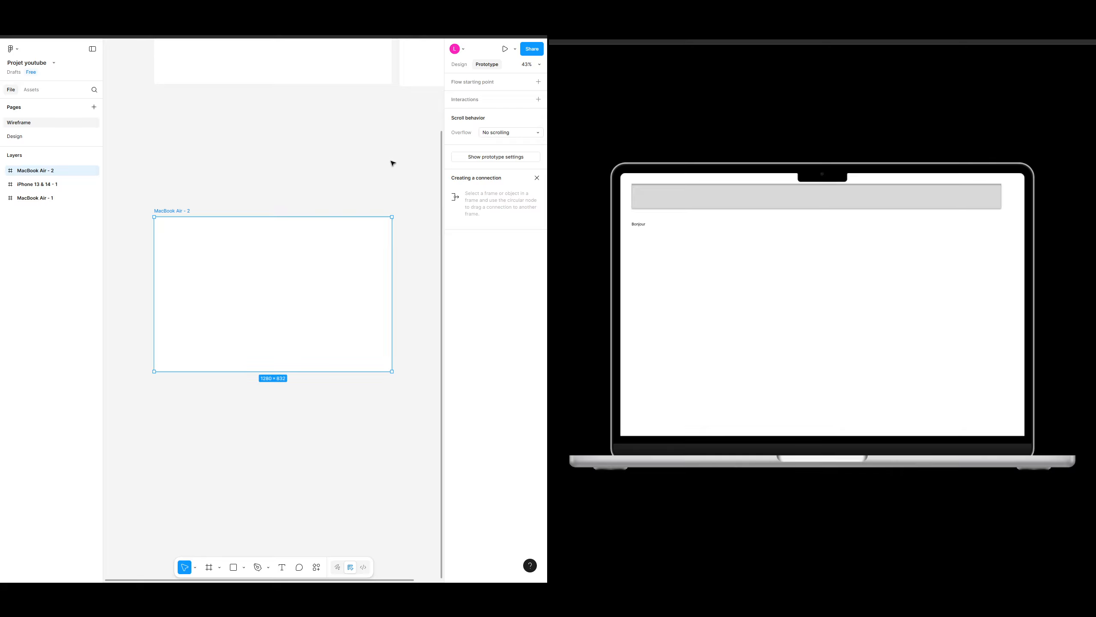
{"action": "left_click", "coordinate": [505, 49]}
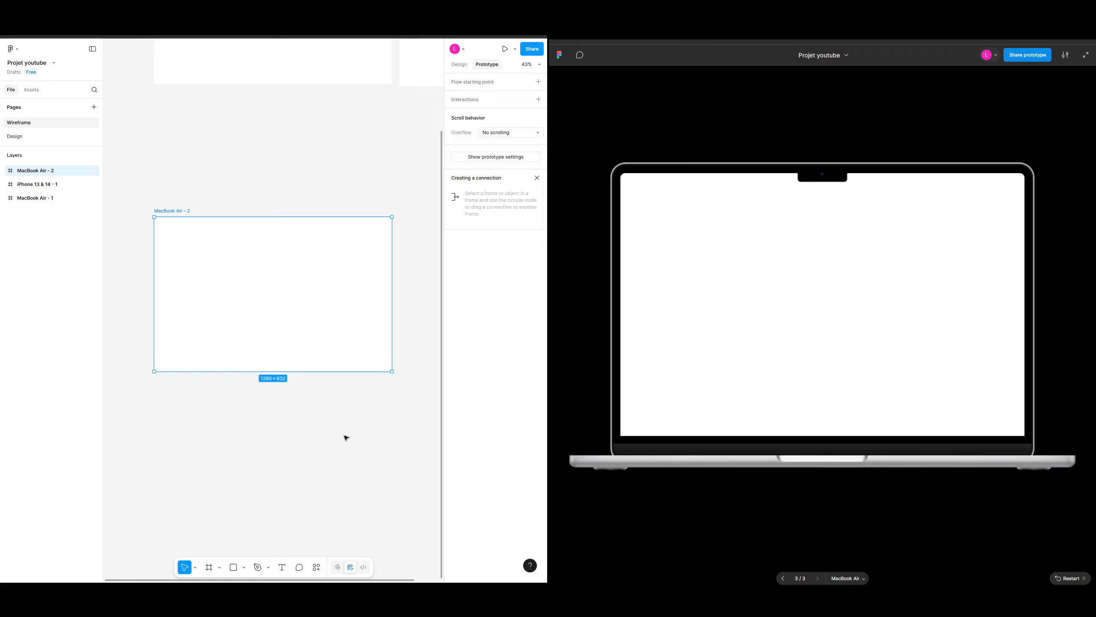
{"action": "key", "text": "Escape"}
{"action": "key", "text": "t"}
{"action": "left_click", "coordinate": [213, 288]}
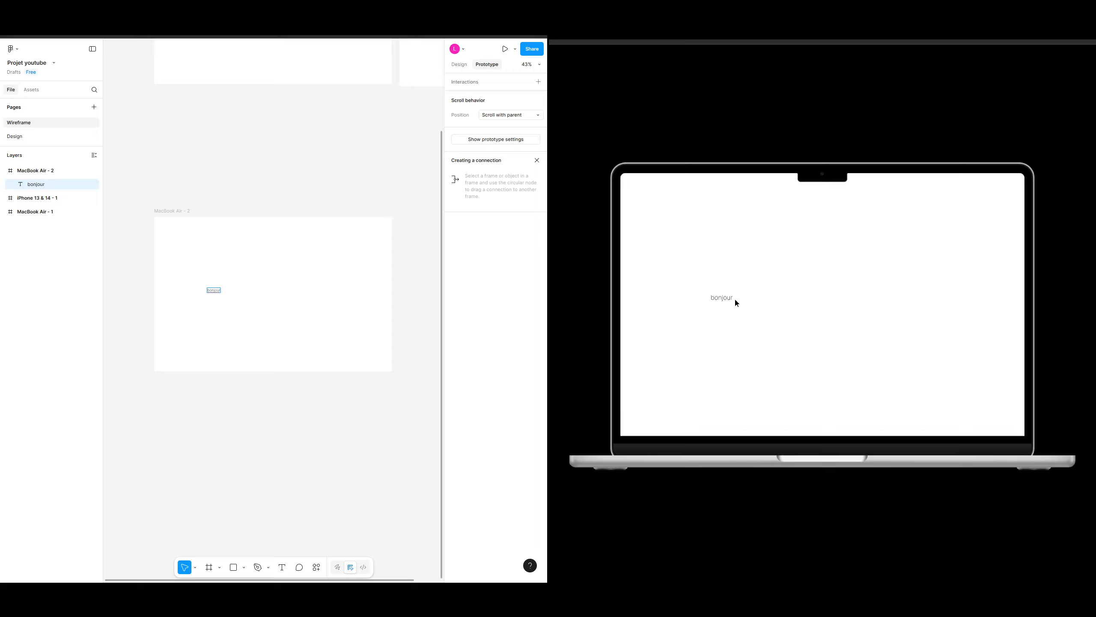
{"action": "key", "text": "Delete"}
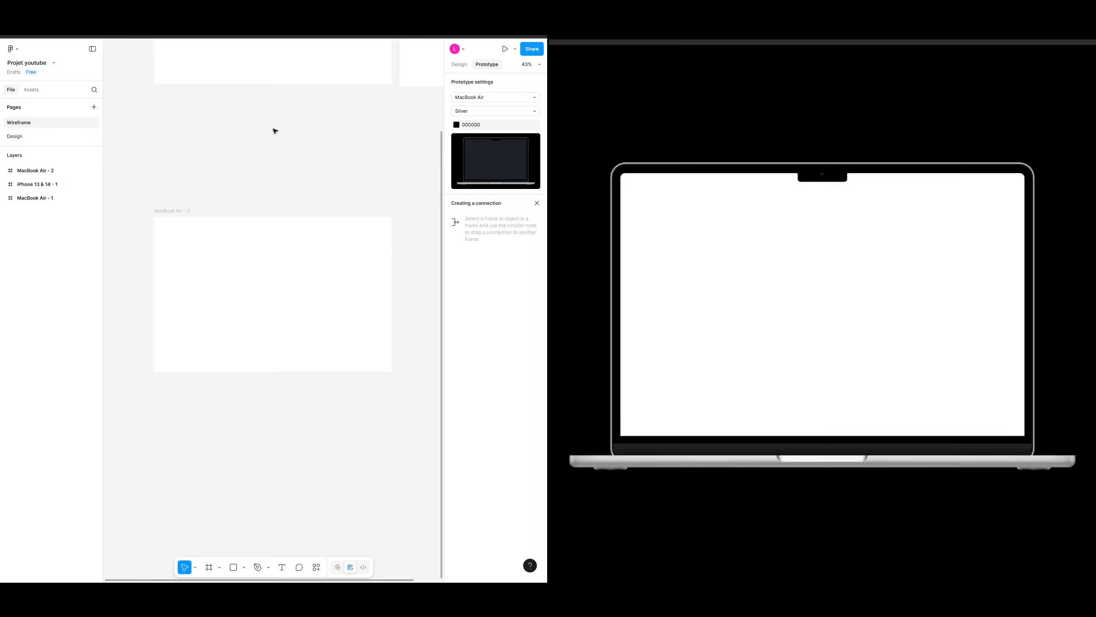
{"action": "left_click", "coordinate": [367, 269]}
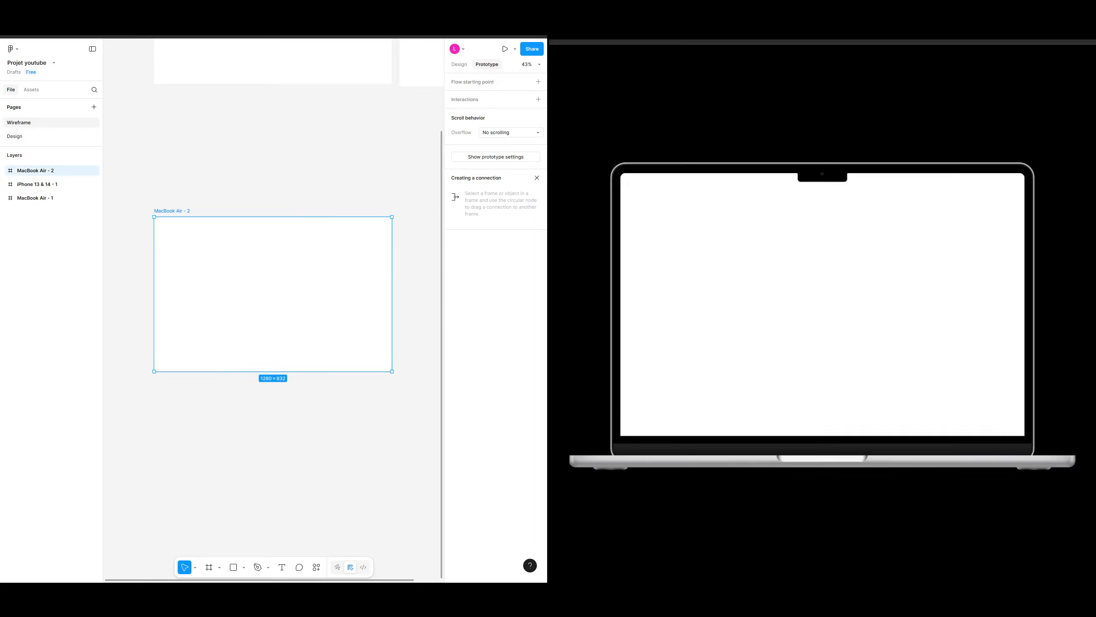
{"action": "left_click", "coordinate": [281, 171]}
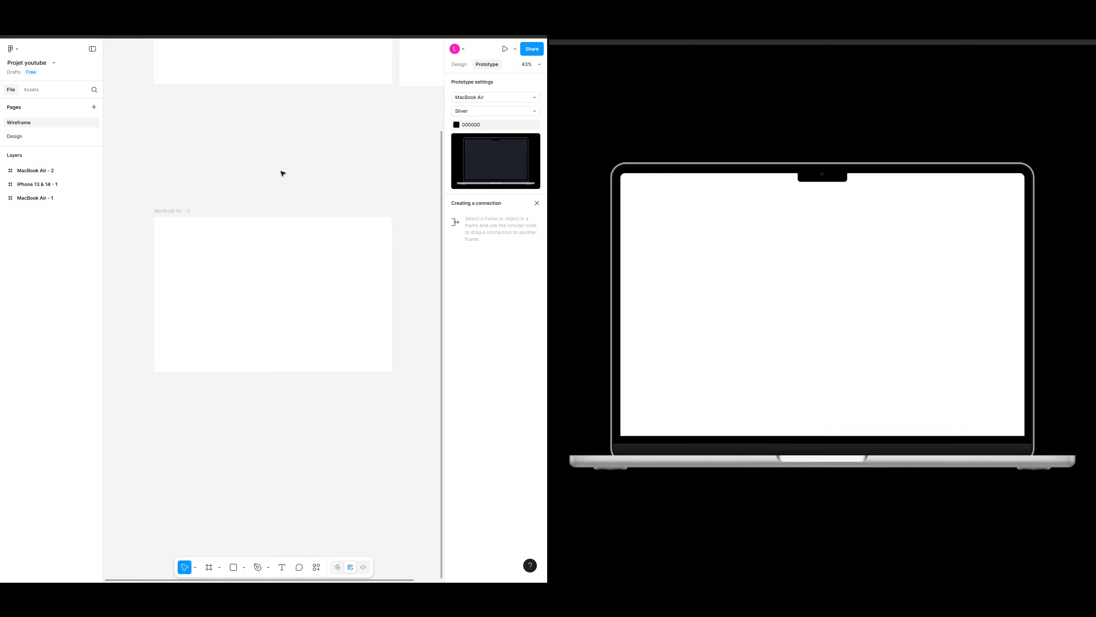
{"action": "left_click", "coordinate": [255, 235]}
{"action": "left_click", "coordinate": [284, 141]}
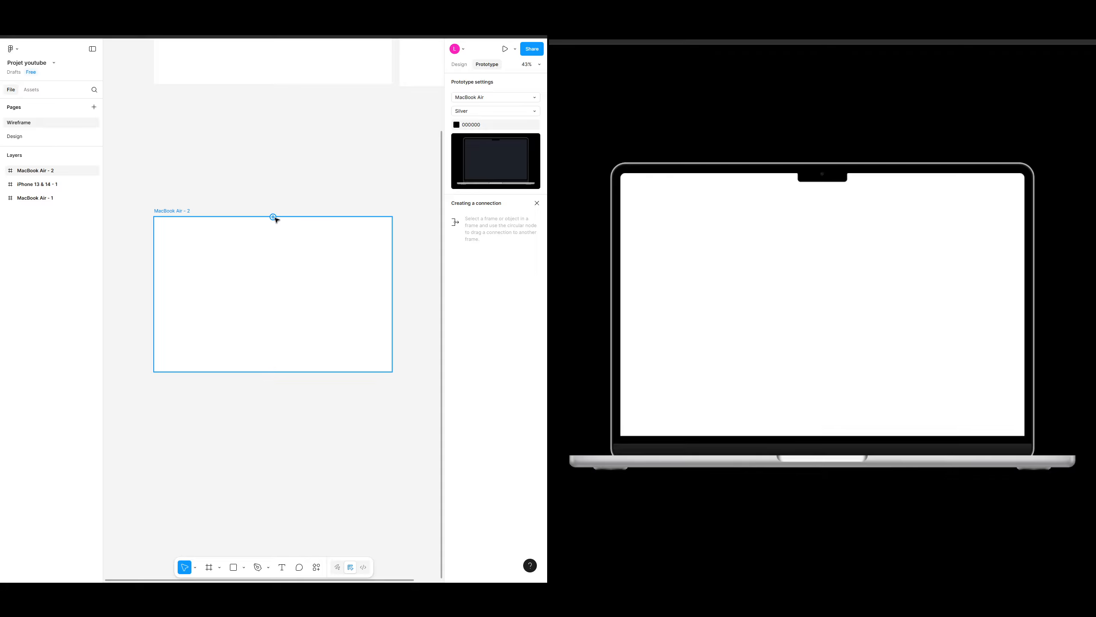
{"action": "left_click", "coordinate": [460, 65]}
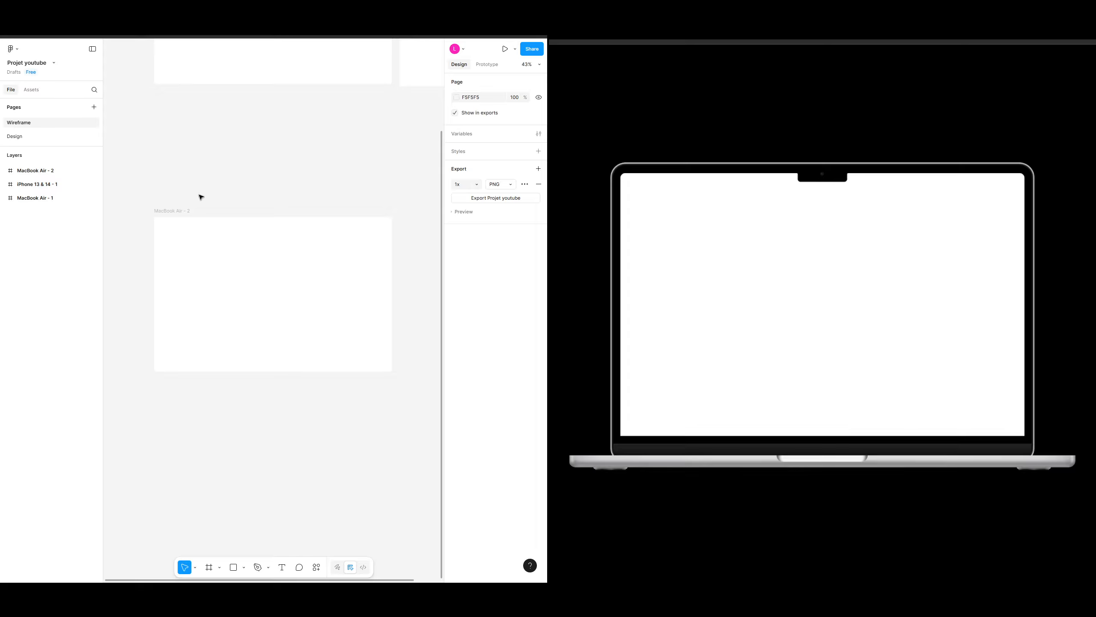
{"action": "left_click", "coordinate": [183, 226]}
{"action": "left_click", "coordinate": [198, 194]}
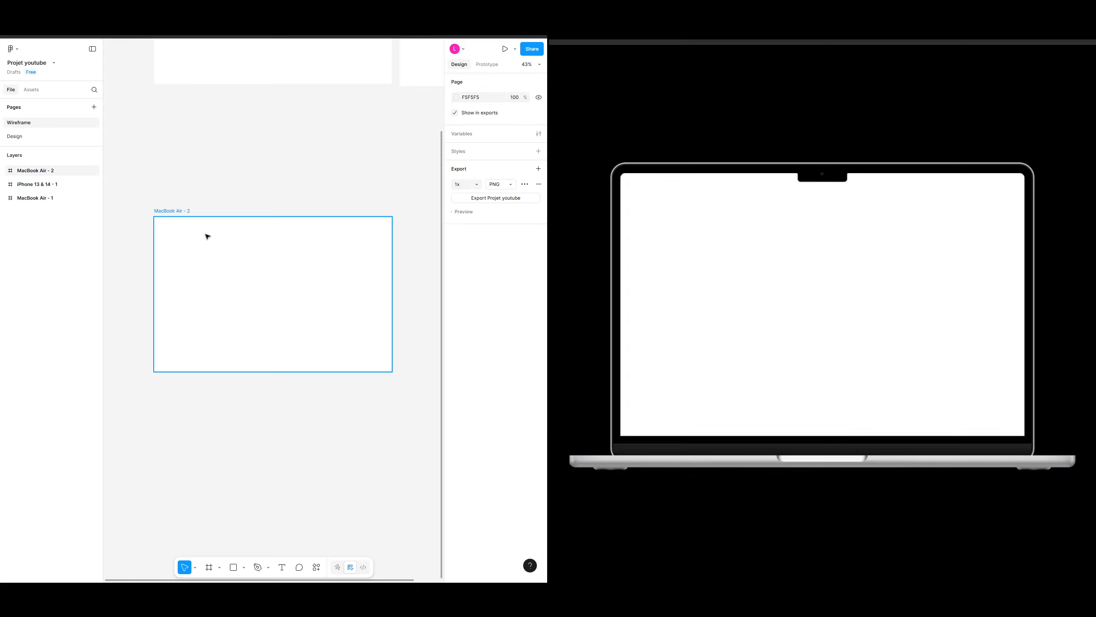
{"action": "left_click", "coordinate": [183, 236]}
Step: Draw a full-width rectangle about 144 px tall across the top of the frame as the header bar
{"action": "key", "text": "r"}
{"action": "left_click_drag", "start_coordinate": [156, 218], "coordinate": [392, 243]}
{"action": "key", "text": "Escape"}
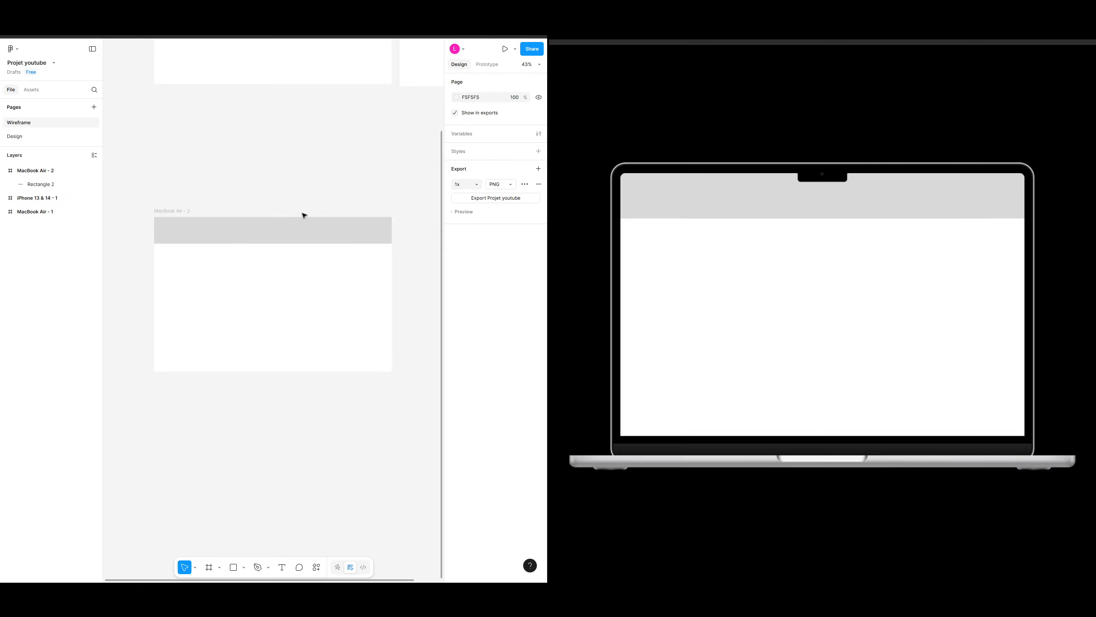
Step: Add a text label reading header inside the header bar
{"action": "key", "text": "t"}
{"action": "left_click", "coordinate": [241, 230]}
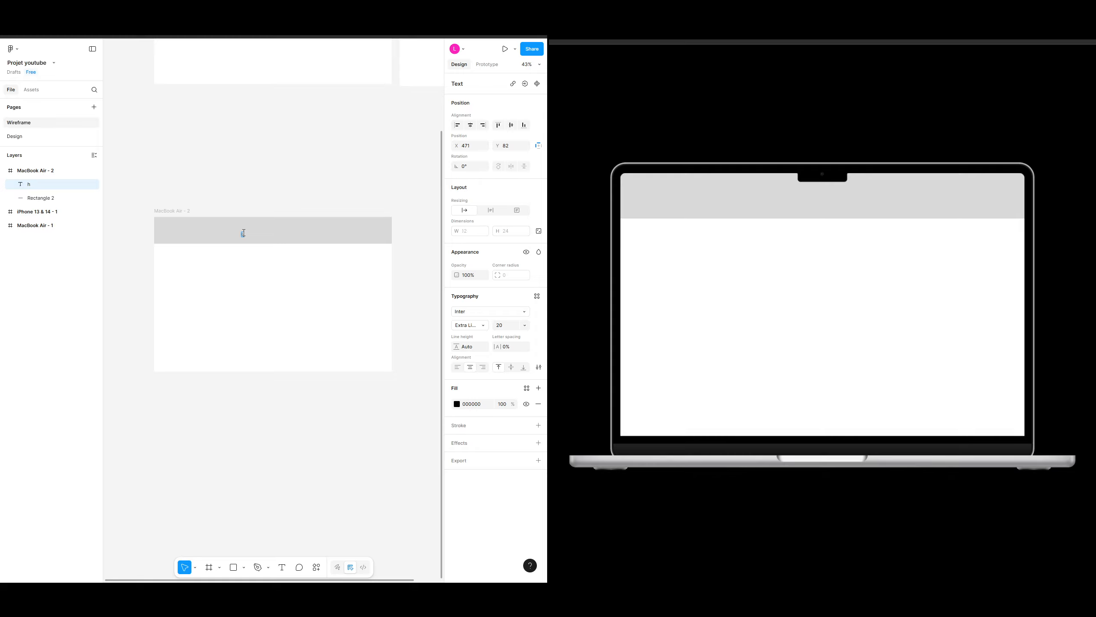
{"action": "type", "text": "header"}
Step: Set the header label to Bold, size 36, and center it in the header bar
{"action": "left_click", "coordinate": [524, 325]}
{"action": "left_click", "coordinate": [483, 325]}
{"action": "left_click", "coordinate": [483, 324]}
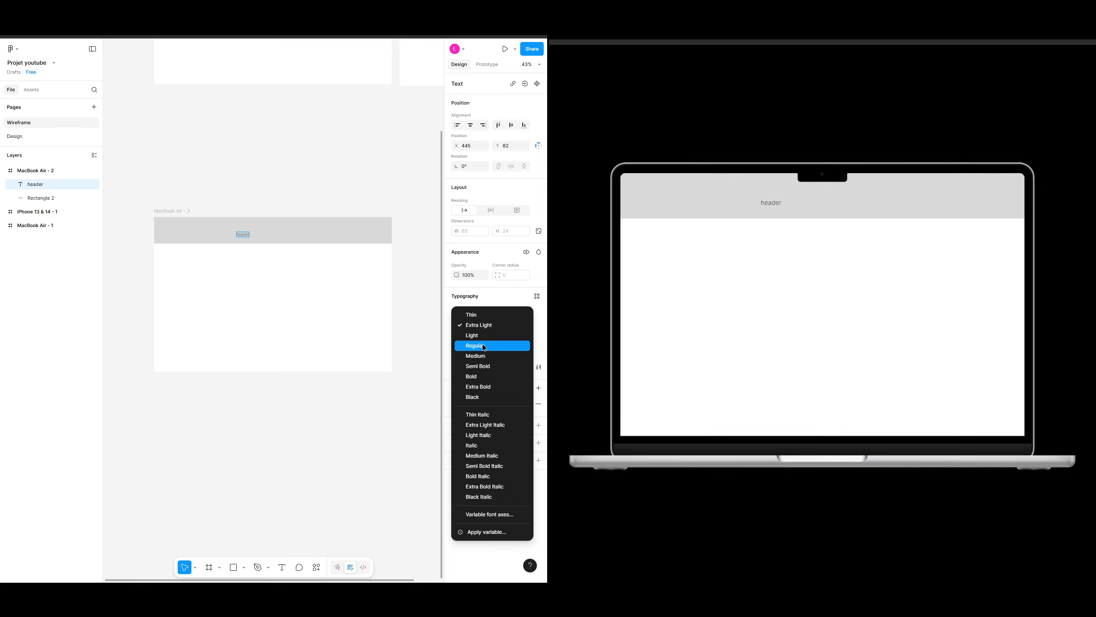
{"action": "left_click", "coordinate": [477, 375]}
{"action": "left_click", "coordinate": [267, 210]}
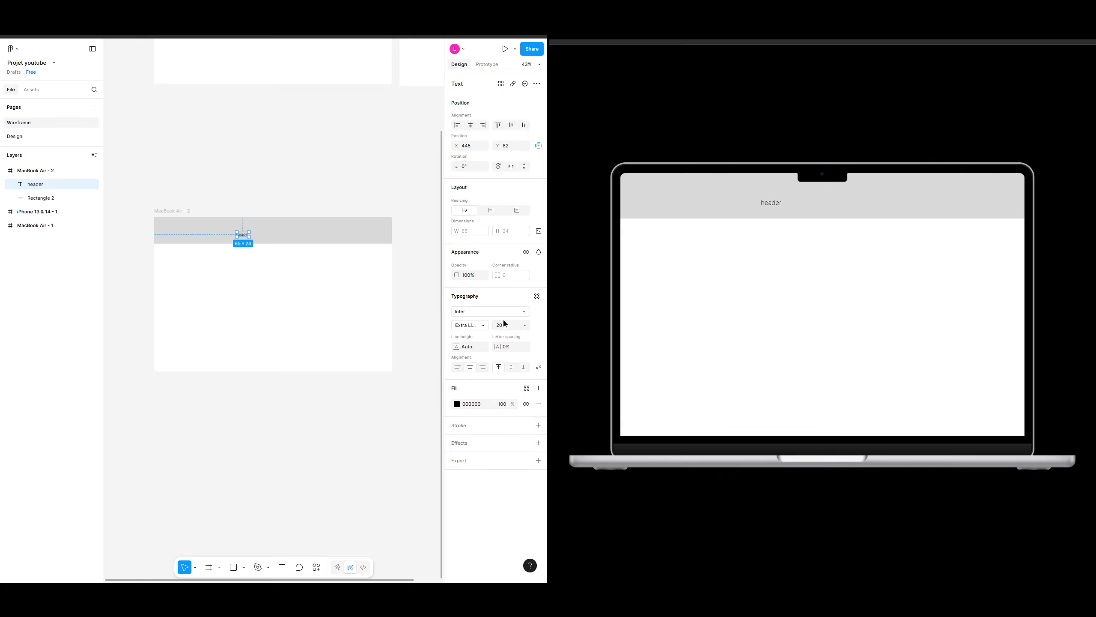
{"action": "left_click", "coordinate": [505, 323]}
{"action": "left_click", "coordinate": [513, 354]}
{"action": "left_click", "coordinate": [471, 325]}
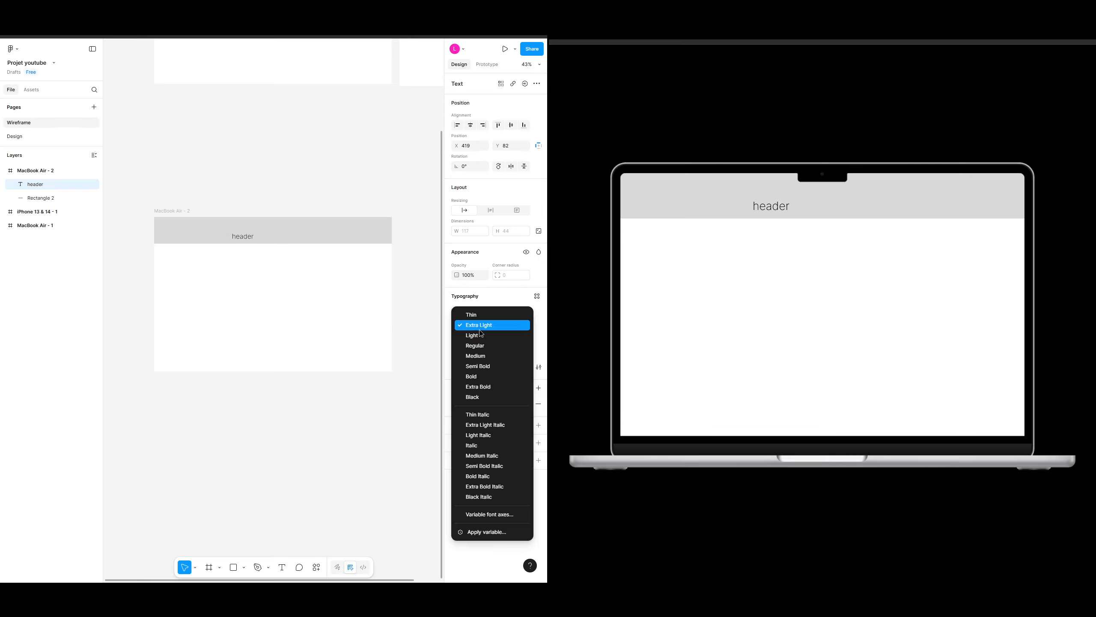
{"action": "left_click", "coordinate": [481, 375]}
{"action": "left_click_drag", "start_coordinate": [251, 242], "coordinate": [281, 245]}
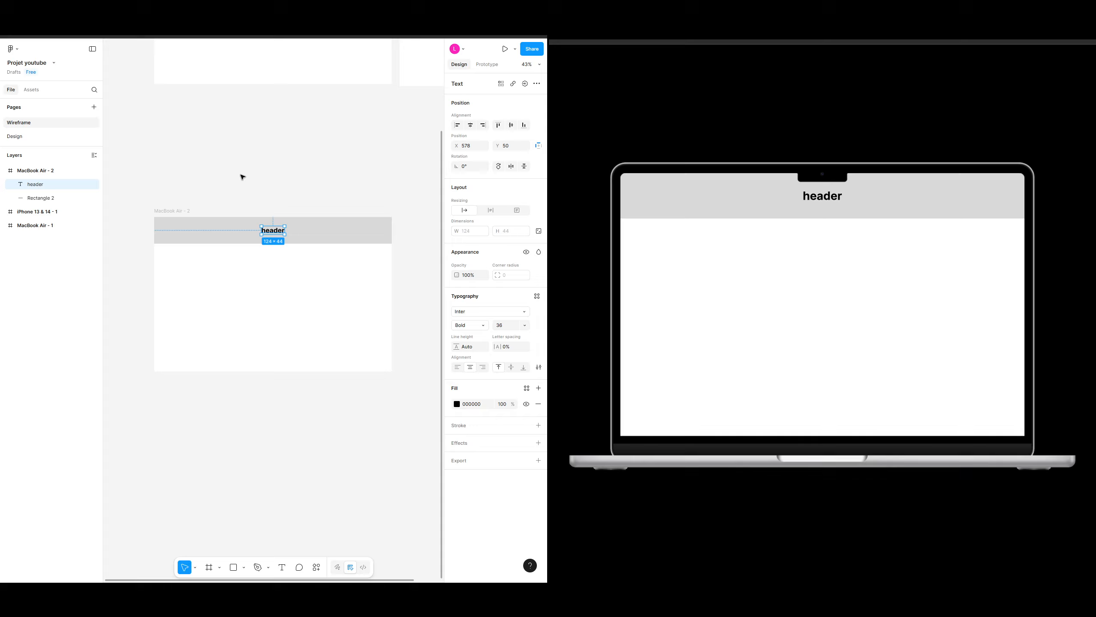
{"action": "left_click", "coordinate": [313, 165]}
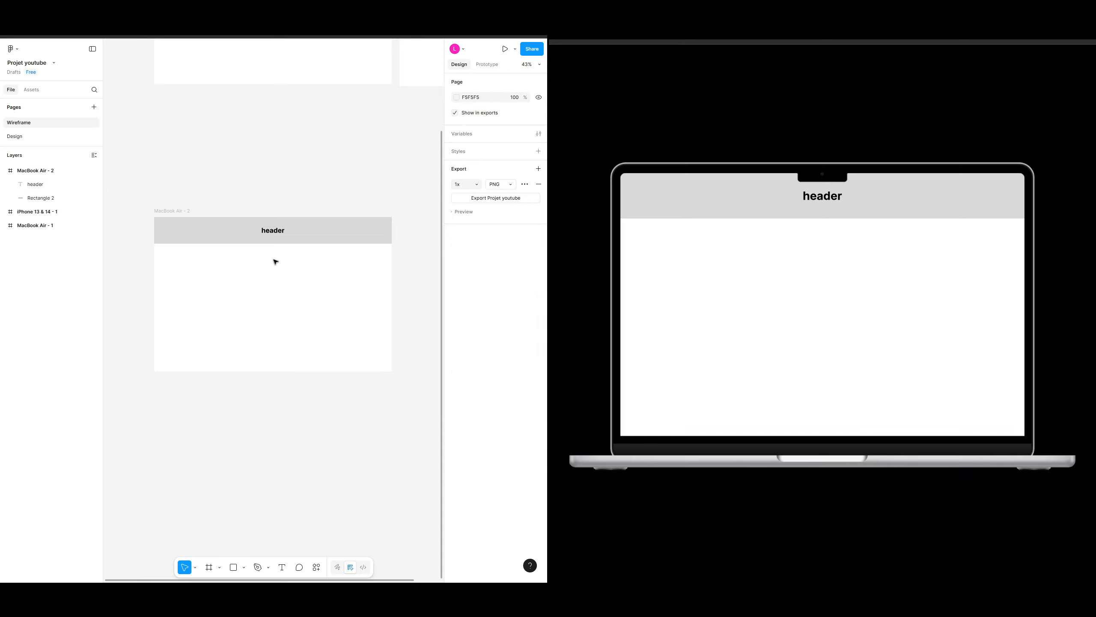
Step: Duplicate the header bar and reshape the copy into a body block about 1116 × 479 below it
{"action": "left_click", "coordinate": [324, 239]}
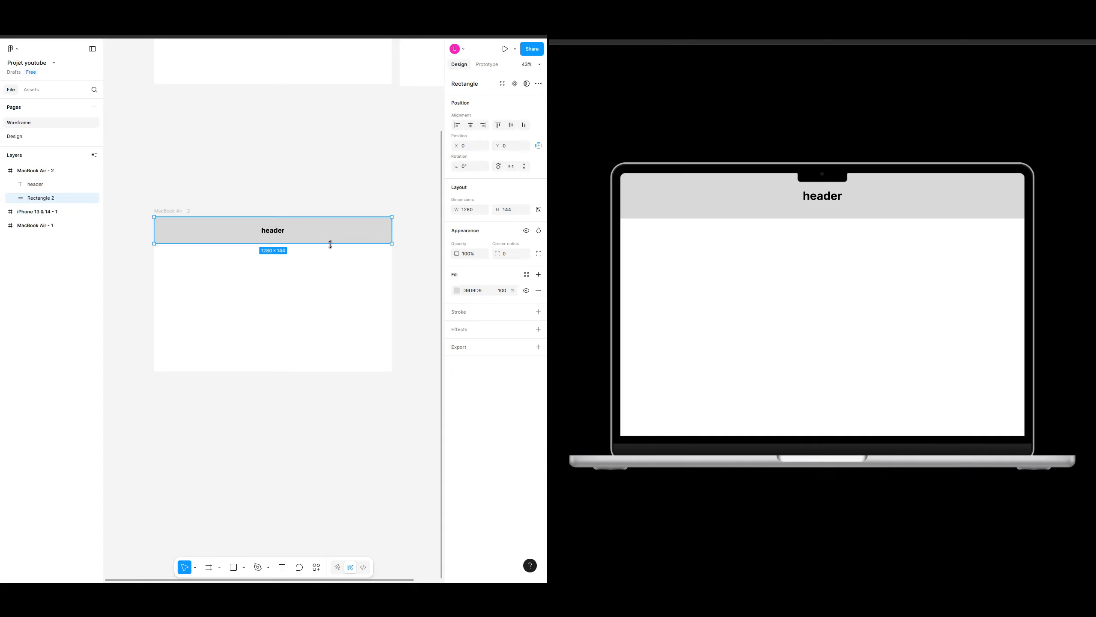
{"action": "key", "text": "ctrl+d"}
{"action": "left_click_drag", "start_coordinate": [325, 235], "coordinate": [325, 286]}
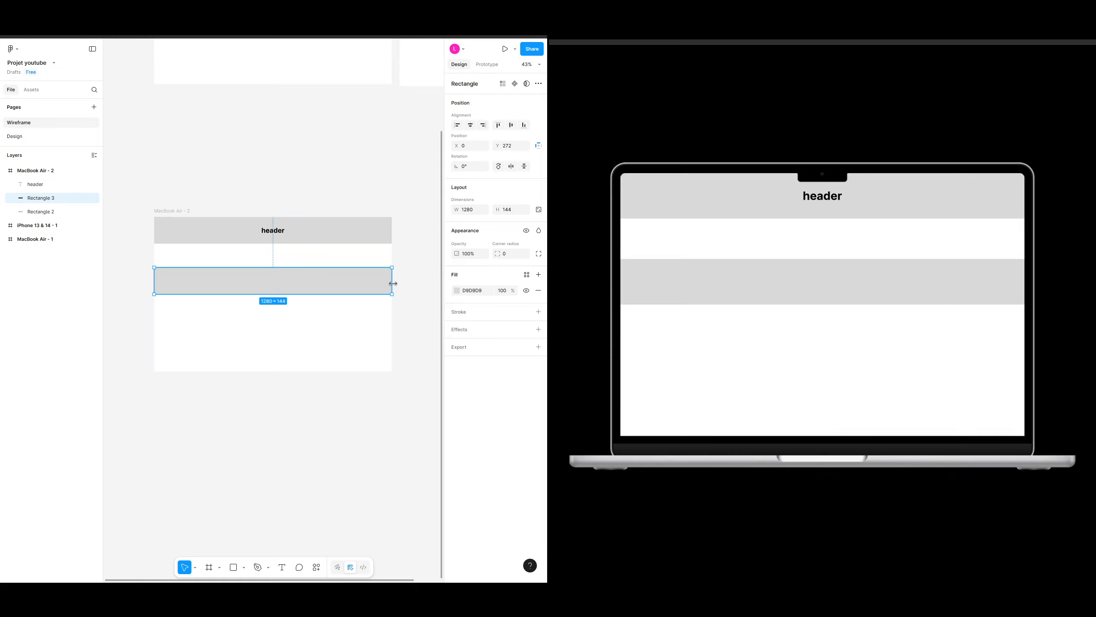
{"action": "left_click_drag", "start_coordinate": [393, 284], "coordinate": [309, 347]}
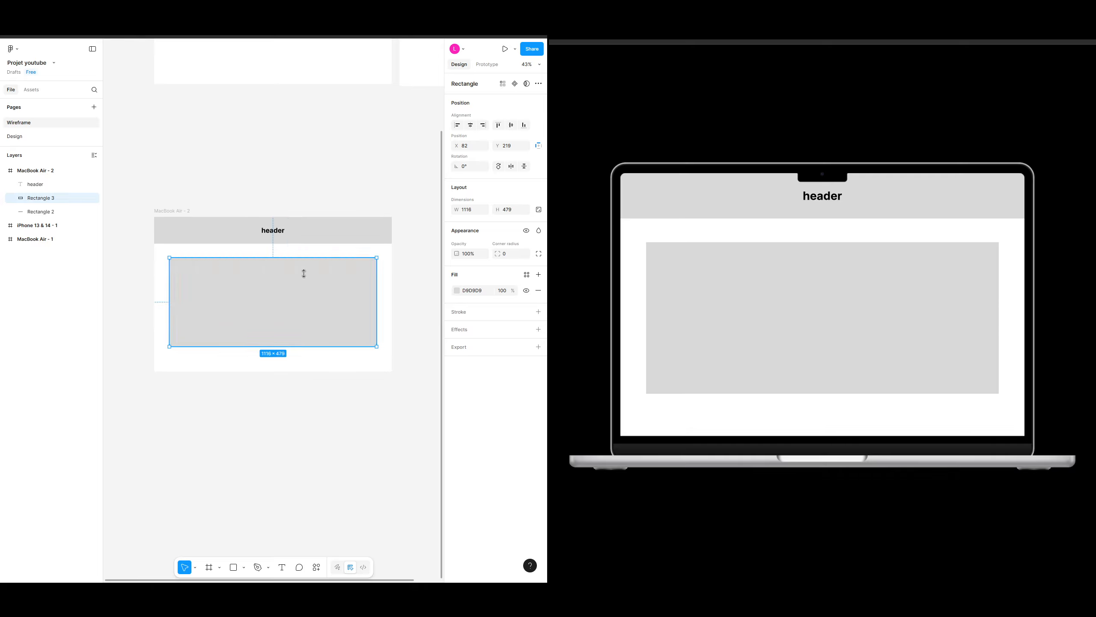
Step: Add a text label reading Corps and center it in the body block
{"action": "key", "text": "t"}
{"action": "left_click", "coordinate": [240, 300]}
{"action": "type", "text": "Co"}
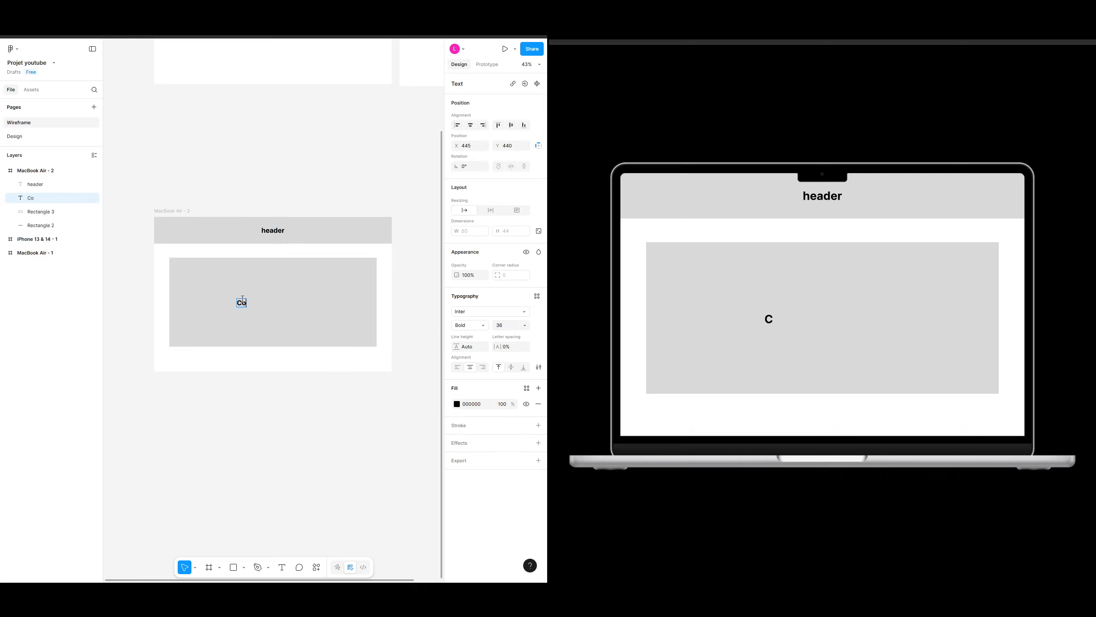
{"action": "type", "text": "rps"}
{"action": "key", "text": "Escape"}
{"action": "left_click", "coordinate": [317, 321]}
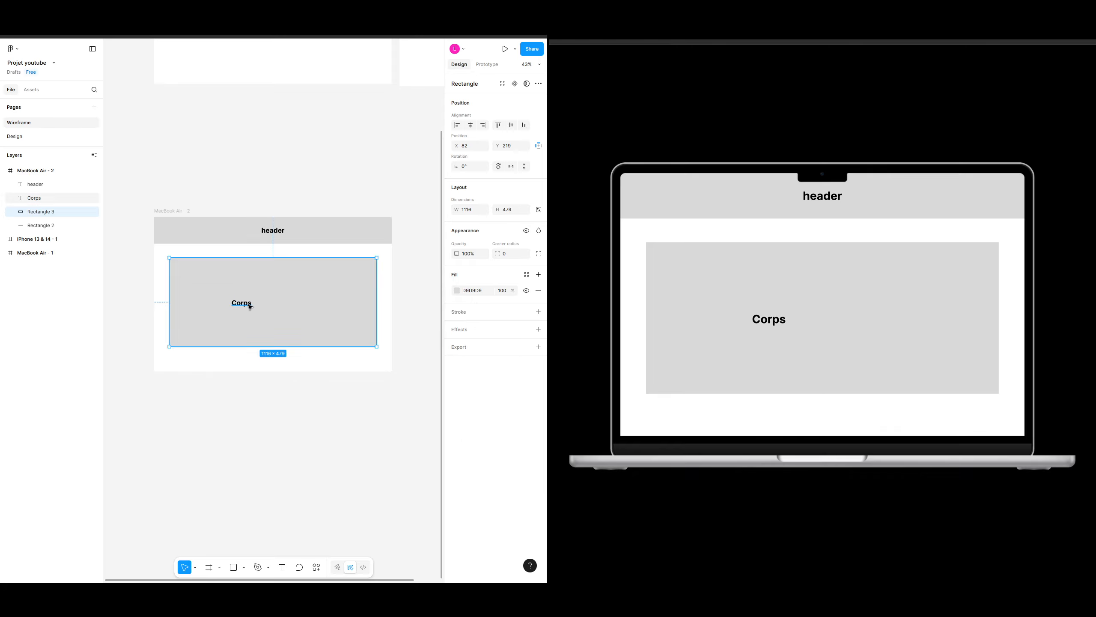
{"action": "left_click_drag", "start_coordinate": [245, 305], "coordinate": [275, 303]}
{"action": "left_click", "coordinate": [319, 251]}
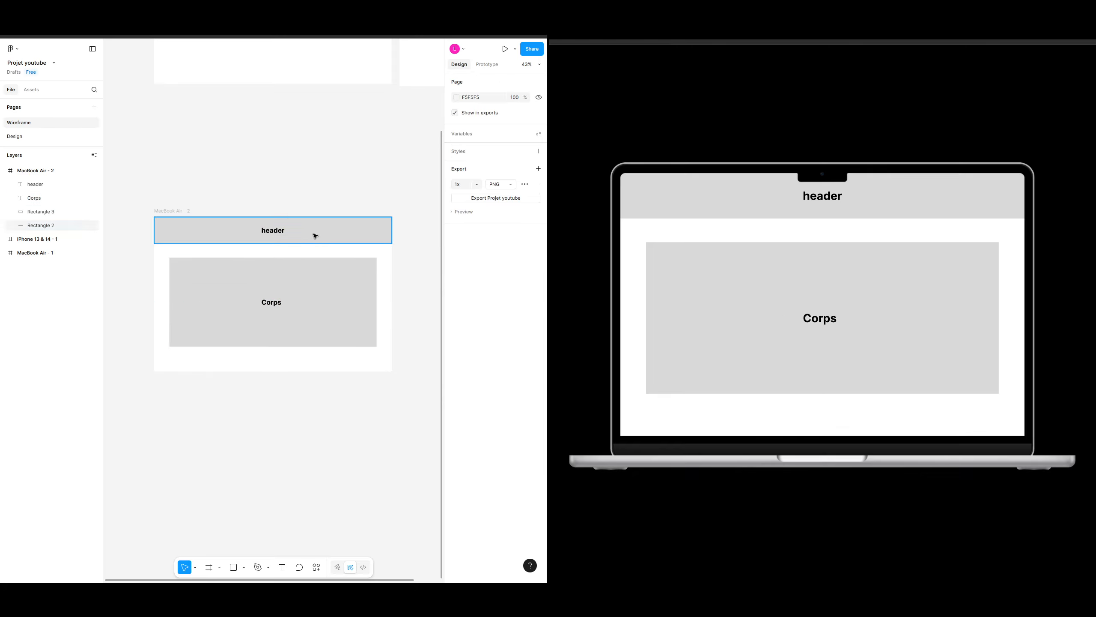
Step: Duplicate the header bar with its label to the bottom of the frame as a footer and shorten the body block
{"action": "left_click", "coordinate": [314, 235]}
{"action": "left_click", "coordinate": [272, 233], "text": "shift"}
{"action": "key", "text": "ctrl+d"}
{"action": "left_click_drag", "start_coordinate": [332, 233], "coordinate": [273, 296]}
{"action": "left_click", "coordinate": [323, 292]}
{"action": "left_click", "coordinate": [306, 360]}
Step: Change the footer label's text to Footer
{"action": "left_click", "coordinate": [272, 358]}
{"action": "double_click", "coordinate": [272, 358]}
{"action": "type", "text": "F"}
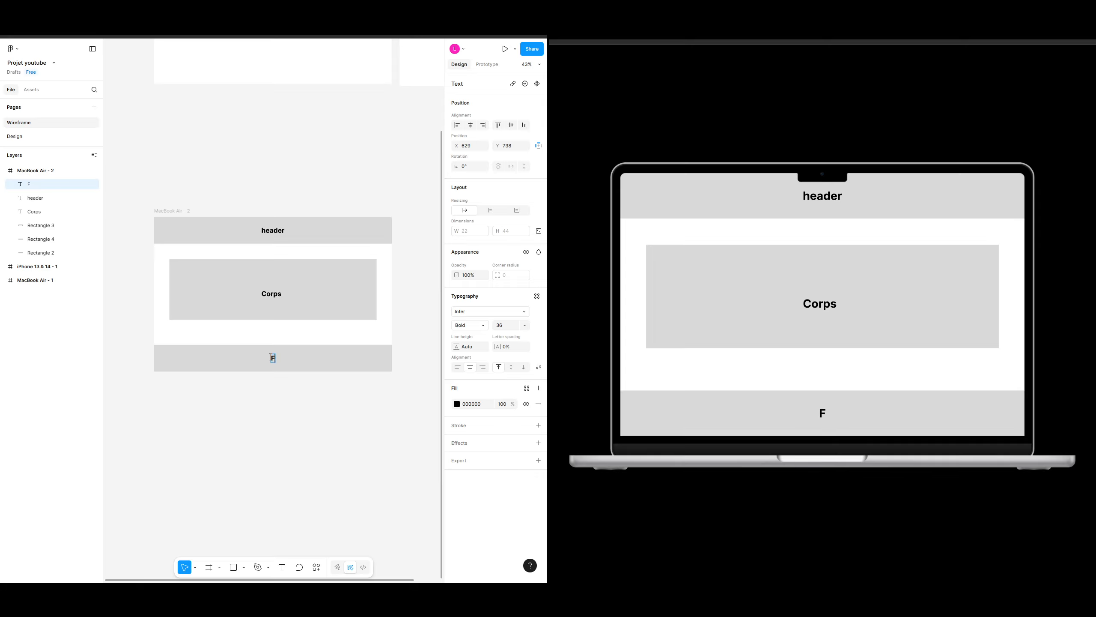
{"action": "type", "text": "ooter"}
{"action": "key", "text": "Escape"}
Step: Nudge the body block slightly down between the header and footer bars
{"action": "left_click", "coordinate": [326, 290]}
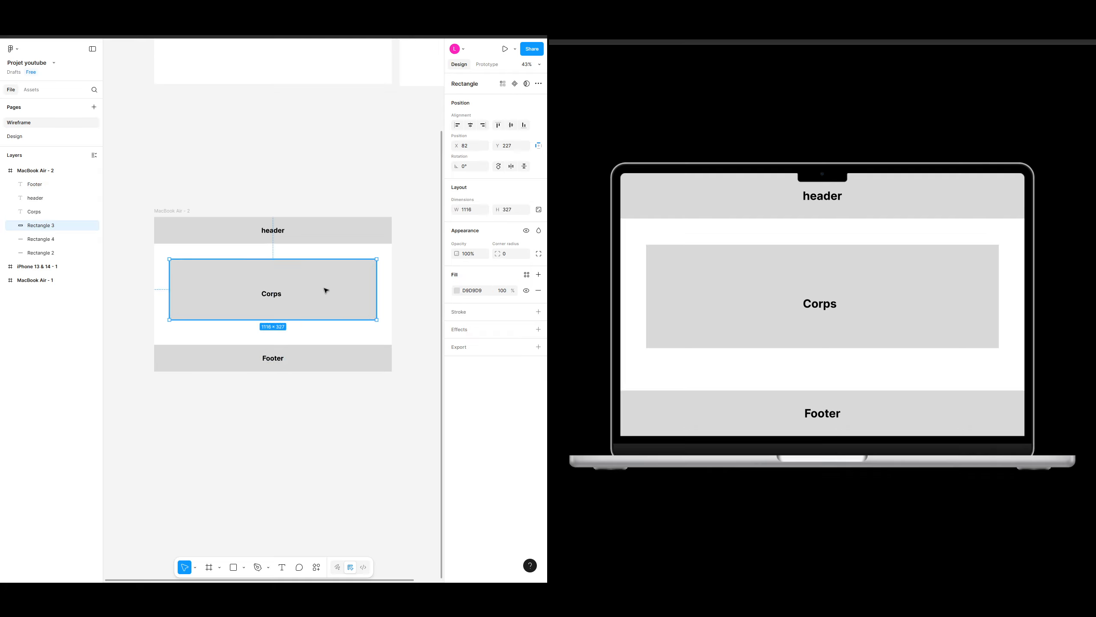
{"action": "left_click_drag", "start_coordinate": [326, 290], "coordinate": [327, 294]}
{"action": "key", "text": "Escape"}
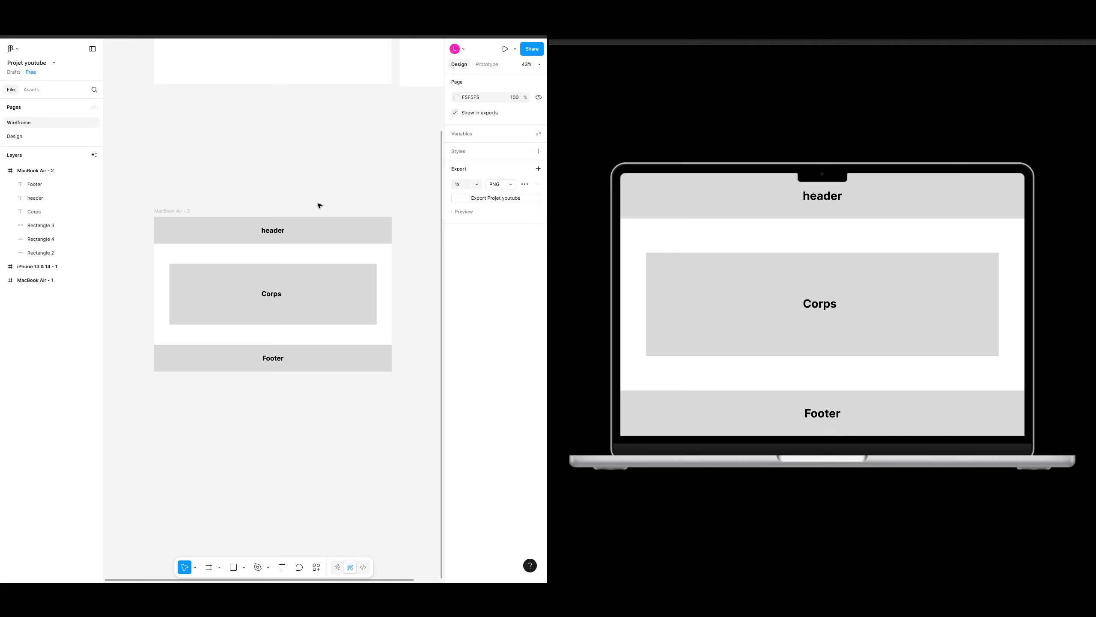
Step: Delete the header label text from the header bar
{"action": "left_click", "coordinate": [281, 232]}
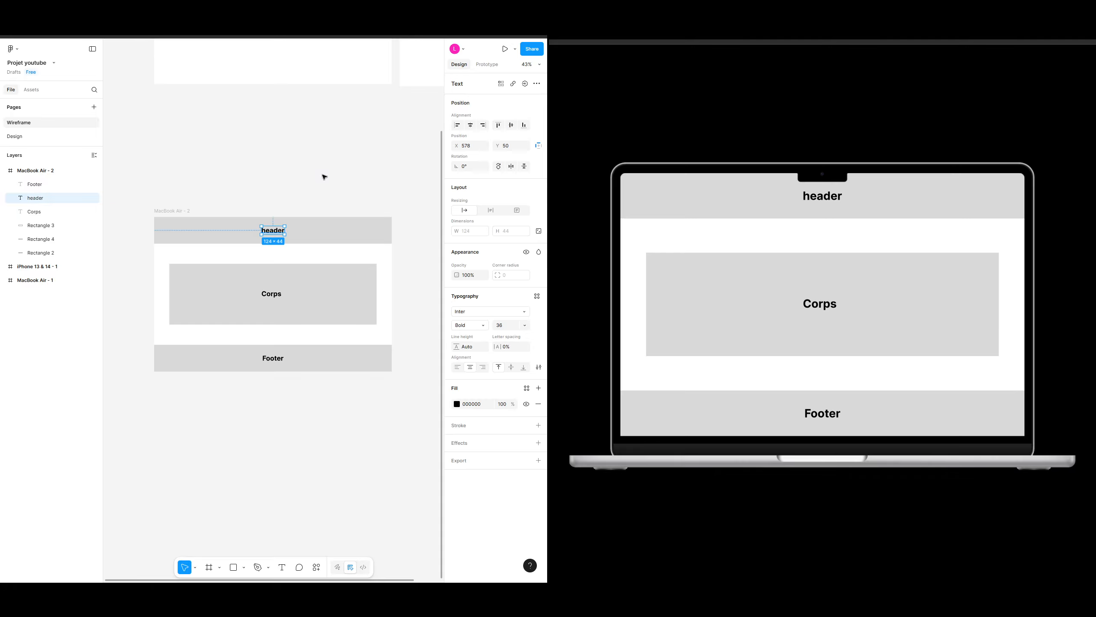
{"action": "key", "text": "Delete"}
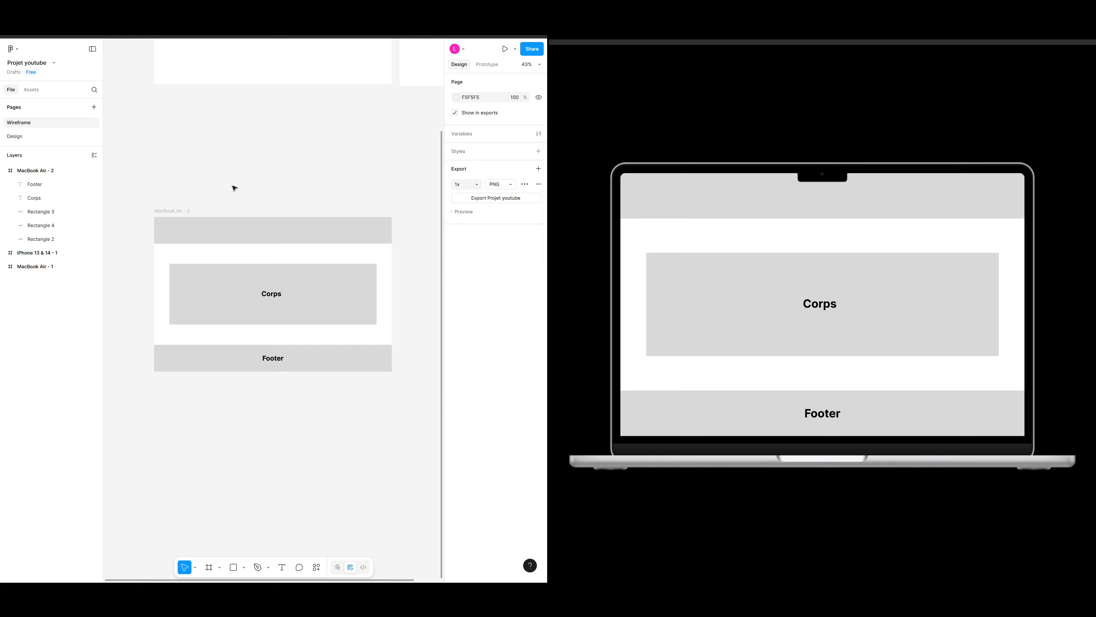
Step: Add a "Nom entreprise" text label and place it at the left end of the header bar
{"action": "left_click", "coordinate": [166, 229]}
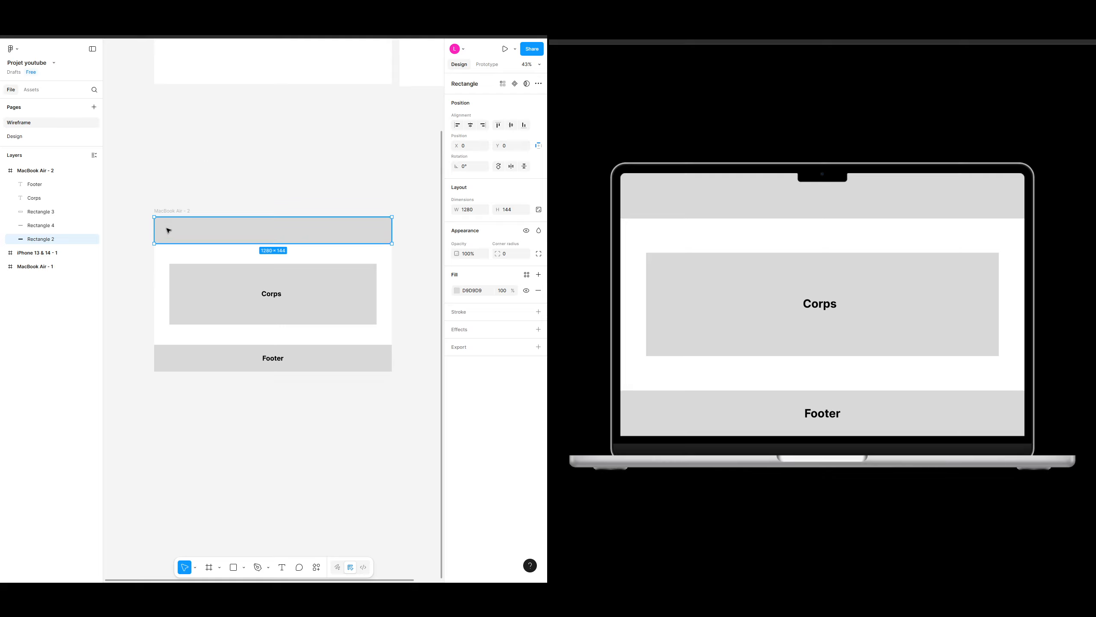
{"action": "key", "text": "t"}
{"action": "left_click", "coordinate": [166, 225]}
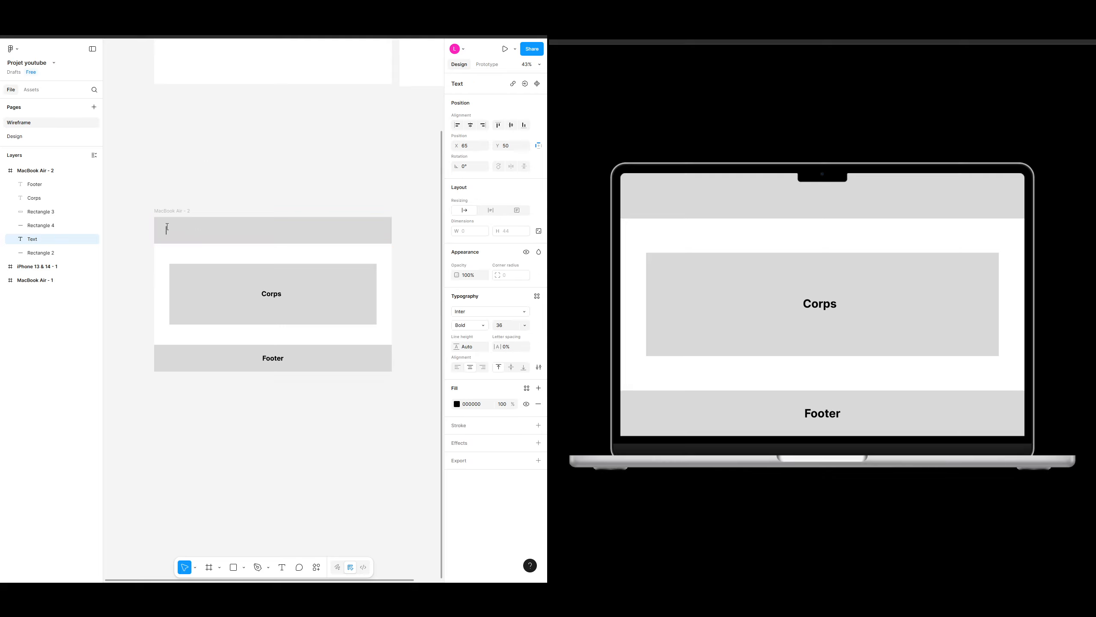
{"action": "type", "text": "Nom entreprise"}
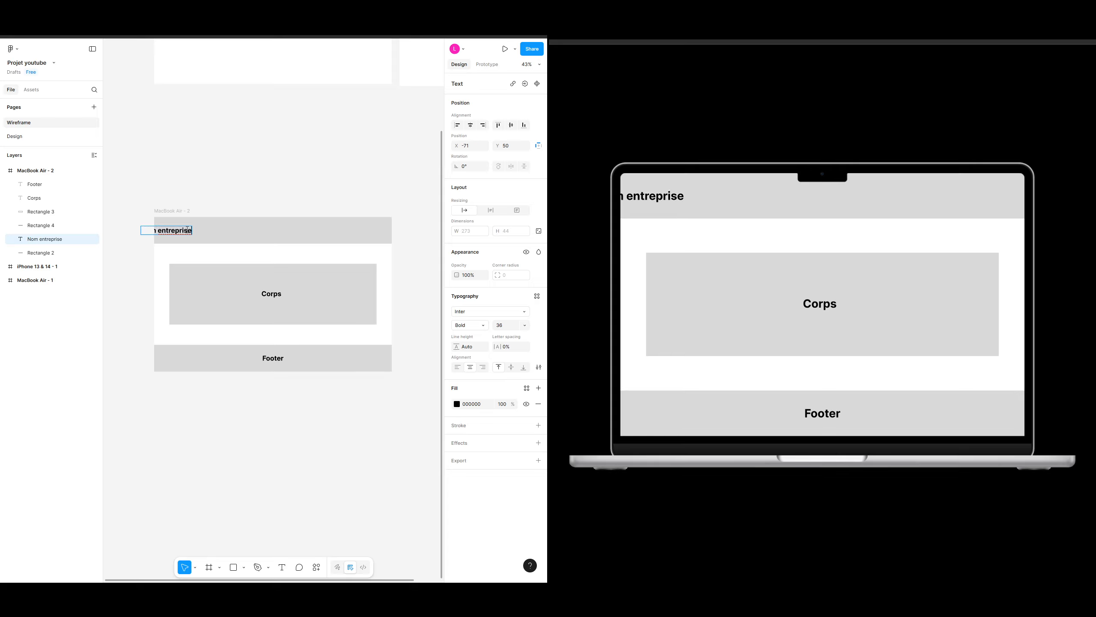
{"action": "key", "text": "Escape"}
{"action": "left_click_drag", "start_coordinate": [175, 230], "coordinate": [195, 234]}
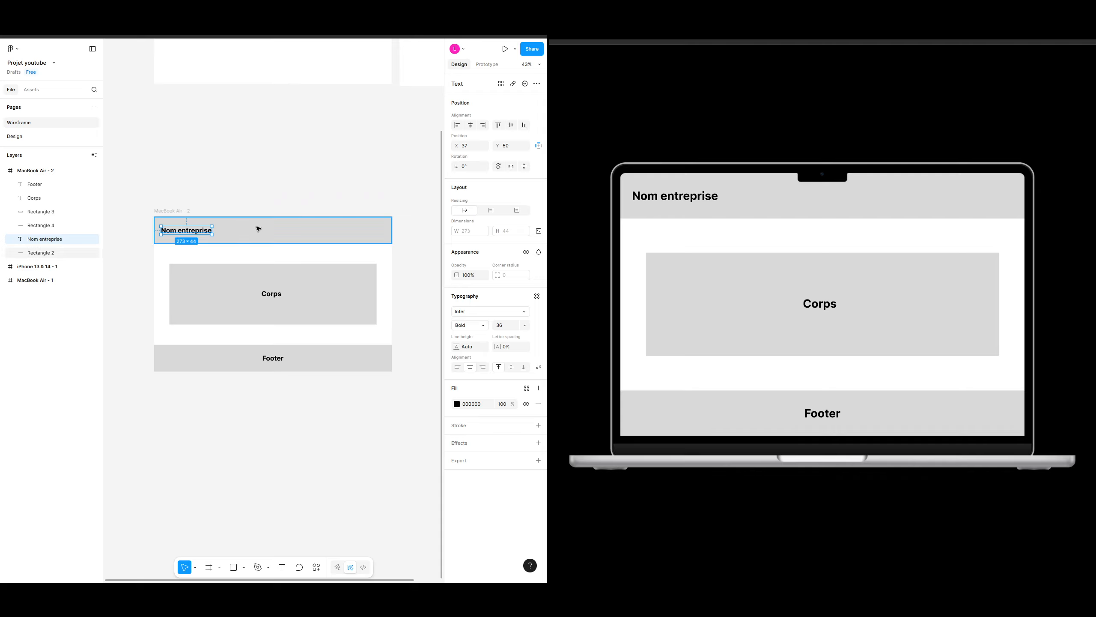
Step: Set the header label's font size to 24 and its weight to Regular
{"action": "key", "text": "Return"}
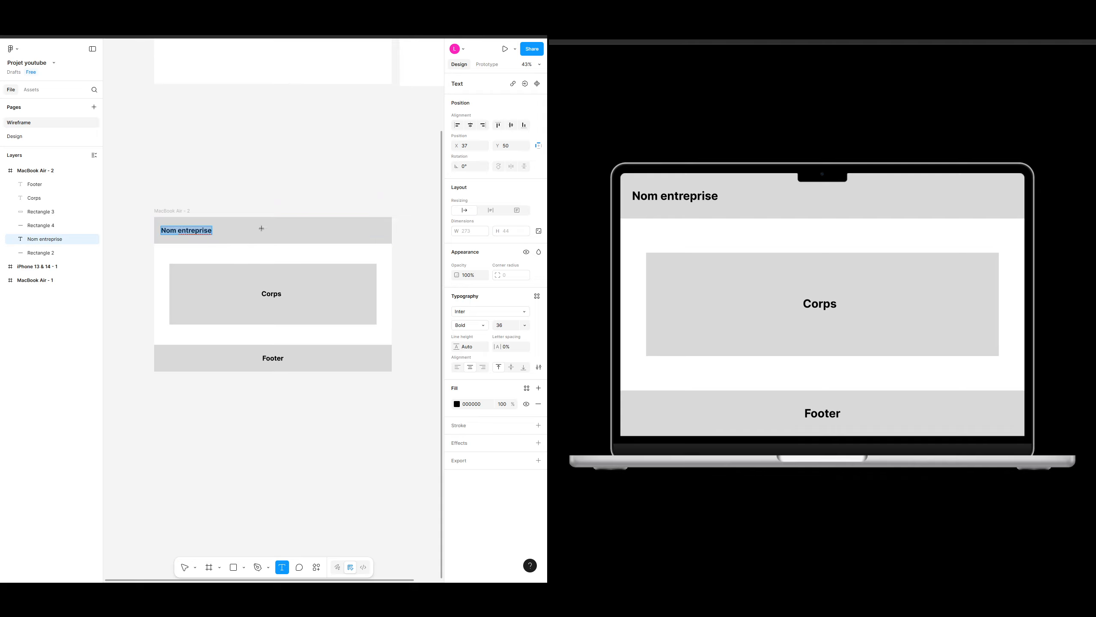
{"action": "key", "text": "Escape"}
{"action": "left_click", "coordinate": [525, 323]}
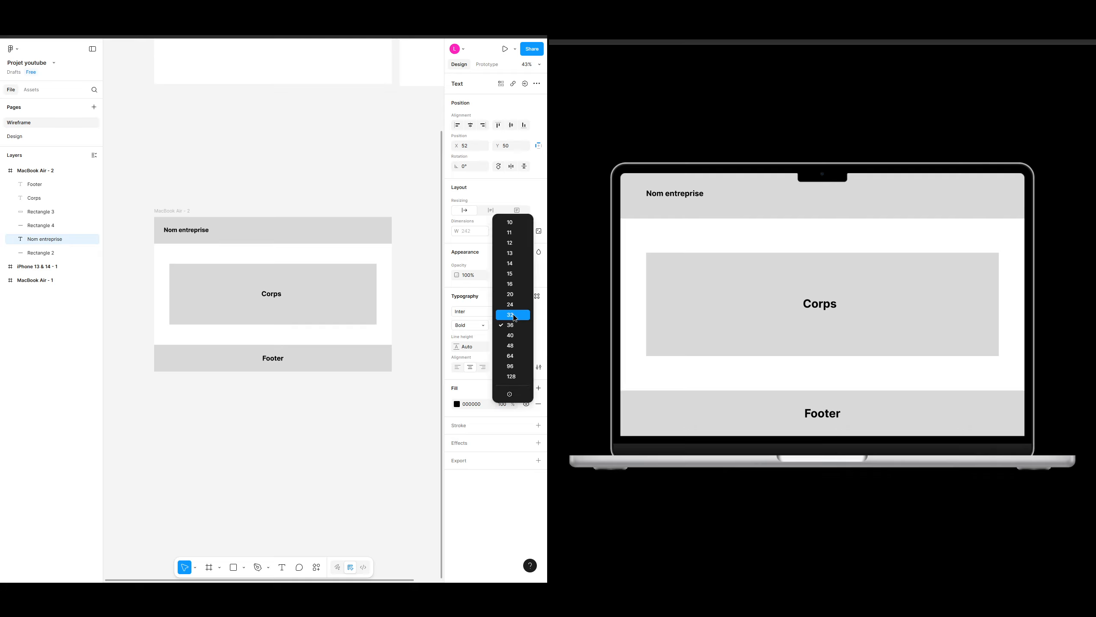
{"action": "left_click", "coordinate": [512, 305]}
{"action": "left_click", "coordinate": [475, 326]}
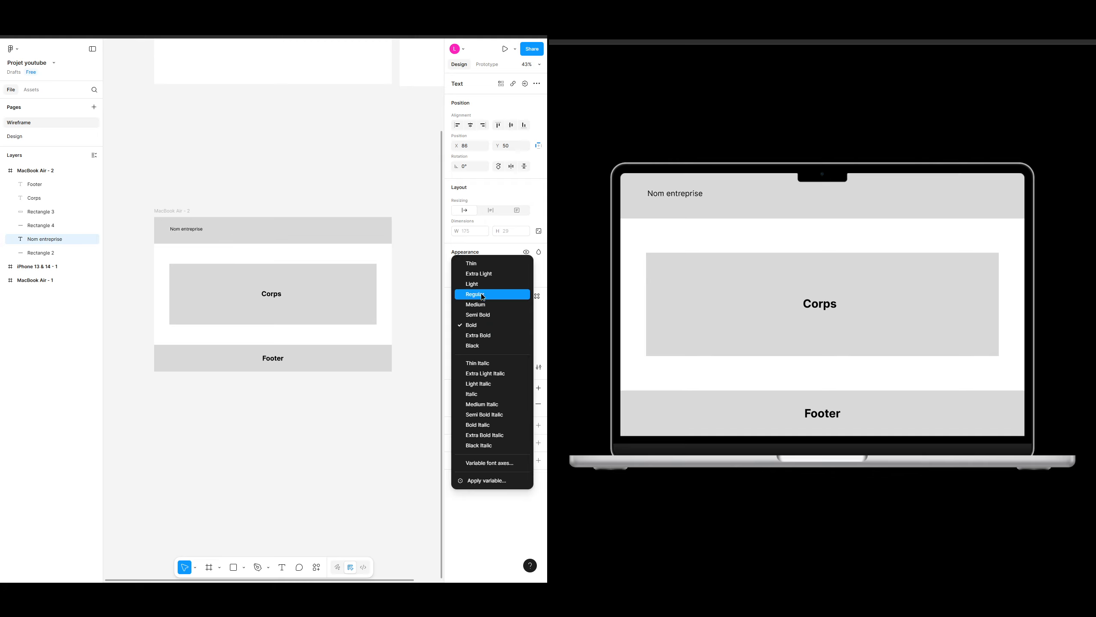
{"action": "left_click", "coordinate": [483, 296]}
Step: Position the header label 50 px from the header's left and top edges
{"action": "left_click", "coordinate": [231, 171]}
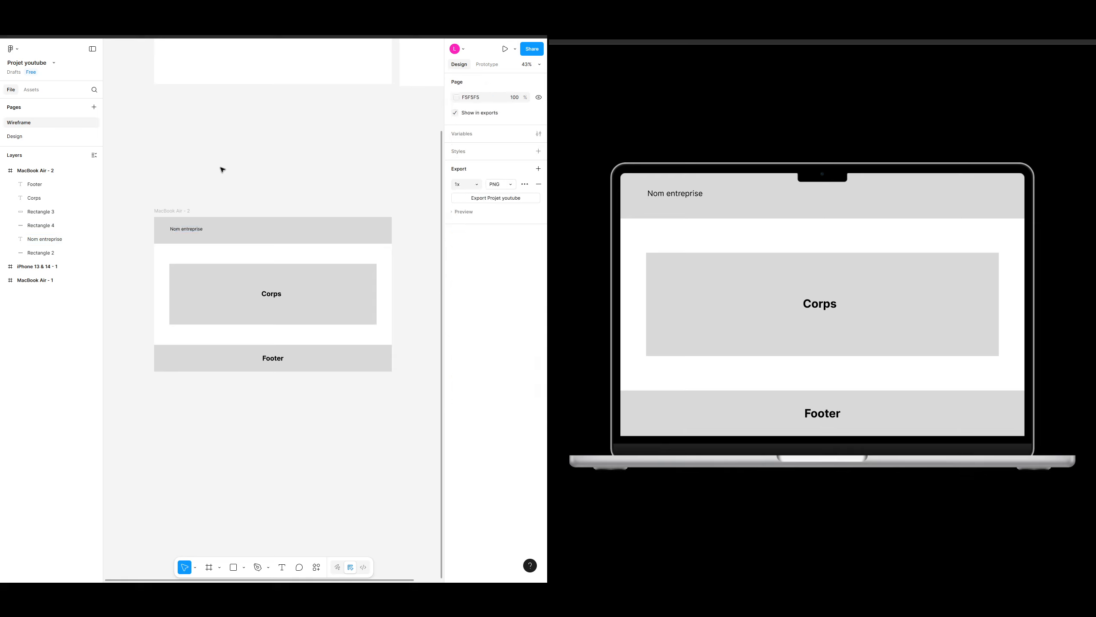
{"action": "left_click", "coordinate": [183, 232]}
{"action": "left_click_drag", "start_coordinate": [186, 230], "coordinate": [183, 233]}
{"action": "left_click_drag", "start_coordinate": [180, 231], "coordinate": [179, 231]}
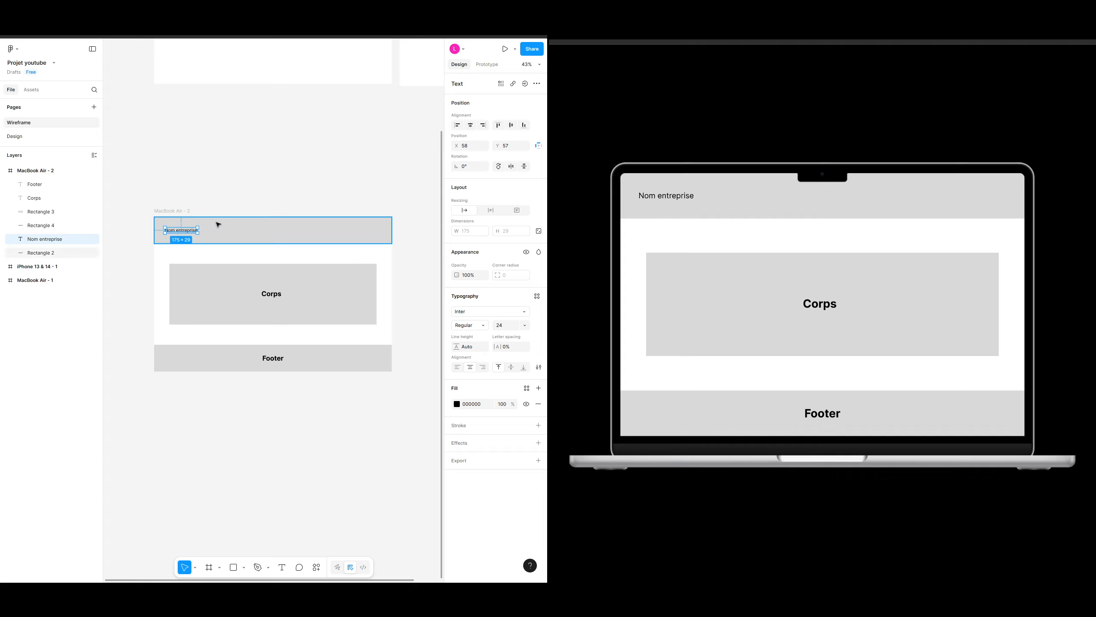
{"action": "mouse_move", "coordinate": [181, 234]}
{"action": "left_mouse_down"}
{"action": "mouse_move", "coordinate": [208, 233]}
{"action": "mouse_move", "coordinate": [179, 233]}
{"action": "left_mouse_up"}
{"action": "key", "text": "alt"}
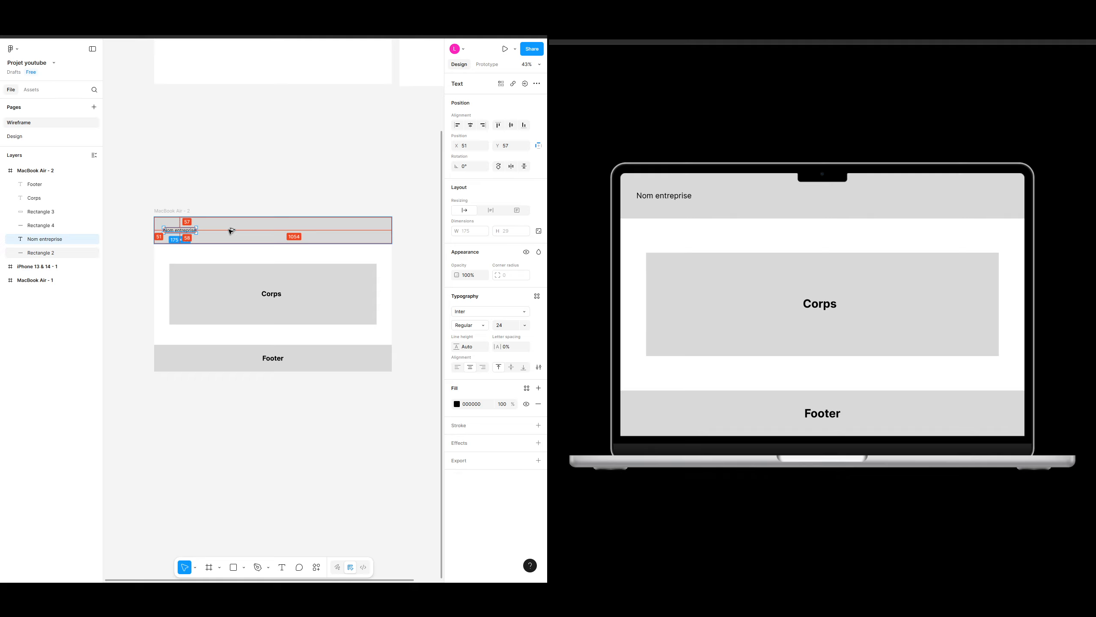
{"action": "key", "text": "Left"}
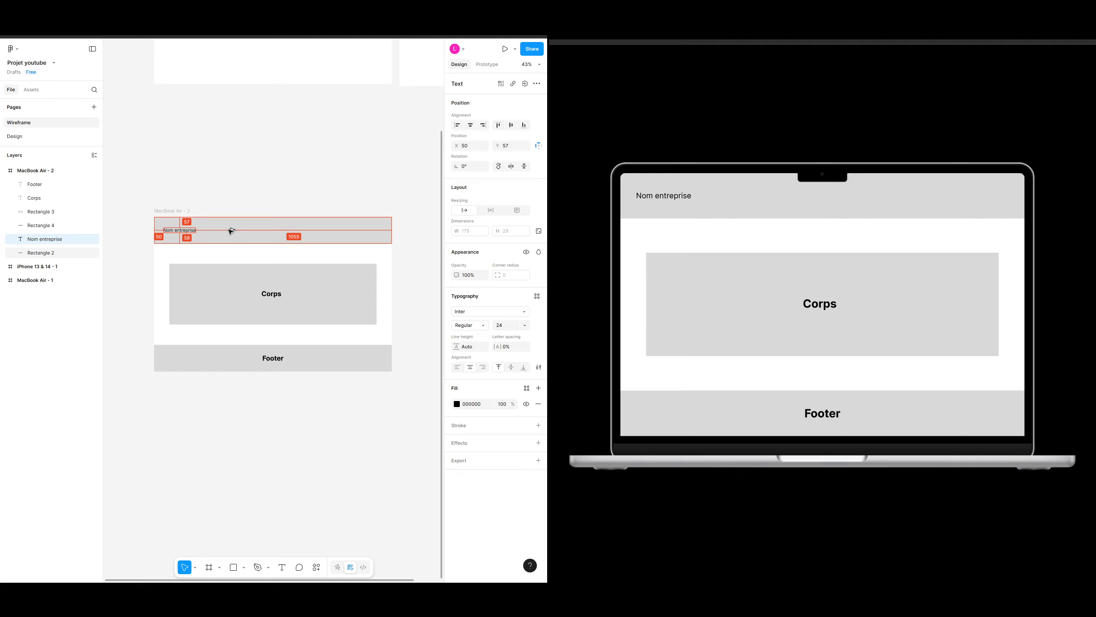
{"action": "key", "text": "Up"}
{"action": "key", "text": "Up"}
{"action": "key", "text": "Up"}
{"action": "key", "text": "Up"}
{"action": "key", "text": "Up"}
{"action": "key", "text": "Up"}
{"action": "key", "text": "Up"}
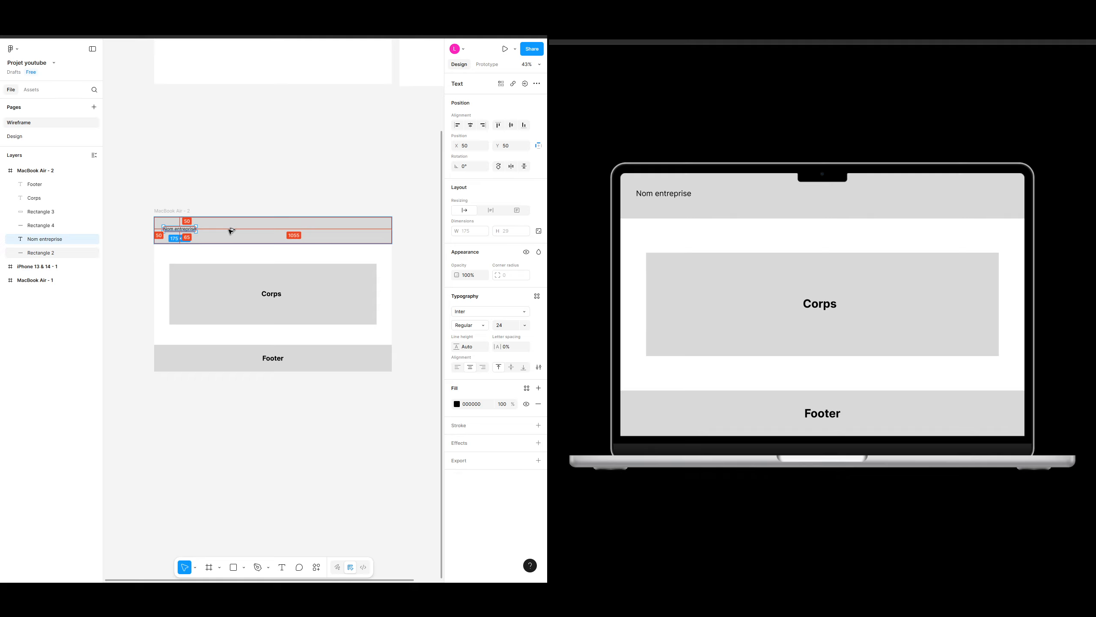
Step: Change the header label's text to LFPC
{"action": "left_click", "coordinate": [259, 209]}
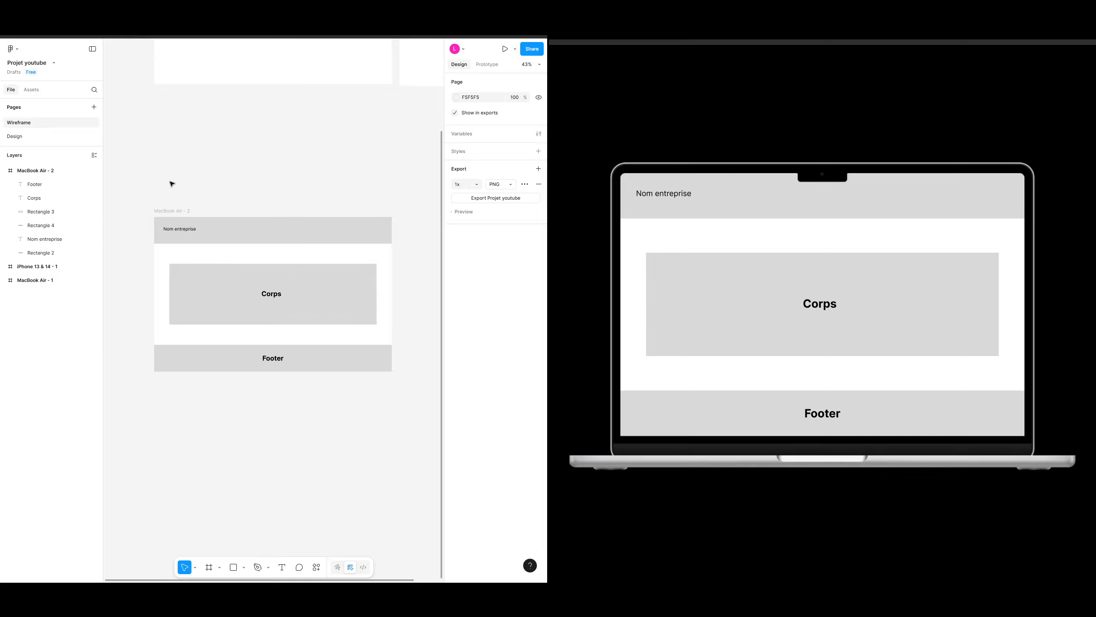
{"action": "double_click", "coordinate": [185, 232]}
{"action": "type", "text": "L"}
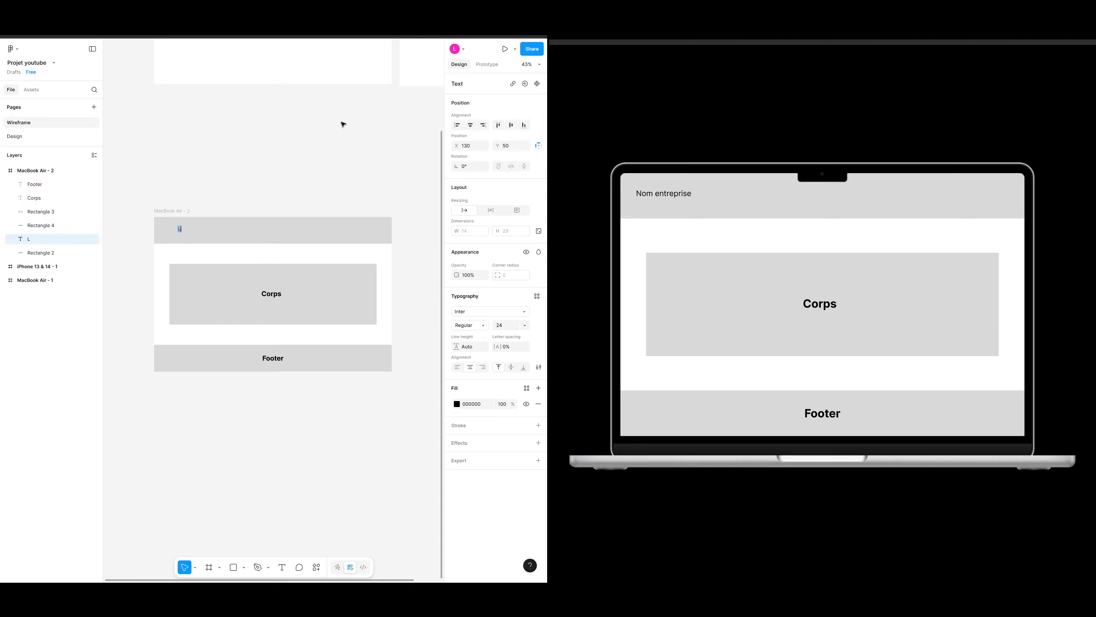
{"action": "type", "text": "FPC"}
{"action": "key", "text": "Escape"}
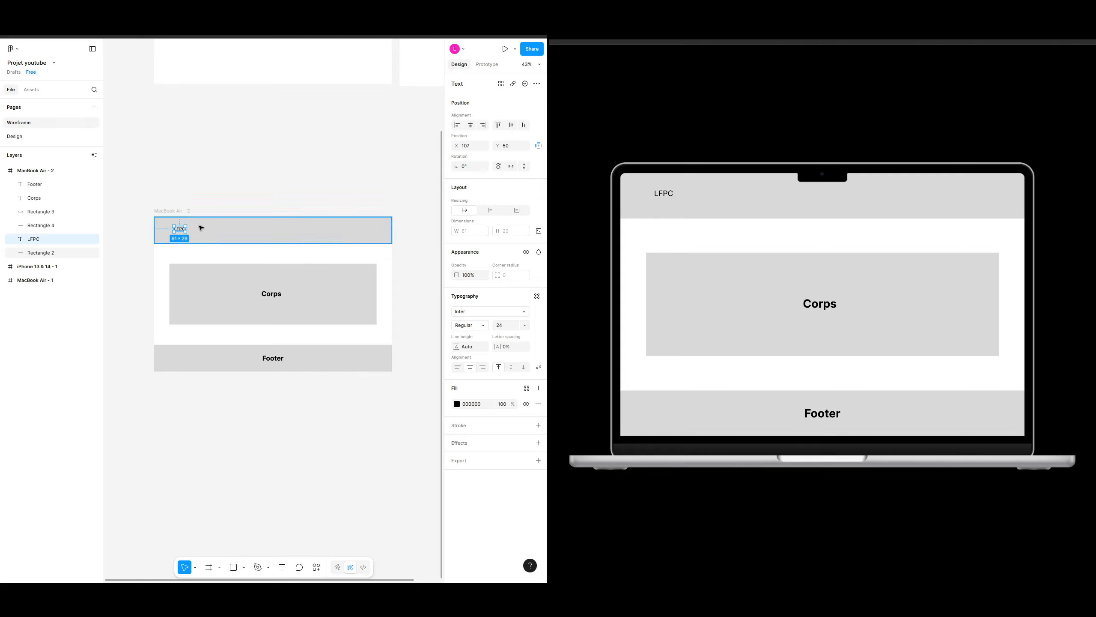
Step: Nudge the LFPC label back to 50 px from the left edge
{"action": "key", "text": "alt"}
{"action": "key", "text": "Left"}
{"action": "key", "text": "Left"}
{"action": "key", "text": "Left"}
{"action": "key", "text": "Left"}
{"action": "key", "text": "Left"}
{"action": "key", "text": "Left"}
{"action": "key", "text": "Left"}
{"action": "key", "text": "Left"}
{"action": "key", "text": "Left"}
{"action": "key", "text": "Left"}
{"action": "key", "text": "Left"}
{"action": "key", "text": "Left"}
{"action": "key", "text": "Left"}
{"action": "key", "text": "Left"}
{"action": "key", "text": "Left"}
{"action": "key", "text": "Left"}
{"action": "key", "text": "Left"}
{"action": "key", "text": "Left"}
{"action": "key", "text": "Left"}
{"action": "key", "text": "Left"}
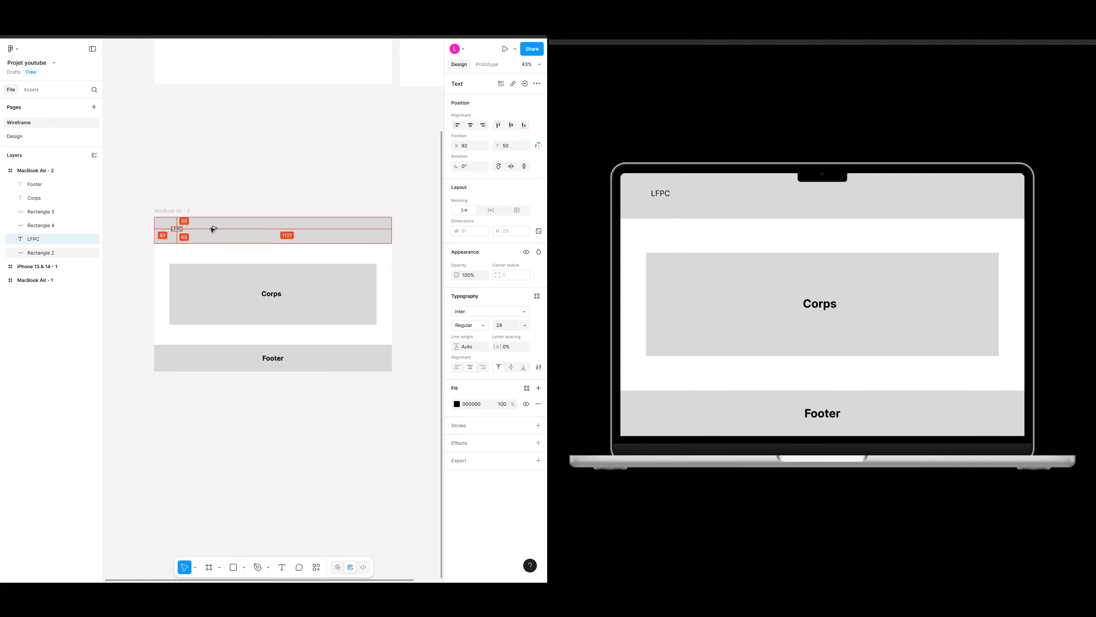
{"action": "key", "text": "Left"}
{"action": "key", "text": "Left"}
{"action": "key", "text": "Left"}
{"action": "key", "text": "Left"}
{"action": "key", "text": "Left"}
{"action": "key", "text": "Left"}
{"action": "key", "text": "Left"}
{"action": "key", "text": "Left"}
{"action": "key", "text": "Left"}
{"action": "key", "text": "Left"}
{"action": "key", "text": "Left"}
{"action": "key", "text": "Left"}
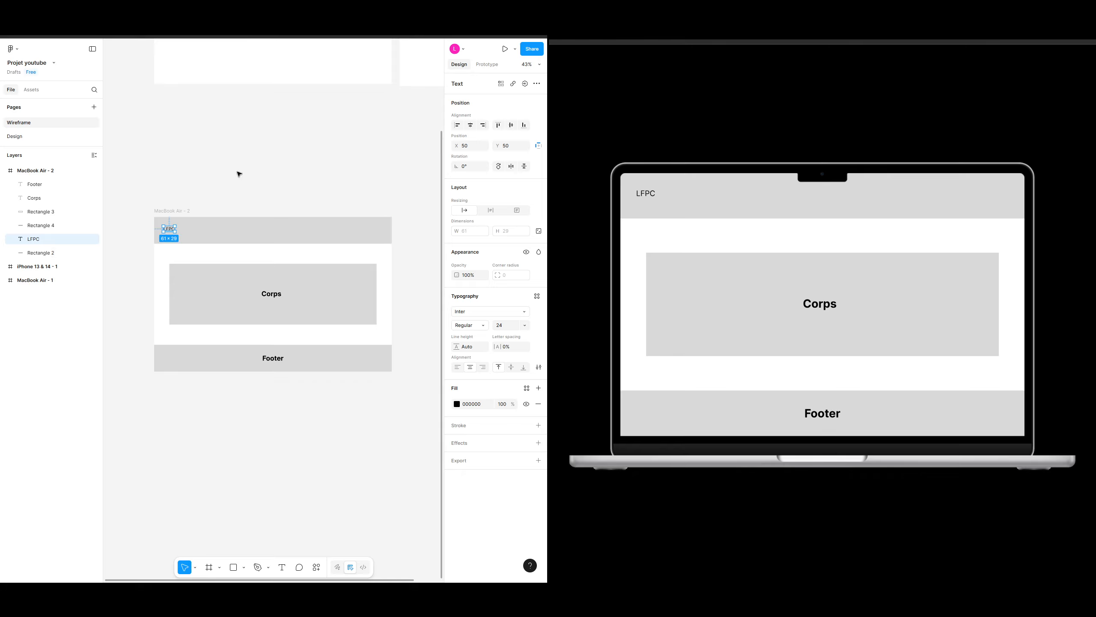
Step: Draw a rectangle about 556 × 71 on the header's right side with a black stroke and no fill
{"action": "left_click", "coordinate": [214, 194]}
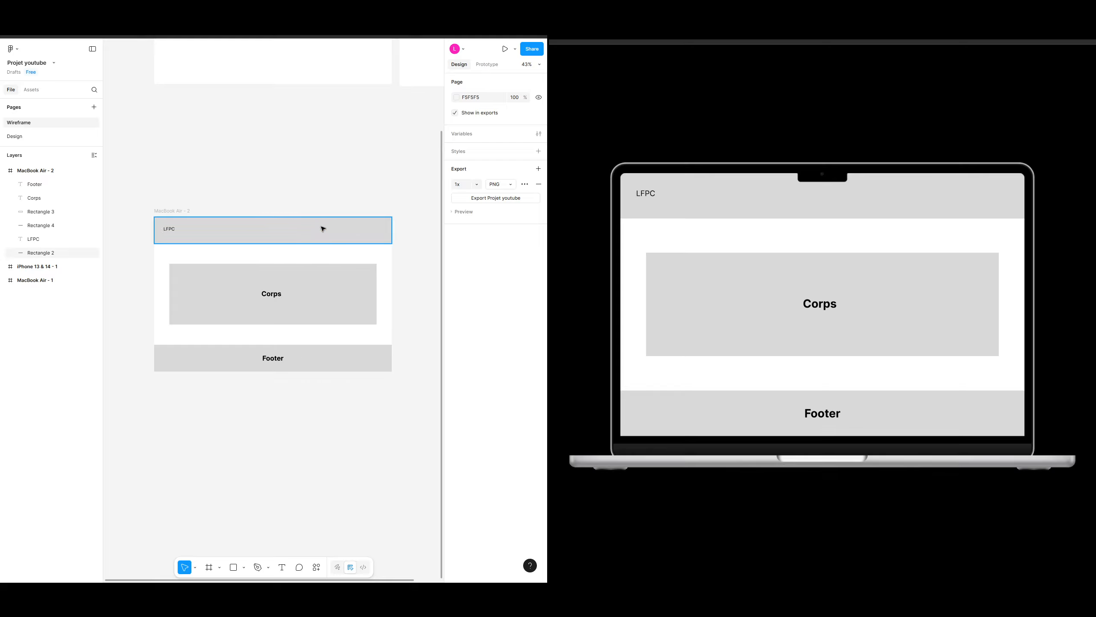
{"action": "key", "text": "r"}
{"action": "left_click_drag", "start_coordinate": [282, 223], "coordinate": [386, 237]}
{"action": "left_click", "coordinate": [539, 311]}
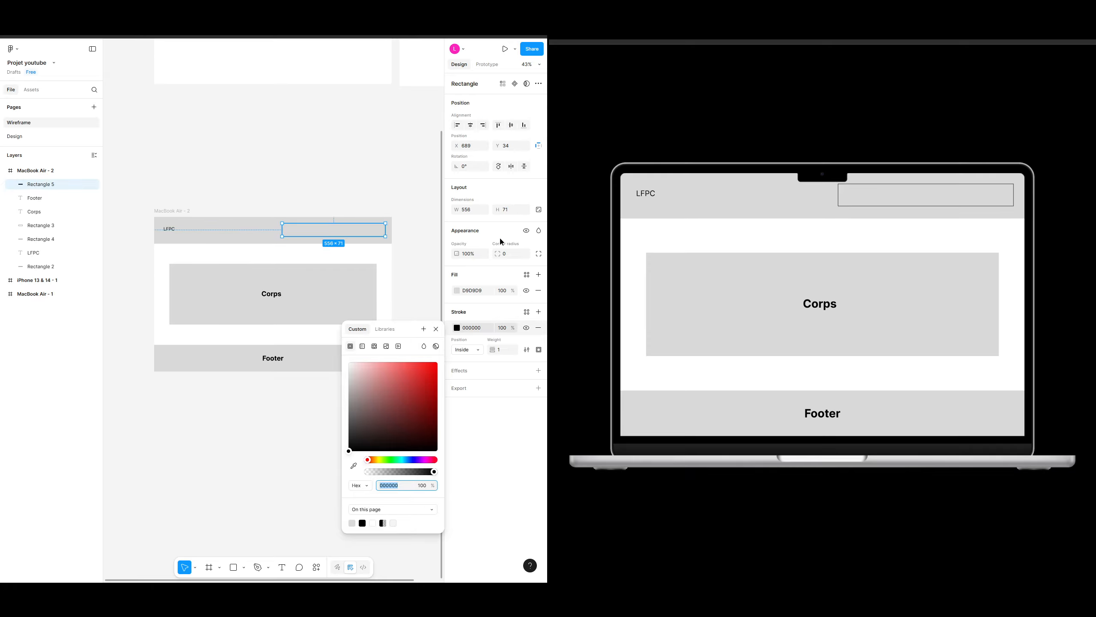
{"action": "left_click", "coordinate": [539, 290]}
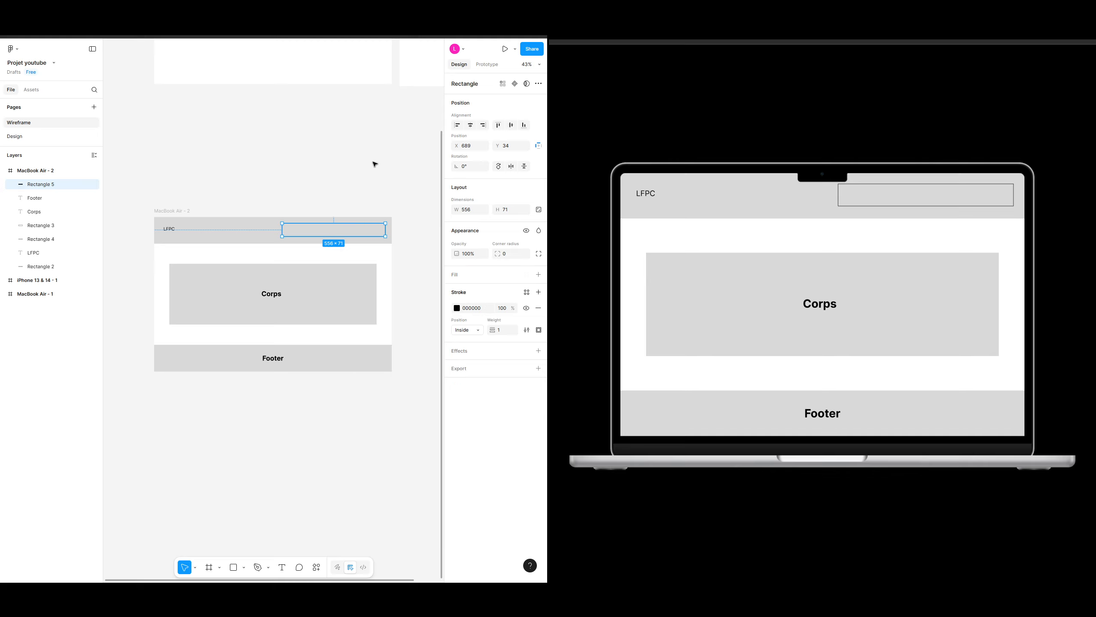
{"action": "left_click", "coordinate": [343, 159]}
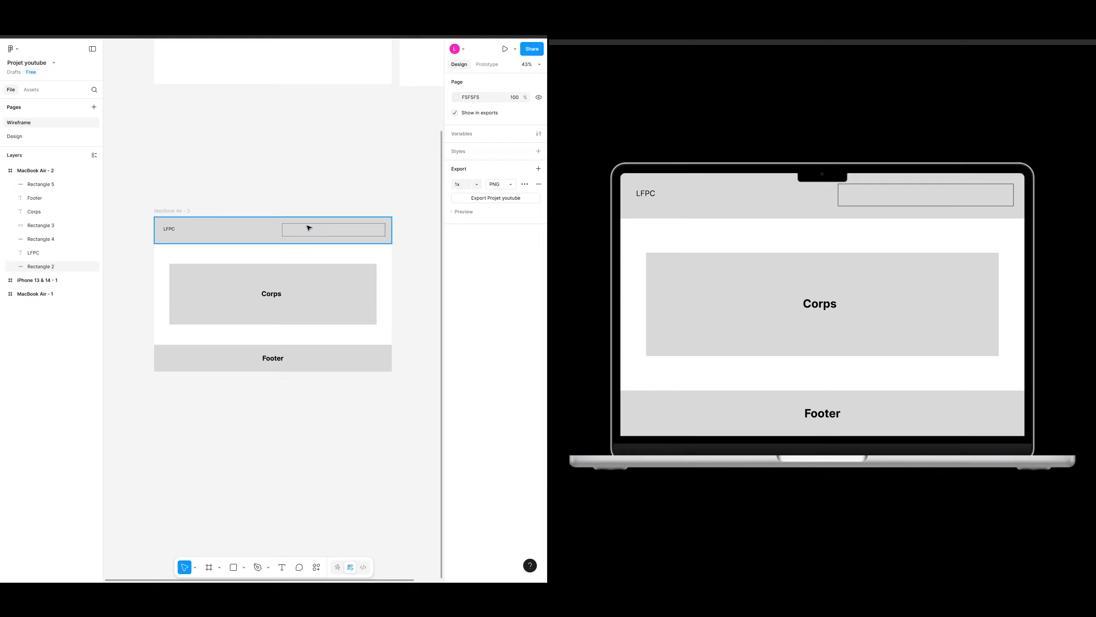
Step: Add an "Accueil" text link inside the outlined rectangle
{"action": "scroll", "coordinate": [309, 227], "scroll_direction": "up", "scroll_amount": 5}
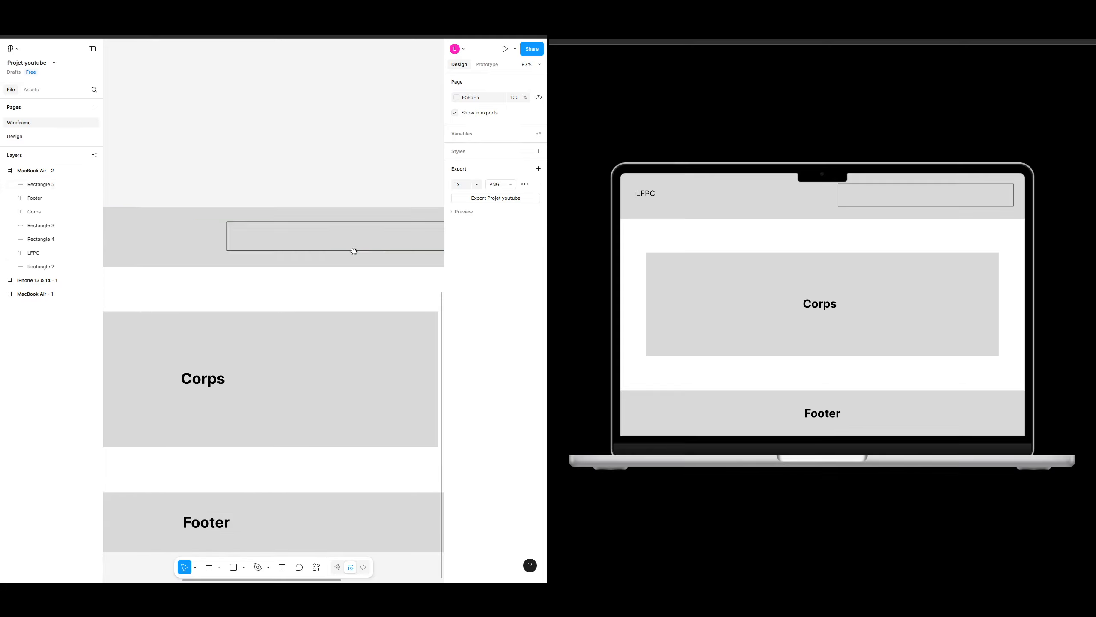
{"action": "scroll", "coordinate": [354, 252], "scroll_direction": "down", "scroll_amount": 3}
{"action": "key", "text": "t"}
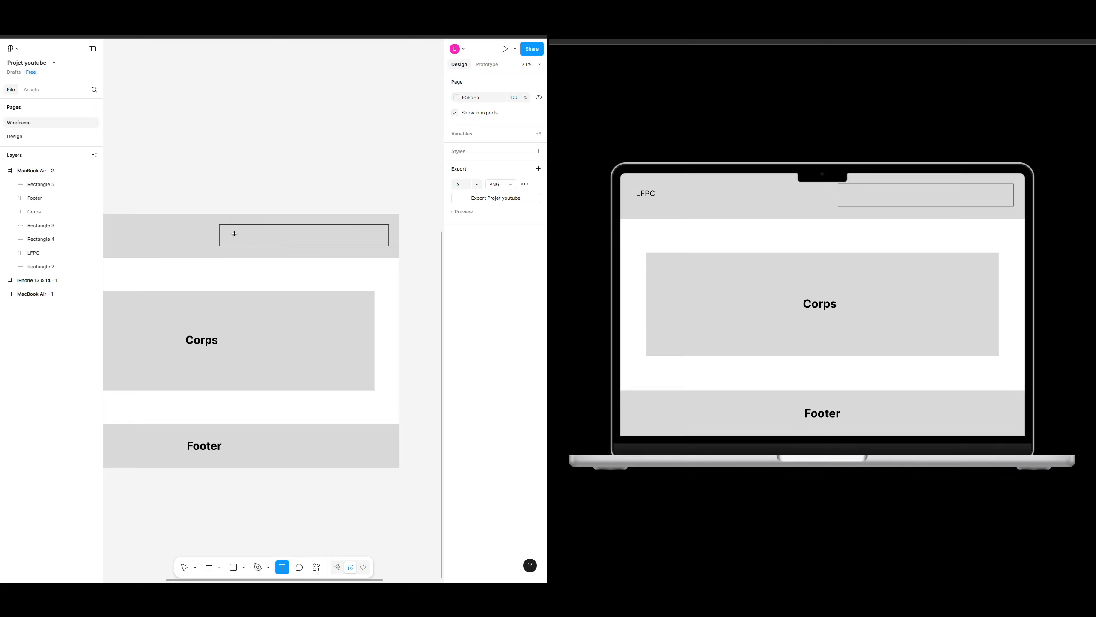
{"action": "left_click", "coordinate": [234, 233]}
{"action": "type", "text": "Accuei"}
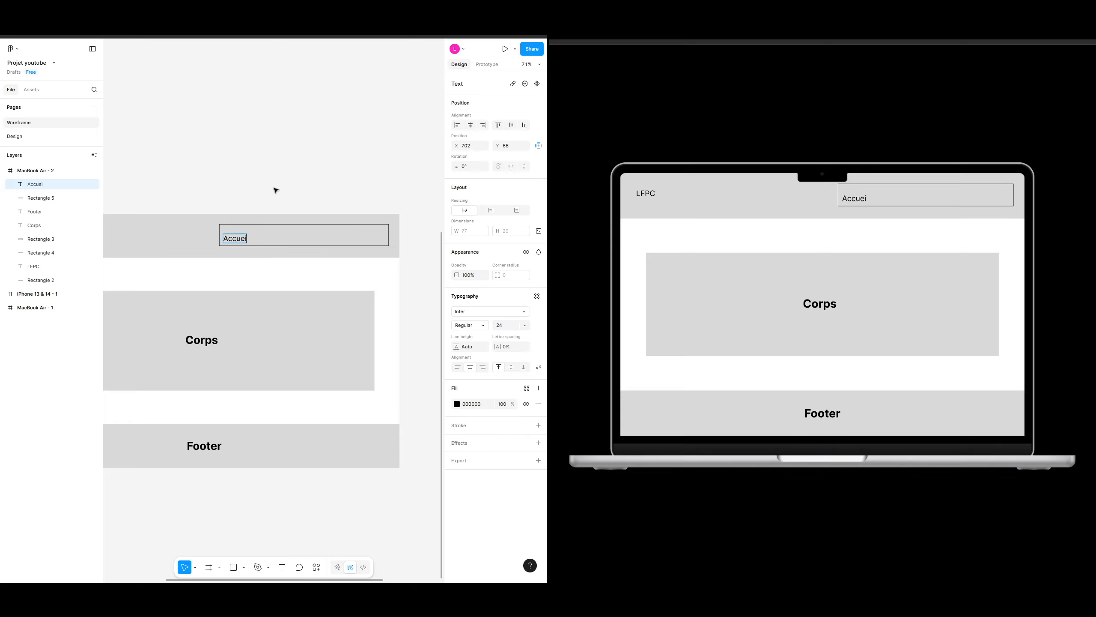
{"action": "key", "text": "BackSpace"}
{"action": "key", "text": "BackSpace"}
{"action": "type", "text": "il"}
{"action": "key", "text": "BackSpace"}
{"action": "key", "text": "BackSpace"}
{"action": "type", "text": "eil"}
{"action": "key", "text": "Escape"}
Step: Duplicate the Accueil link to its right and change the copy to "A propos de moi"
{"action": "left_click_drag", "start_coordinate": [237, 239], "coordinate": [274, 242]}
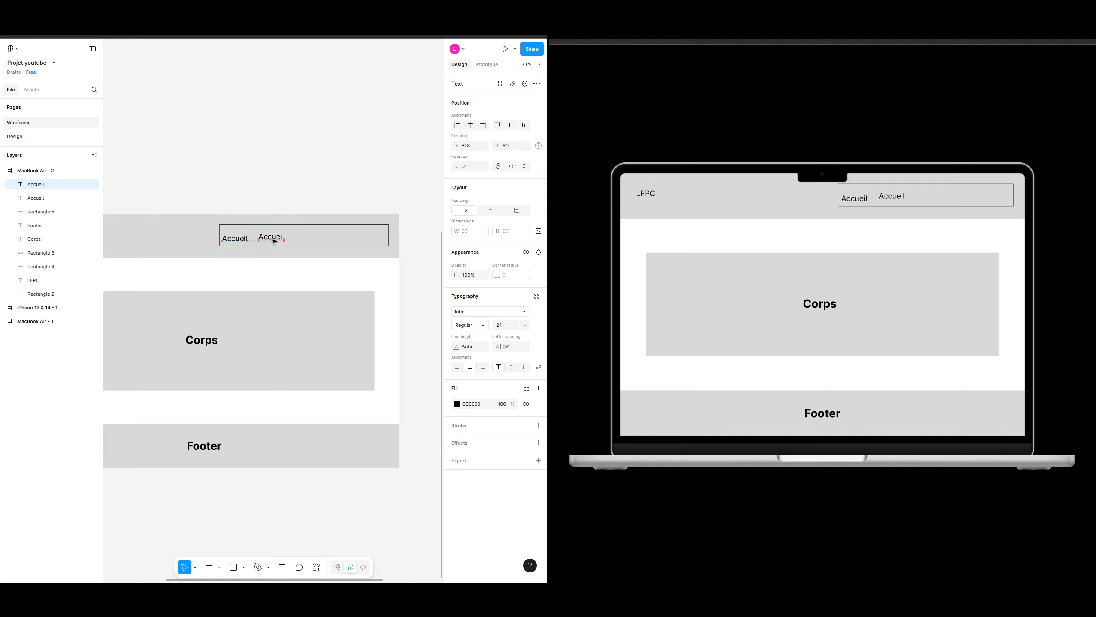
{"action": "double_click", "coordinate": [274, 238]}
{"action": "type", "text": "A propos de moi"}
{"action": "key", "text": "Escape"}
Step: Duplicate that link again to the right and change the copy to "Mes projets"
{"action": "left_click_drag", "start_coordinate": [292, 238], "coordinate": [346, 238]}
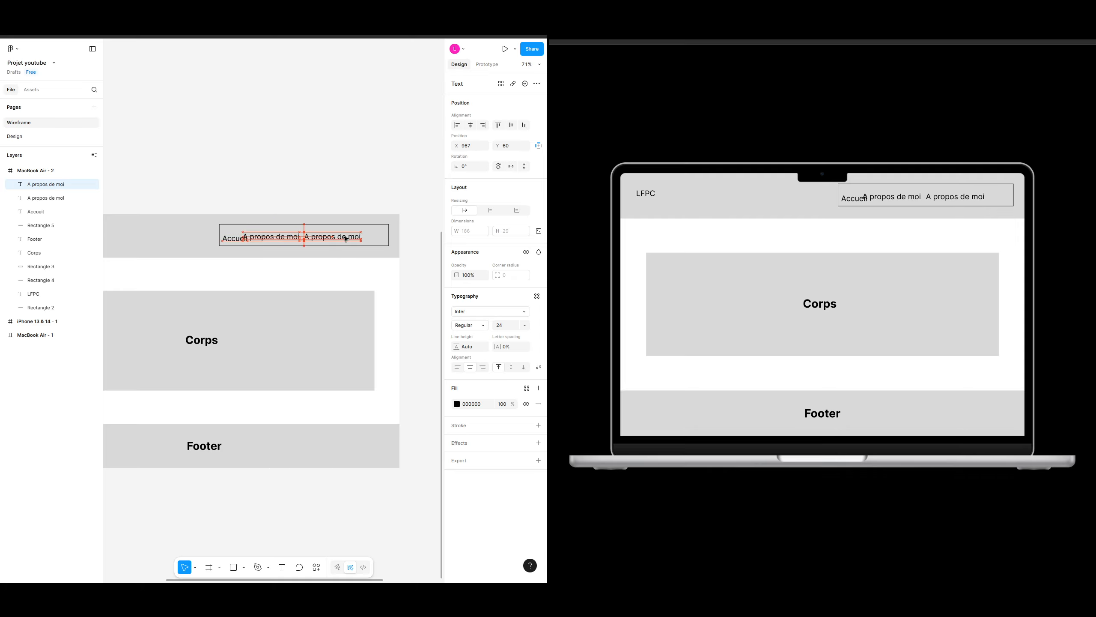
{"action": "double_click", "coordinate": [346, 239]}
{"action": "type", "text": "Mes projets"}
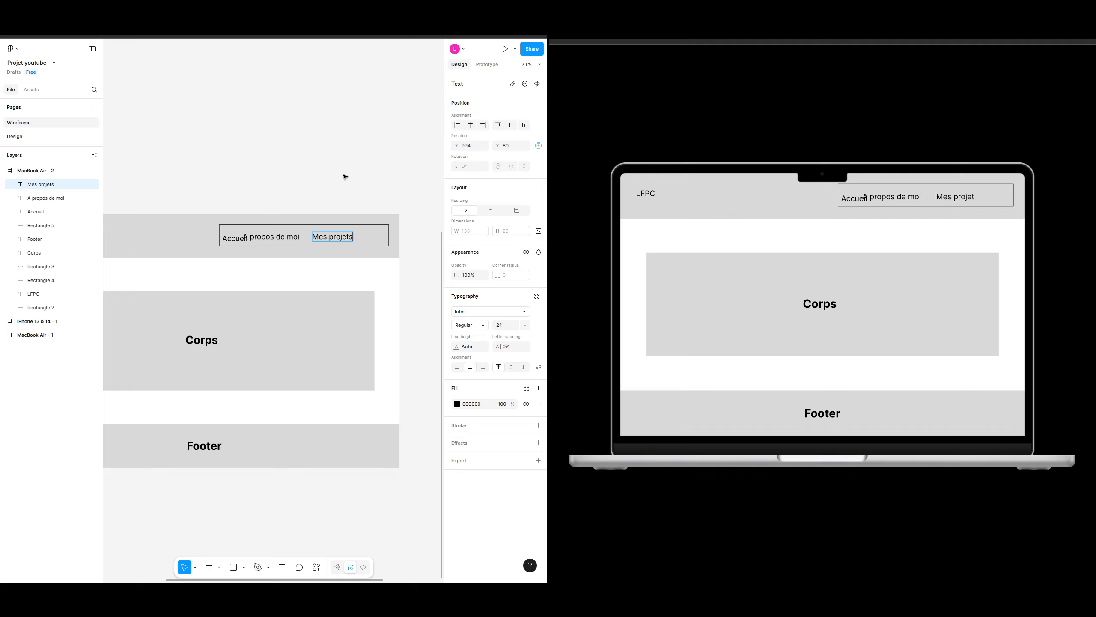
{"action": "key", "text": "Escape"}
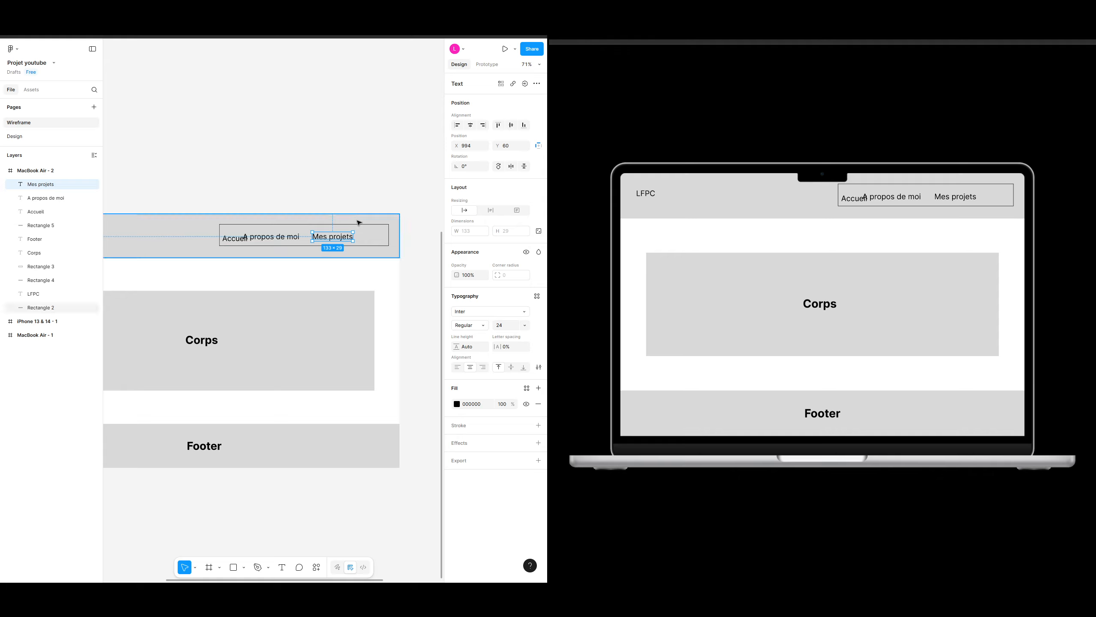
Step: Delete the outlined rectangle around the navigation links
{"action": "scroll", "coordinate": [302, 193], "scroll_direction": "down", "scroll_amount": 3}
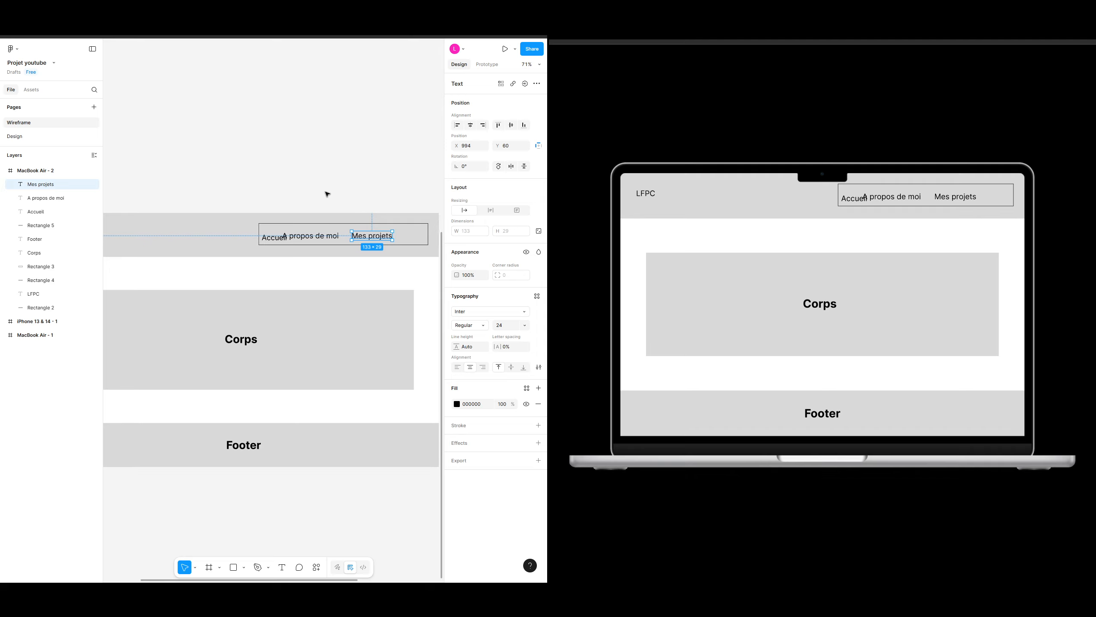
{"action": "scroll", "coordinate": [319, 180], "scroll_direction": "down", "scroll_amount": 1}
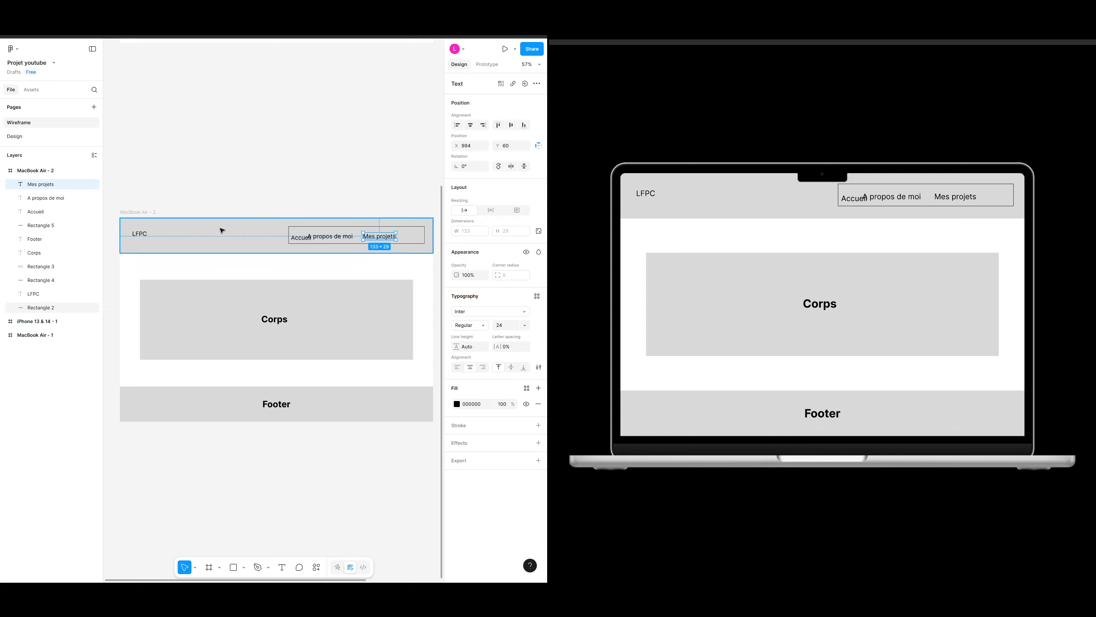
{"action": "left_click", "coordinate": [335, 237], "text": "shift"}
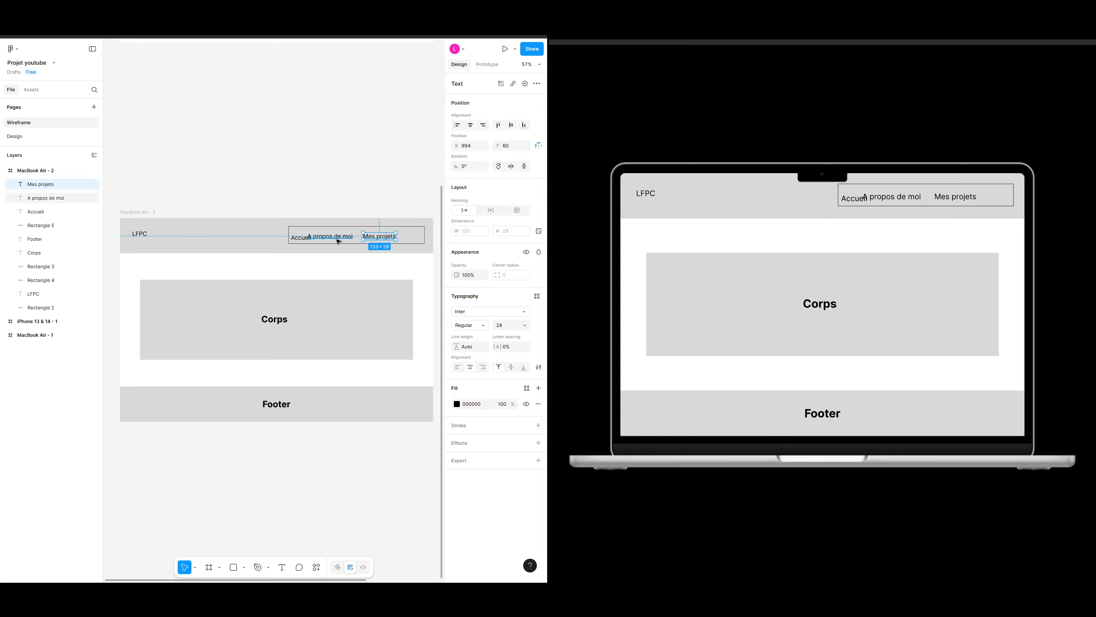
{"action": "left_click", "coordinate": [339, 192]}
{"action": "scroll", "coordinate": [345, 195], "scroll_direction": "right", "scroll_amount": 2}
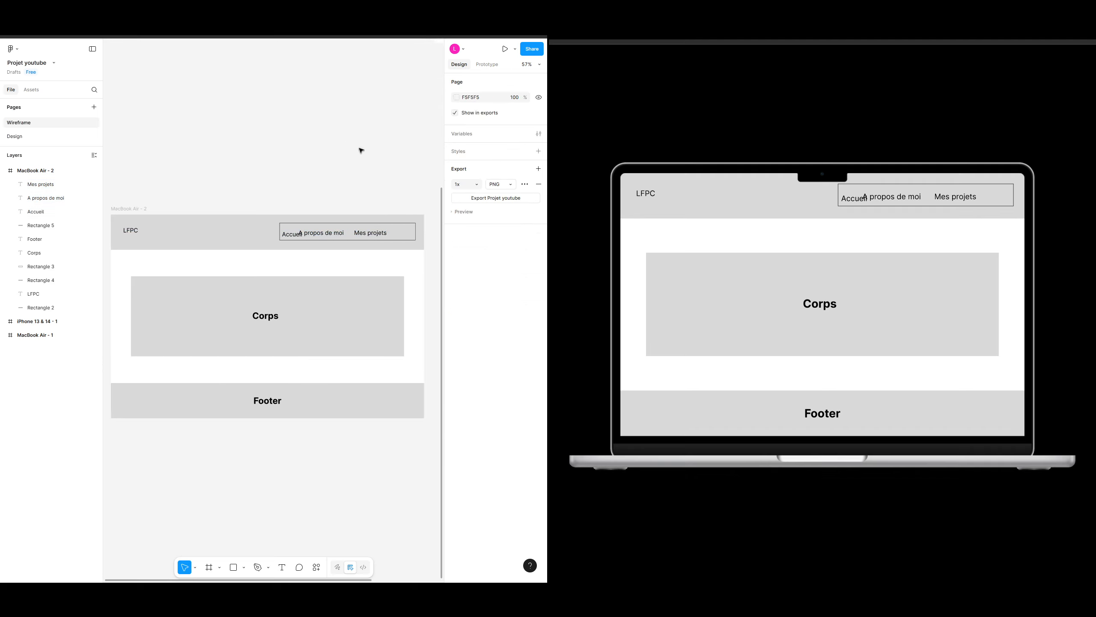
{"action": "left_click", "coordinate": [401, 226]}
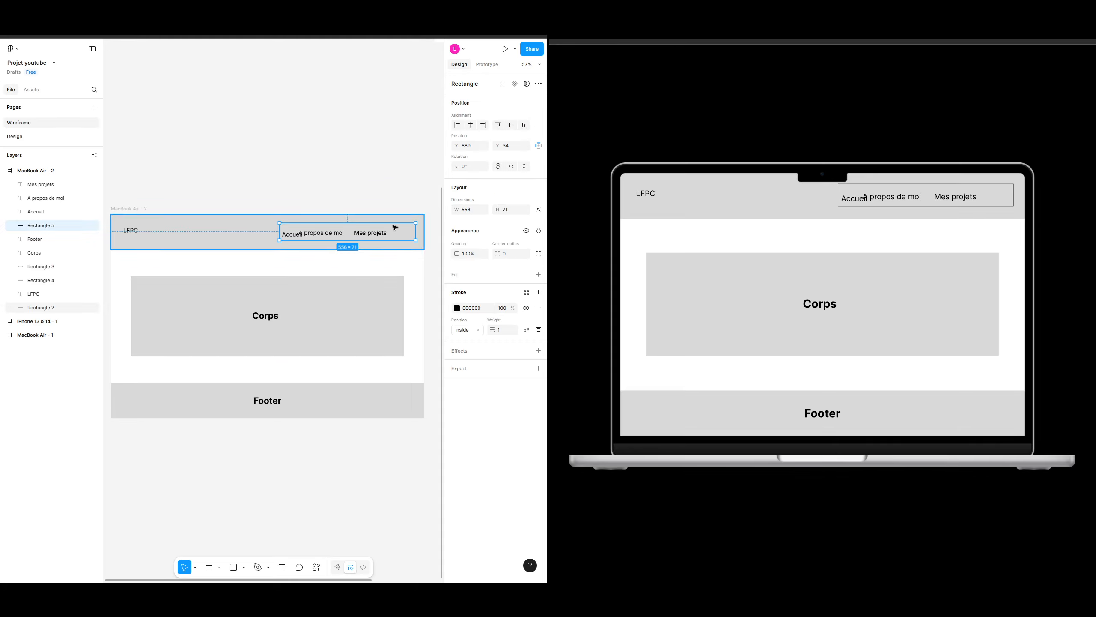
{"action": "key", "text": "Delete"}
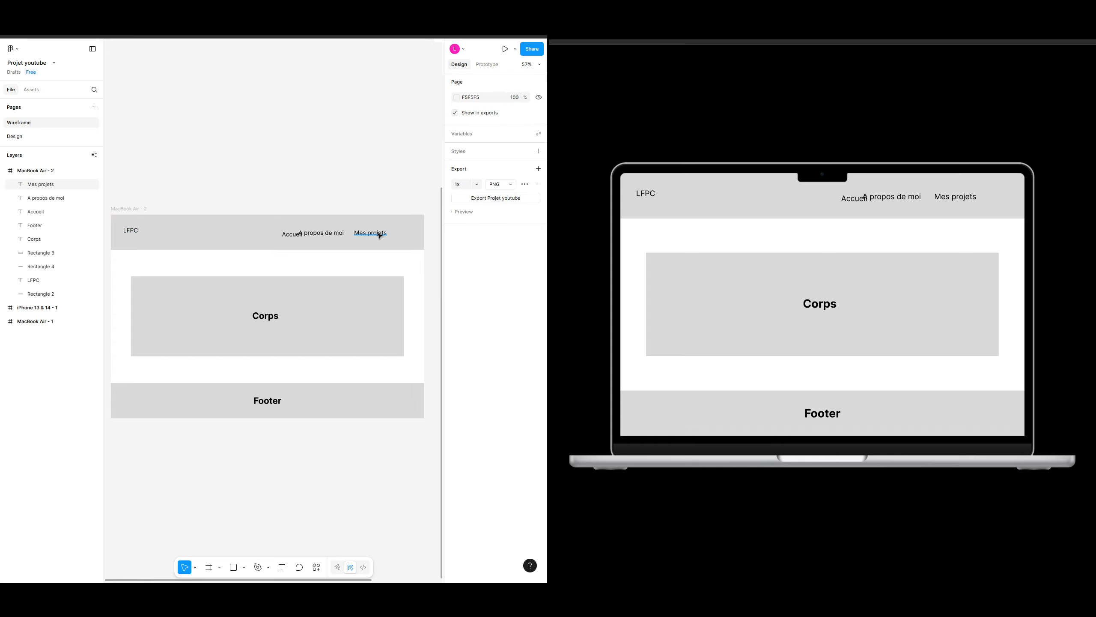
Step: Select the three navigation links and align their vertical centres
{"action": "left_click", "coordinate": [379, 235]}
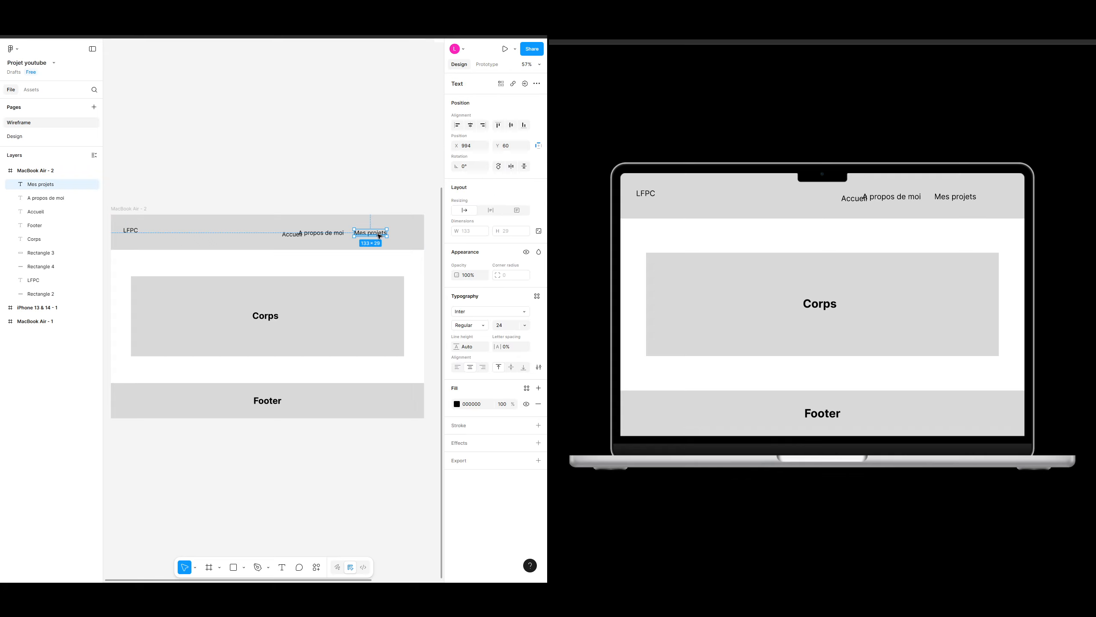
{"action": "left_click", "coordinate": [335, 196]}
{"action": "scroll", "coordinate": [325, 243], "scroll_direction": "up", "scroll_amount": 5}
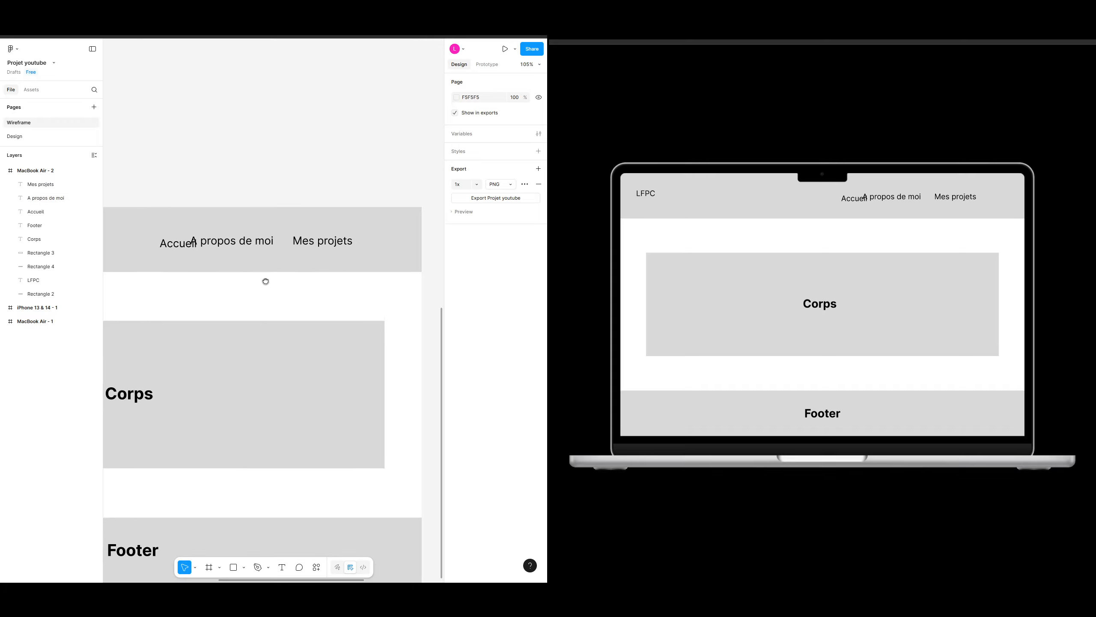
{"action": "scroll", "coordinate": [253, 212], "scroll_direction": "left", "scroll_amount": 2}
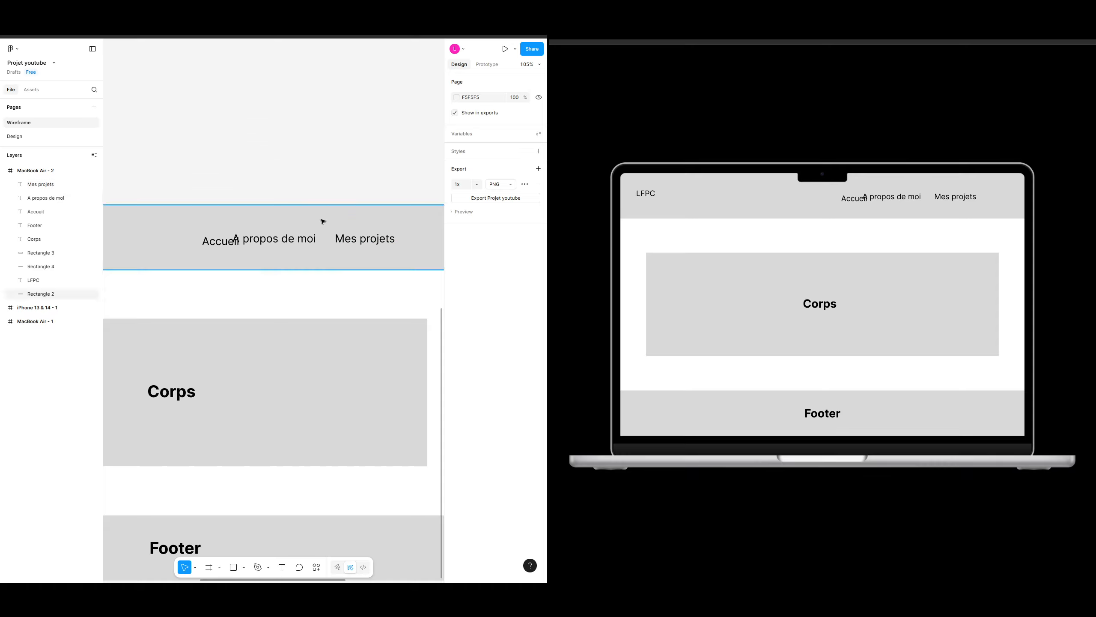
{"action": "left_click", "coordinate": [374, 243]}
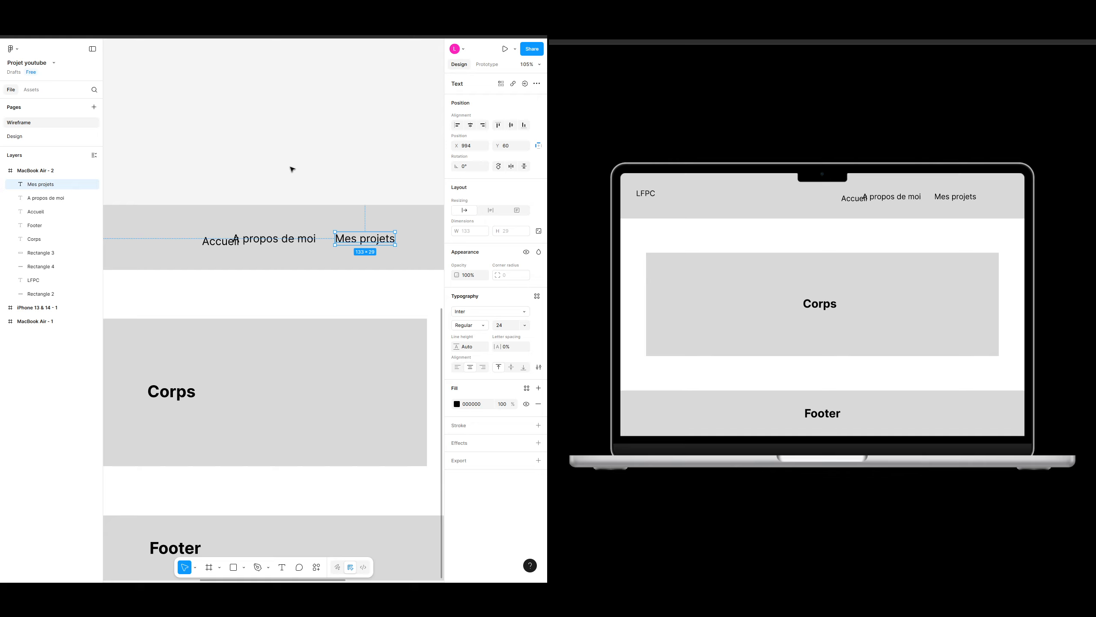
{"action": "left_click", "coordinate": [291, 239], "text": "shift"}
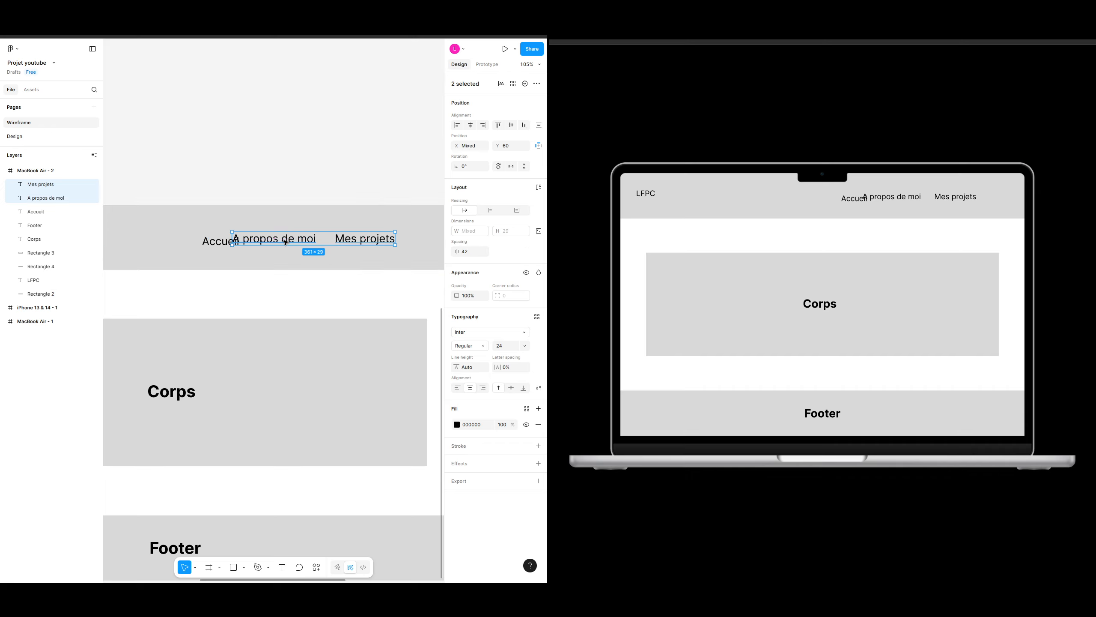
{"action": "left_click", "coordinate": [219, 241], "text": "shift"}
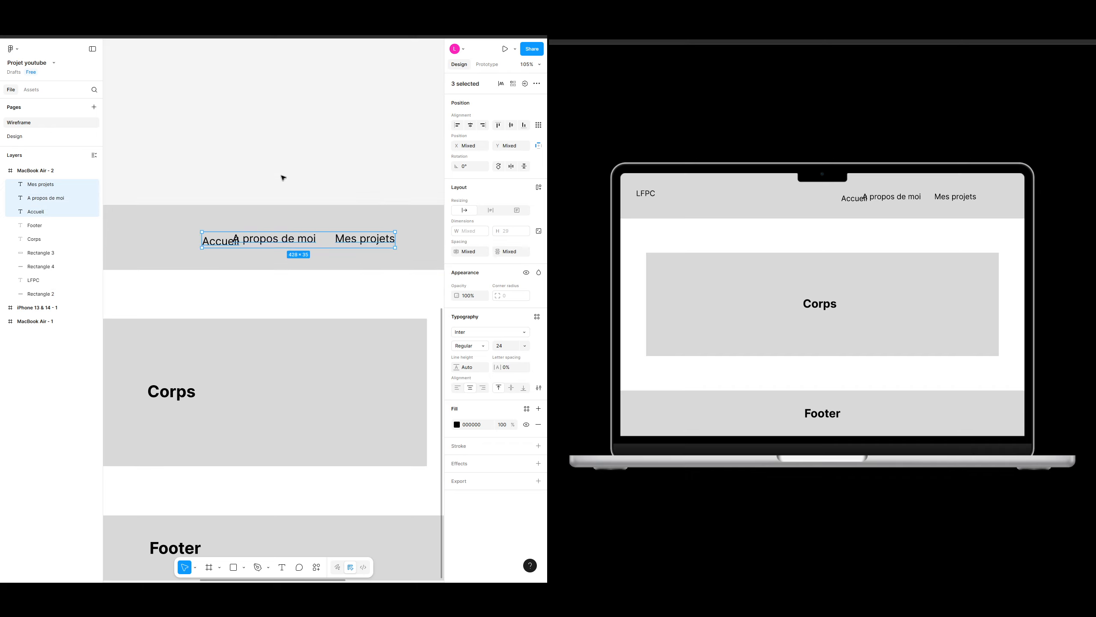
{"action": "left_click", "coordinate": [510, 126]}
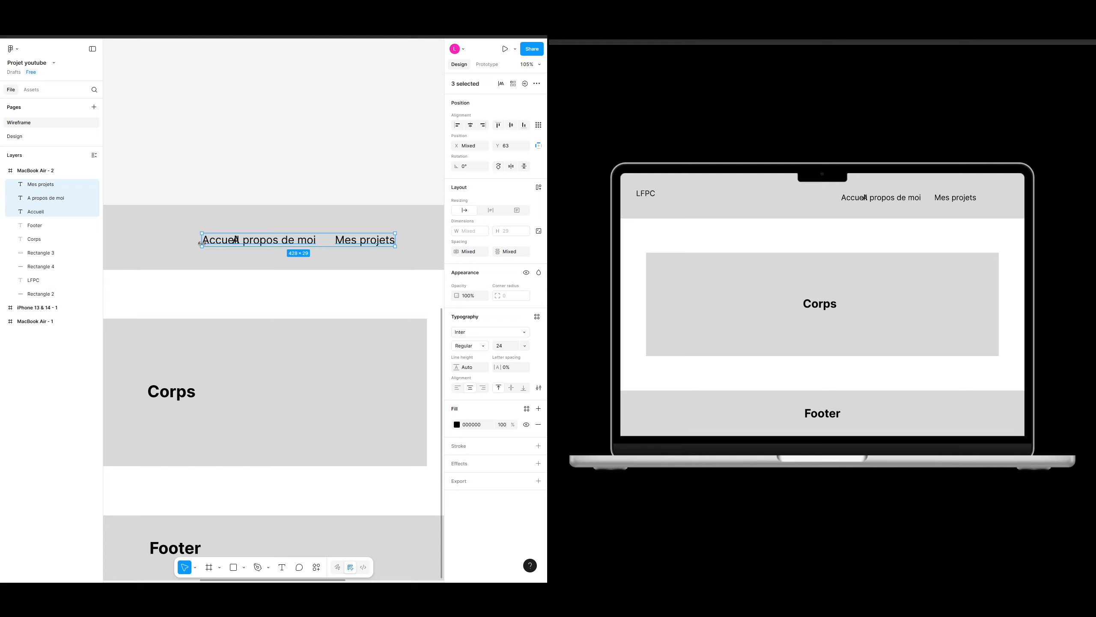
Step: Distribute the navigation links horizontally and set the spacing between them to 50
{"action": "left_click", "coordinate": [540, 127]}
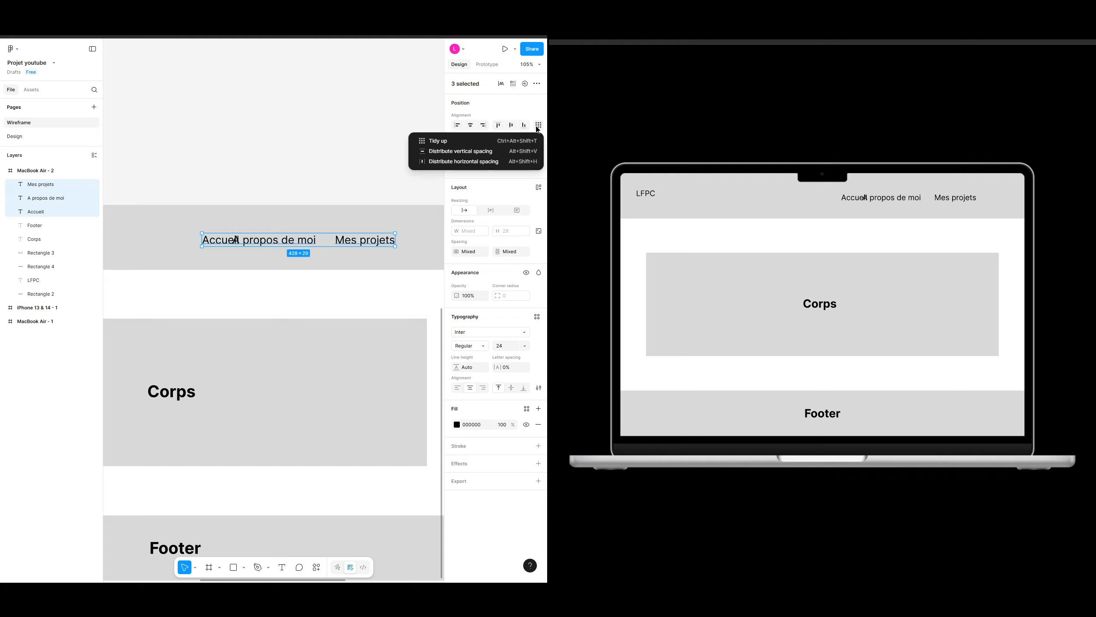
{"action": "left_click", "coordinate": [467, 162]}
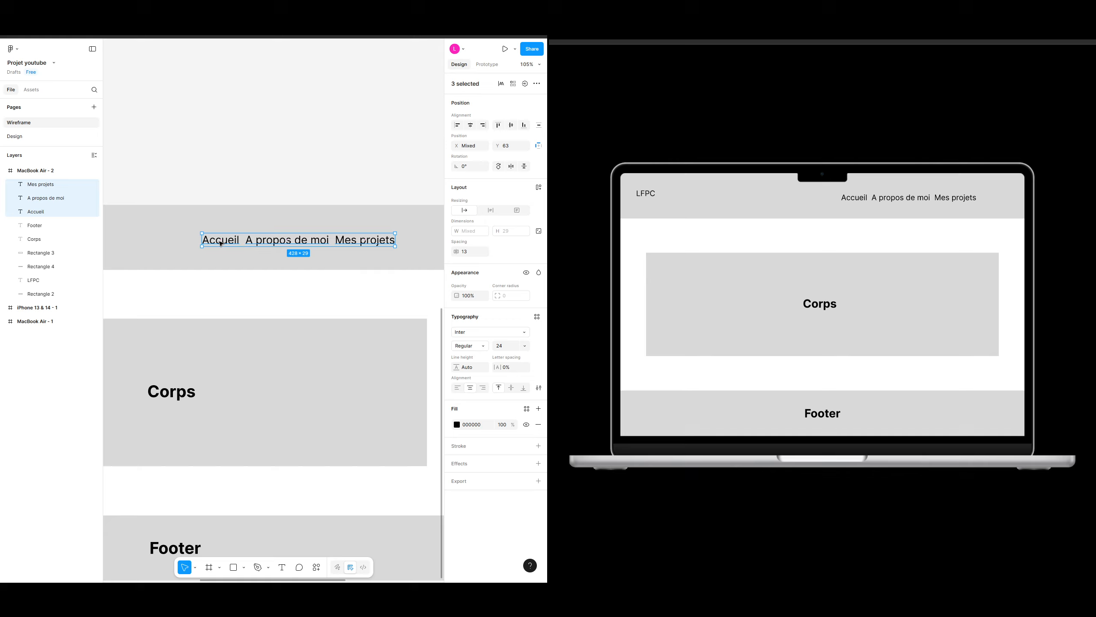
{"action": "left_click", "coordinate": [468, 252]}
{"action": "type", "text": "50"}
{"action": "key", "text": "Return"}
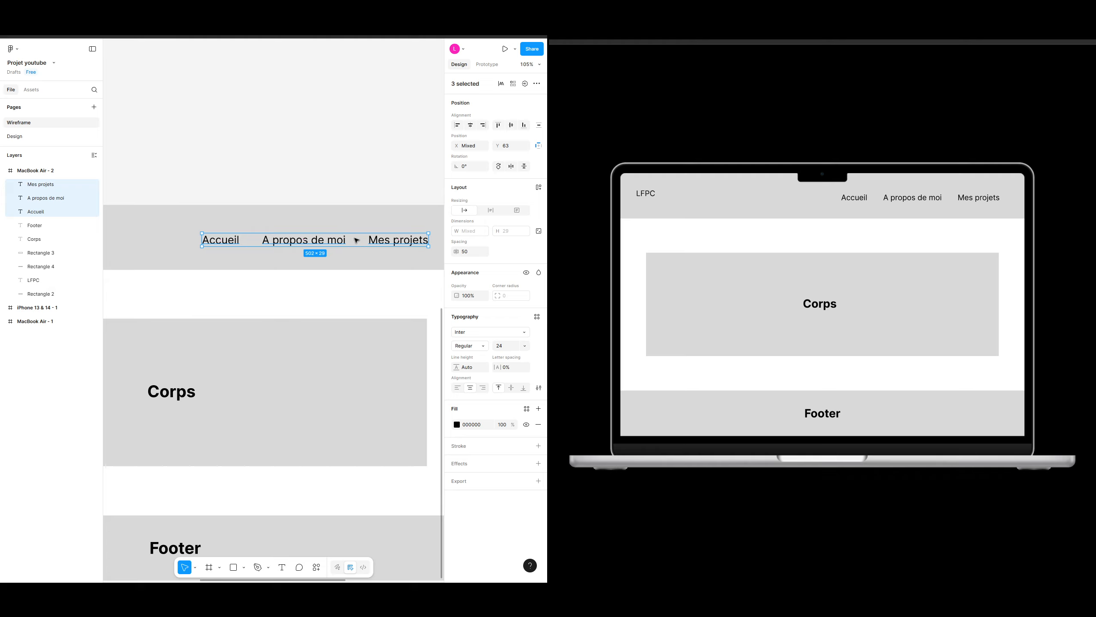
{"action": "left_click", "coordinate": [353, 283]}
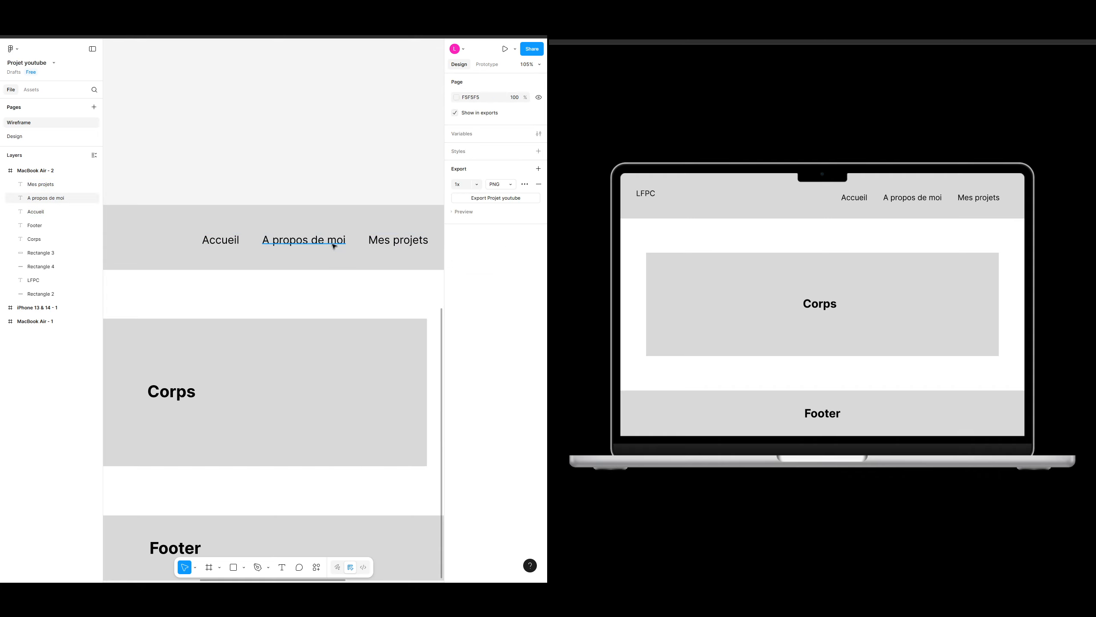
{"action": "left_click", "coordinate": [405, 240]}
{"action": "left_click_drag", "start_coordinate": [402, 242], "coordinate": [388, 242]}
{"action": "left_click", "coordinate": [354, 169]}
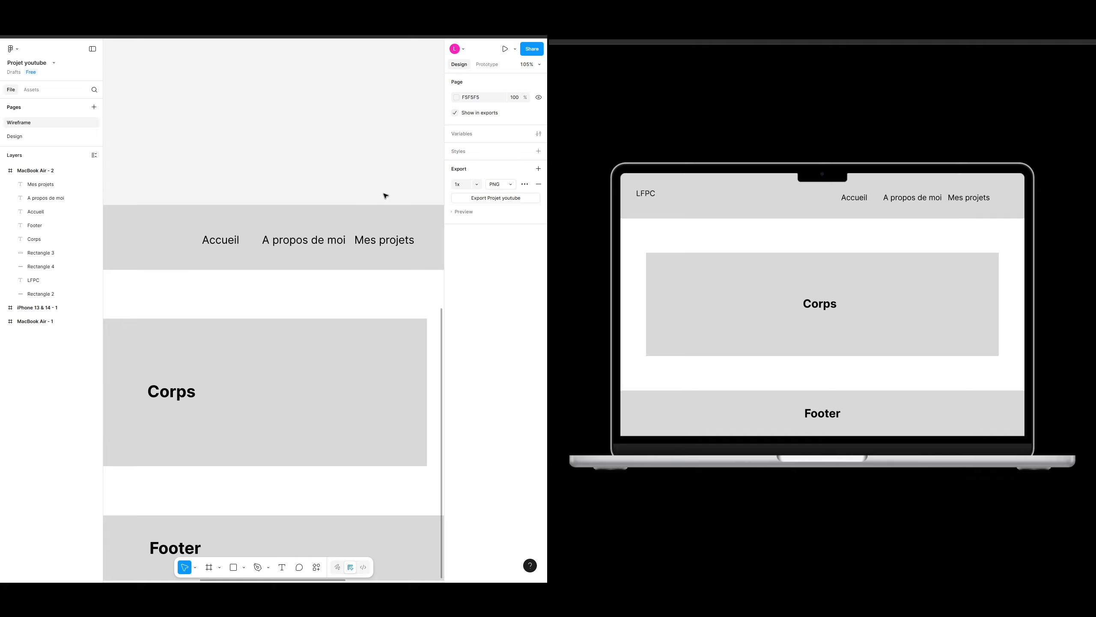
{"action": "key", "text": "ctrl+z"}
{"action": "key", "text": "ctrl+z"}
{"action": "left_click", "coordinate": [372, 164]}
Step: Select the three navigation links together and move them as a group to the left
{"action": "left_click", "coordinate": [397, 239]}
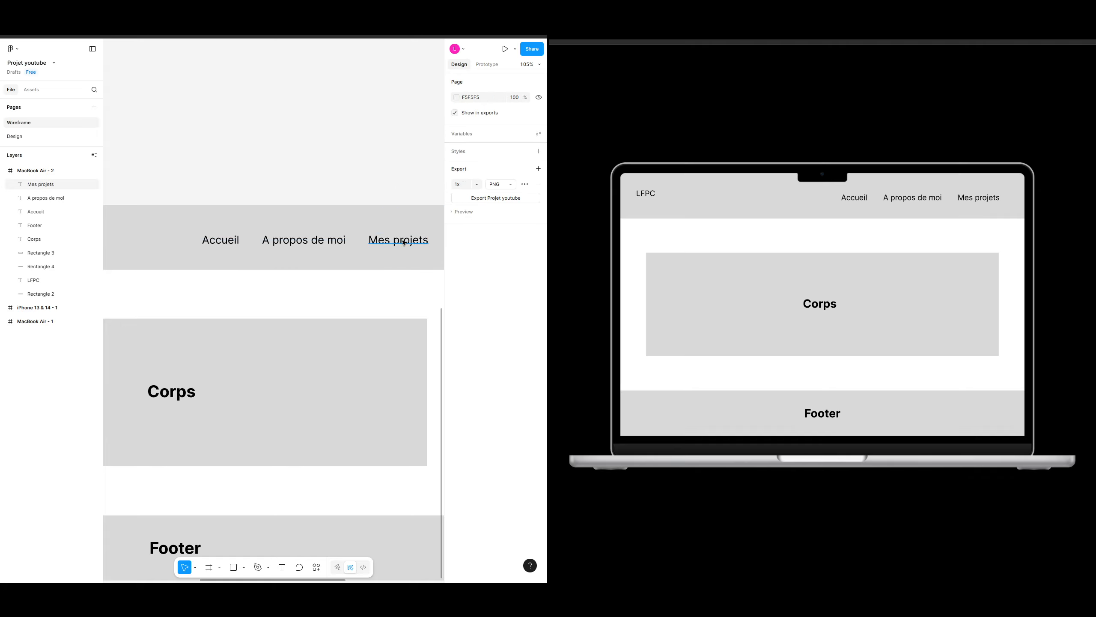
{"action": "left_click", "coordinate": [305, 240], "text": "shift"}
{"action": "left_click", "coordinate": [218, 242], "text": "shift"}
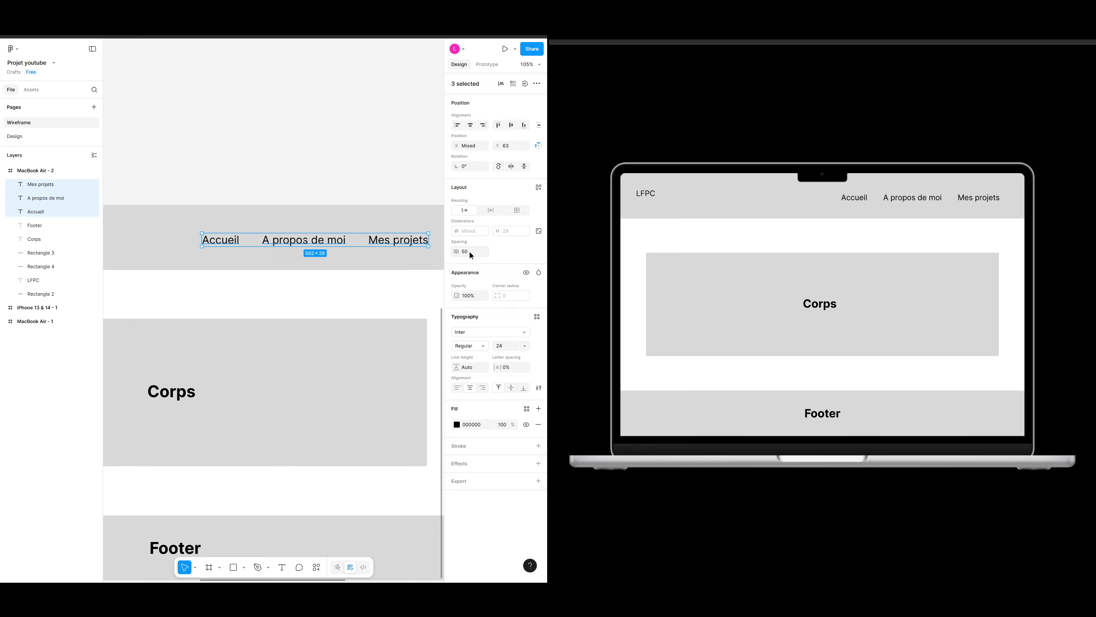
{"action": "left_click", "coordinate": [350, 148]}
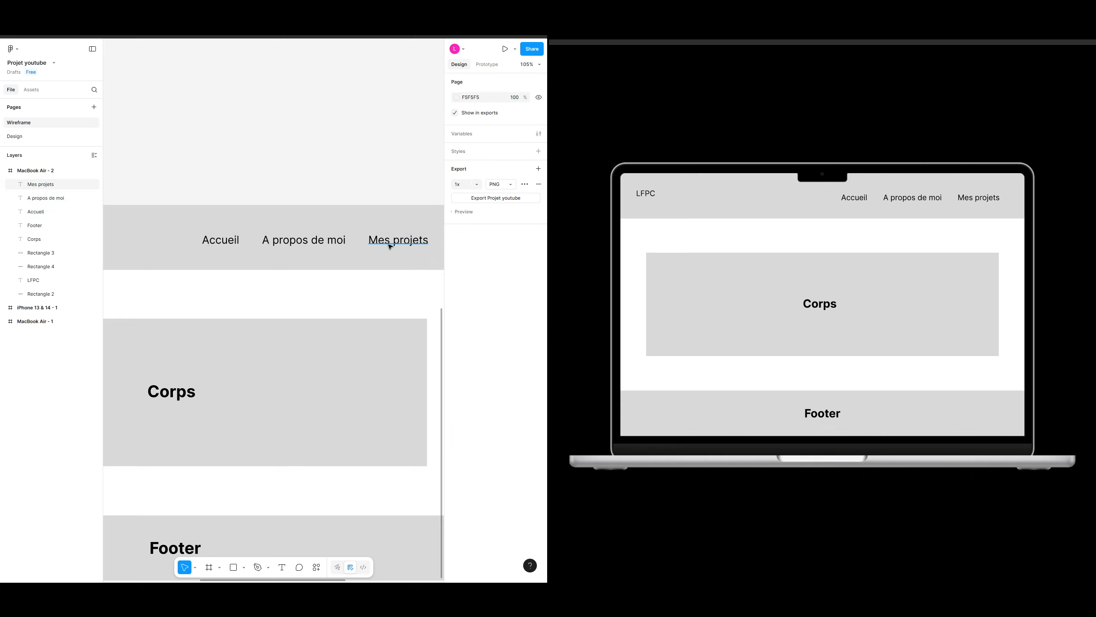
{"action": "left_click", "coordinate": [390, 247]}
{"action": "left_click", "coordinate": [309, 245], "text": "shift"}
{"action": "left_click", "coordinate": [232, 246], "text": "shift"}
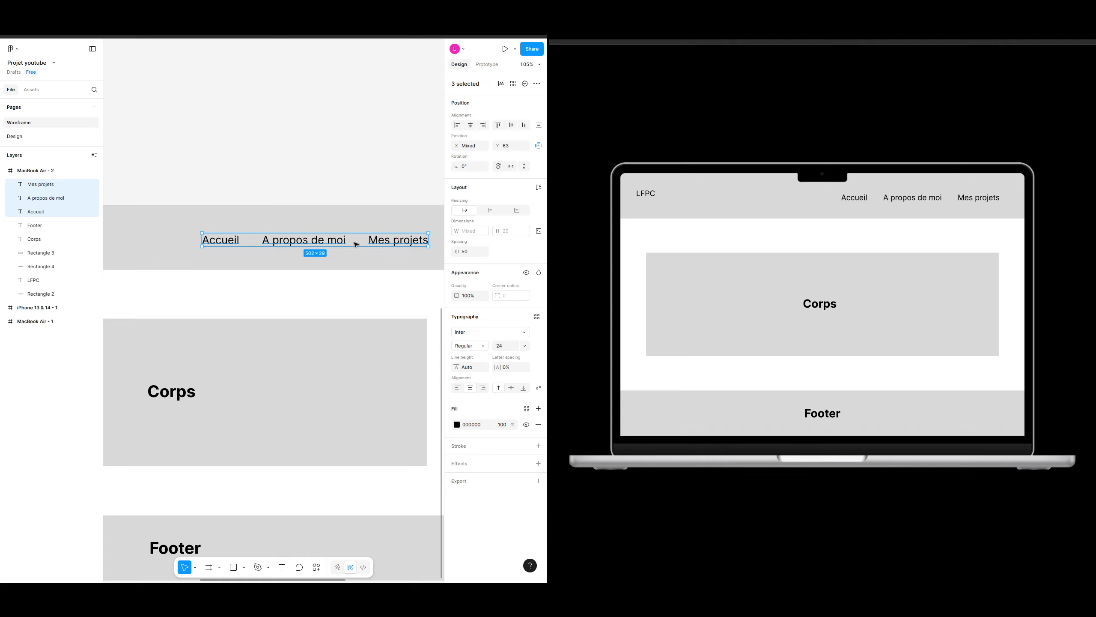
{"action": "left_click_drag", "start_coordinate": [355, 245], "coordinate": [308, 243]}
{"action": "left_click", "coordinate": [340, 167]}
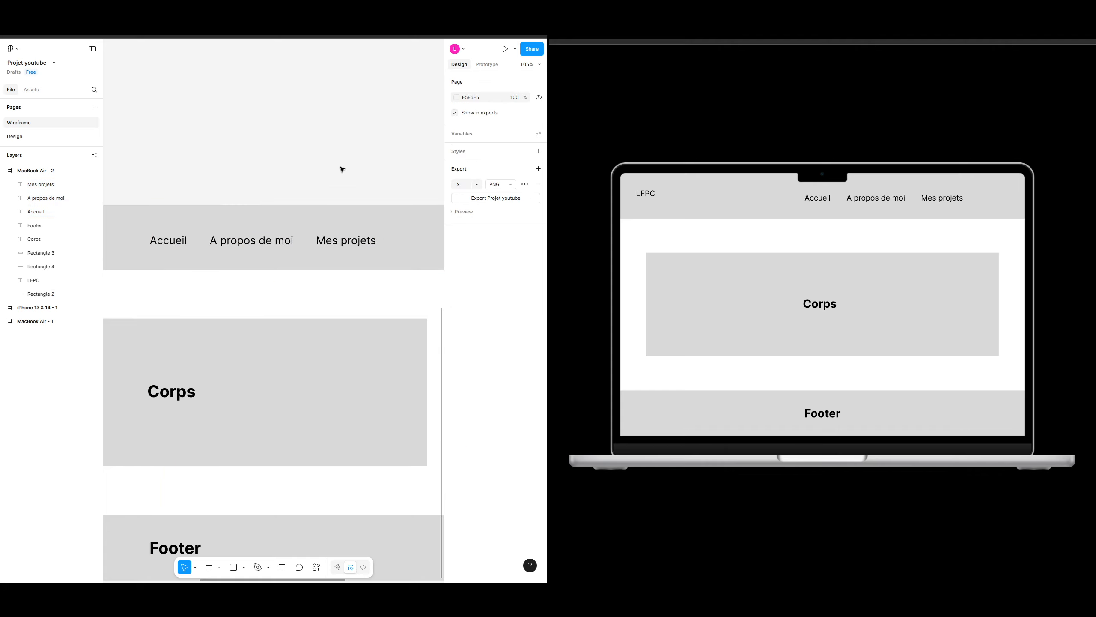
Step: Review the placement and spacing of the navigation links within the header
{"action": "scroll", "coordinate": [377, 289], "scroll_direction": "down", "scroll_amount": 5}
{"action": "left_click", "coordinate": [317, 241]}
{"action": "left_click", "coordinate": [248, 240], "text": "shift"}
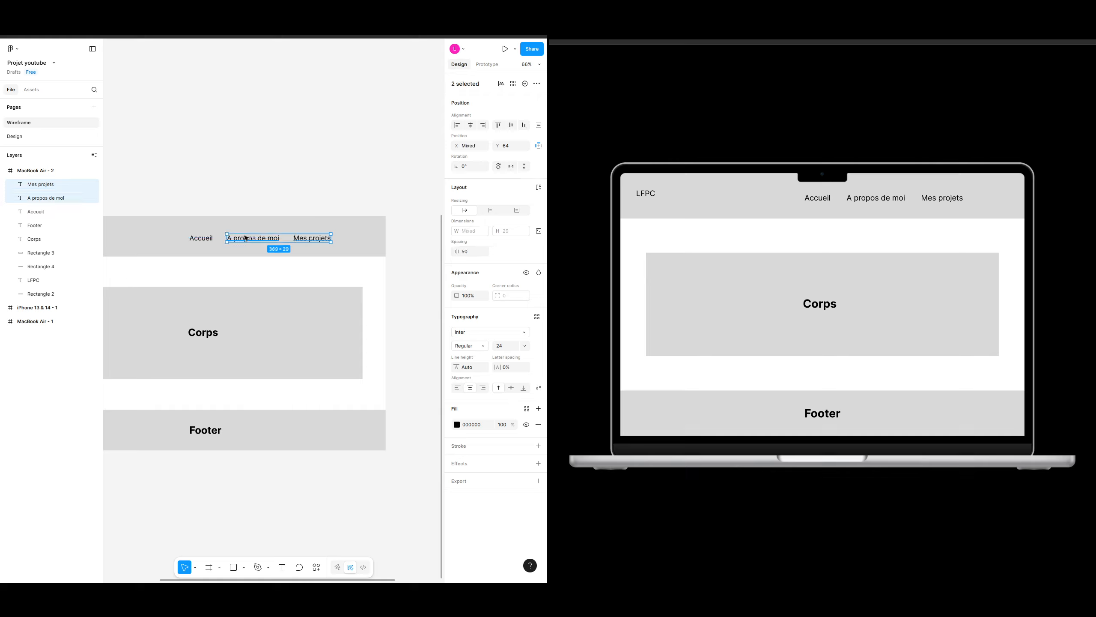
{"action": "left_click", "coordinate": [210, 240], "text": "shift"}
{"action": "left_click", "coordinate": [275, 184]}
{"action": "scroll", "coordinate": [315, 275], "scroll_direction": "left", "scroll_amount": 2}
{"action": "scroll", "coordinate": [314, 275], "scroll_direction": "down", "scroll_amount": 1}
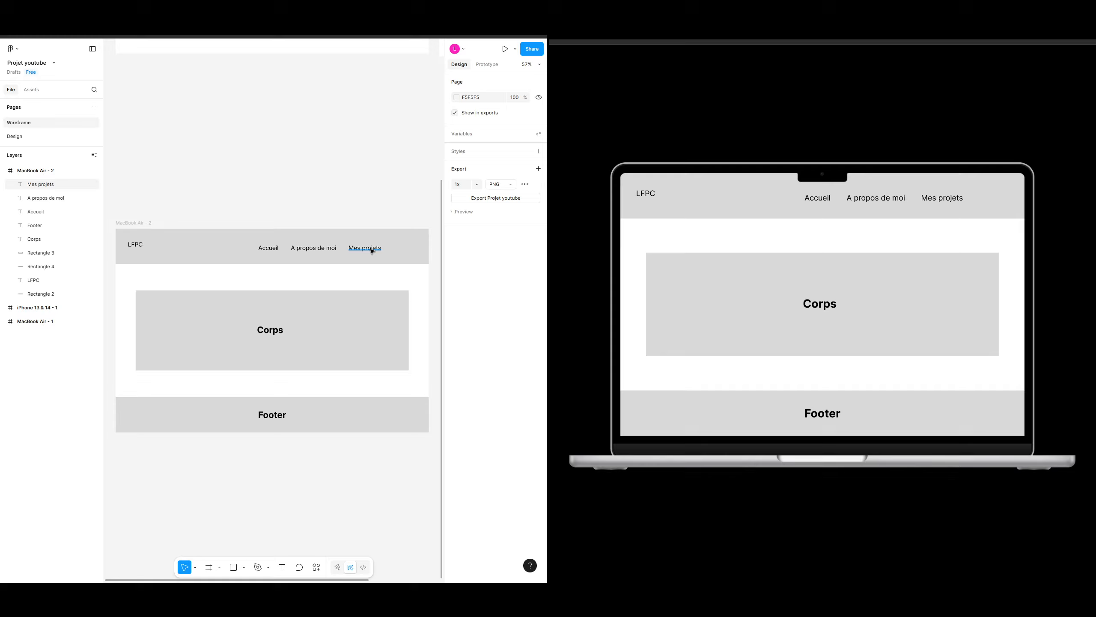
{"action": "scroll", "coordinate": [403, 278], "scroll_direction": "right", "scroll_amount": 1}
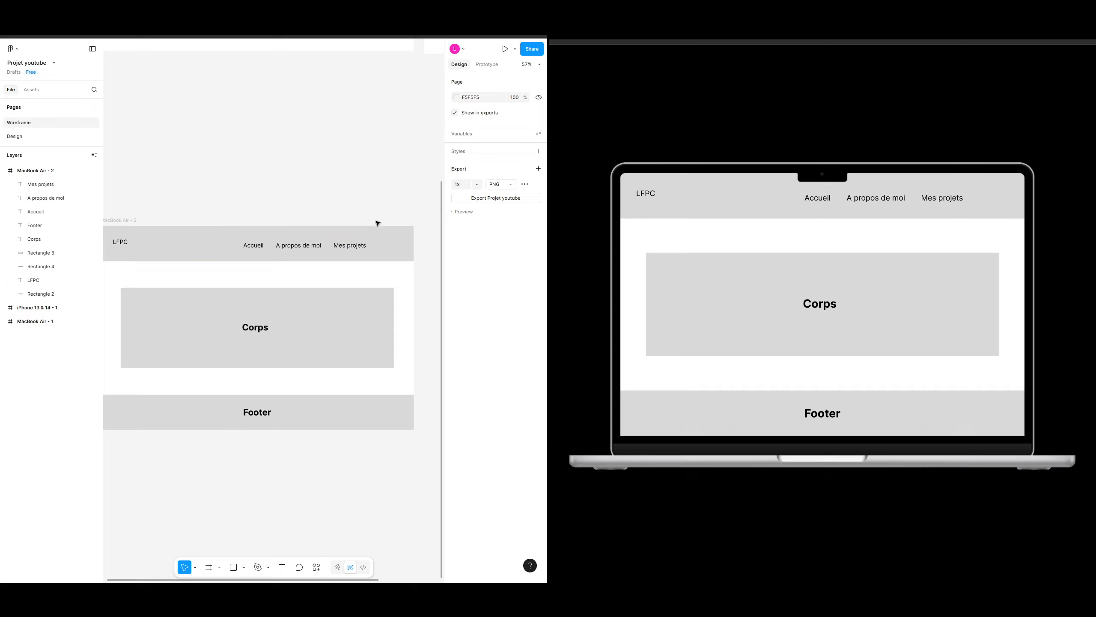
{"action": "scroll", "coordinate": [379, 213], "scroll_direction": "down", "scroll_amount": 1}
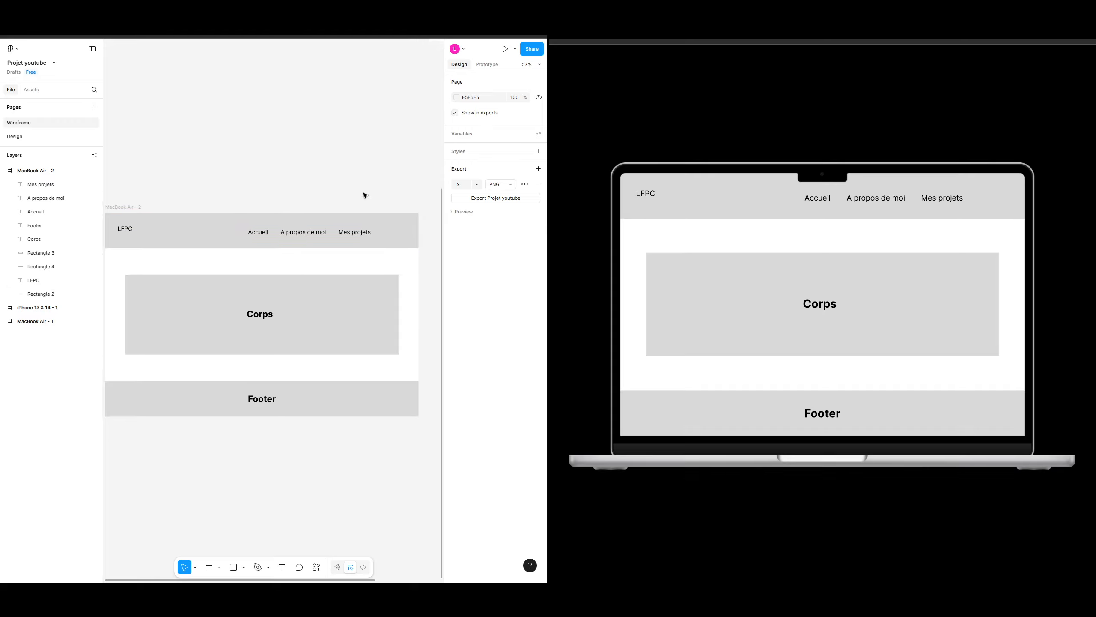
{"action": "left_click_drag", "start_coordinate": [382, 211], "coordinate": [359, 204]}
Step: Draw a rectangle about 155 × 33 to the right of the links in the header and fill it black
{"action": "scroll", "coordinate": [371, 225], "scroll_direction": "up", "scroll_amount": 7}
{"action": "left_click_drag", "start_coordinate": [382, 241], "coordinate": [298, 246]}
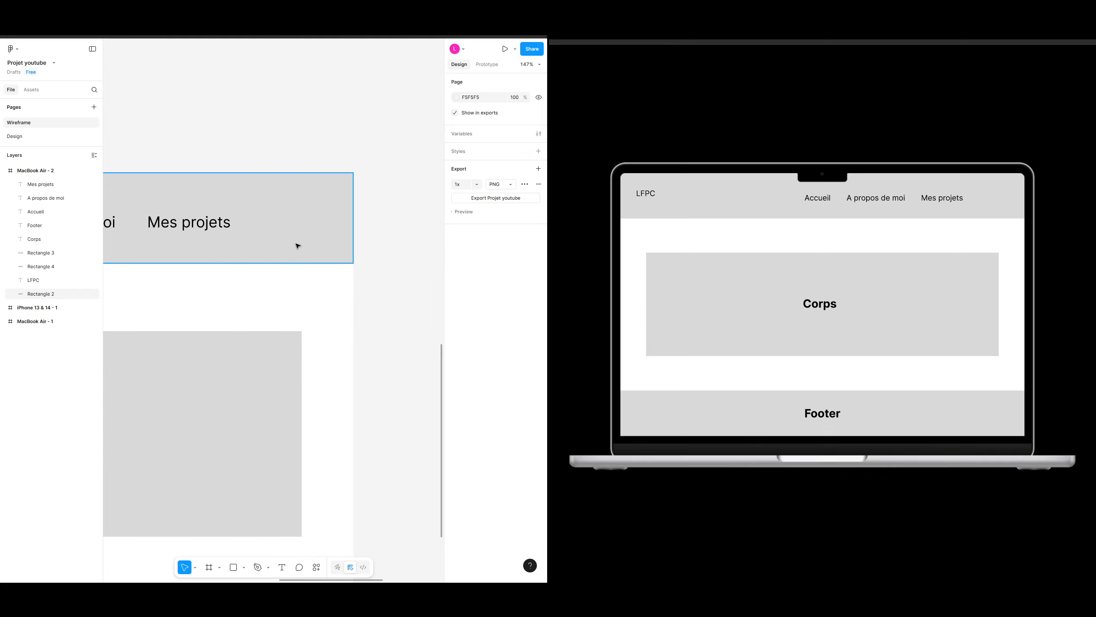
{"action": "key", "text": "r"}
{"action": "mouse_move", "coordinate": [248, 211]}
{"action": "left_mouse_down"}
{"action": "mouse_move", "coordinate": [347, 242]}
{"action": "mouse_move", "coordinate": [344, 232]}
{"action": "left_mouse_up"}
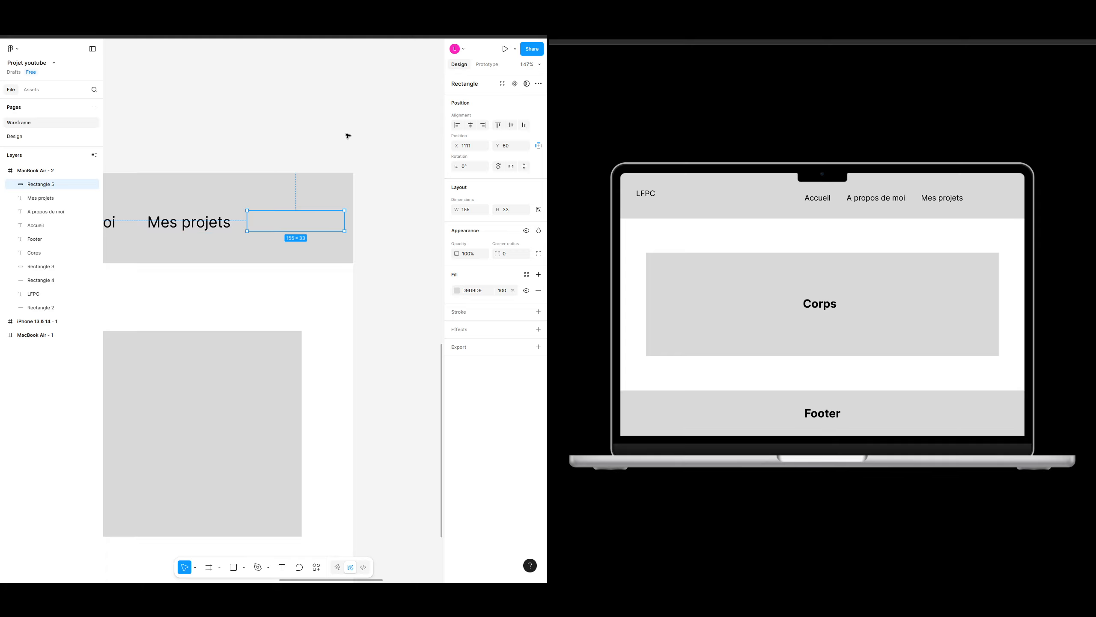
{"action": "left_click", "coordinate": [456, 290]}
{"action": "left_click_drag", "start_coordinate": [370, 327], "coordinate": [393, 286]}
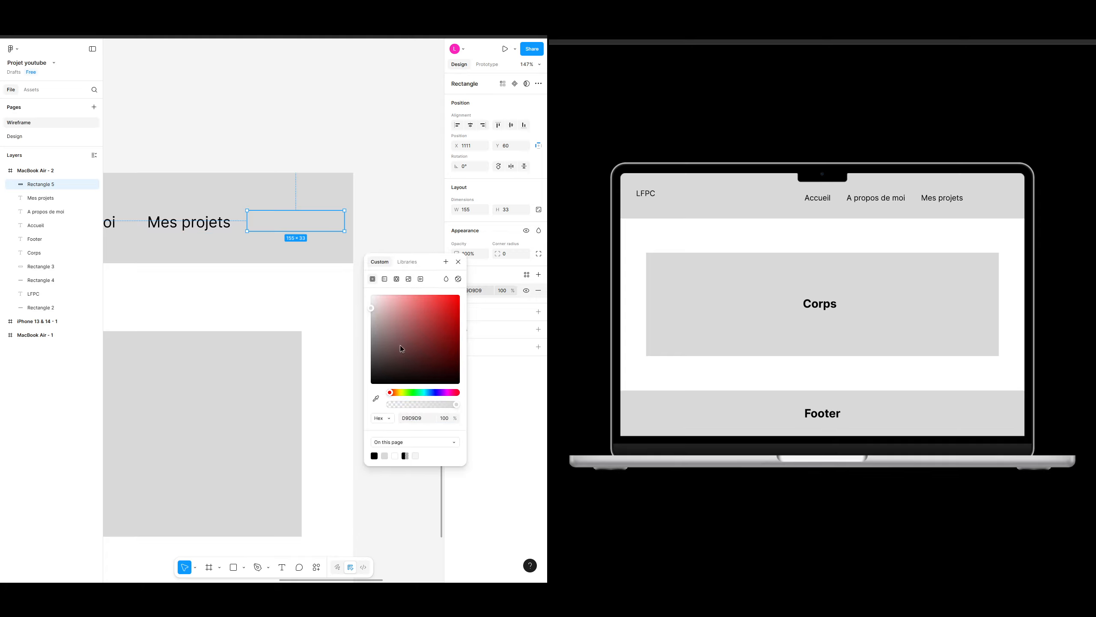
{"action": "left_click_drag", "start_coordinate": [400, 345], "coordinate": [371, 384]}
{"action": "left_click_drag", "start_coordinate": [420, 257], "coordinate": [405, 269]}
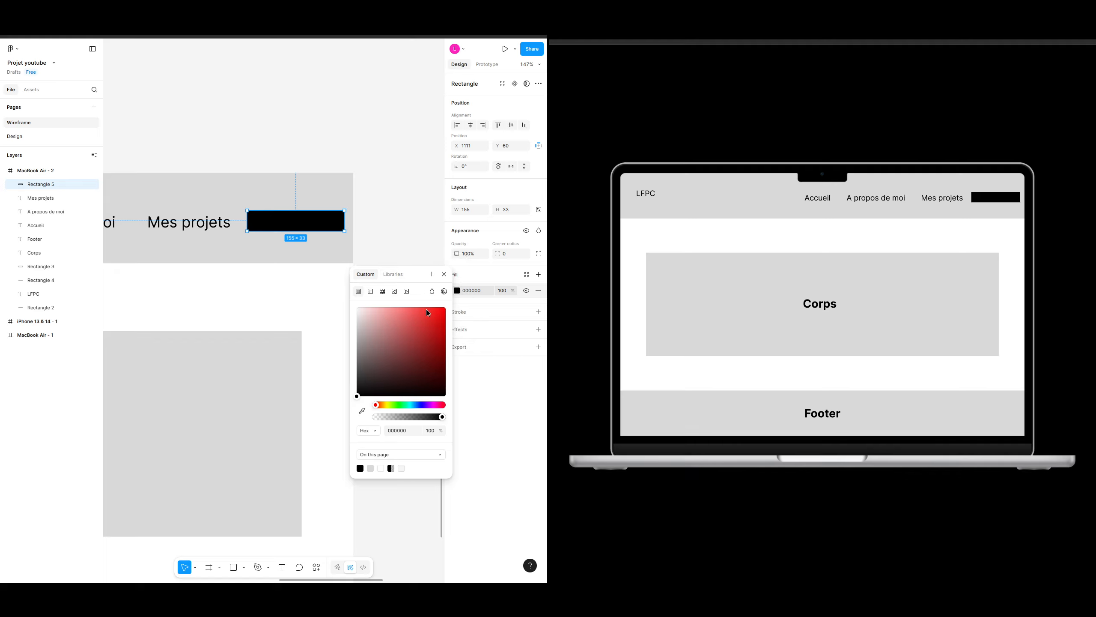
{"action": "left_click", "coordinate": [444, 274]}
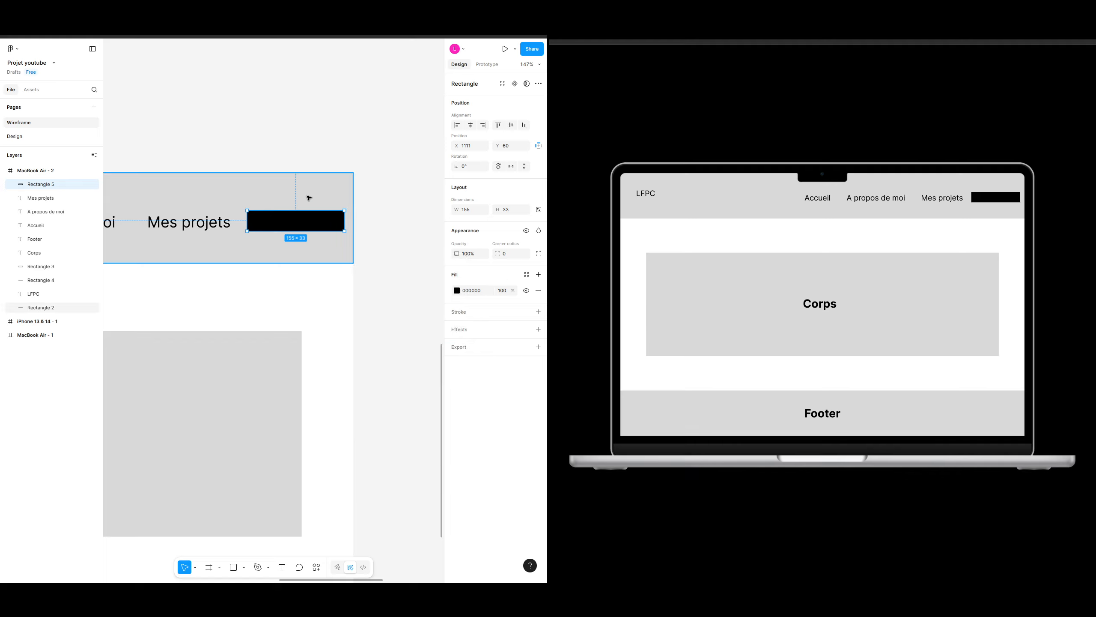
Step: Add a white "Contact" text label and centre it on the black rectangle
{"action": "left_click", "coordinate": [396, 199]}
{"action": "left_click", "coordinate": [310, 227]}
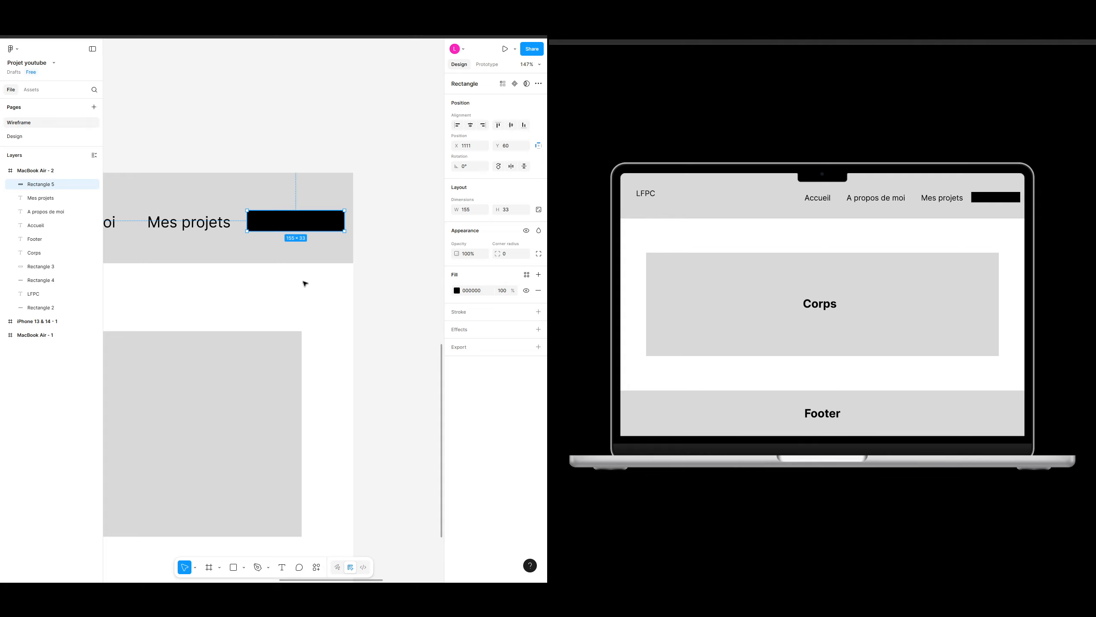
{"action": "left_click", "coordinate": [416, 164]}
{"action": "key", "text": "t"}
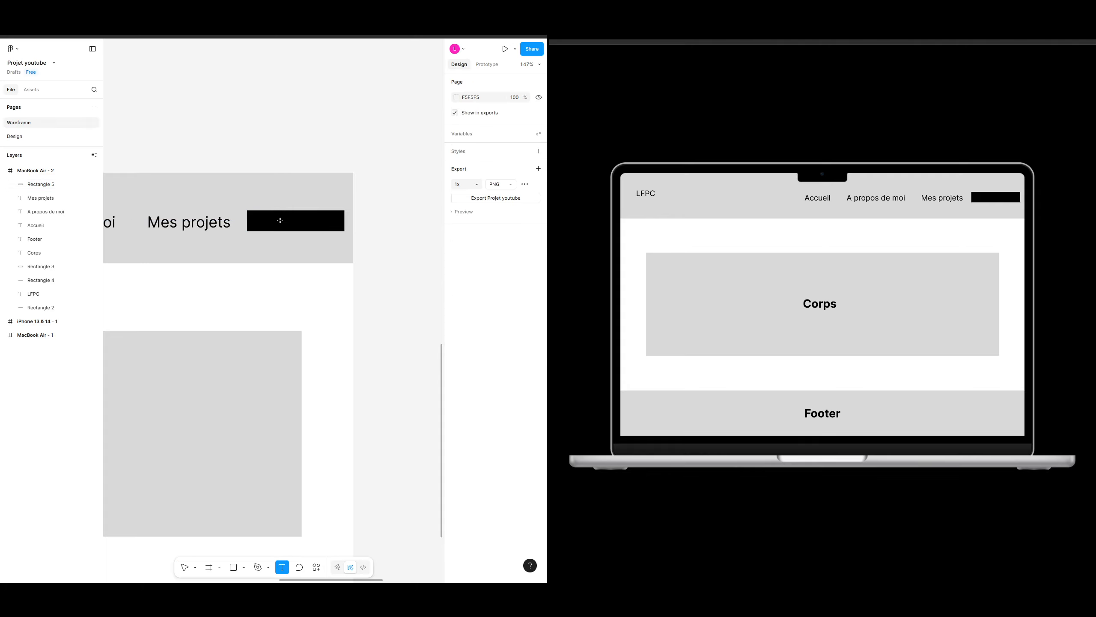
{"action": "left_click", "coordinate": [280, 220]}
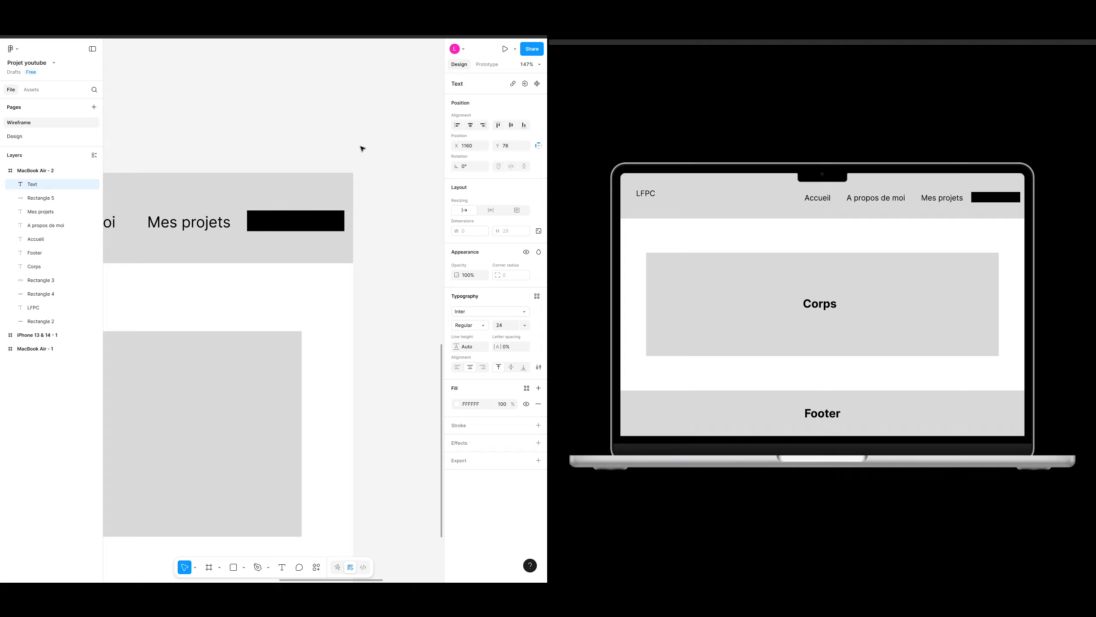
{"action": "type", "text": "Contact"}
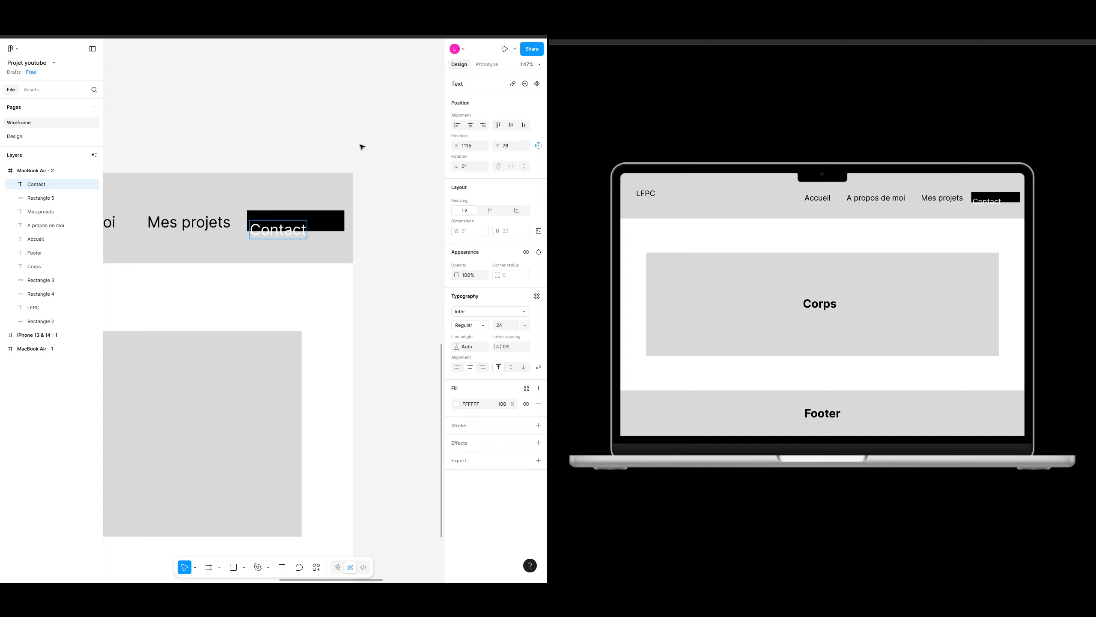
{"action": "key", "text": "Escape"}
{"action": "left_click_drag", "start_coordinate": [281, 230], "coordinate": [297, 221]}
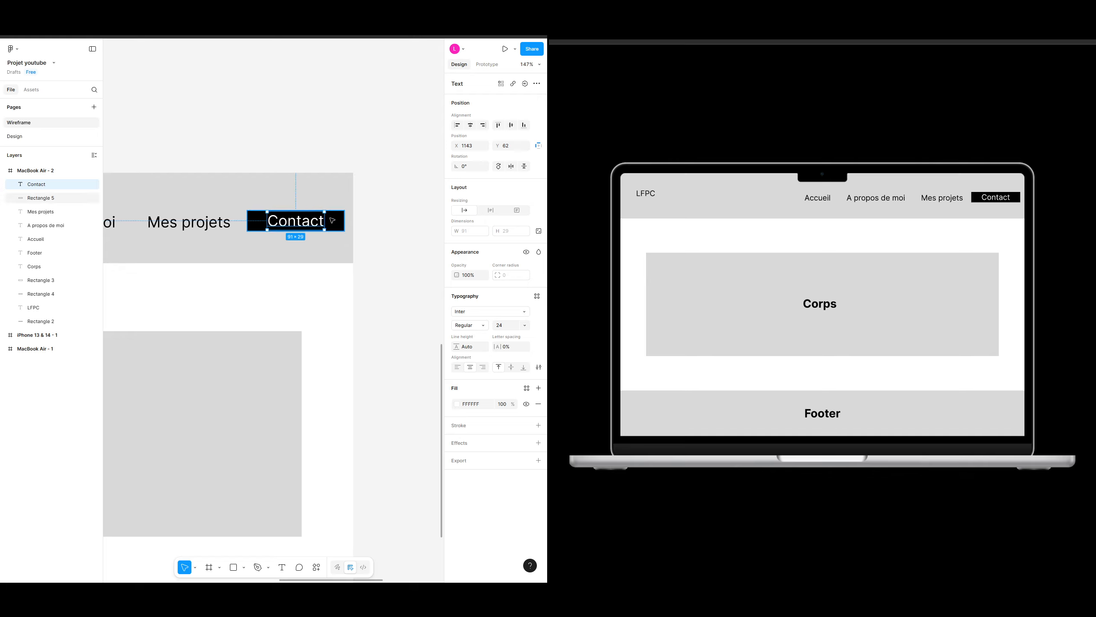
{"action": "left_click", "coordinate": [365, 158]}
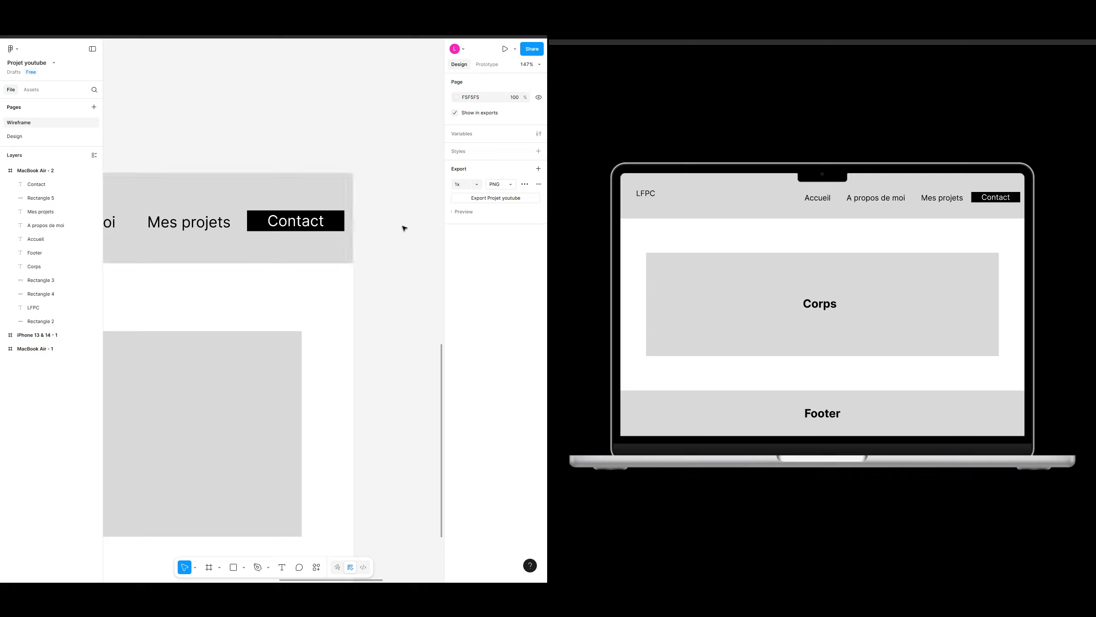
Step: Try rounding the Contact rectangle's corners with a radius of 25, then 10
{"action": "left_click", "coordinate": [342, 219]}
{"action": "scroll", "coordinate": [342, 217], "scroll_direction": "up", "scroll_amount": 5}
{"action": "left_click_drag", "start_coordinate": [297, 178], "coordinate": [383, 193]}
{"action": "scroll", "coordinate": [384, 192], "scroll_direction": "down", "scroll_amount": 3}
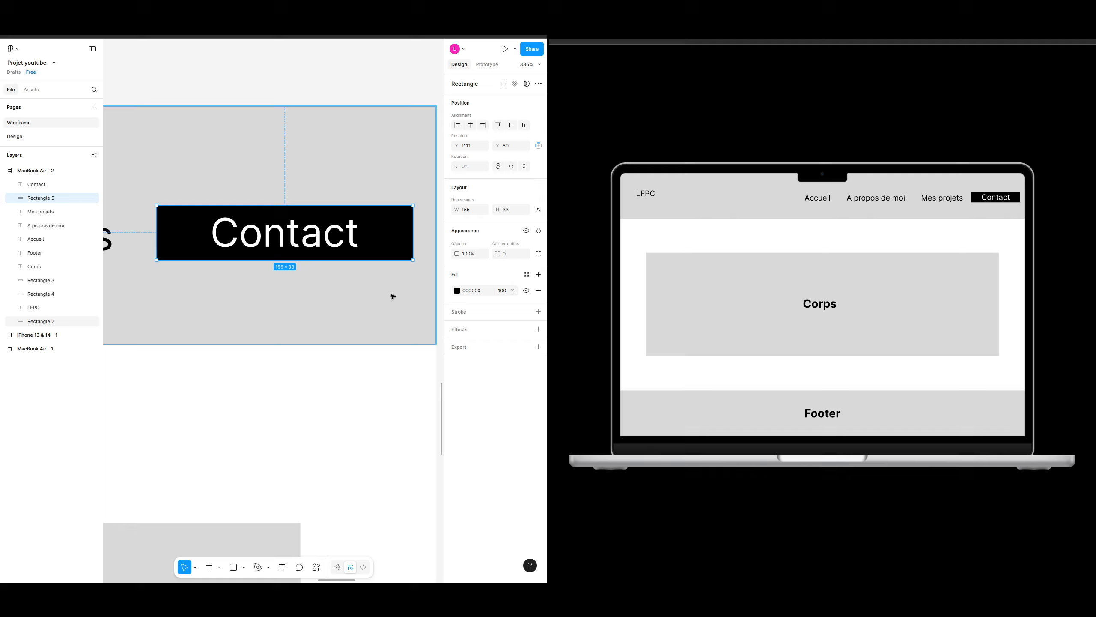
{"action": "left_click", "coordinate": [362, 143]}
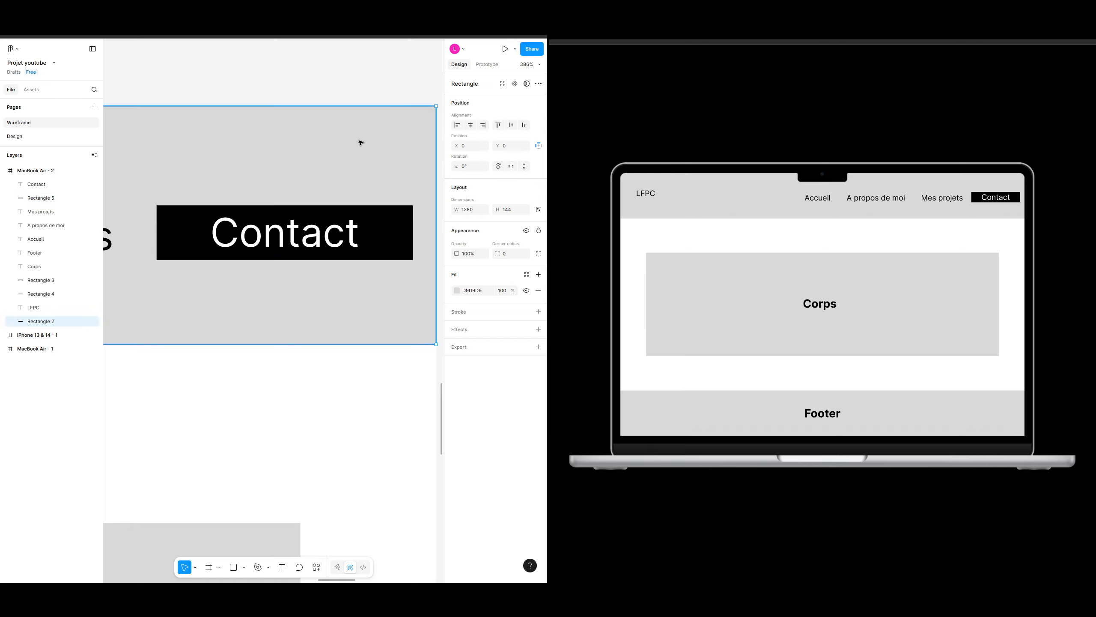
{"action": "left_click", "coordinate": [406, 229]}
{"action": "left_click", "coordinate": [233, 287]}
{"action": "left_click", "coordinate": [336, 251]}
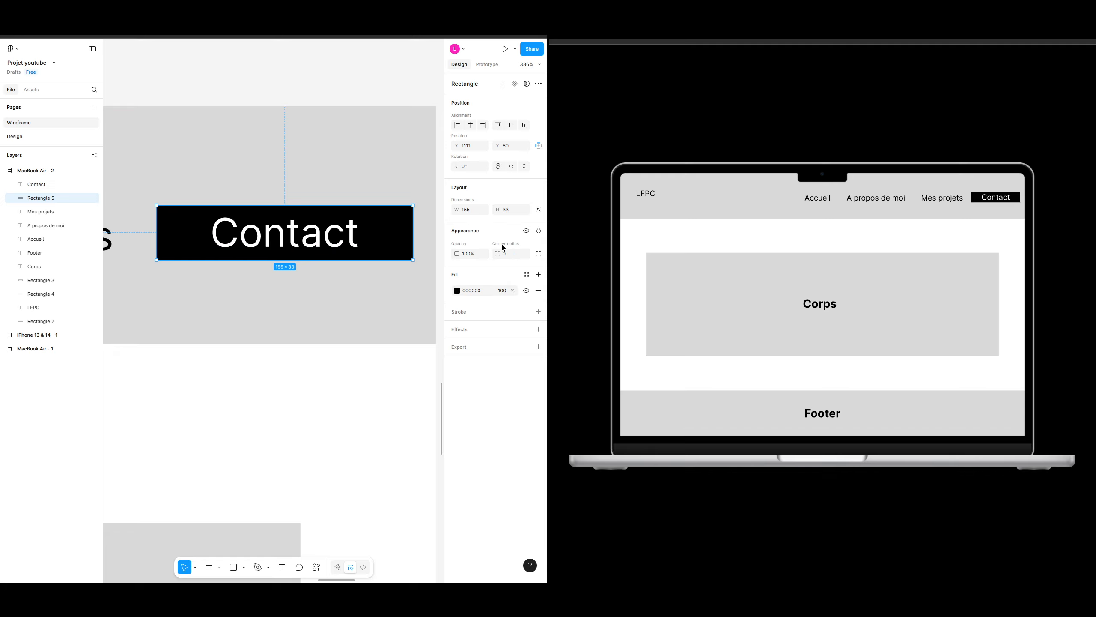
{"action": "left_click", "coordinate": [539, 254]}
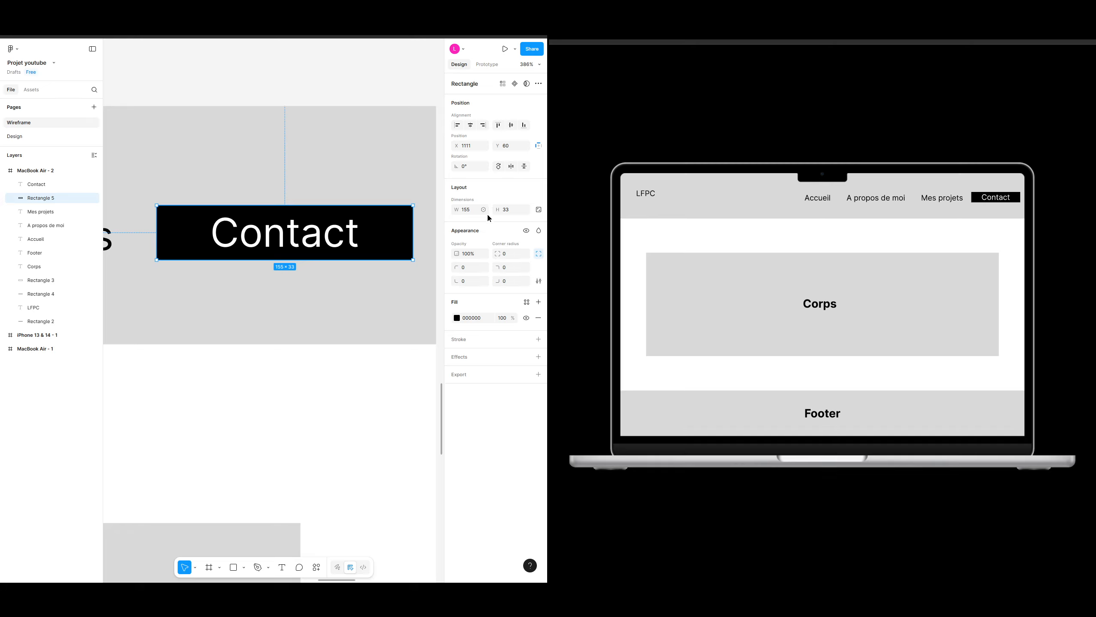
{"action": "left_click", "coordinate": [539, 254]}
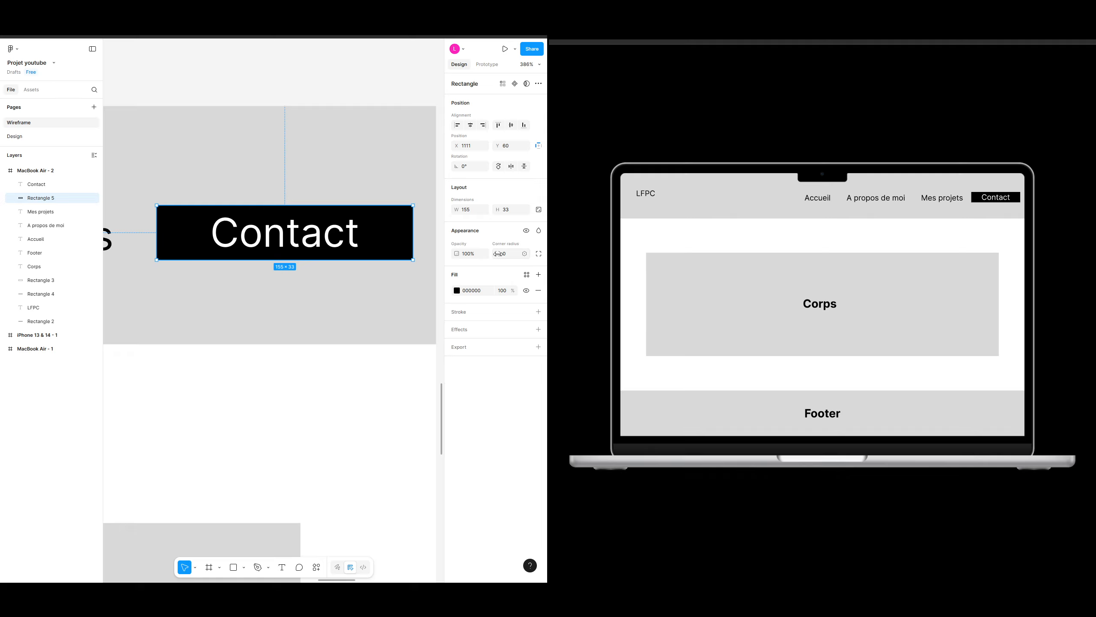
{"action": "left_click", "coordinate": [507, 253]}
{"action": "type", "text": "25"}
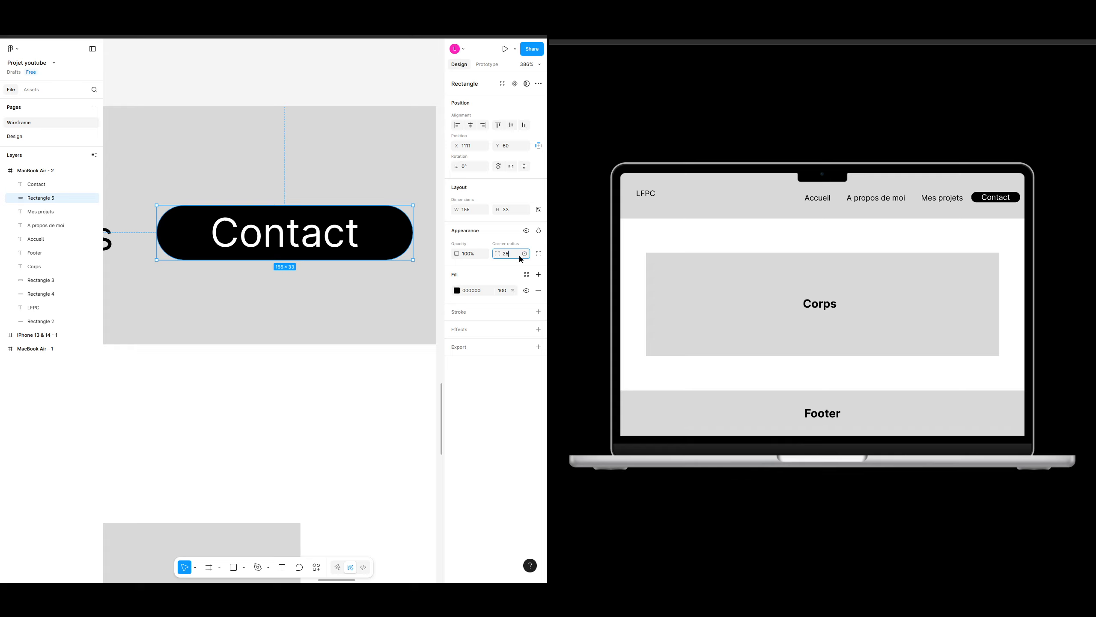
{"action": "key", "text": "Return"}
{"action": "type", "text": "10"}
{"action": "key", "text": "Return"}
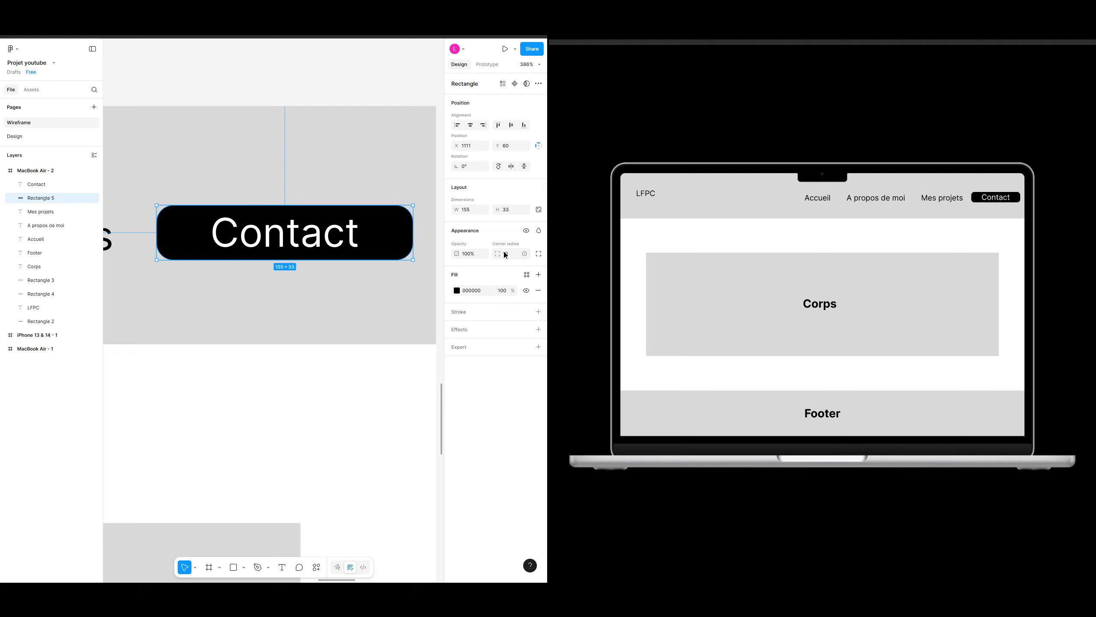
Step: Set the rectangle's top-left and bottom-right corner radii to 0
{"action": "mouse_move", "coordinate": [170, 215]}
{"action": "left_click", "coordinate": [541, 257]}
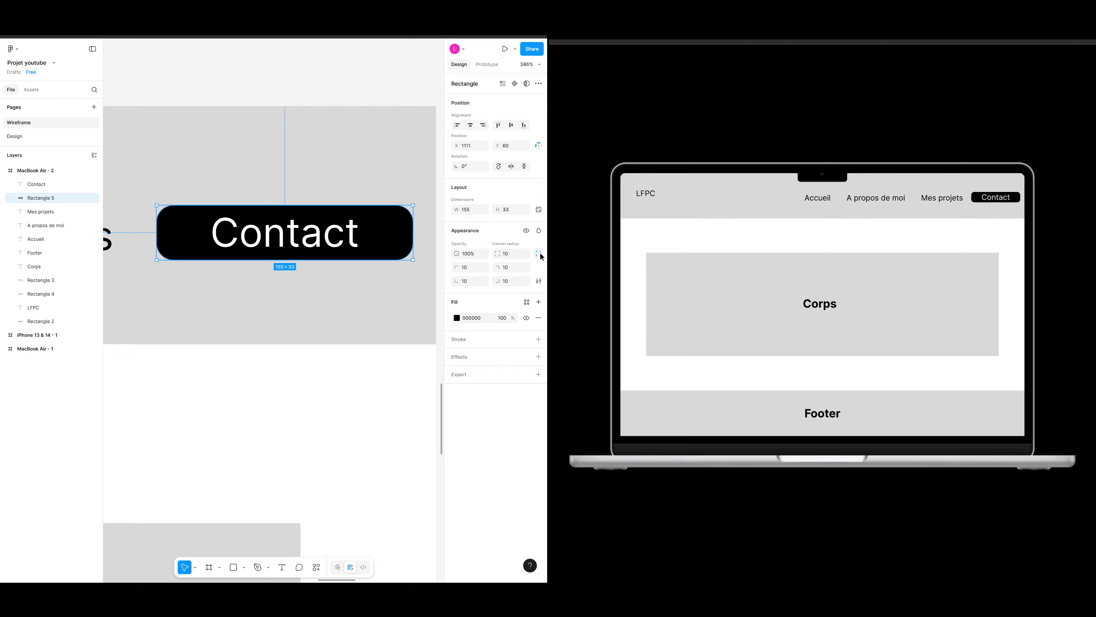
{"action": "left_click", "coordinate": [473, 270]}
{"action": "type", "text": "0"}
{"action": "key", "text": "Return"}
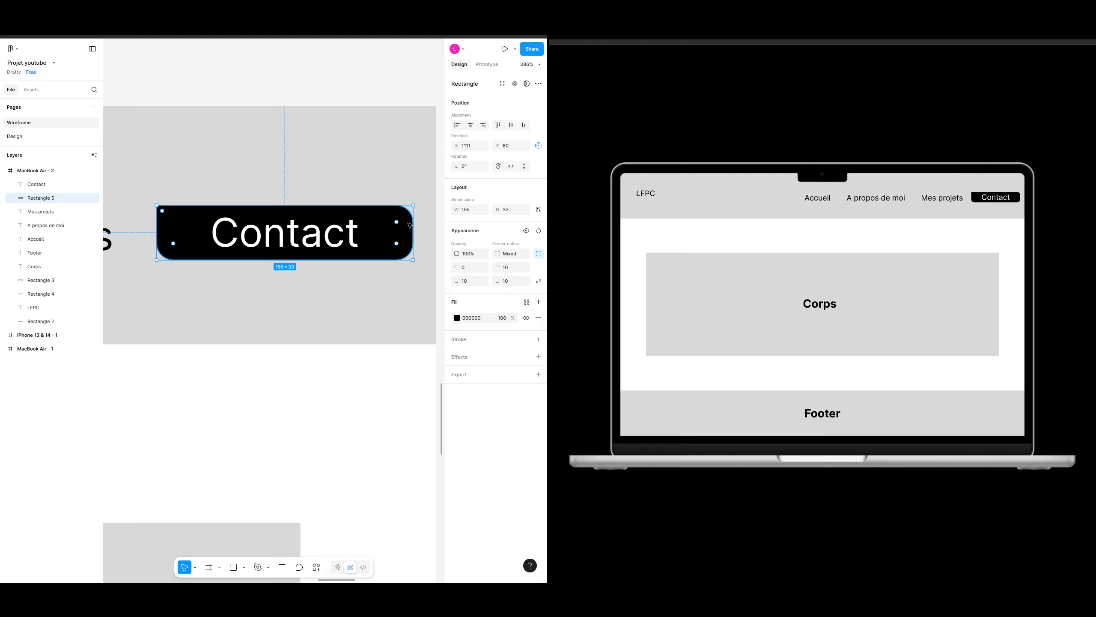
{"action": "left_click", "coordinate": [512, 284]}
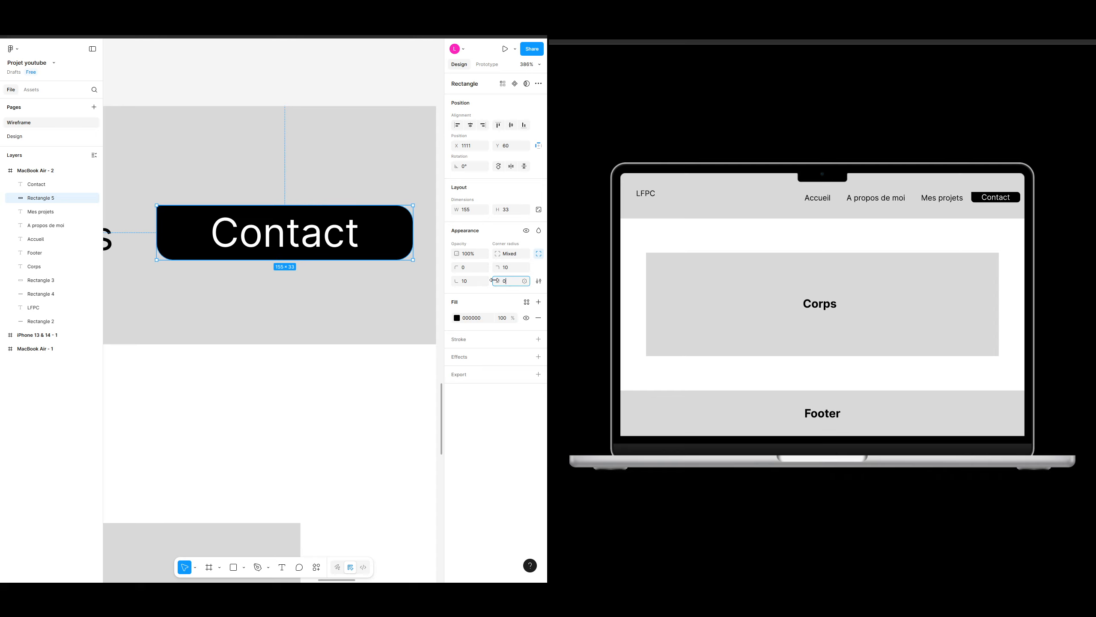
{"action": "type", "text": "0"}
{"action": "key", "text": "Return"}
Step: Set a uniform corner radius of 5 on the Contact rectangle
{"action": "left_click", "coordinate": [340, 362]}
{"action": "left_click", "coordinate": [389, 219]}
{"action": "left_click", "coordinate": [513, 254]}
{"action": "type", "text": "5"}
{"action": "key", "text": "Return"}
{"action": "left_click", "coordinate": [539, 254]}
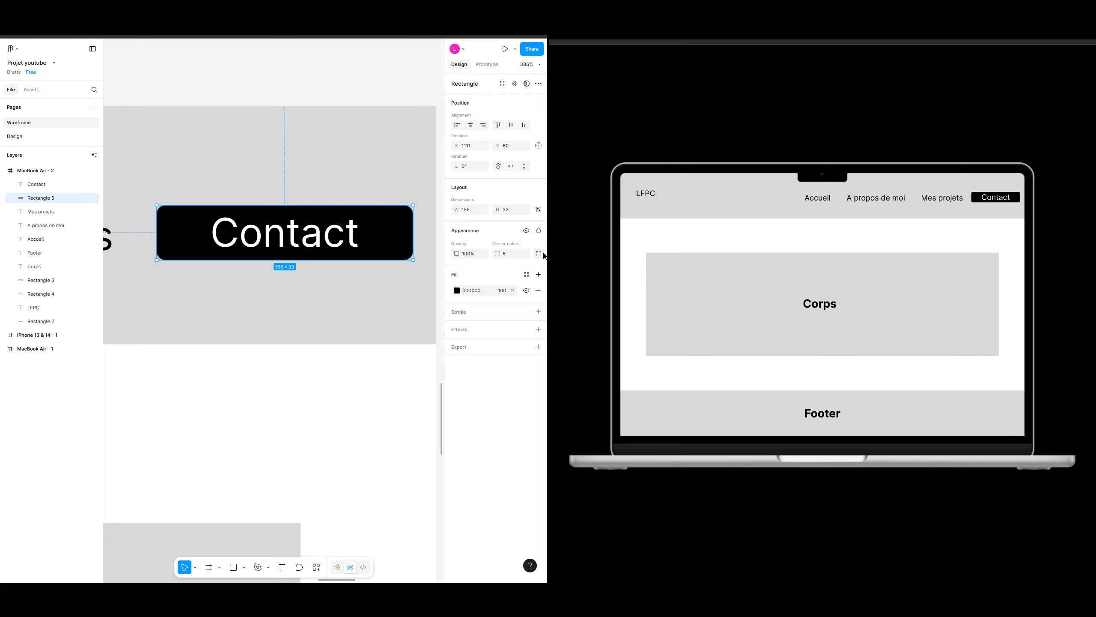
Step: Centre the Contact text on its black rectangle both horizontally and vertically
{"action": "left_click", "coordinate": [340, 399]}
{"action": "left_click", "coordinate": [392, 227]}
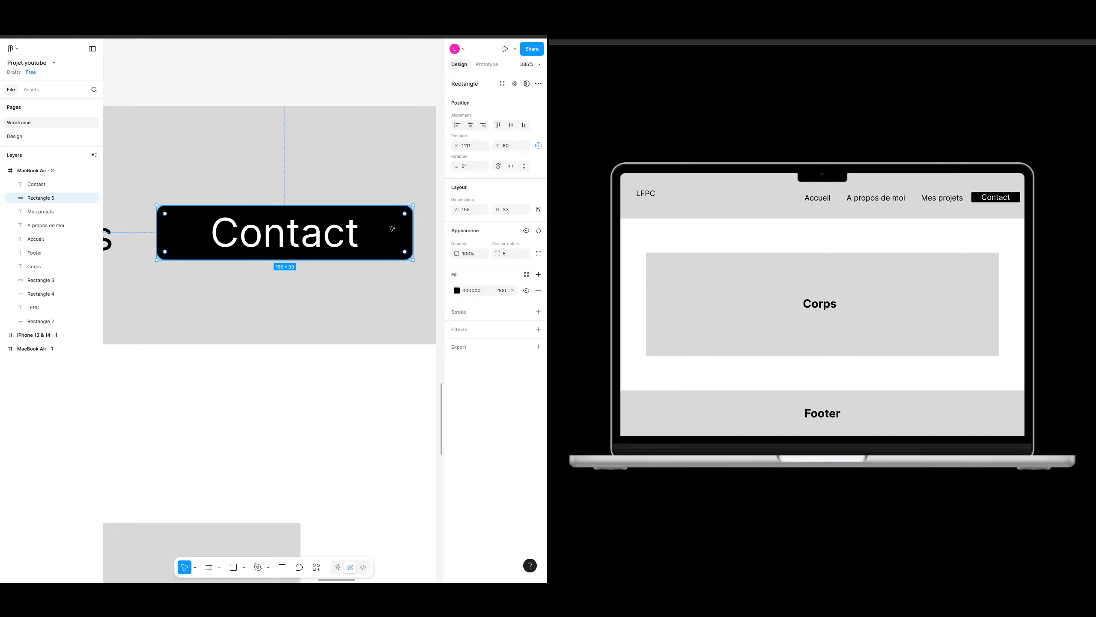
{"action": "left_click", "coordinate": [325, 242]}
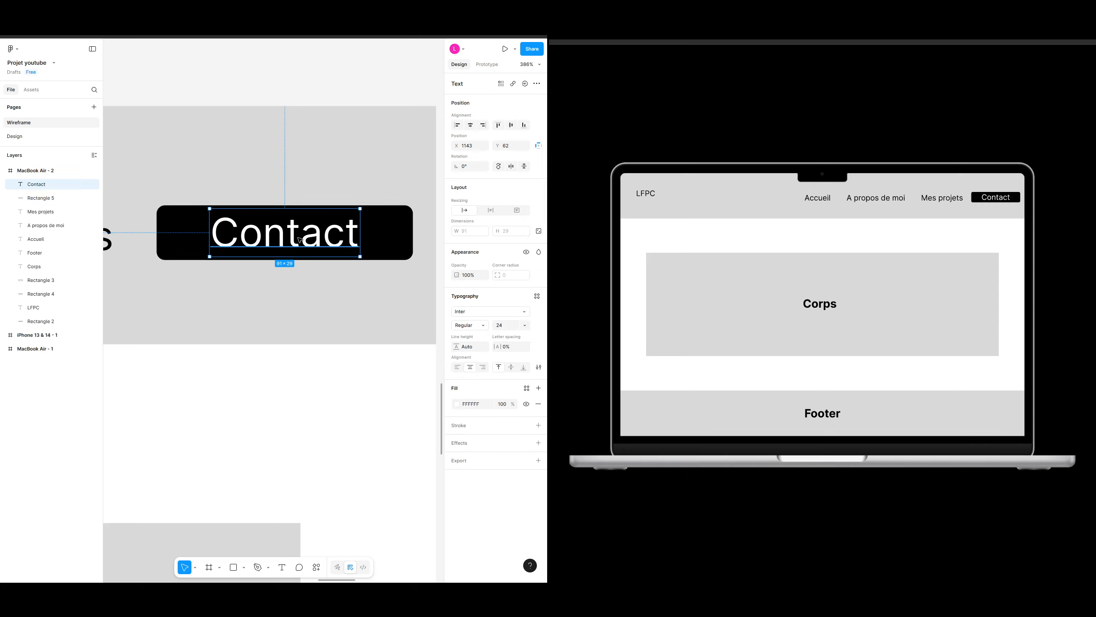
{"action": "left_click_drag", "start_coordinate": [312, 245], "coordinate": [311, 245]}
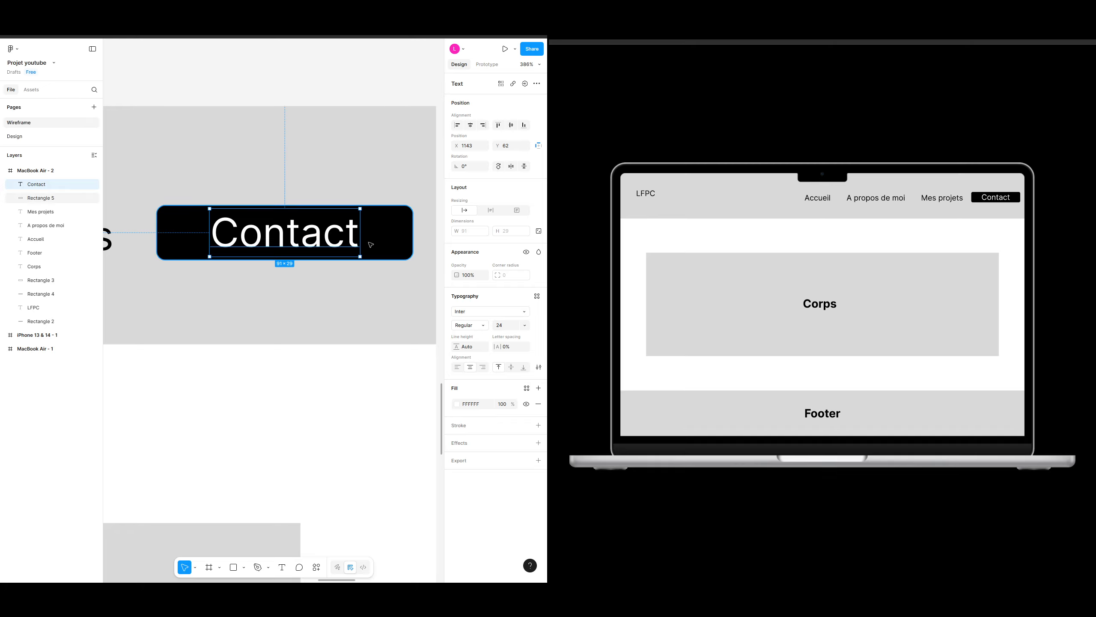
{"action": "left_click_drag", "start_coordinate": [311, 244], "coordinate": [267, 249]}
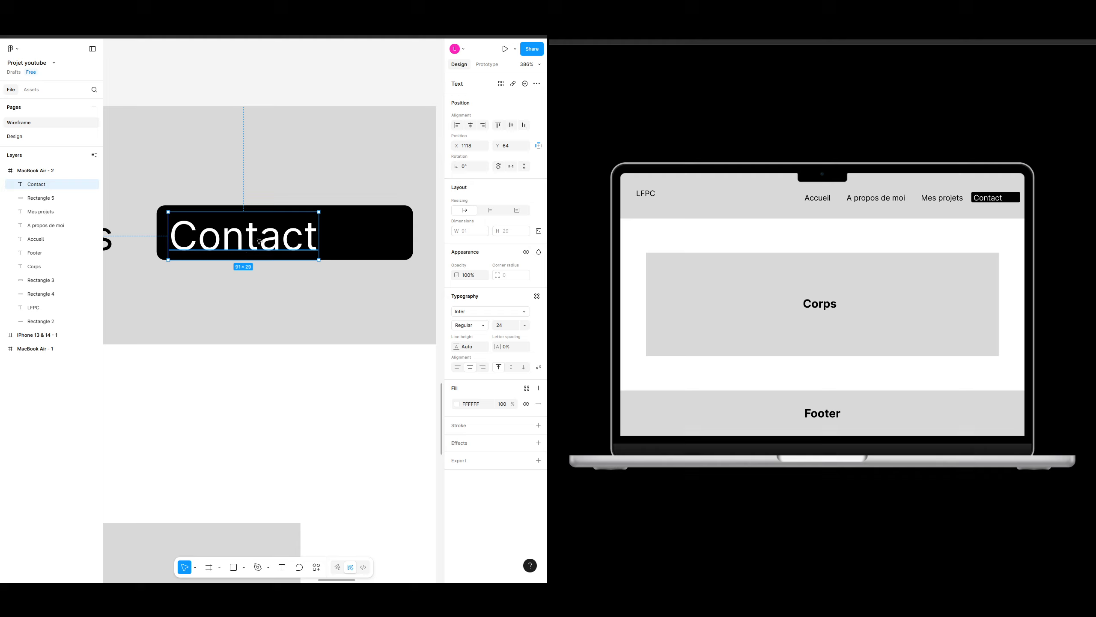
{"action": "left_click", "coordinate": [392, 225], "text": "shift"}
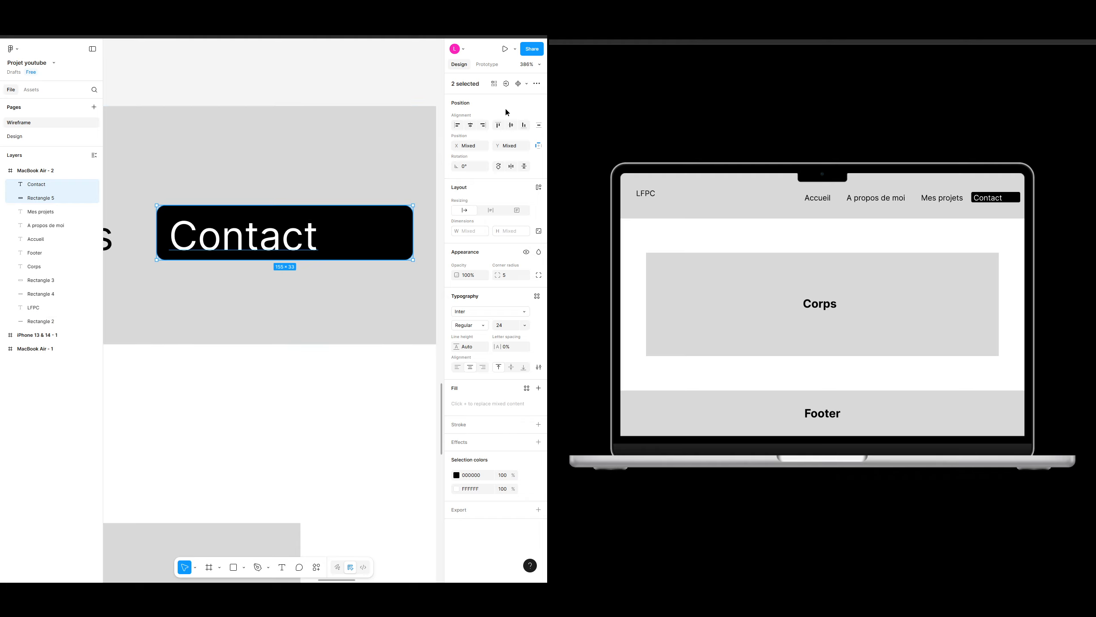
{"action": "left_click", "coordinate": [512, 125]}
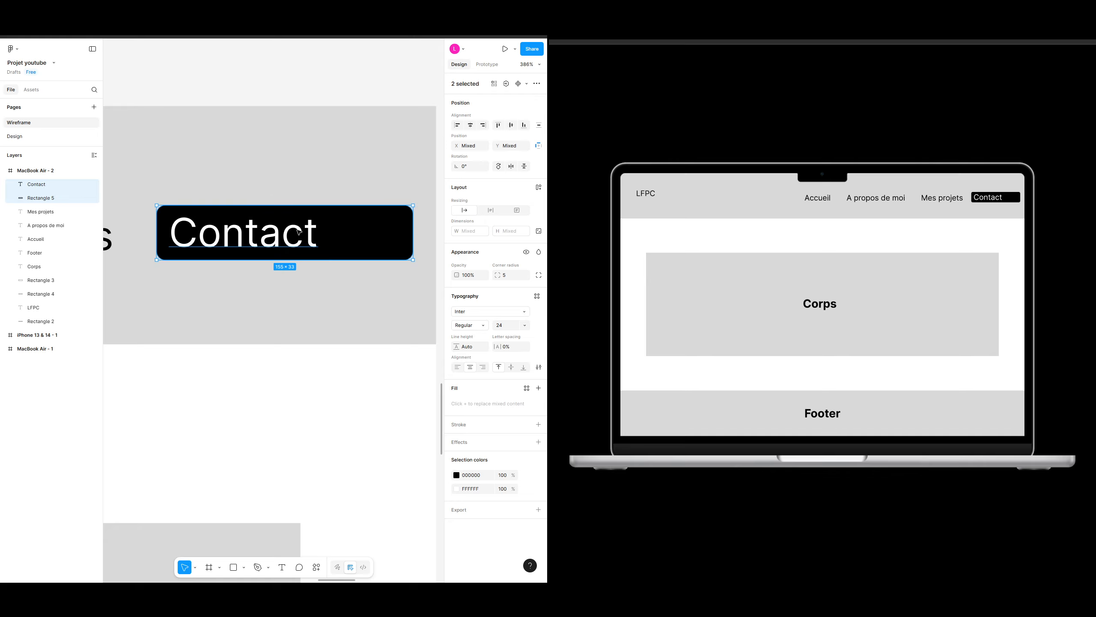
{"action": "left_click", "coordinate": [472, 127]}
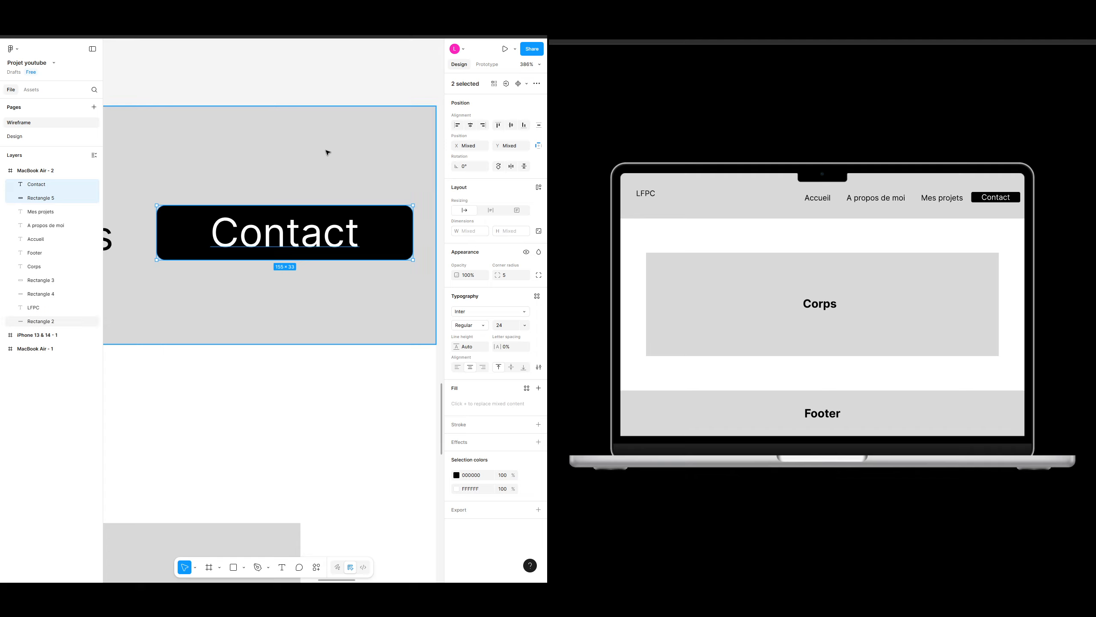
Step: Align the Contact text vertically with the Mes projets link
{"action": "left_click", "coordinate": [307, 382]}
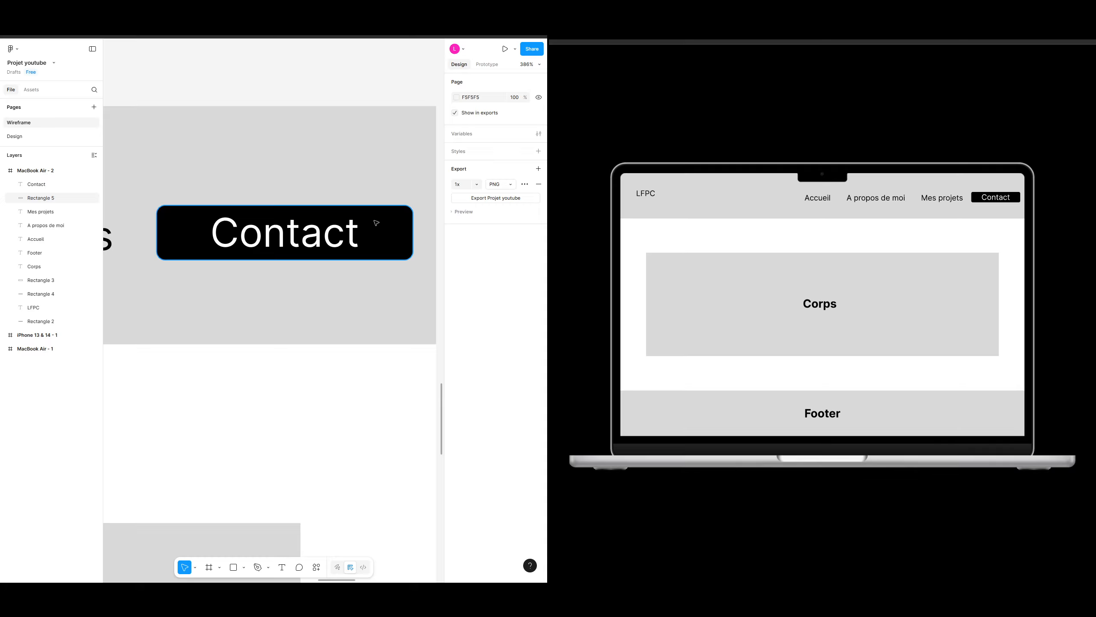
{"action": "scroll", "coordinate": [279, 289], "scroll_direction": "left", "scroll_amount": 5}
{"action": "scroll", "coordinate": [372, 311], "scroll_direction": "down", "scroll_amount": 5, "text": "ctrl"}
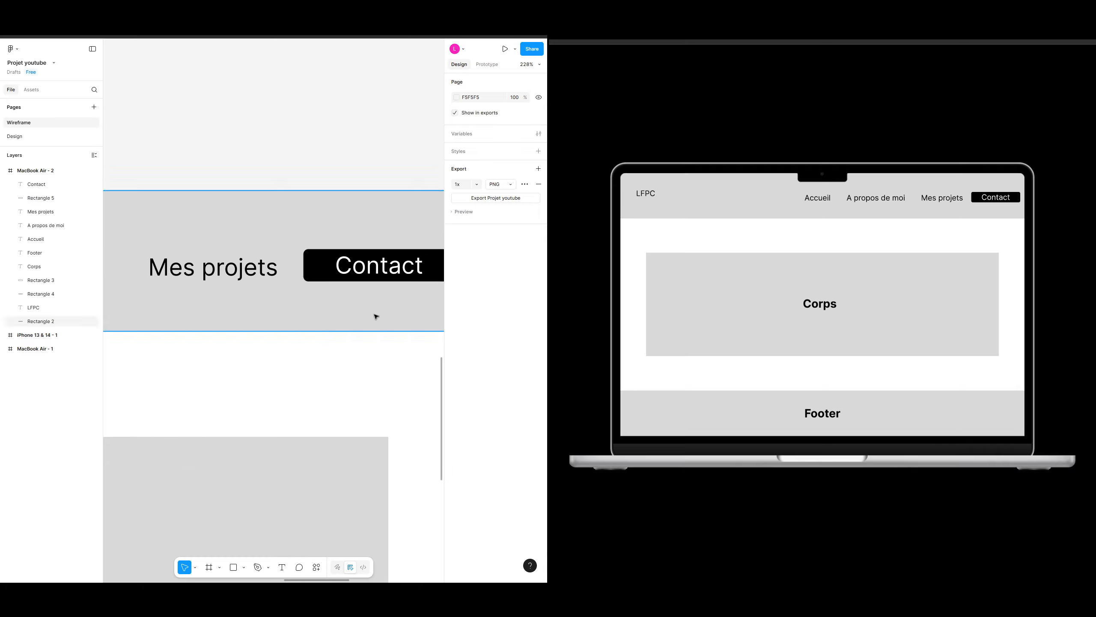
{"action": "scroll", "coordinate": [325, 276], "scroll_direction": "up", "scroll_amount": 5, "text": "ctrl"}
{"action": "left_click_drag", "start_coordinate": [414, 308], "coordinate": [369, 316]}
{"action": "scroll", "coordinate": [367, 322], "scroll_direction": "down", "scroll_amount": 3, "text": "ctrl"}
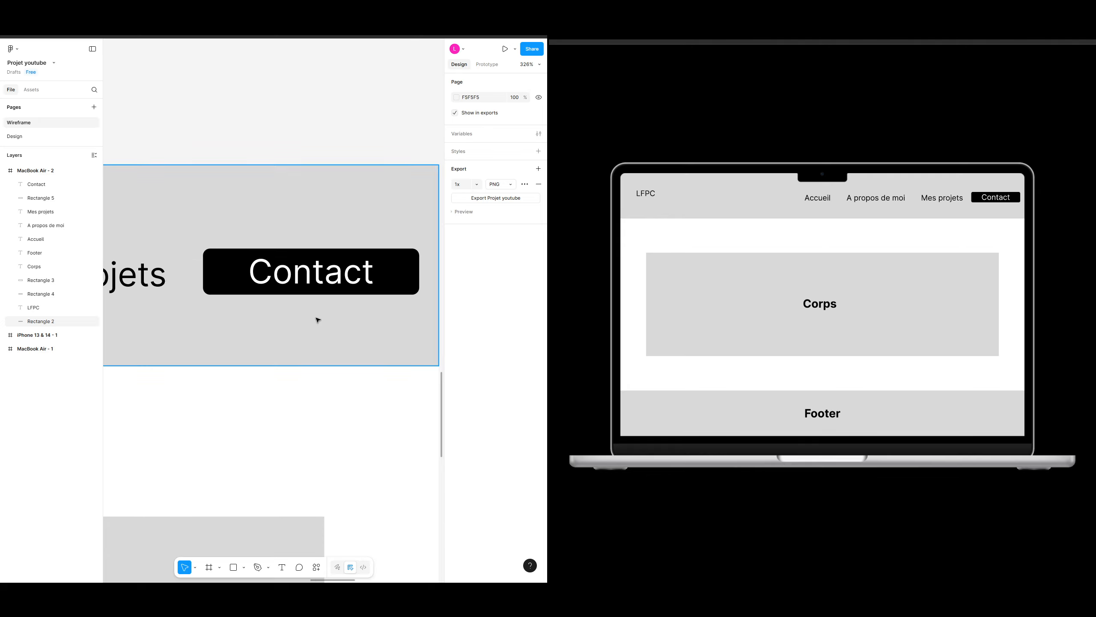
{"action": "scroll", "coordinate": [302, 321], "scroll_direction": "down", "scroll_amount": 2, "text": "ctrl"}
{"action": "scroll", "coordinate": [272, 309], "scroll_direction": "left", "scroll_amount": 3}
{"action": "scroll", "coordinate": [272, 308], "scroll_direction": "down", "scroll_amount": 1}
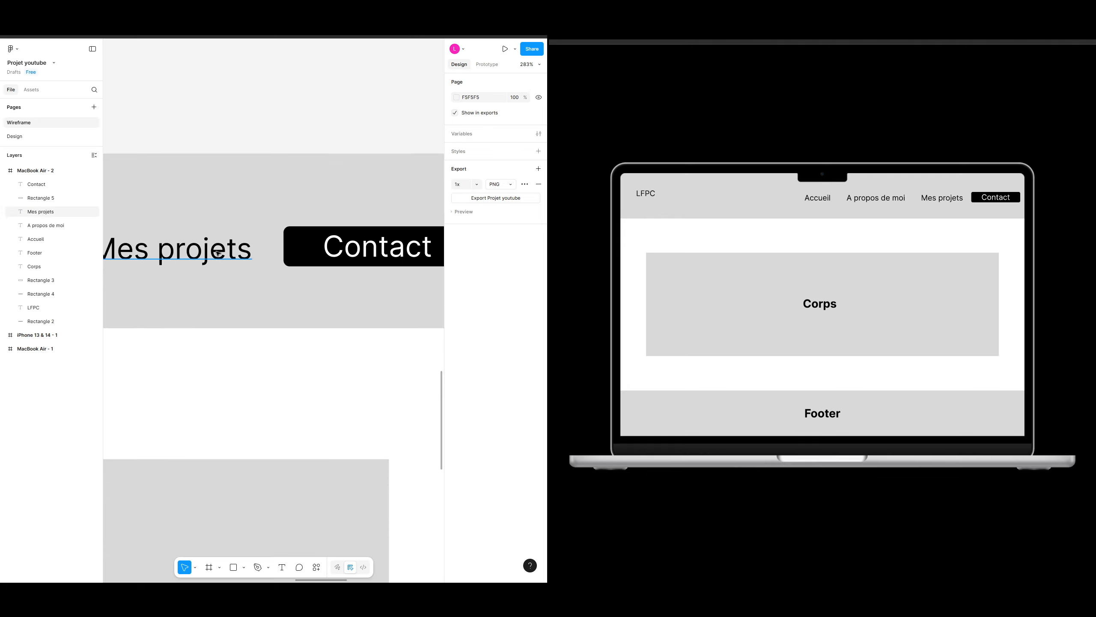
{"action": "left_click", "coordinate": [372, 247]}
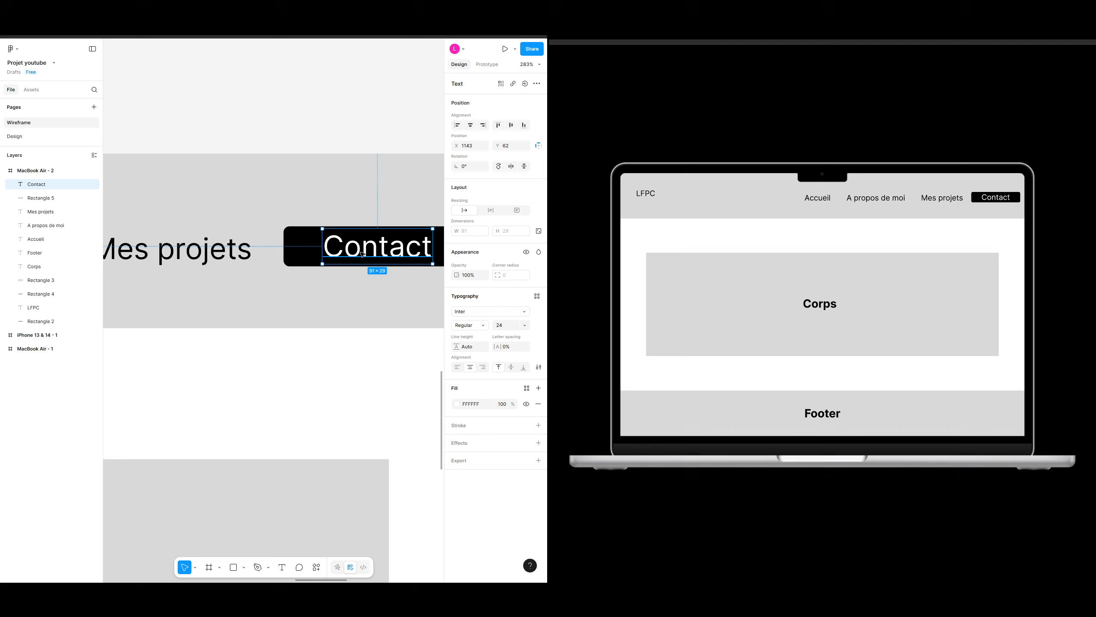
{"action": "left_click", "coordinate": [225, 249], "text": "shift"}
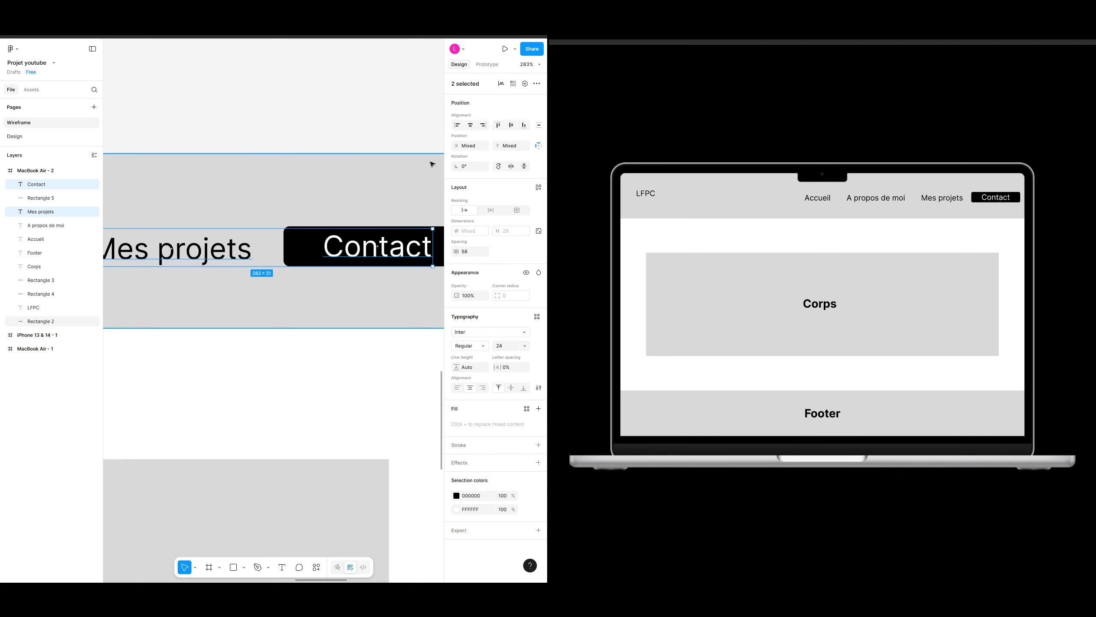
{"action": "left_click", "coordinate": [512, 125]}
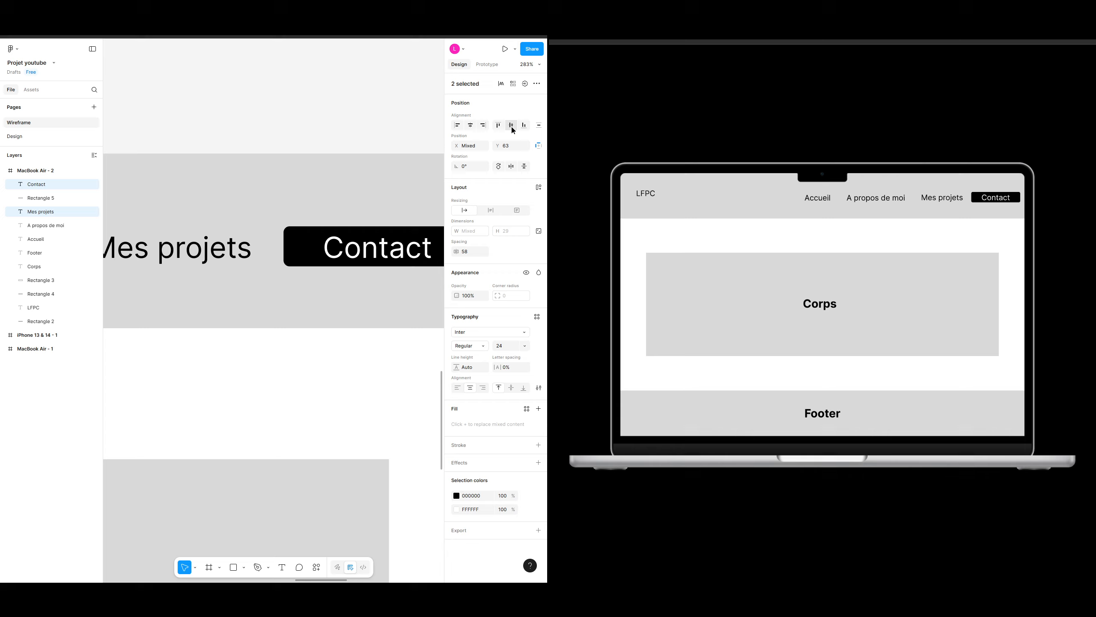
Step: Move the Contact button higher within the header
{"action": "left_click", "coordinate": [414, 249]}
{"action": "left_click", "coordinate": [298, 242]}
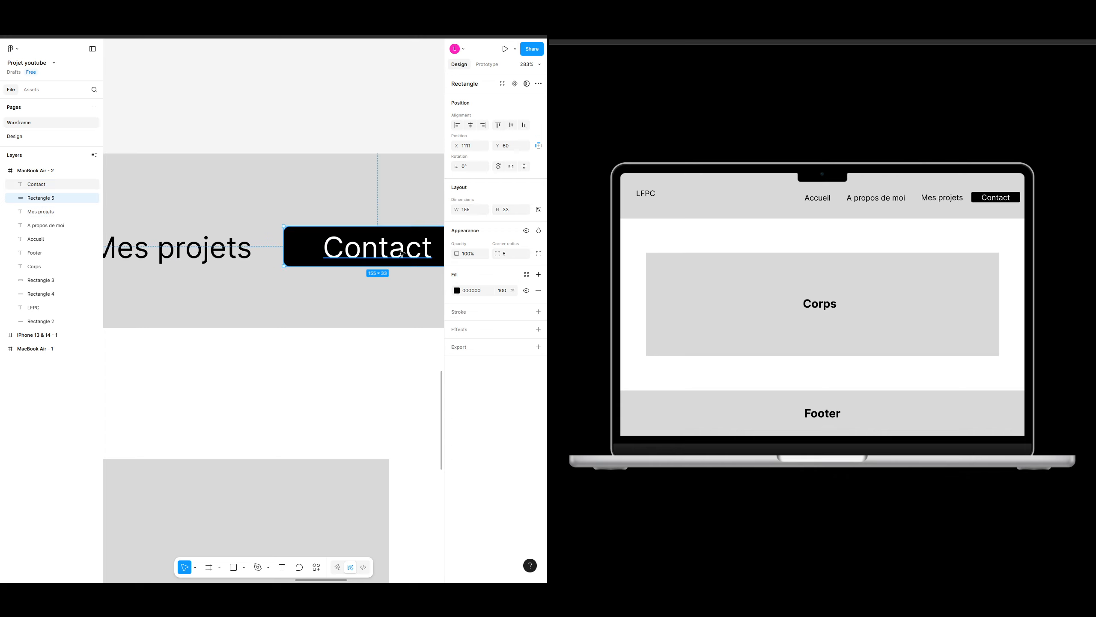
{"action": "left_click", "coordinate": [380, 251], "text": "shift"}
{"action": "left_click_drag", "start_coordinate": [311, 249], "coordinate": [313, 219]}
{"action": "left_click", "coordinate": [380, 218]}
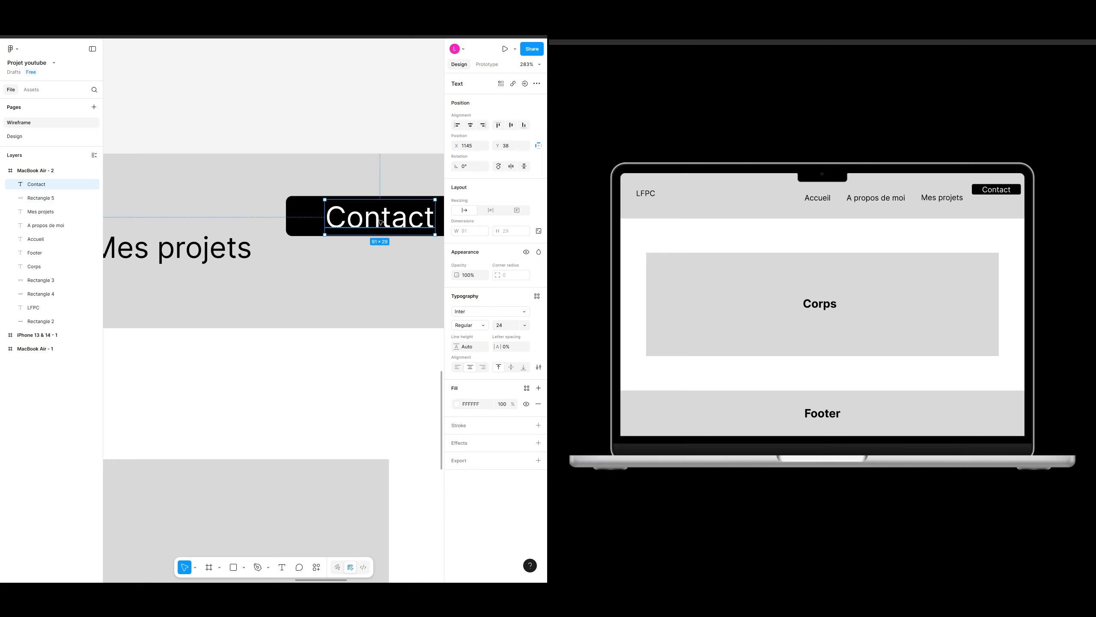
Step: Try aligning the Contact text vertically with Mes projets, then undo it
{"action": "left_click", "coordinate": [200, 251], "text": "shift"}
{"action": "left_click", "coordinate": [510, 125]}
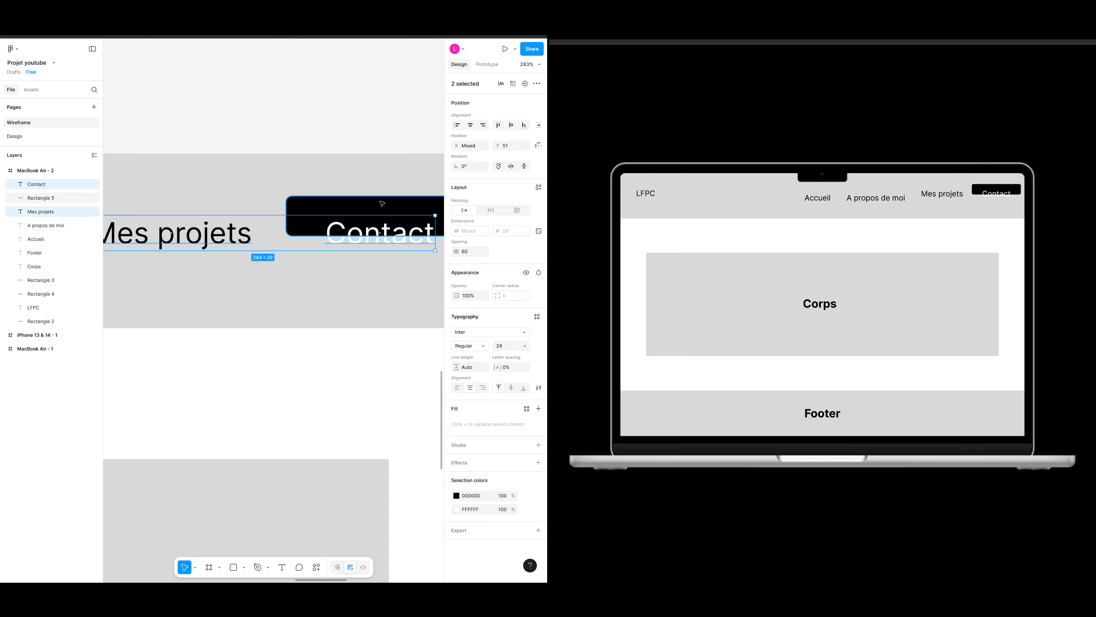
{"action": "key", "text": "ctrl+z"}
{"action": "left_click", "coordinate": [376, 211]}
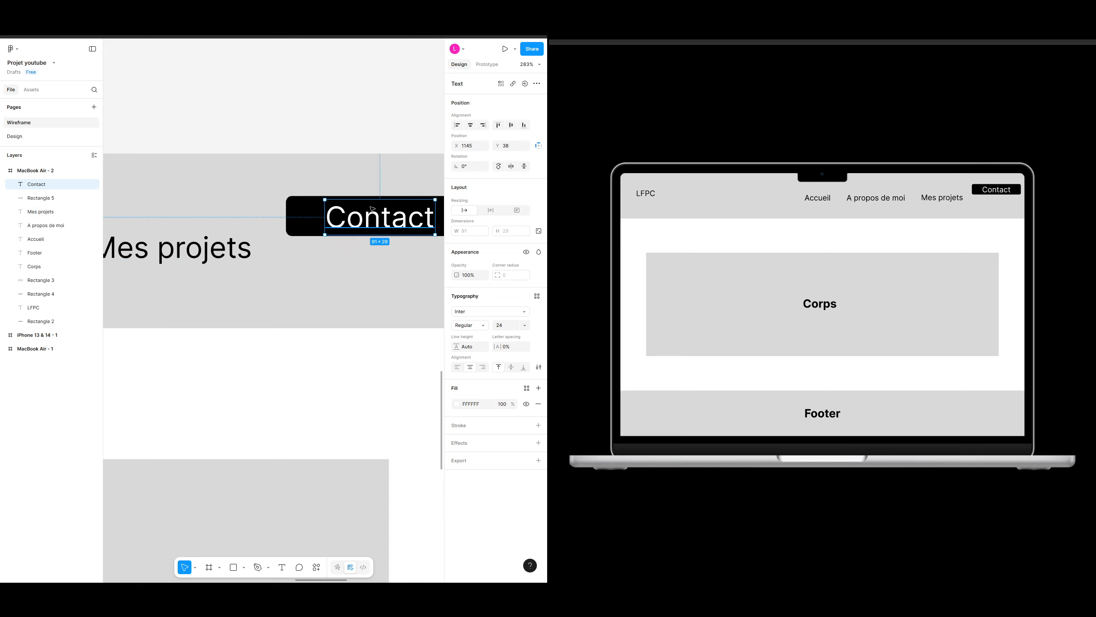
Step: Vertically centre the Contact text on its rectangle and turn both into a component
{"action": "left_click", "coordinate": [384, 281]}
{"action": "left_click", "coordinate": [362, 366]}
{"action": "scroll", "coordinate": [362, 349], "scroll_direction": "down", "scroll_amount": 1}
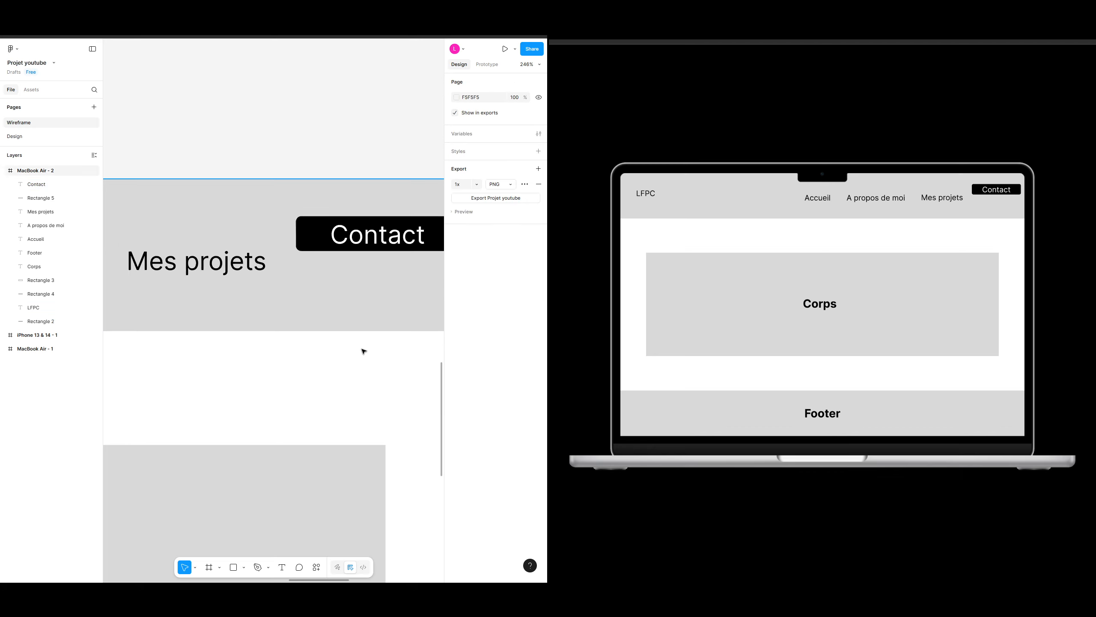
{"action": "scroll", "coordinate": [374, 365], "scroll_direction": "down", "scroll_amount": 1}
{"action": "left_click", "coordinate": [347, 241]}
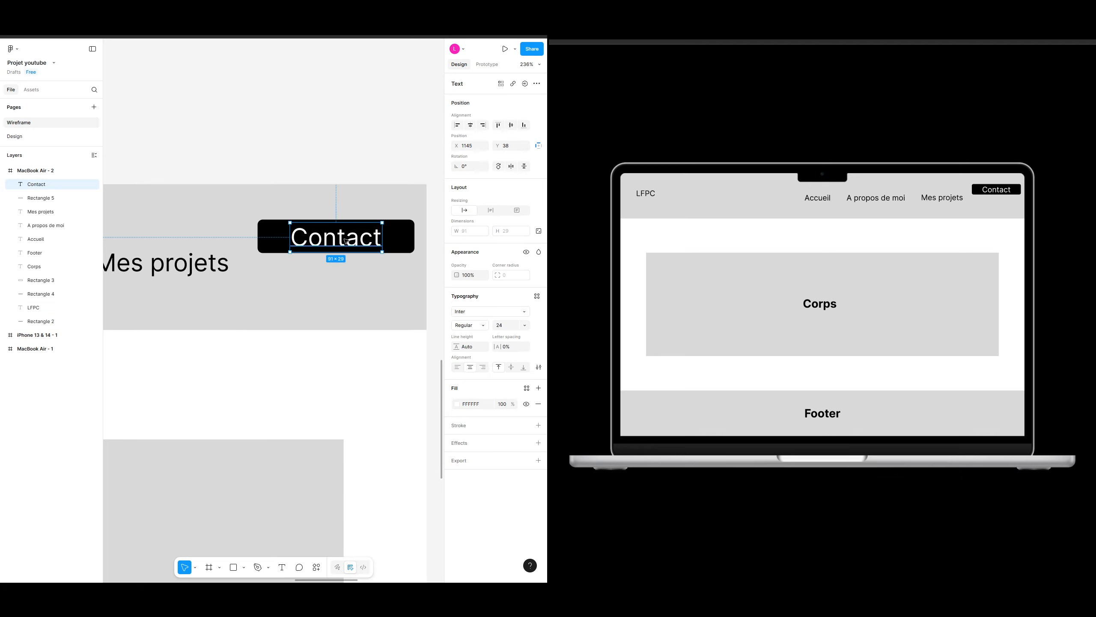
{"action": "left_click", "coordinate": [404, 234], "text": "shift"}
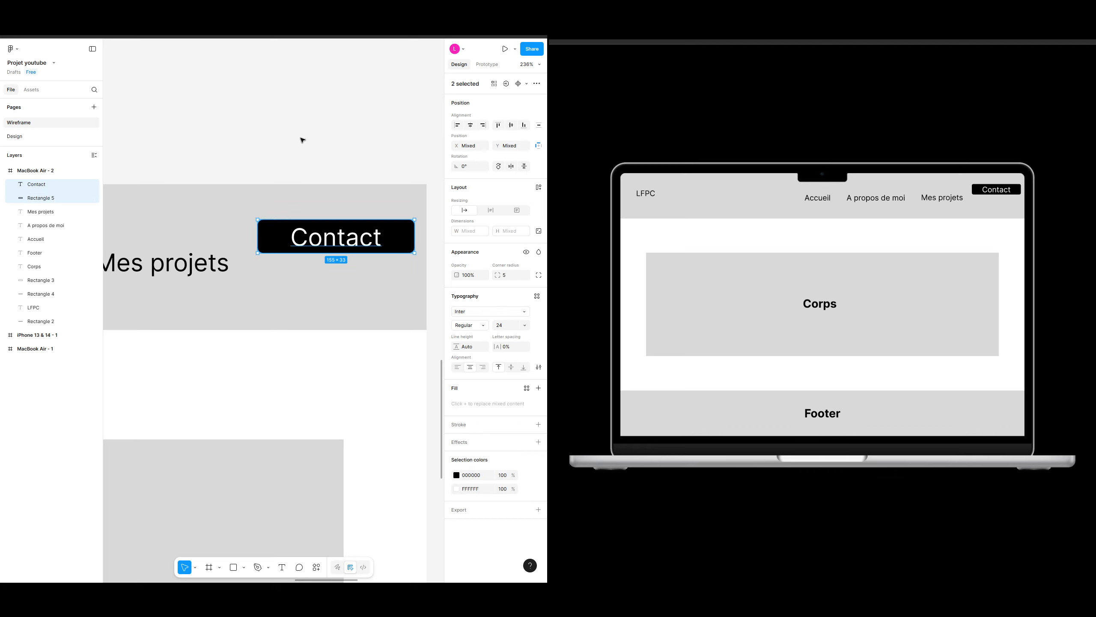
{"action": "left_click", "coordinate": [510, 125]}
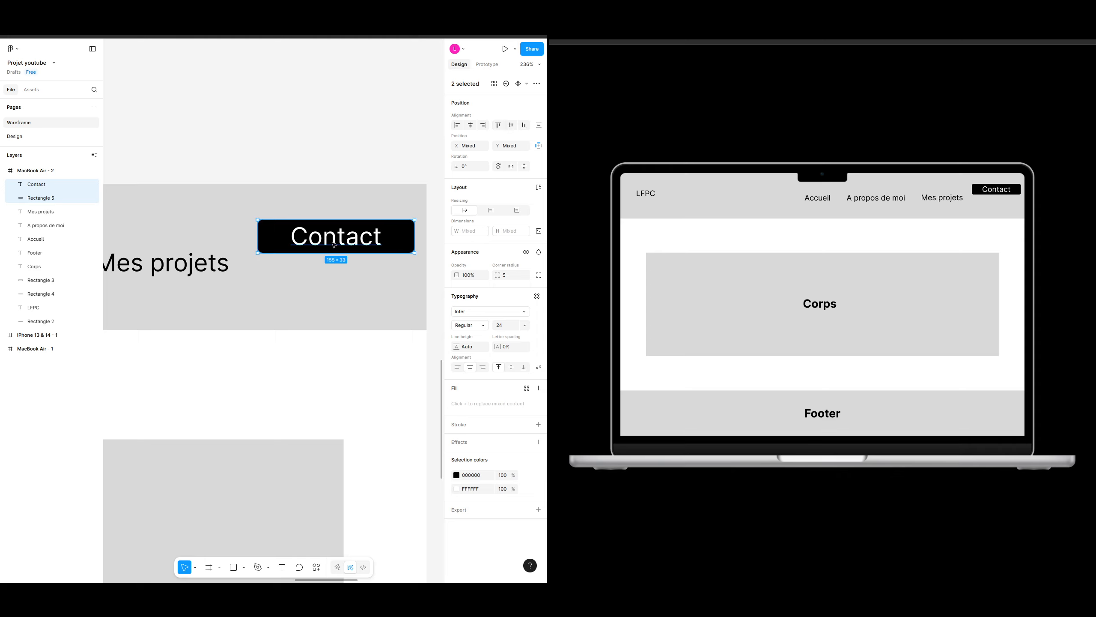
{"action": "right_click", "coordinate": [356, 241]}
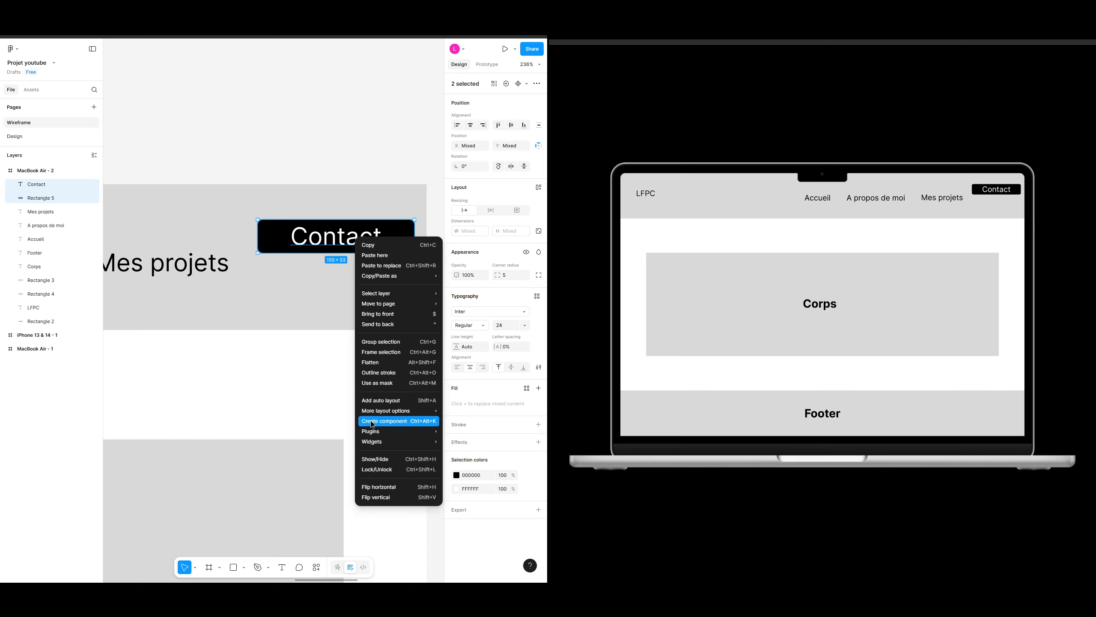
{"action": "left_click", "coordinate": [405, 425]}
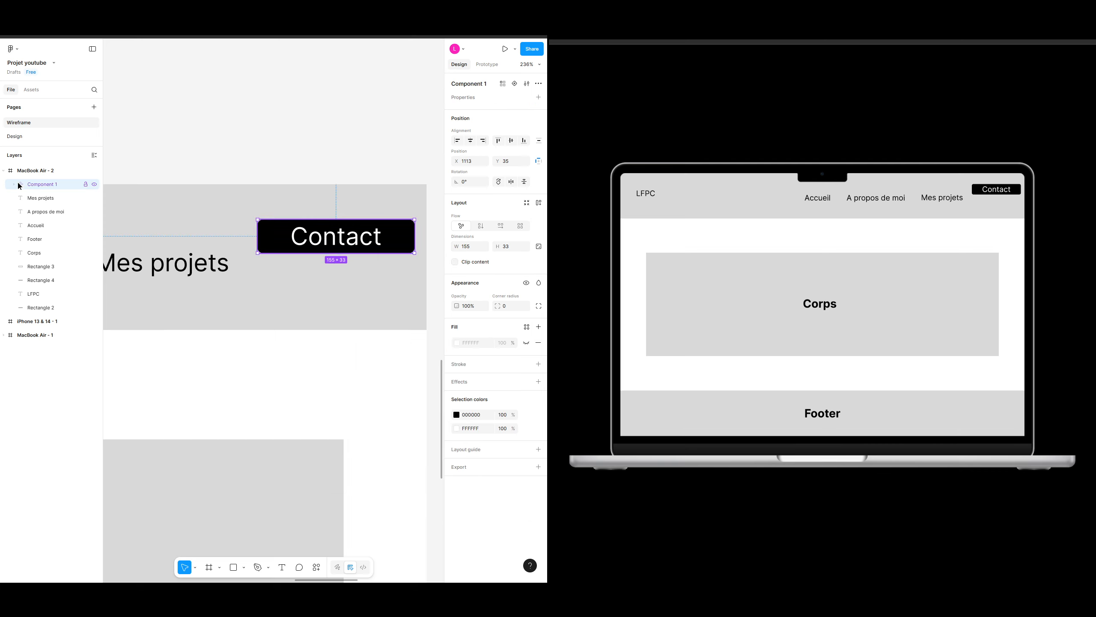
Step: Rename the Contact component to BTN contact
{"action": "double_click", "coordinate": [49, 185]}
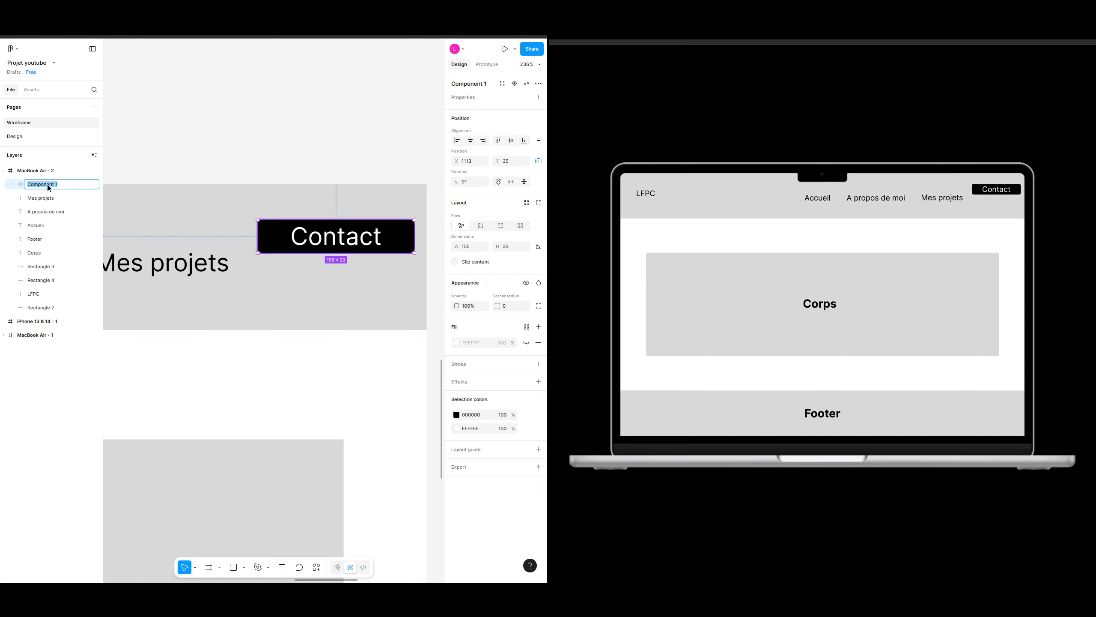
{"action": "type", "text": "B"}
{"action": "key", "text": "BackSpace"}
{"action": "key", "text": "BackSpace"}
{"action": "key", "text": "BackSpace"}
{"action": "key", "text": "BackSpace"}
{"action": "key", "text": "BackSpace"}
{"action": "key", "text": "BackSpace"}
{"action": "key", "text": "BackSpace"}
{"action": "key", "text": "BackSpace"}
{"action": "key", "text": "Return"}
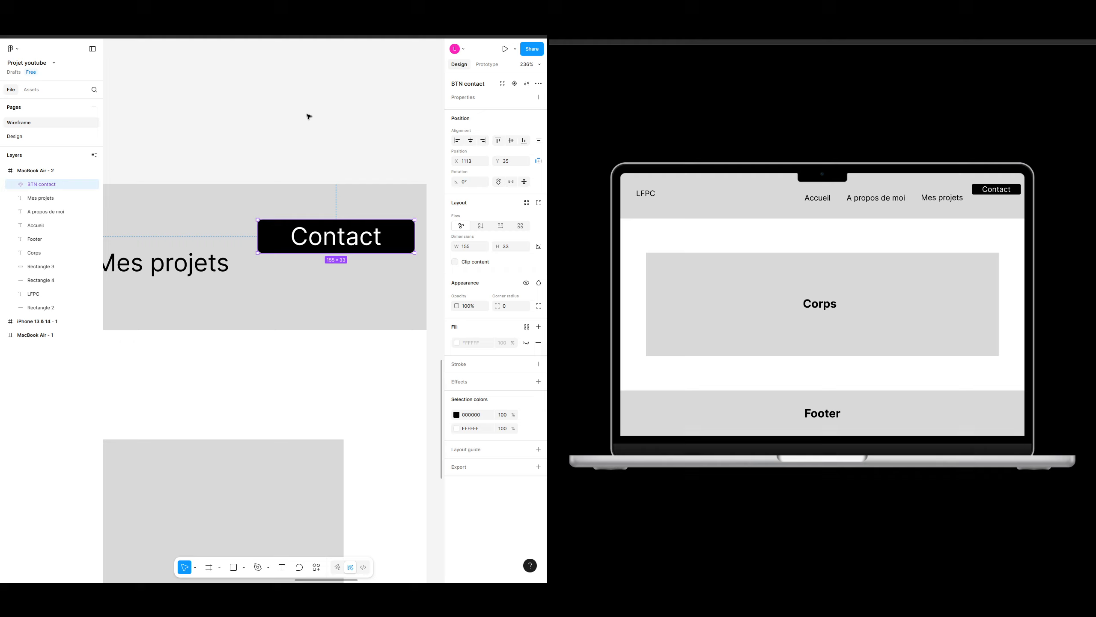
{"action": "left_click", "coordinate": [335, 118]}
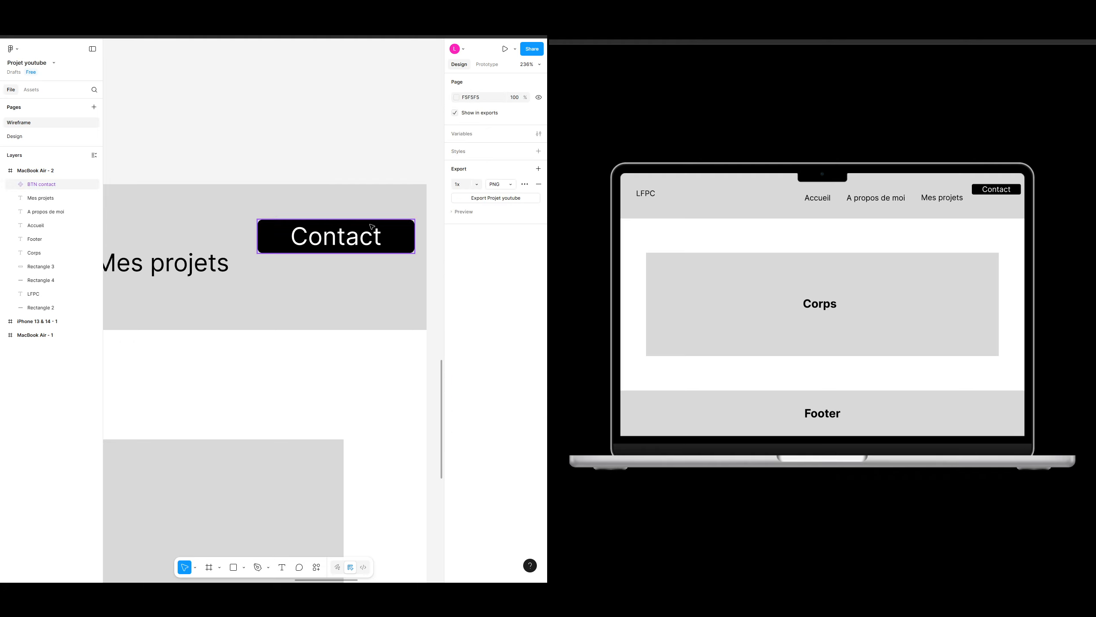
Step: Expand the BTN contact component to inspect its Contact text and rectangle layers
{"action": "left_click", "coordinate": [394, 227]}
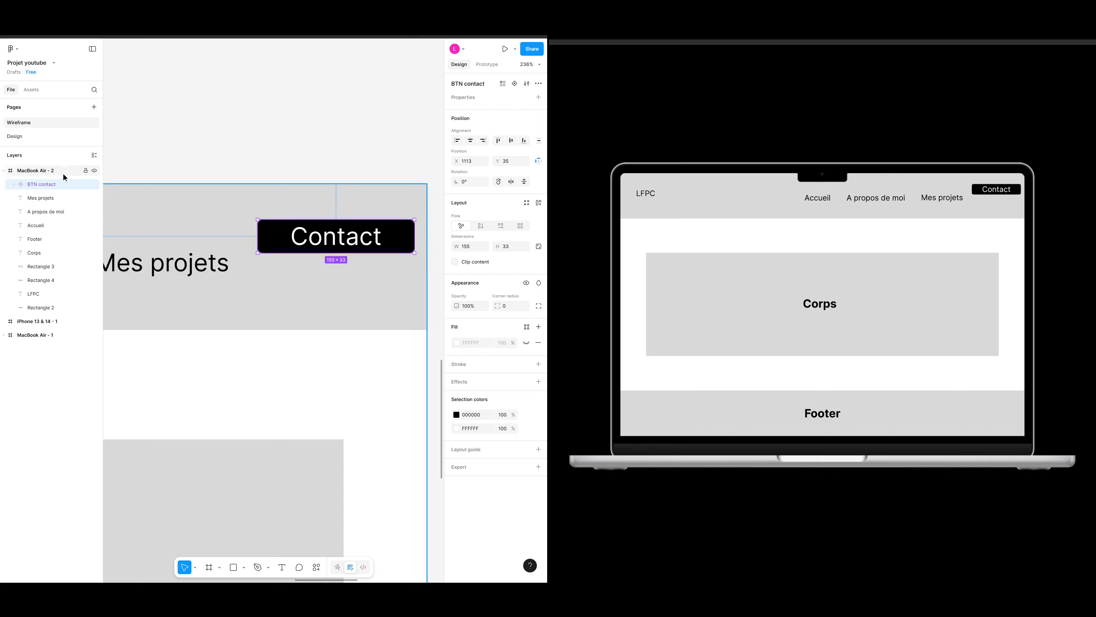
{"action": "left_click", "coordinate": [15, 185]}
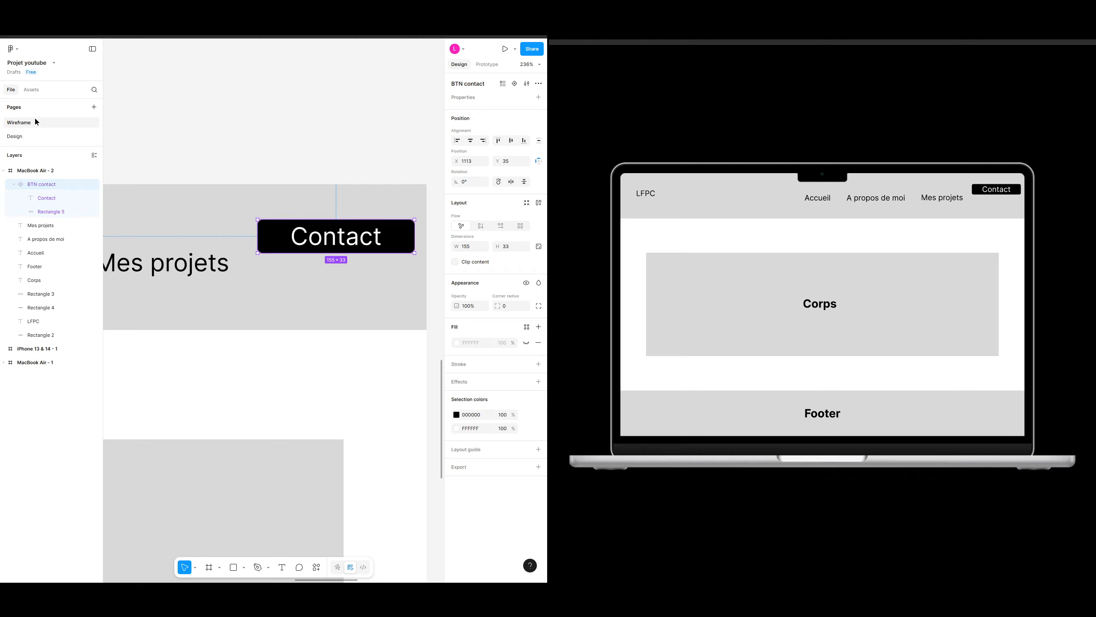
{"action": "left_click", "coordinate": [59, 200]}
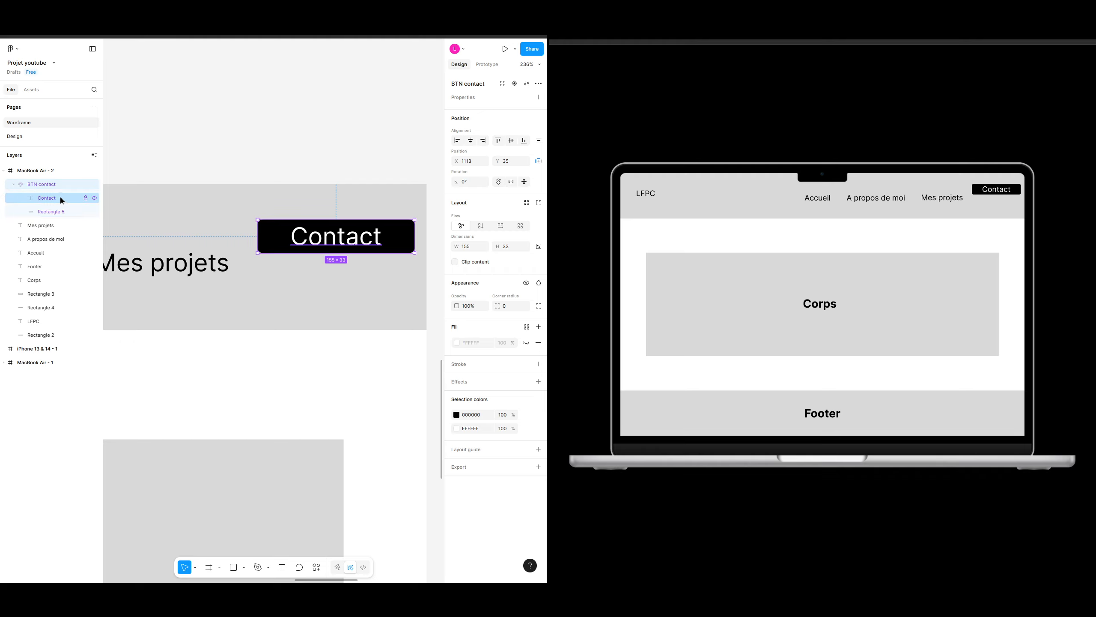
{"action": "left_click", "coordinate": [33, 213]}
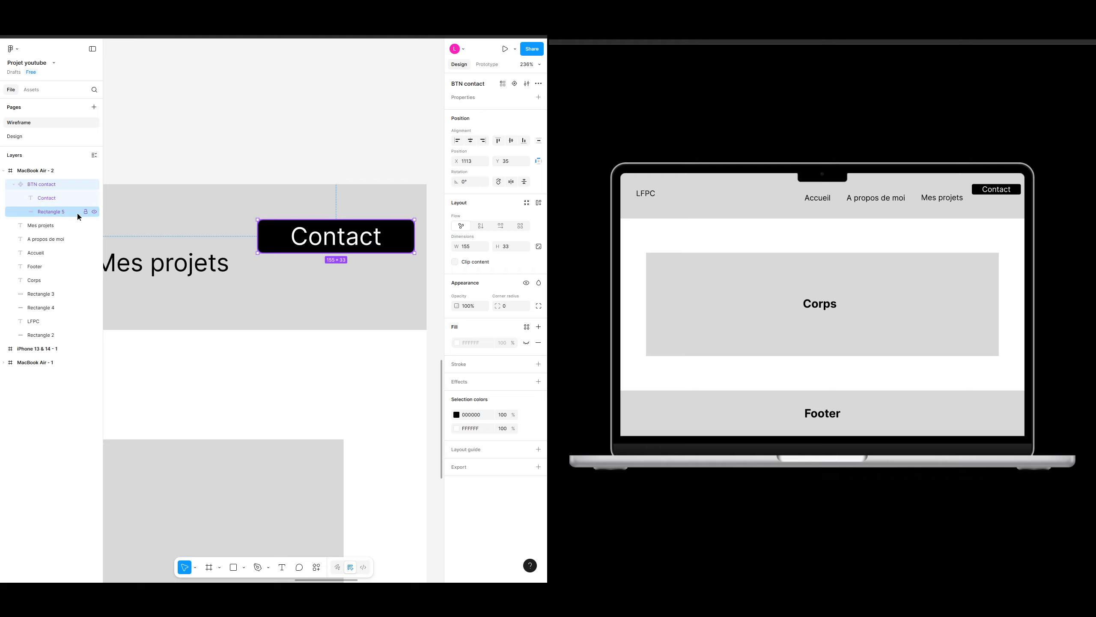
{"action": "left_click", "coordinate": [279, 161]}
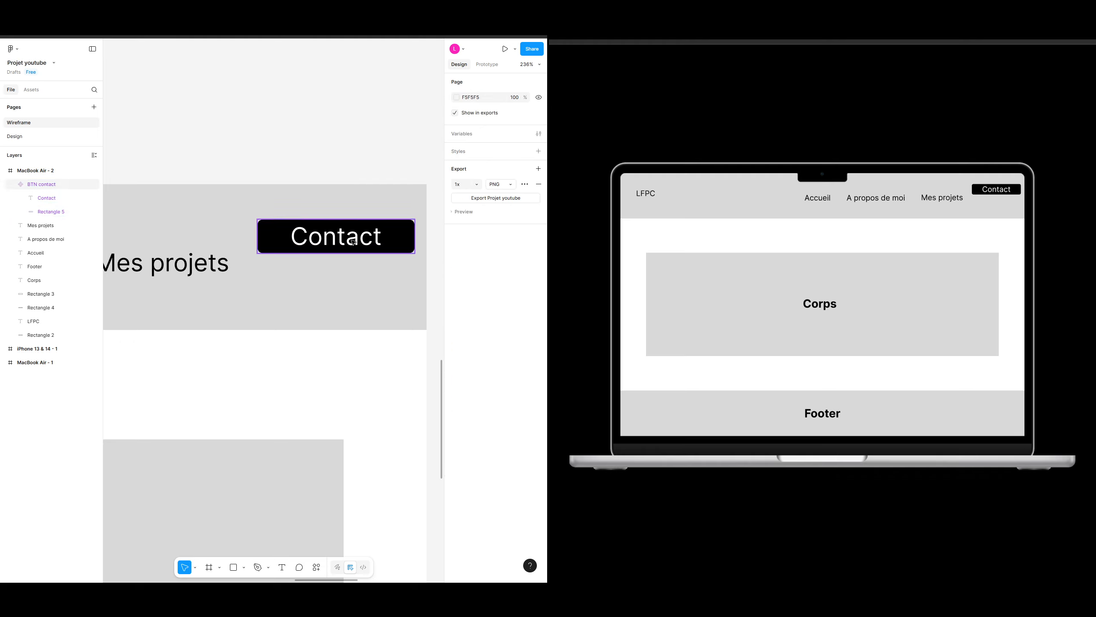
Step: Try aligning the Contact text within the BTN contact component
{"action": "left_click", "coordinate": [52, 200]}
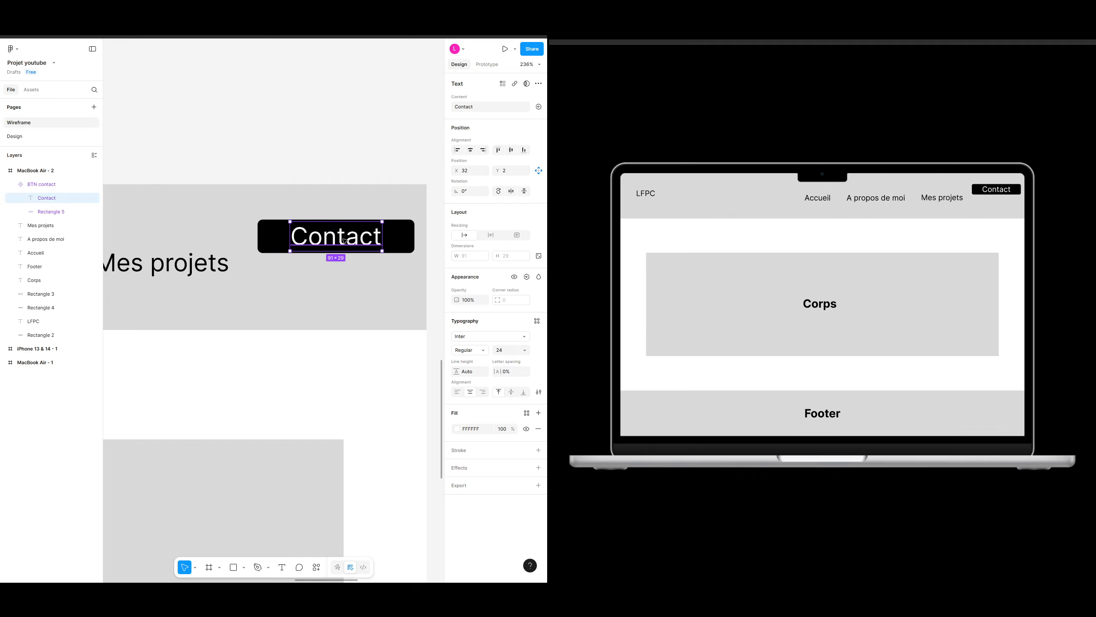
{"action": "left_click", "coordinate": [264, 130]}
{"action": "left_click", "coordinate": [286, 238]}
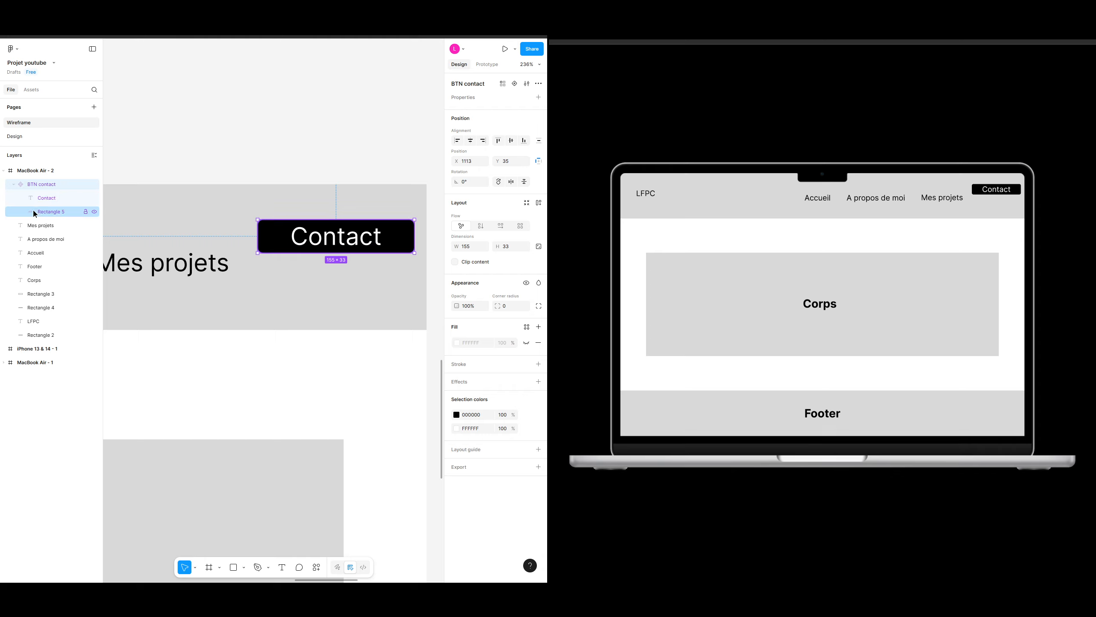
{"action": "left_click", "coordinate": [310, 127]}
{"action": "left_click", "coordinate": [274, 239]}
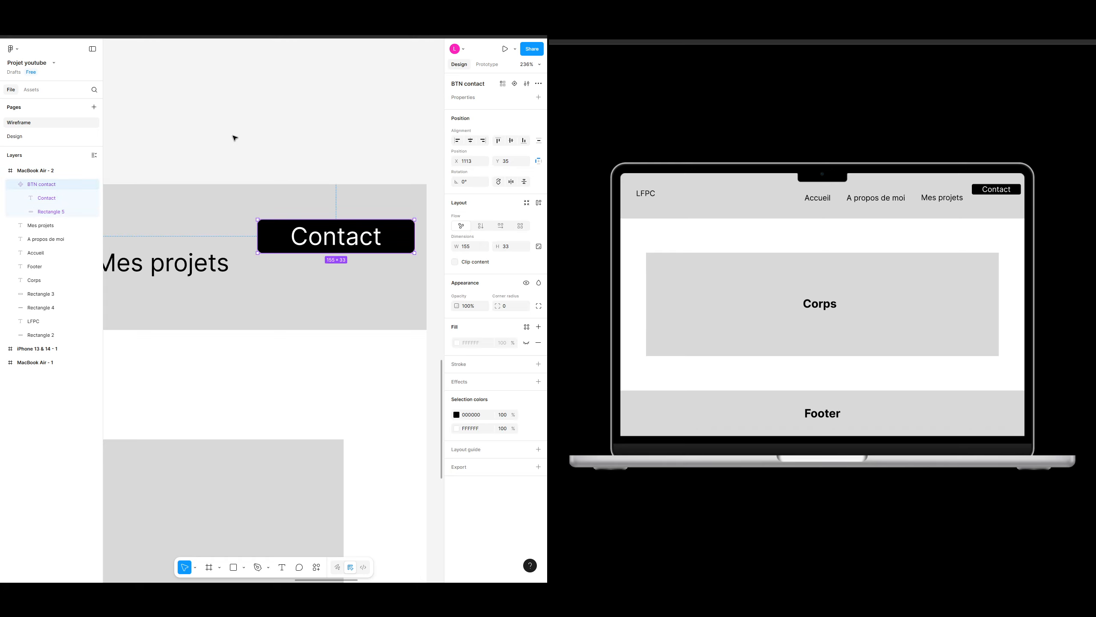
{"action": "left_click", "coordinate": [278, 127]}
{"action": "left_click", "coordinate": [274, 228]}
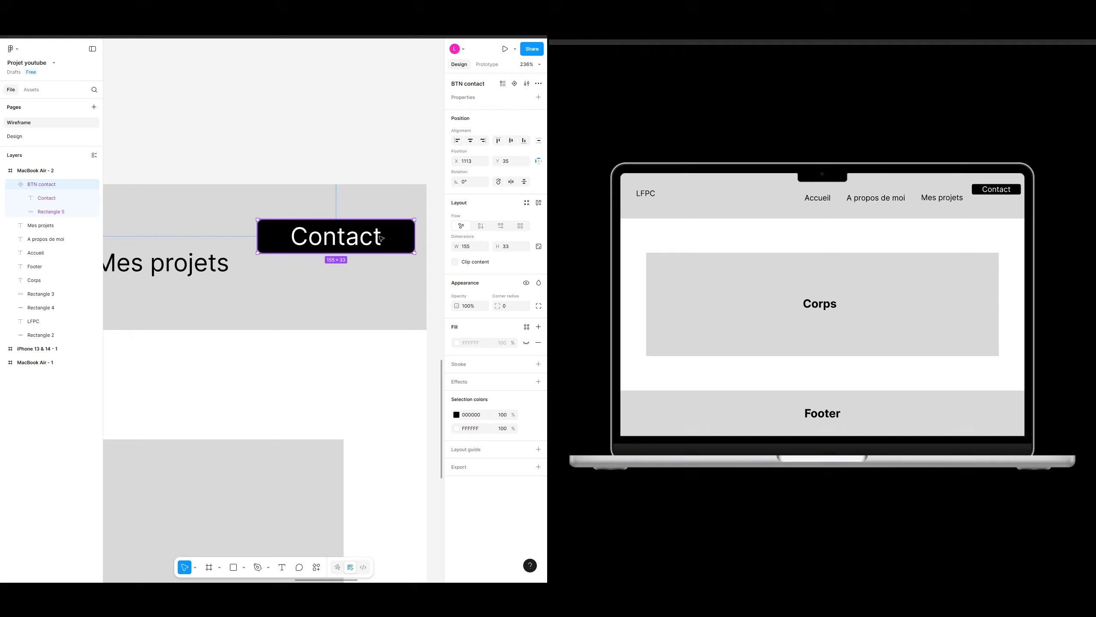
Step: Align the Mes projets link vertically with the BTN contact button
{"action": "left_click_drag", "start_coordinate": [273, 151], "coordinate": [325, 136]}
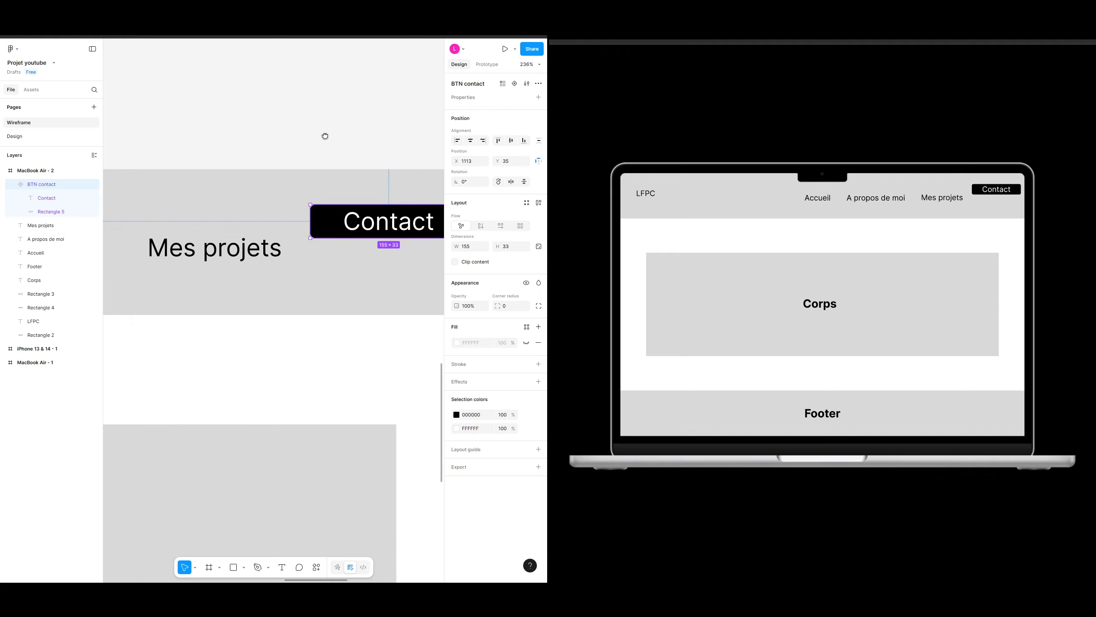
{"action": "scroll", "coordinate": [337, 257], "scroll_direction": "down", "scroll_amount": 5}
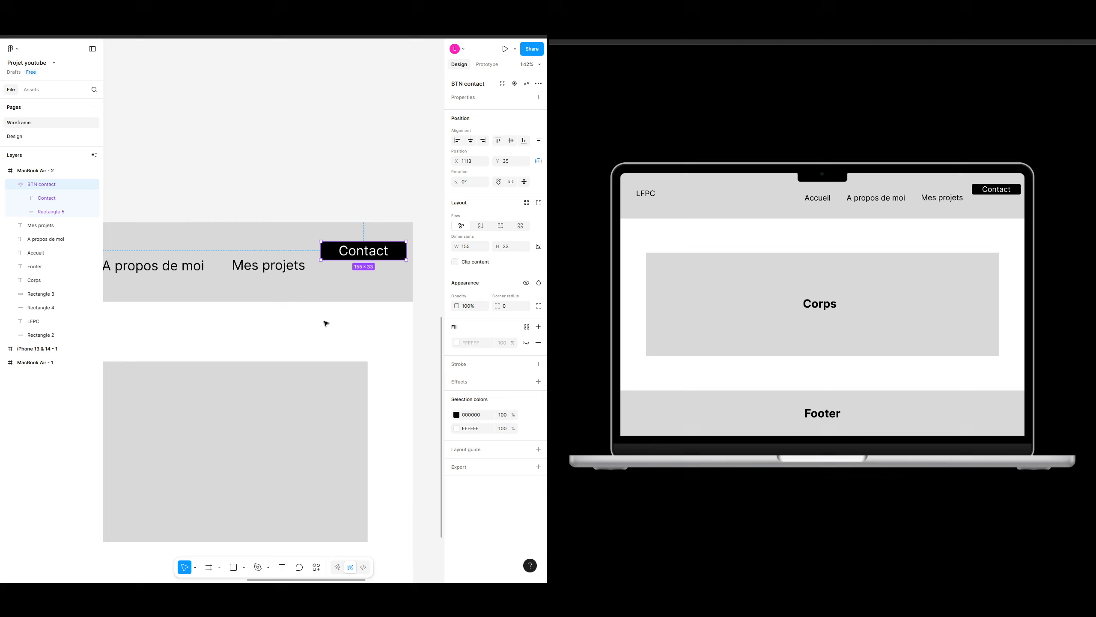
{"action": "scroll", "coordinate": [326, 323], "scroll_direction": "down", "scroll_amount": 3}
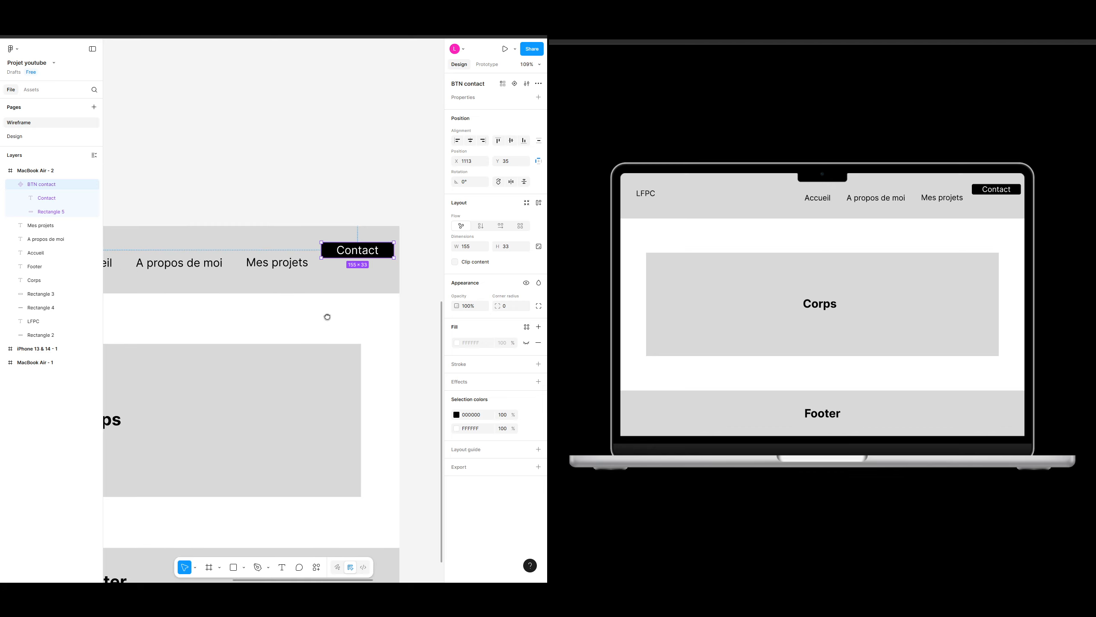
{"action": "left_click", "coordinate": [285, 267], "text": "shift"}
{"action": "scroll", "coordinate": [340, 201], "scroll_direction": "up", "scroll_amount": 4}
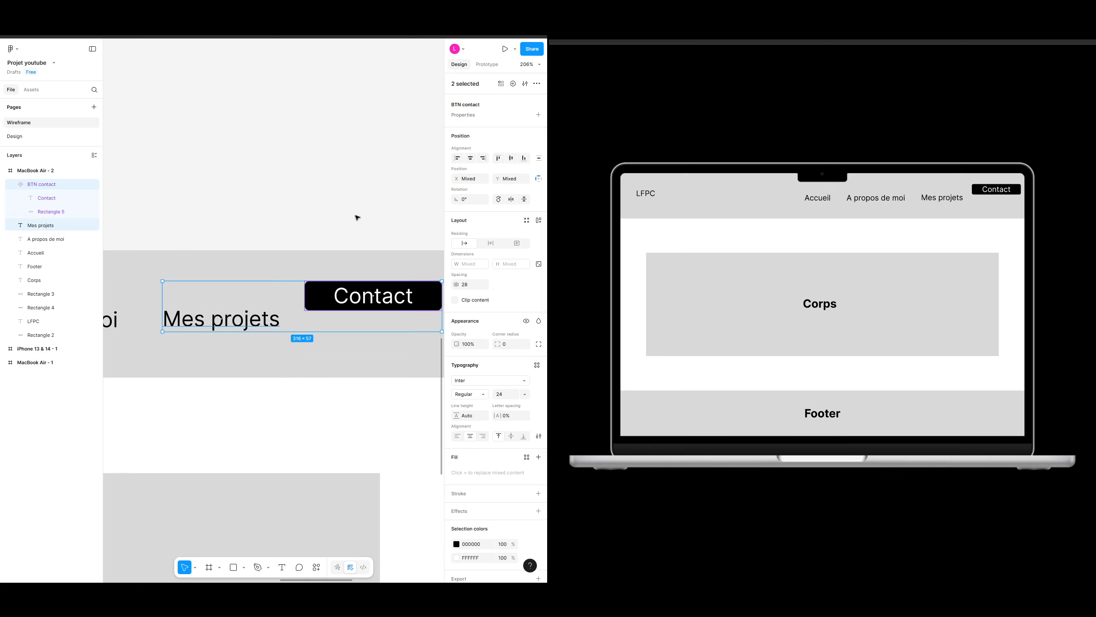
{"action": "scroll", "coordinate": [356, 217], "scroll_direction": "down", "scroll_amount": 2}
{"action": "scroll", "coordinate": [357, 217], "scroll_direction": "right", "scroll_amount": 1}
{"action": "left_click", "coordinate": [511, 158]}
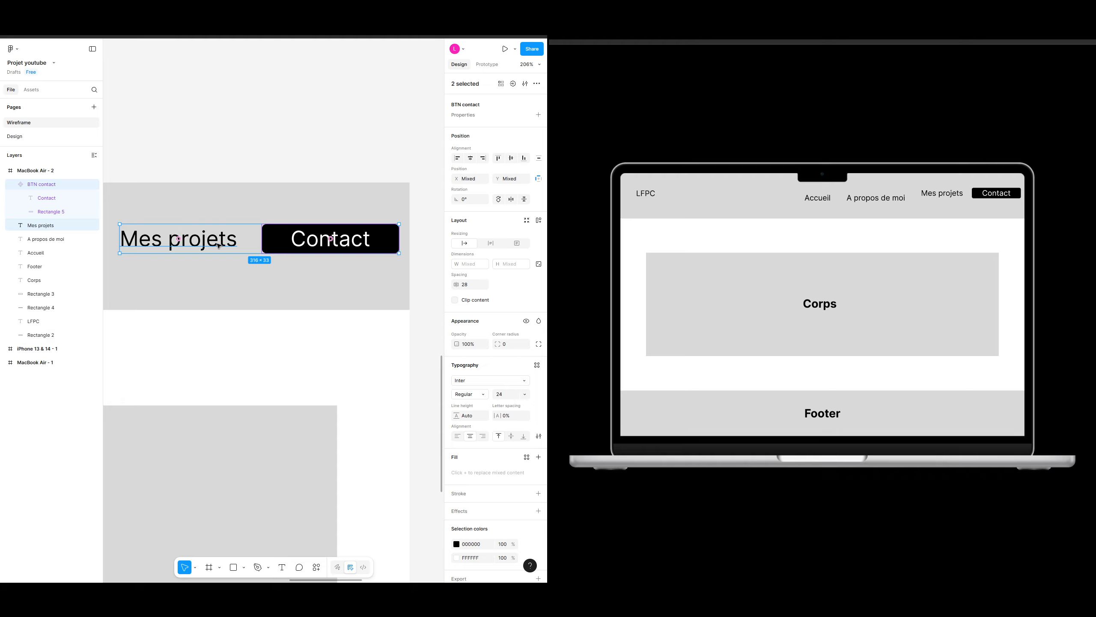
Step: Select the Accueil, A propos de moi and Mes projets links and align their vertical centres
{"action": "left_click", "coordinate": [50, 202]}
{"action": "left_click", "coordinate": [39, 184]}
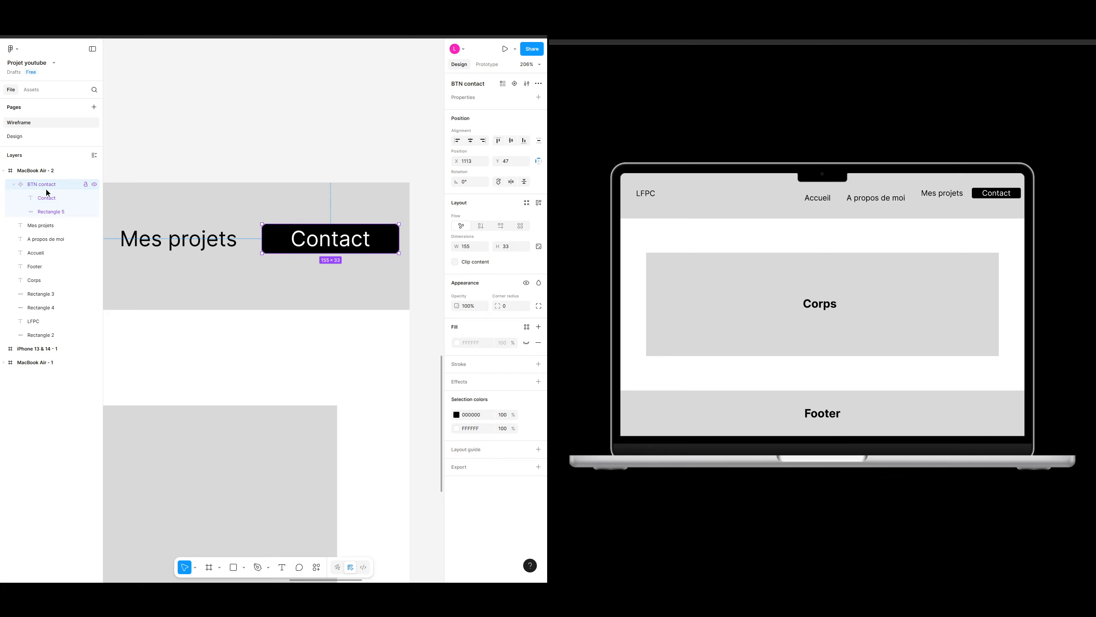
{"action": "left_click", "coordinate": [184, 242]}
{"action": "left_click", "coordinate": [288, 284]}
{"action": "scroll", "coordinate": [308, 293], "scroll_direction": "down", "scroll_amount": 6}
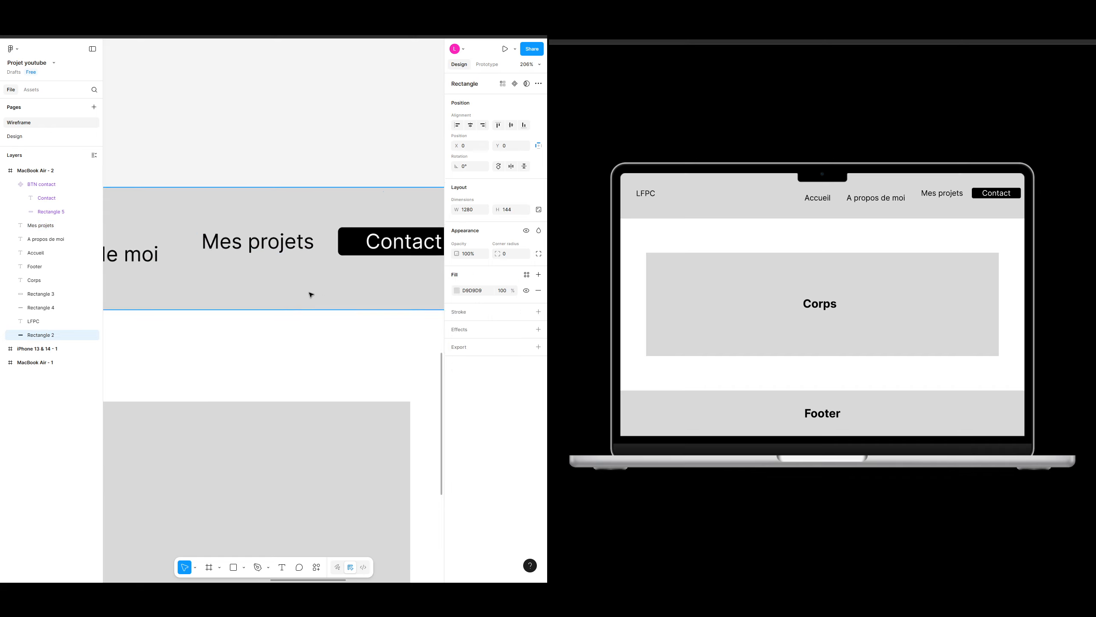
{"action": "left_click", "coordinate": [180, 282]}
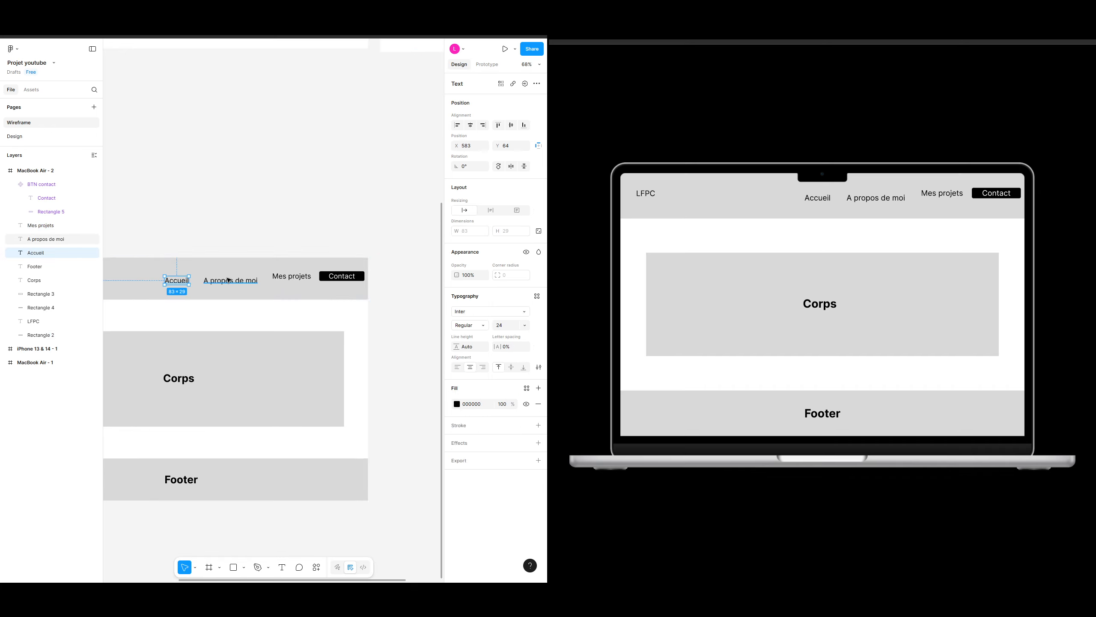
{"action": "left_click", "coordinate": [249, 281], "text": "shift"}
{"action": "left_click", "coordinate": [302, 280], "text": "shift"}
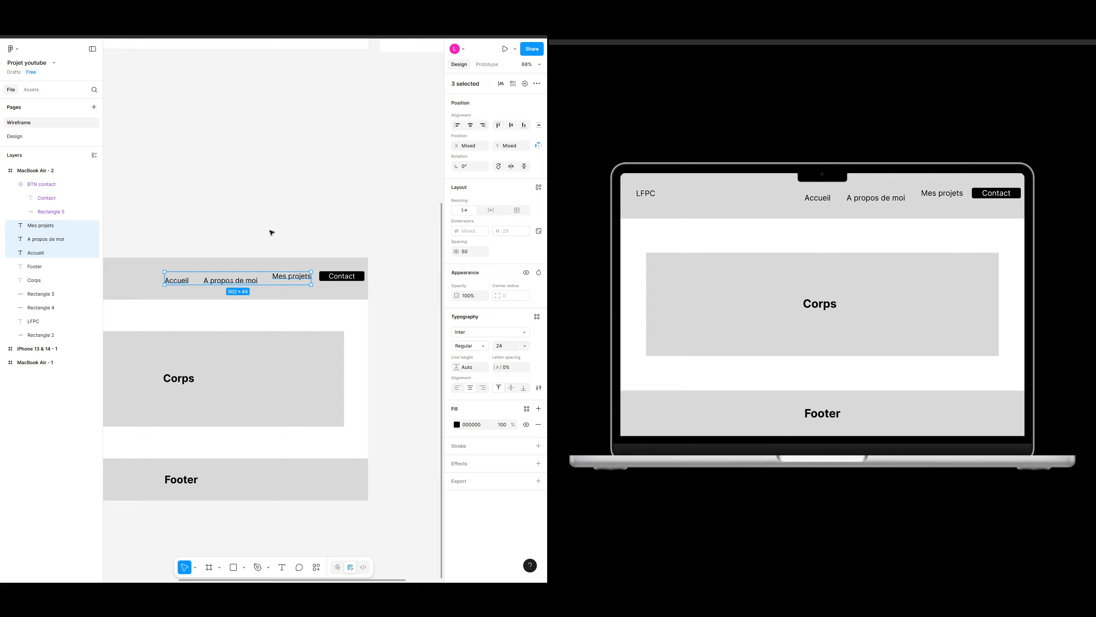
{"action": "scroll", "coordinate": [286, 237], "scroll_direction": "up", "scroll_amount": 4}
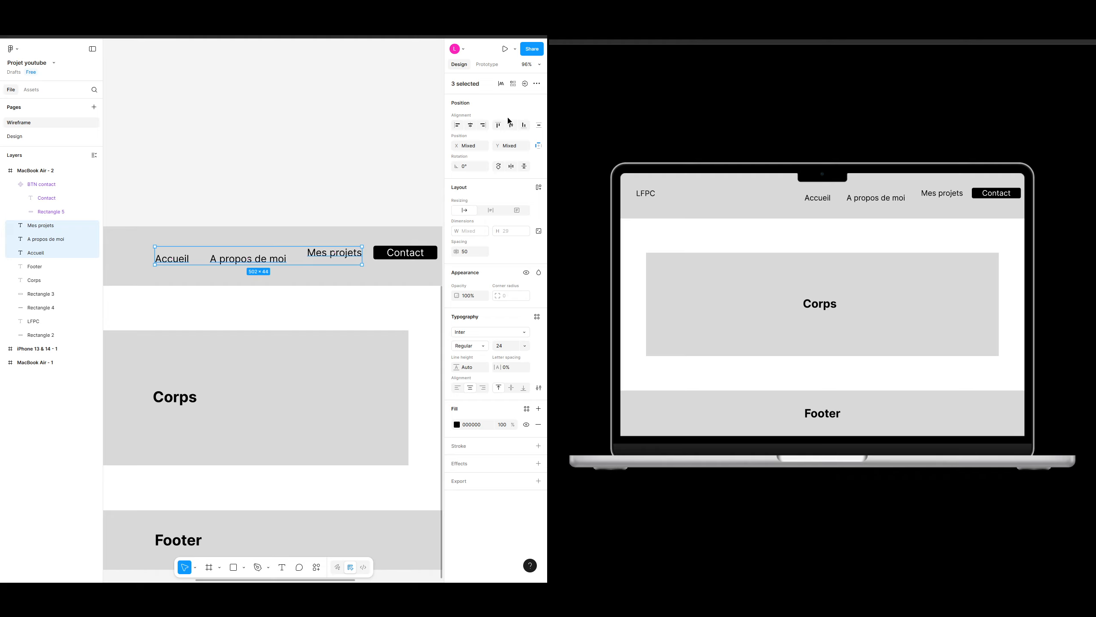
{"action": "left_click", "coordinate": [514, 129]}
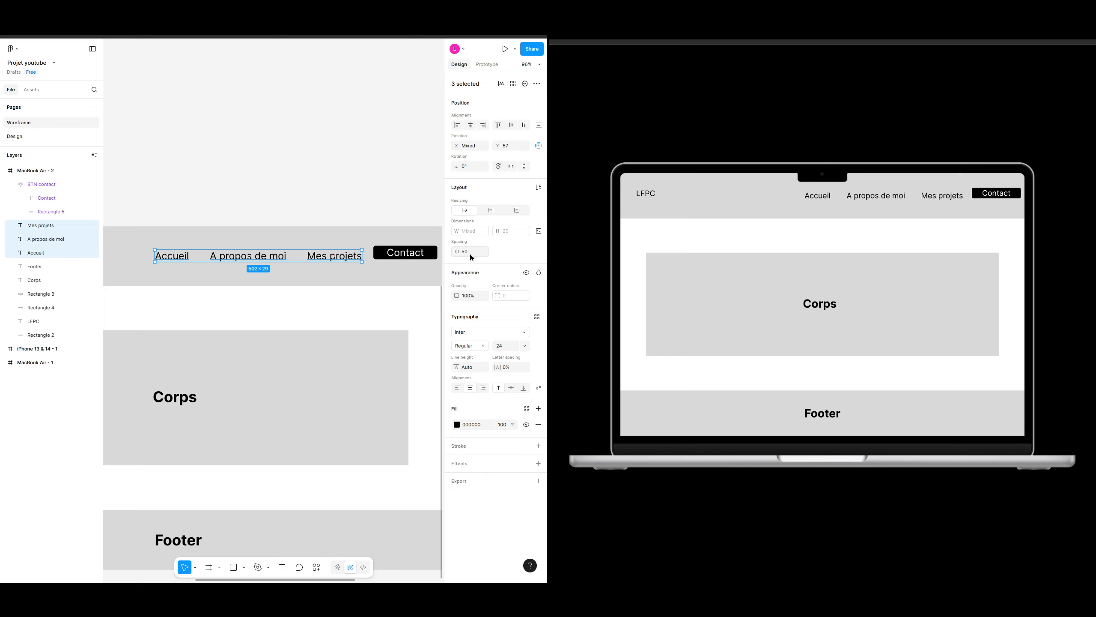
Step: Turn the three navigation links into a component named Nav bar
{"action": "right_click", "coordinate": [304, 260]}
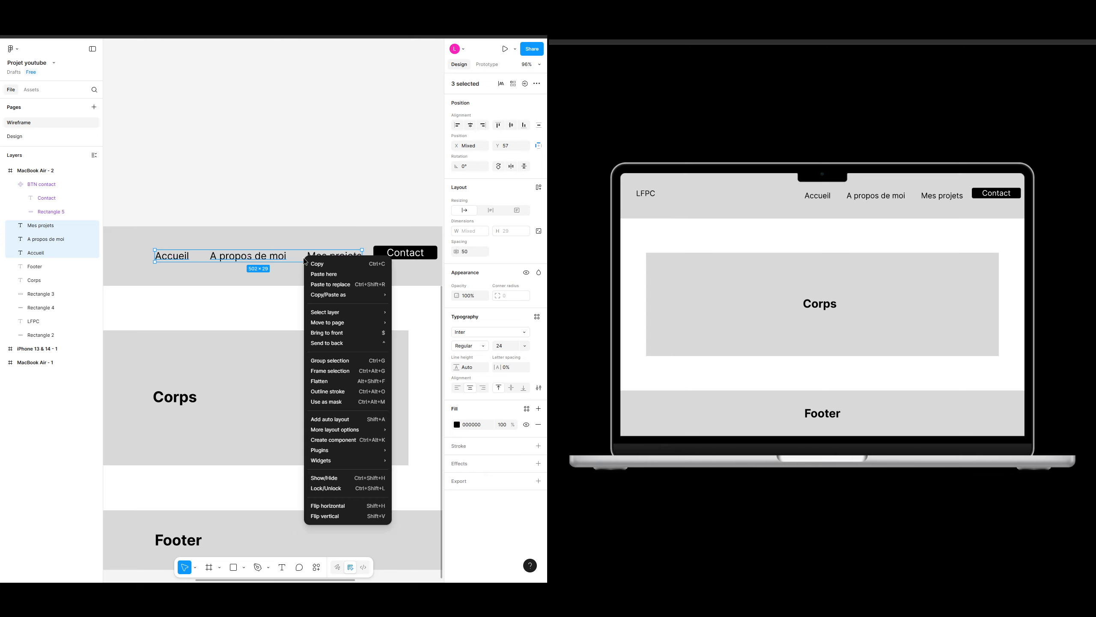
{"action": "left_click", "coordinate": [339, 441]}
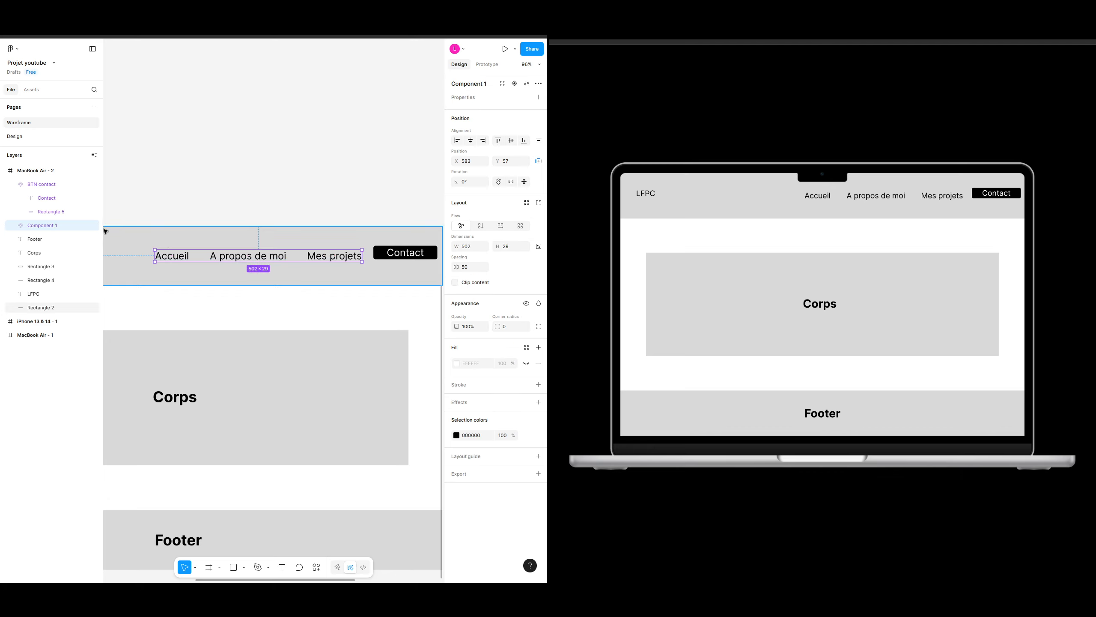
{"action": "double_click", "coordinate": [43, 226]}
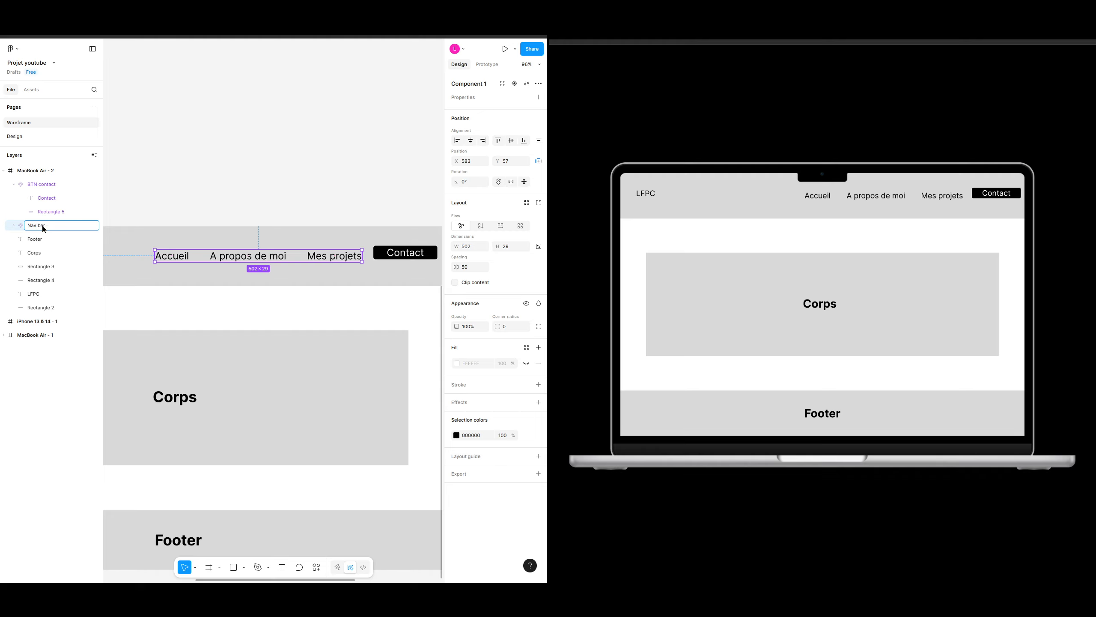
{"action": "key", "text": "Return"}
{"action": "left_click", "coordinate": [372, 147]}
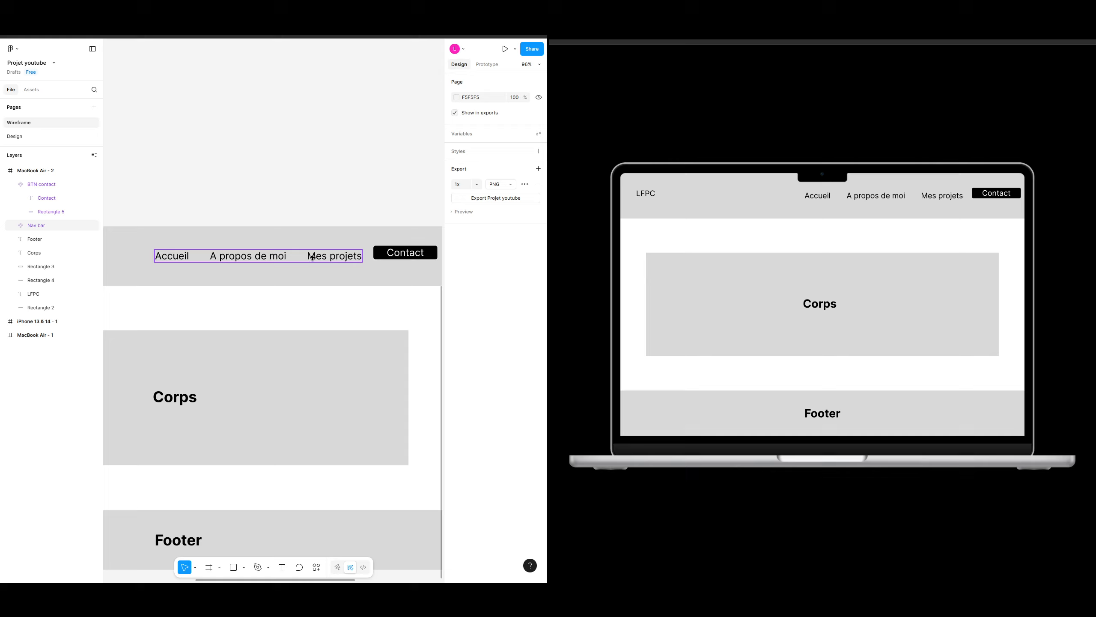
Step: Align the Nav bar and BTN contact vertically and distribute their horizontal spacing
{"action": "left_click", "coordinate": [310, 257]}
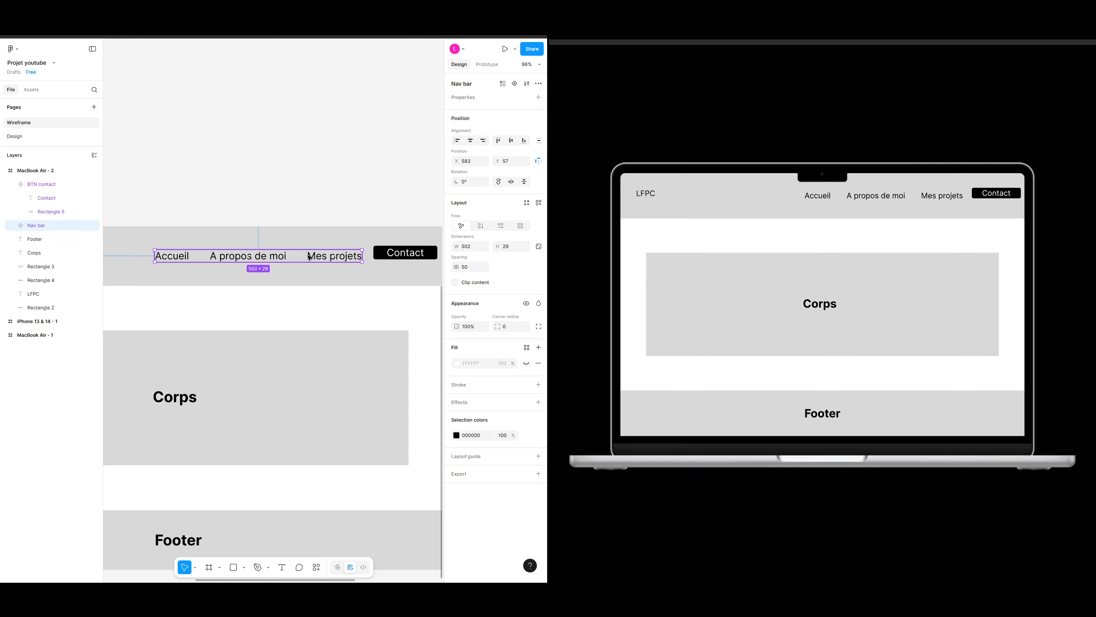
{"action": "left_click", "coordinate": [409, 254], "text": "shift"}
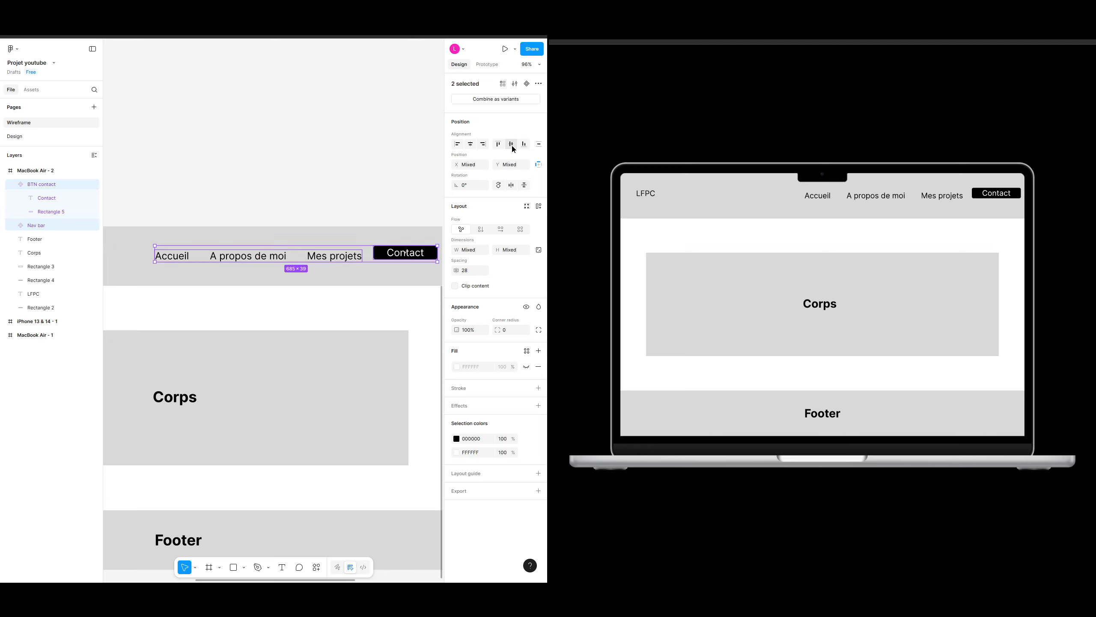
{"action": "left_click", "coordinate": [512, 145]}
{"action": "left_click", "coordinate": [540, 147]}
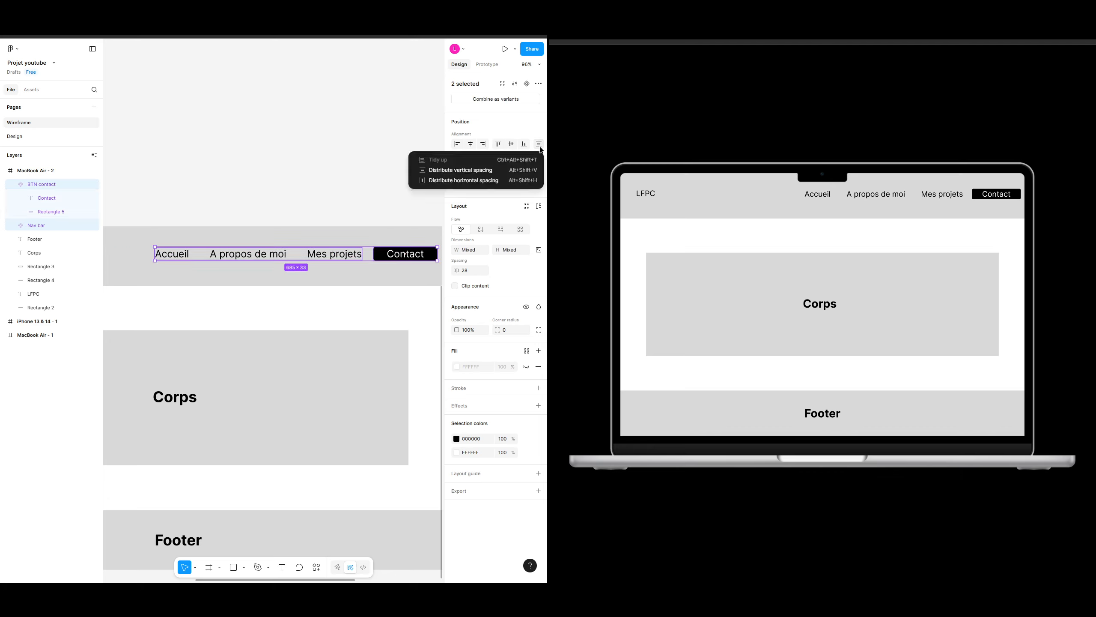
{"action": "left_click", "coordinate": [438, 182]}
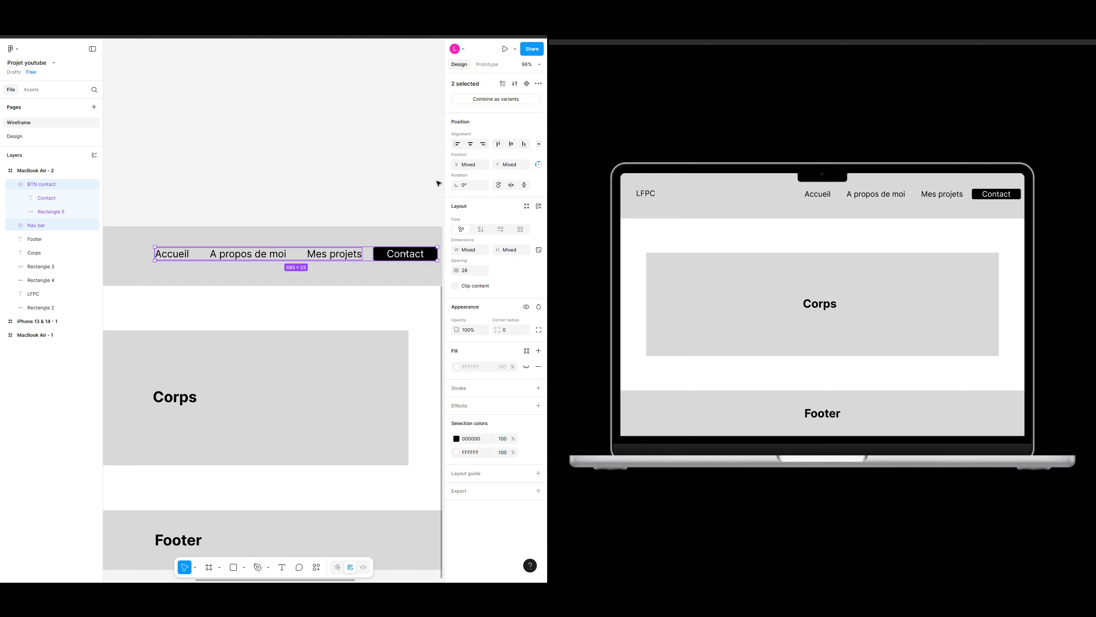
Step: Set the spacing between the Nav bar and BTN contact to 50
{"action": "left_click", "coordinate": [473, 270]}
{"action": "type", "text": "50"}
{"action": "key", "text": "Return"}
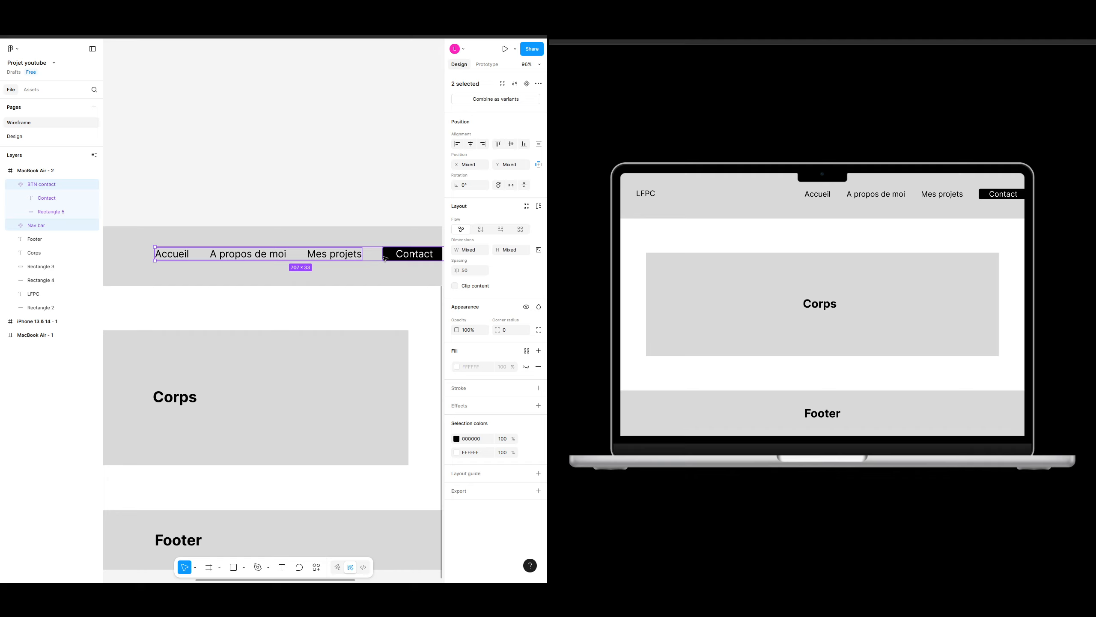
Step: Move the Nav bar and Contact button slightly left and nudge them up 3 px in the header
{"action": "left_click_drag", "start_coordinate": [372, 253], "coordinate": [355, 257]}
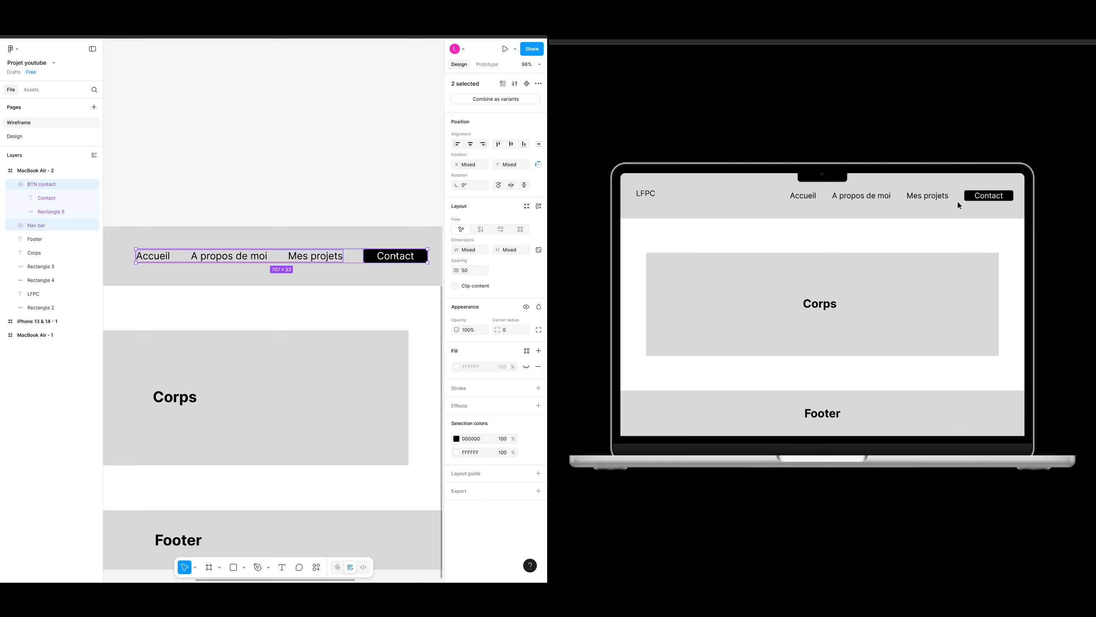
{"action": "key", "text": "alt"}
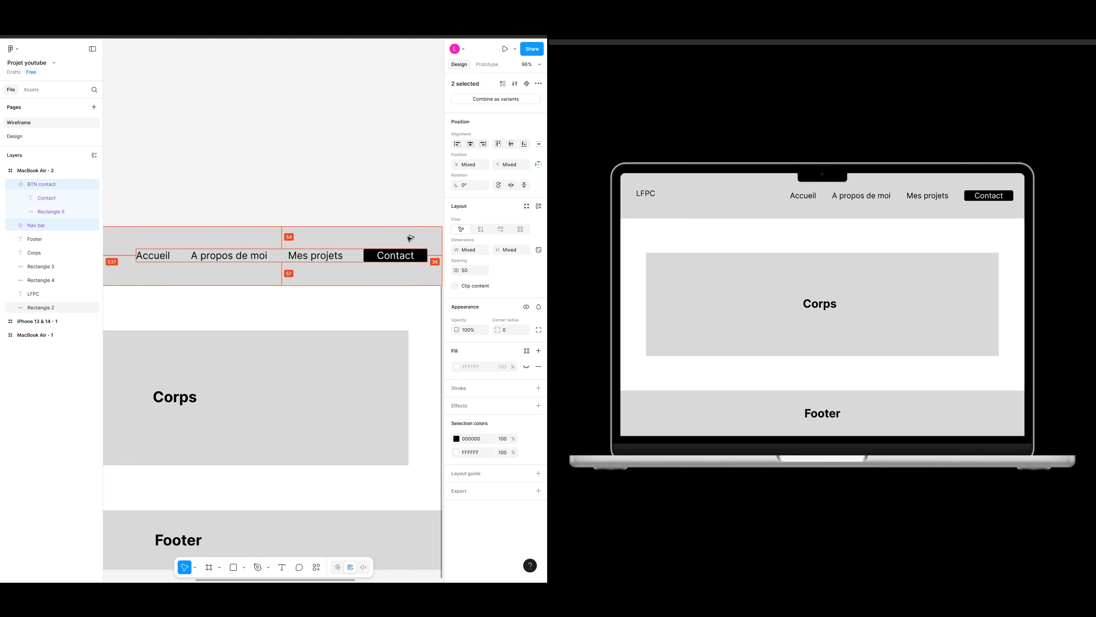
{"action": "key", "text": "Up"}
{"action": "key", "text": "Up"}
{"action": "key", "text": "Up"}
{"action": "key", "text": "Up"}
{"action": "key", "text": "Up"}
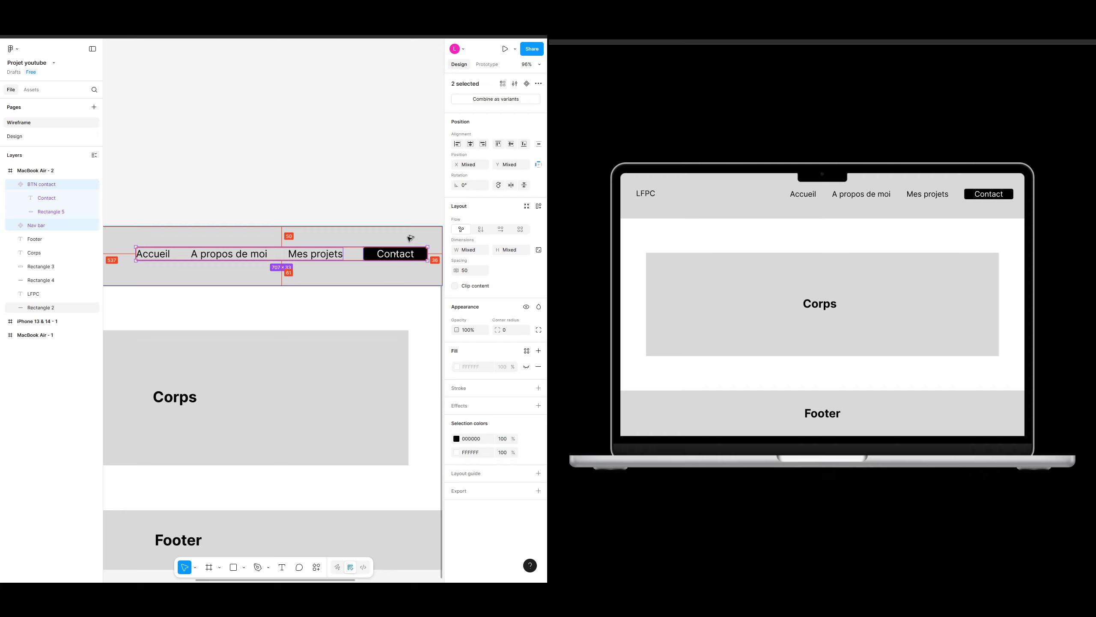
Step: Nudge the Nav bar and Contact button further left within the header
{"action": "key", "text": "Left"}
{"action": "key", "text": "Left"}
{"action": "key", "text": "Left"}
{"action": "key", "text": "Left"}
{"action": "key", "text": "Left"}
{"action": "key", "text": "Left"}
{"action": "key", "text": "Left"}
{"action": "key", "text": "Left"}
{"action": "key", "text": "Left"}
{"action": "key", "text": "Left"}
{"action": "key", "text": "Left"}
{"action": "key", "text": "Left"}
{"action": "key", "text": "Left"}
{"action": "key", "text": "Left"}
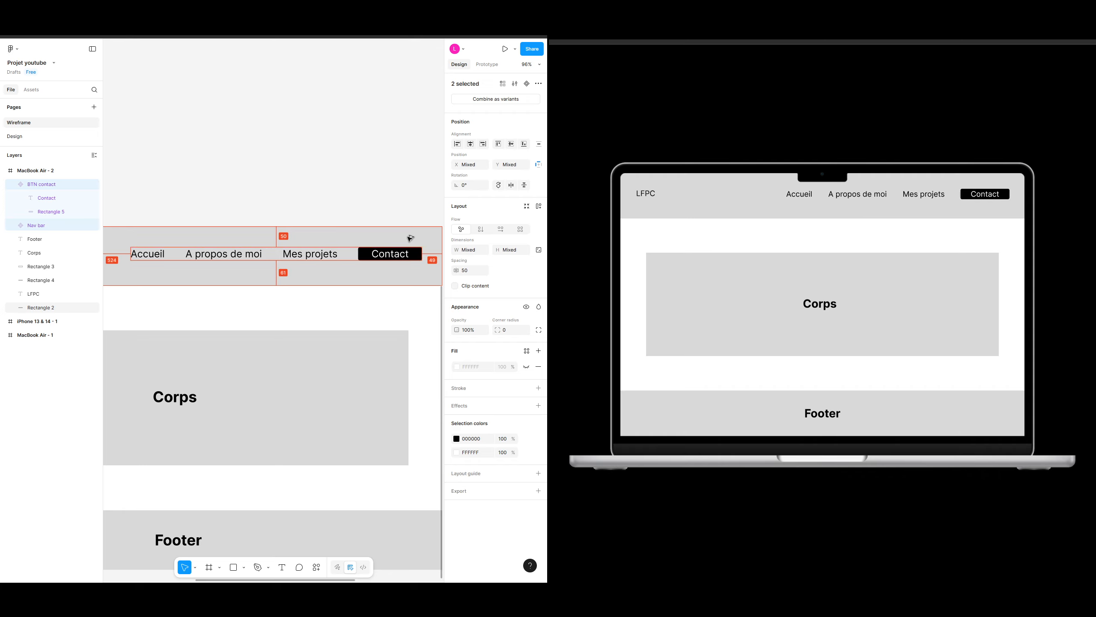
Step: Zoom out and inspect the positions of the logo, Nav bar and Contact button in the header
{"action": "scroll", "coordinate": [414, 202], "scroll_direction": "up", "scroll_amount": 1}
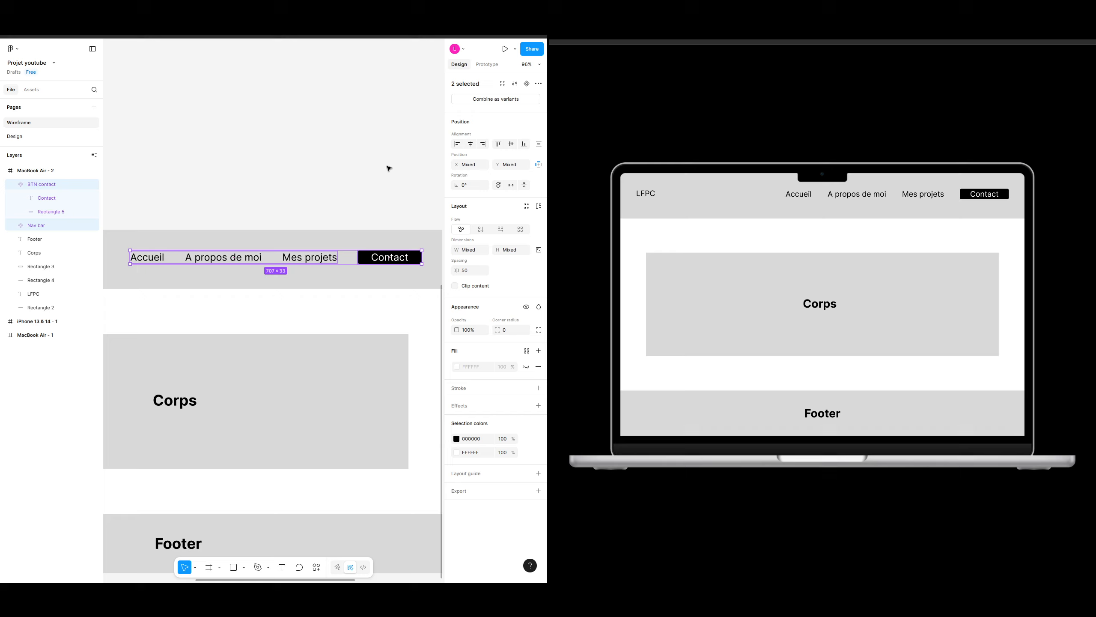
{"action": "left_click", "coordinate": [368, 181]}
{"action": "left_click_drag", "start_coordinate": [263, 184], "coordinate": [315, 179]}
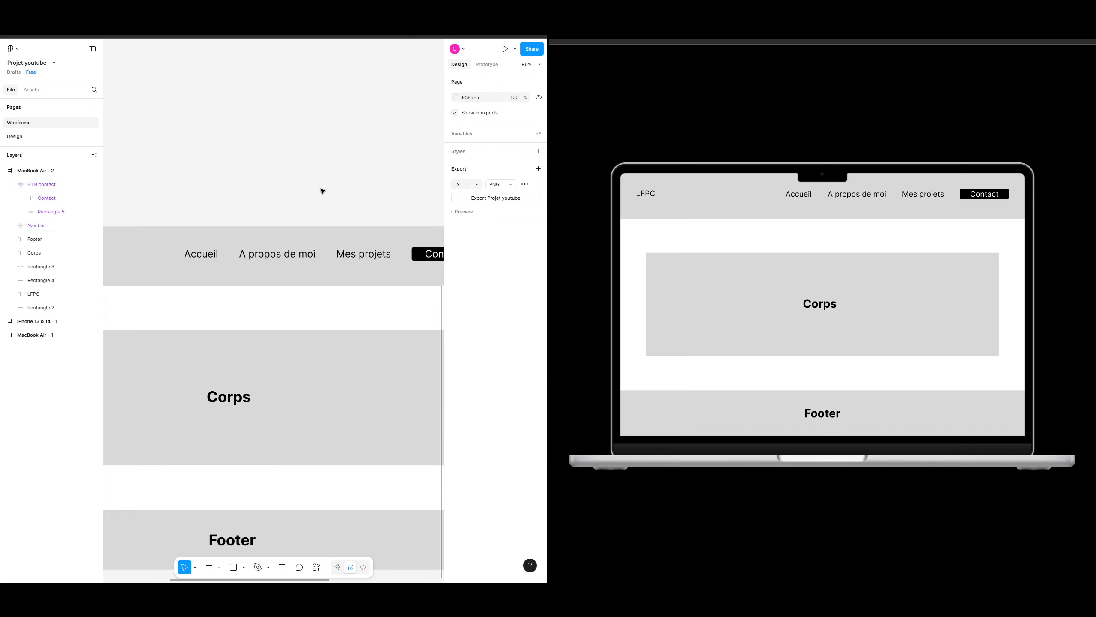
{"action": "scroll", "coordinate": [331, 201], "scroll_direction": "down", "scroll_amount": 3}
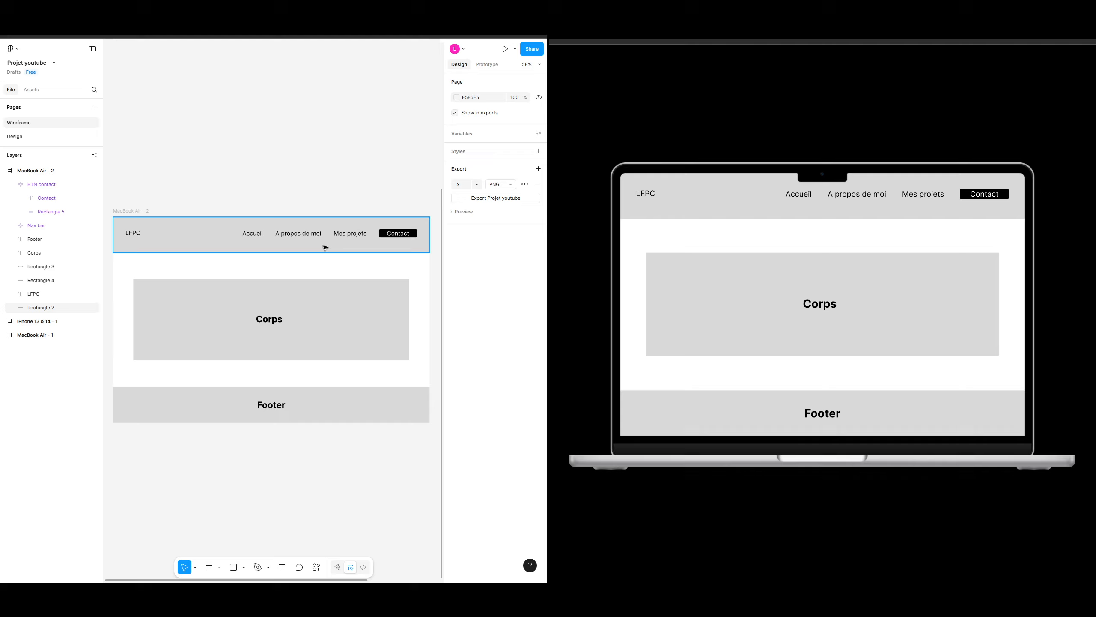
{"action": "left_click", "coordinate": [134, 234]}
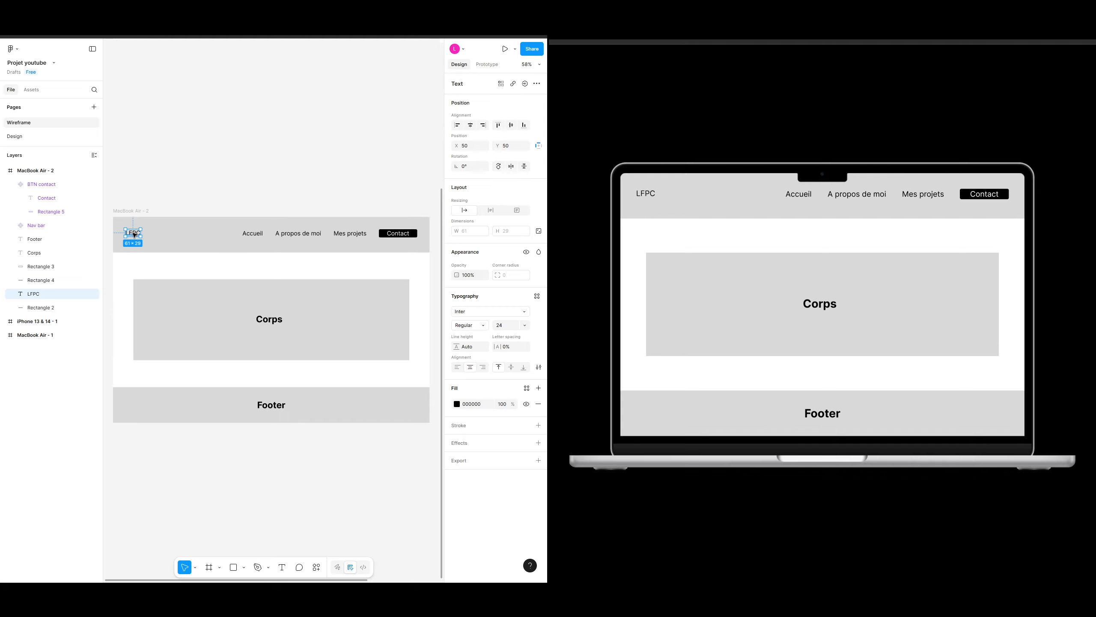
{"action": "left_click", "coordinate": [260, 235]}
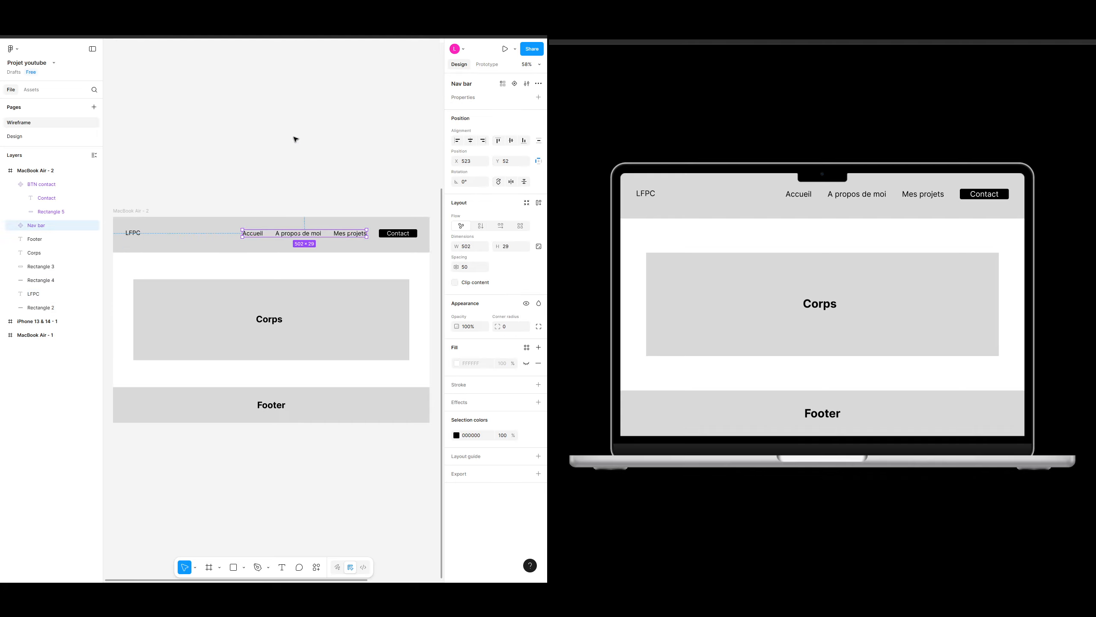
{"action": "left_click", "coordinate": [399, 238]}
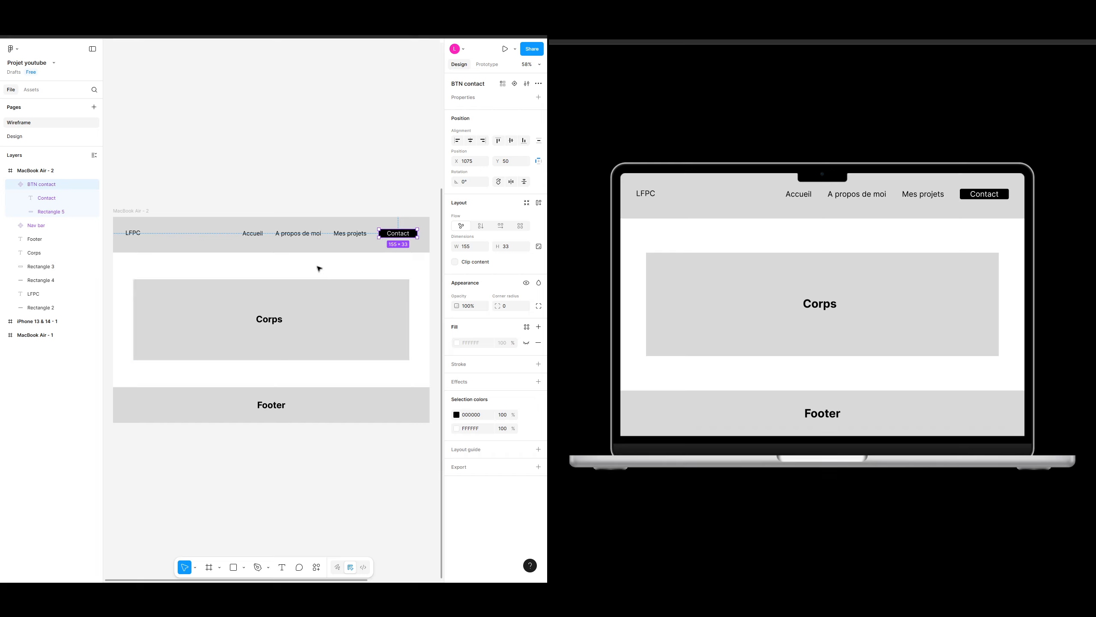
{"action": "left_click", "coordinate": [257, 235]}
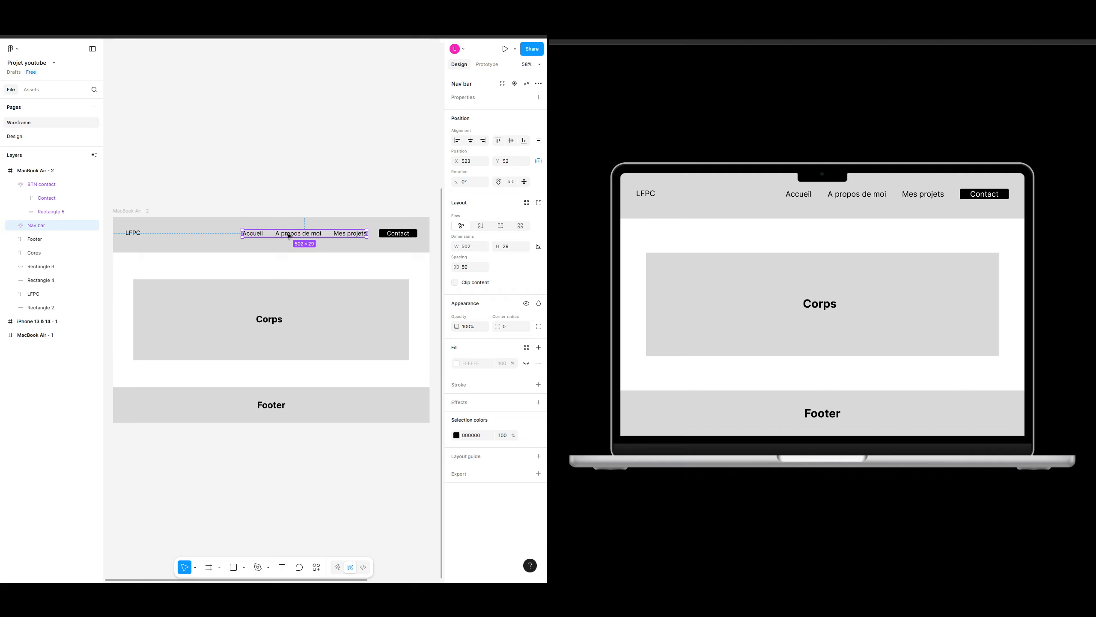
{"action": "left_click", "coordinate": [393, 236]}
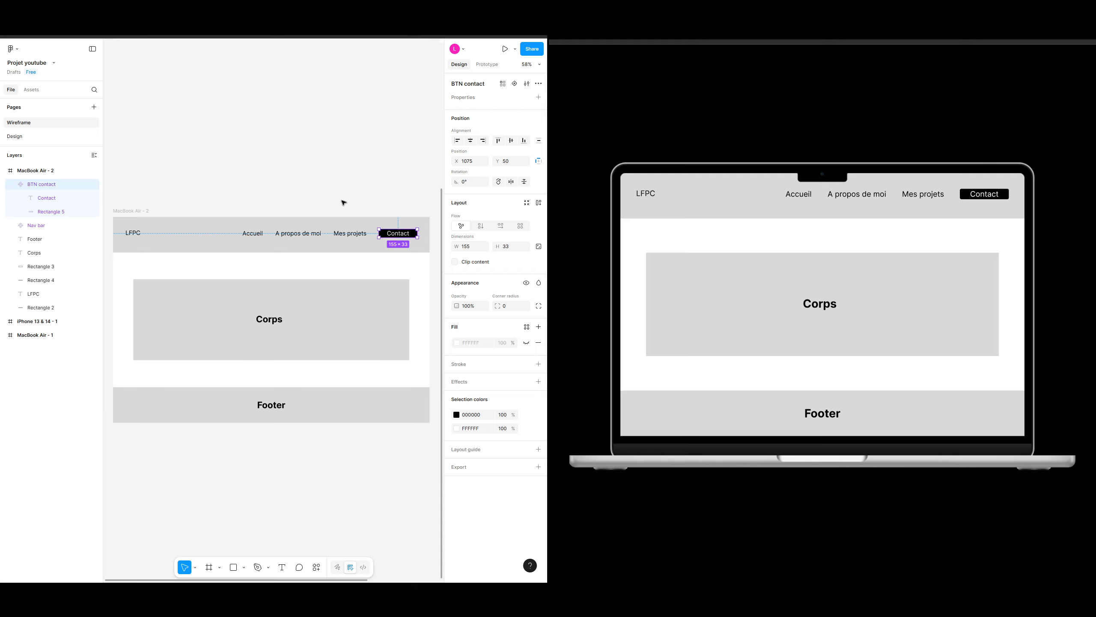
{"action": "left_click", "coordinate": [338, 160]}
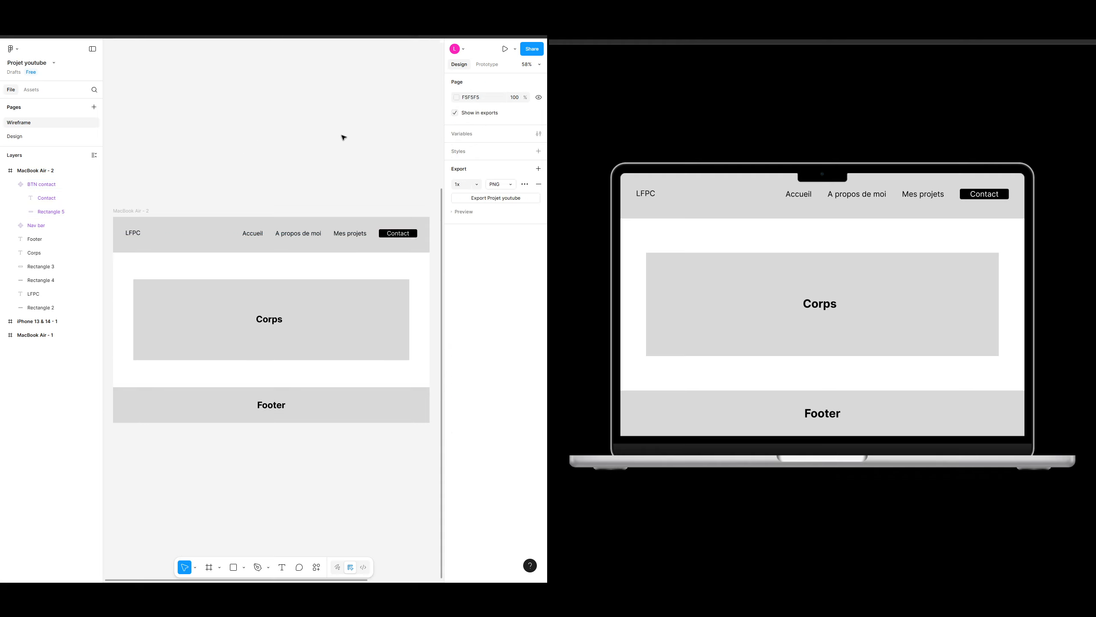
Step: Shorten the header rectangle's height to about 121
{"action": "left_click", "coordinate": [183, 239]}
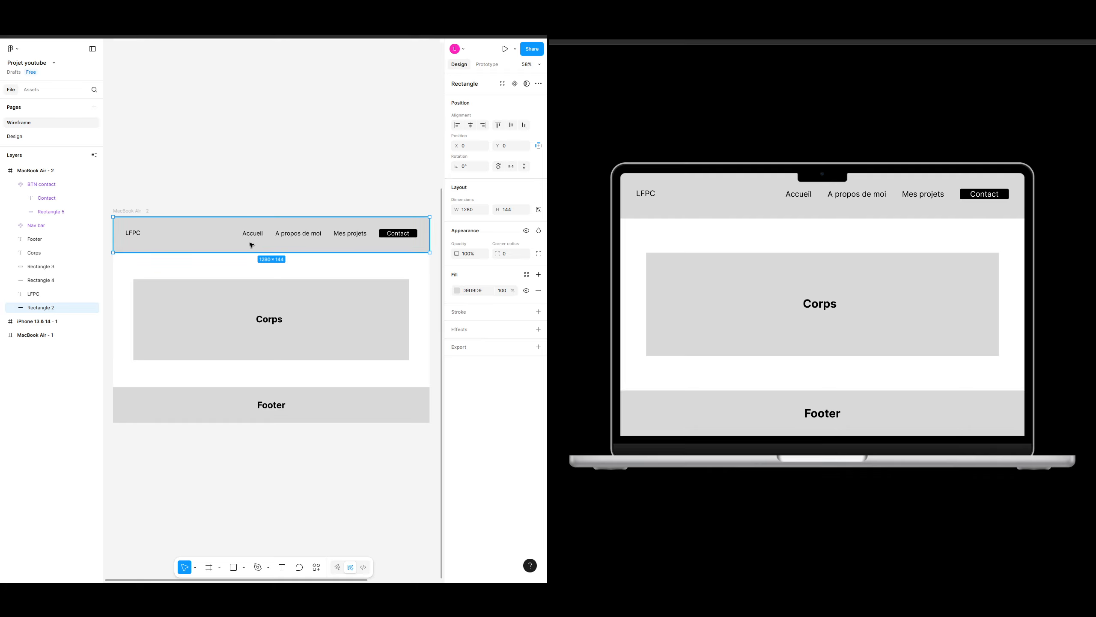
{"action": "left_click_drag", "start_coordinate": [216, 252], "coordinate": [217, 247]}
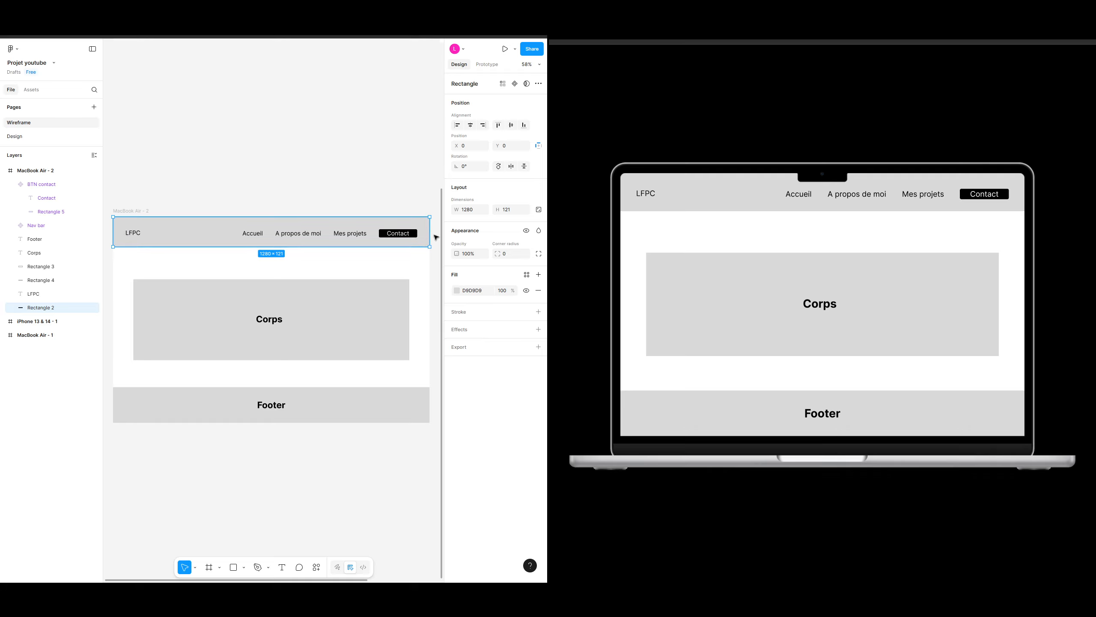
{"action": "left_click", "coordinate": [411, 255]}
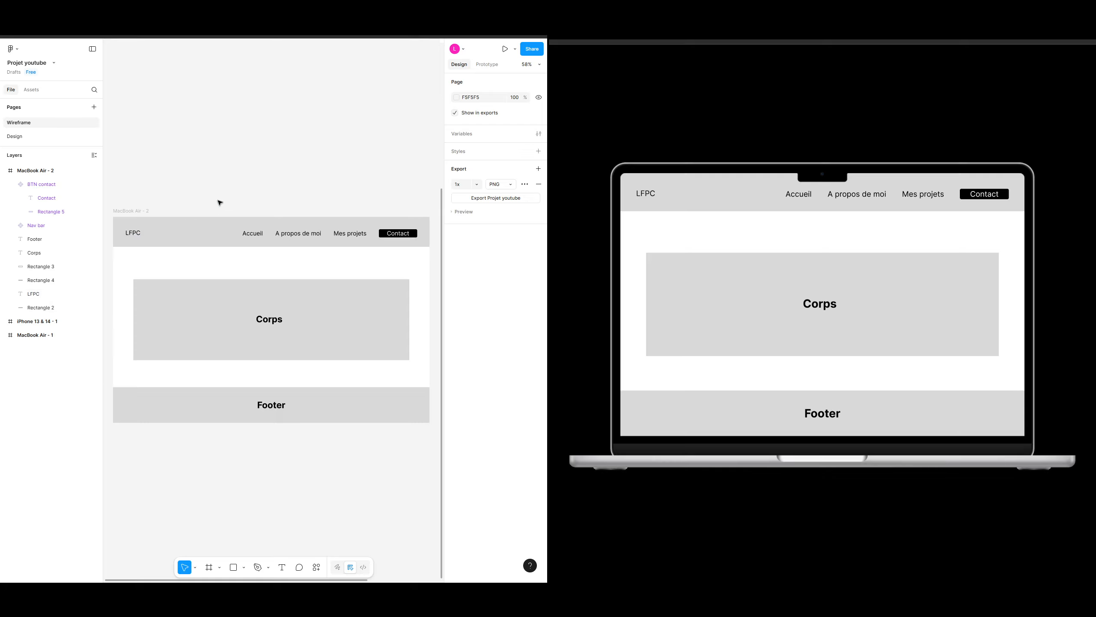
Step: Check the alignment of the logo, Nav bar, Contact button and header rectangle after the resize
{"action": "left_click", "coordinate": [130, 226]}
{"action": "left_click", "coordinate": [308, 149]}
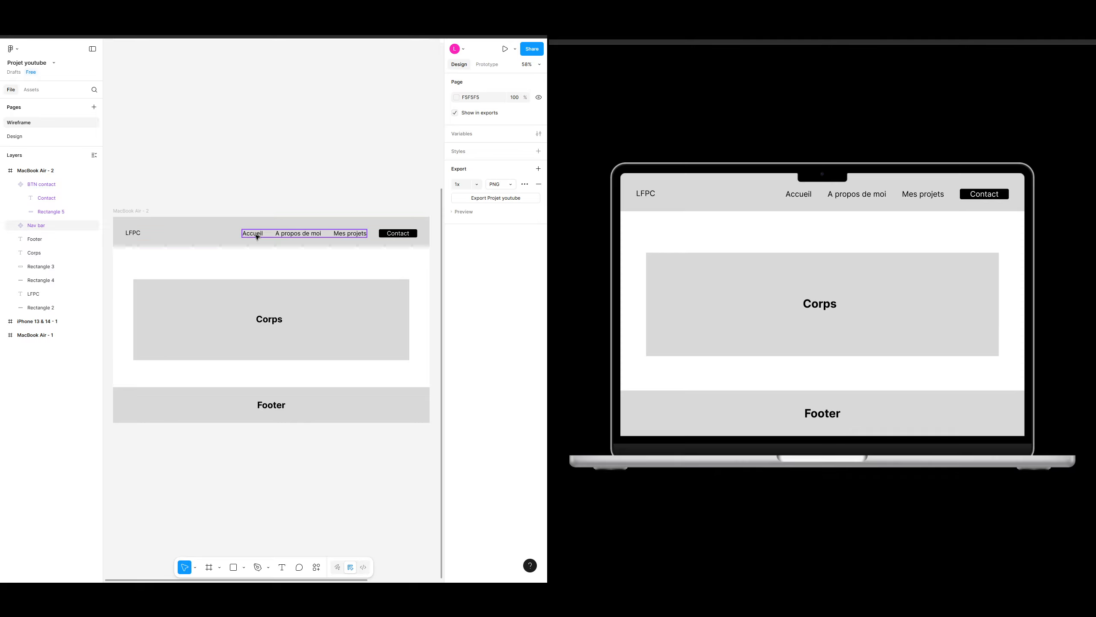
{"action": "left_click", "coordinate": [168, 225]}
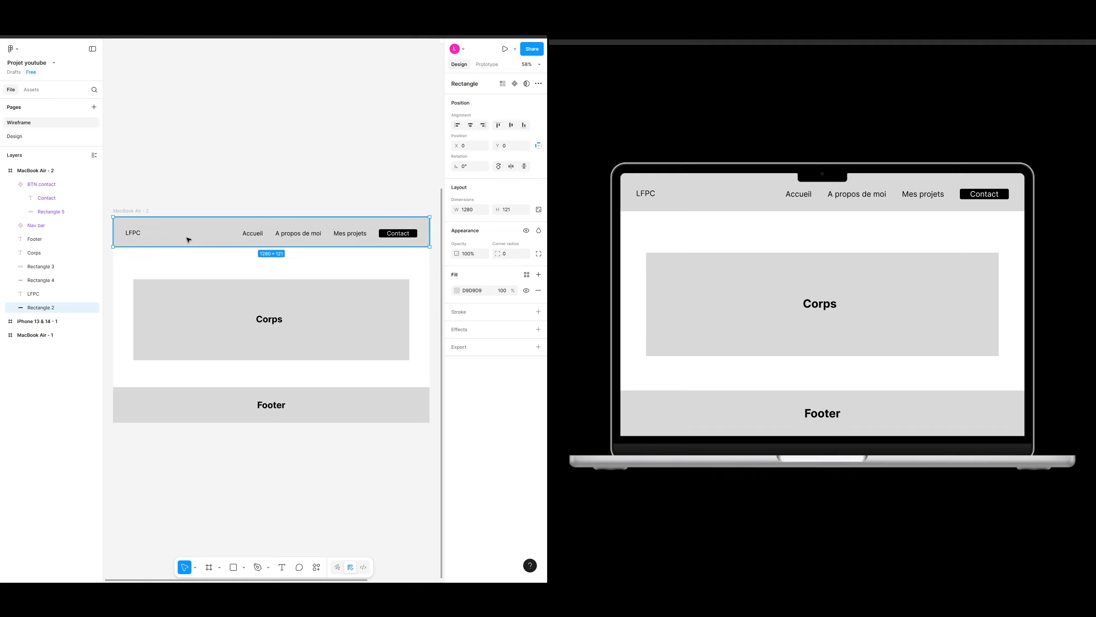
{"action": "left_click", "coordinate": [137, 234]}
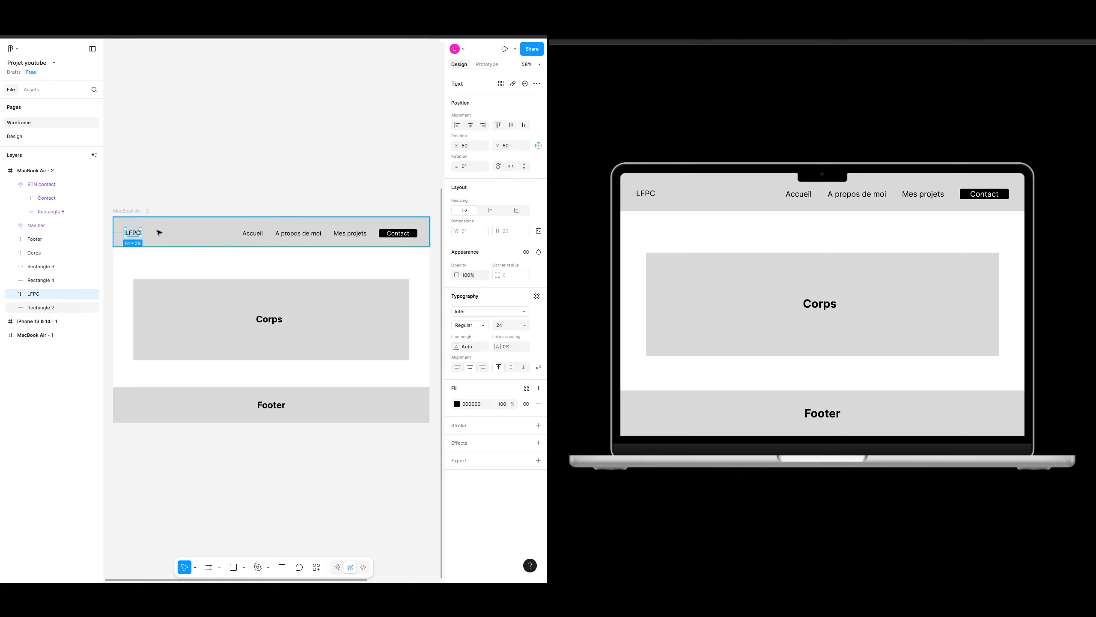
{"action": "left_click", "coordinate": [267, 235]}
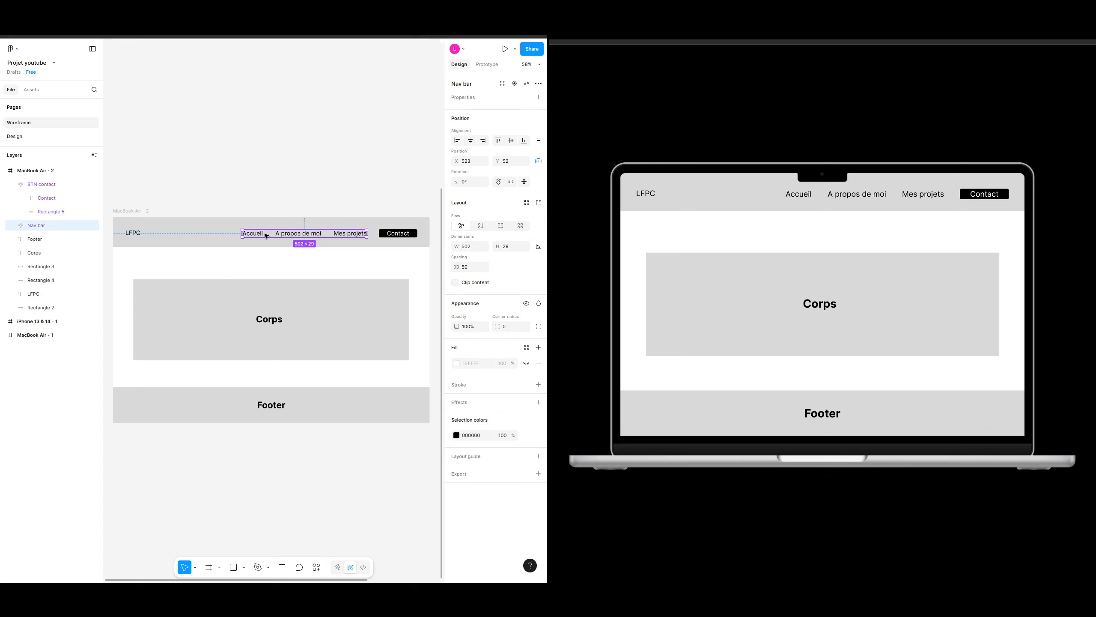
{"action": "left_click", "coordinate": [13, 225]}
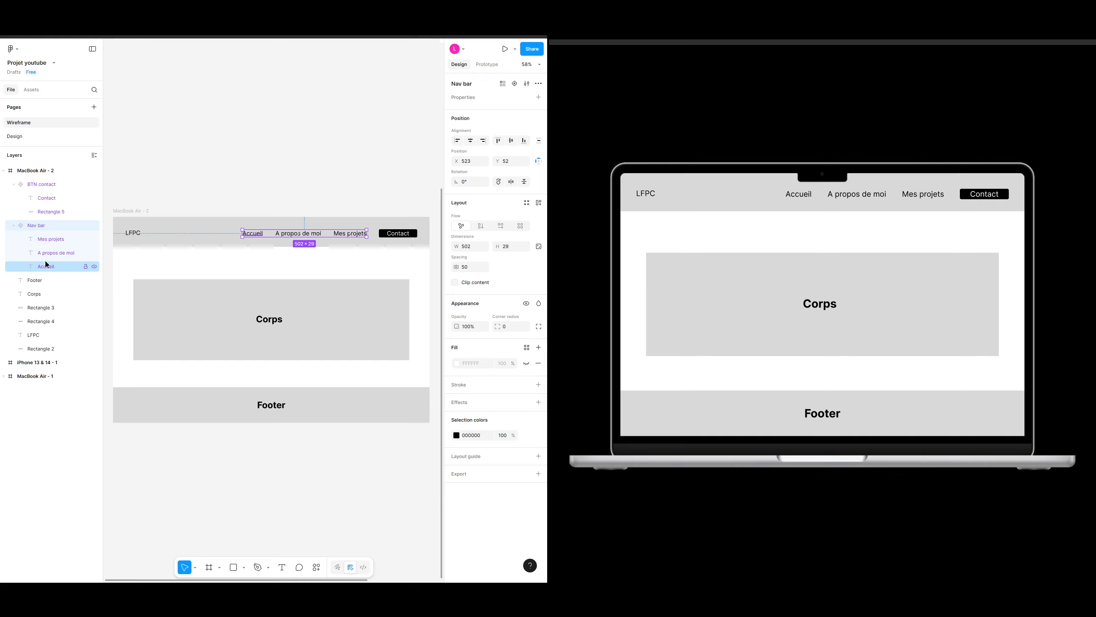
{"action": "left_click", "coordinate": [388, 235]}
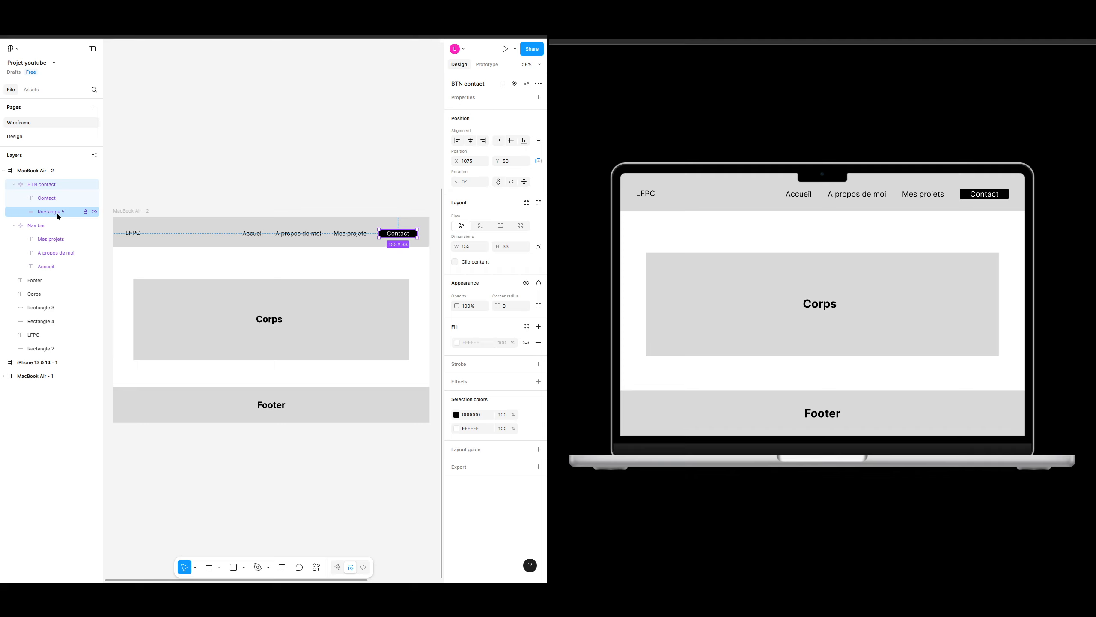
{"action": "left_click", "coordinate": [343, 141]}
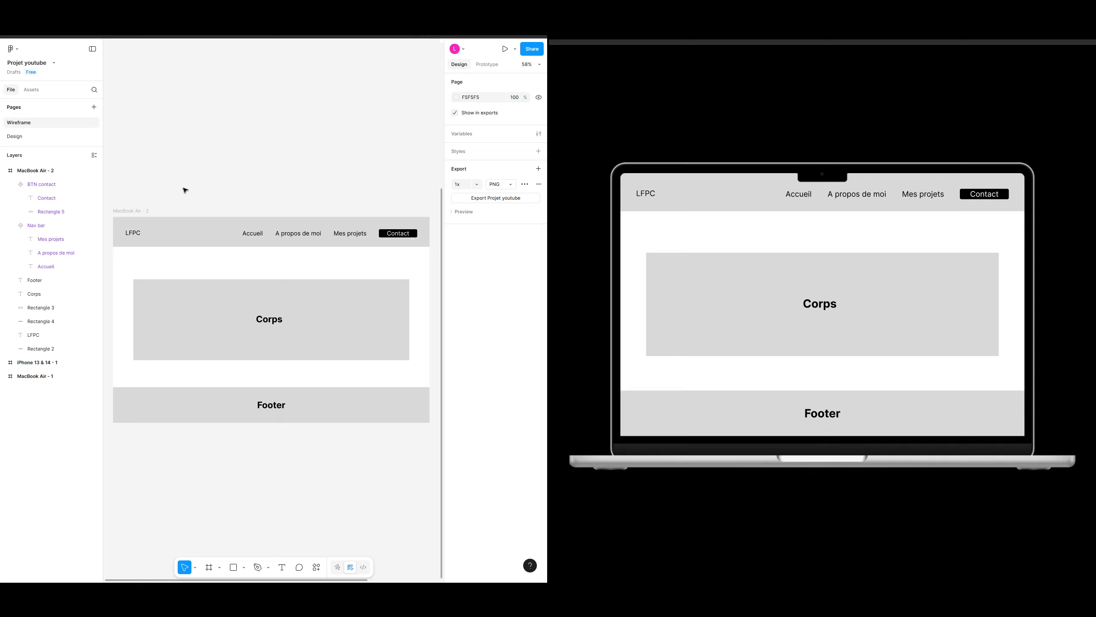
{"action": "left_click", "coordinate": [131, 233]}
{"action": "left_click", "coordinate": [201, 222]}
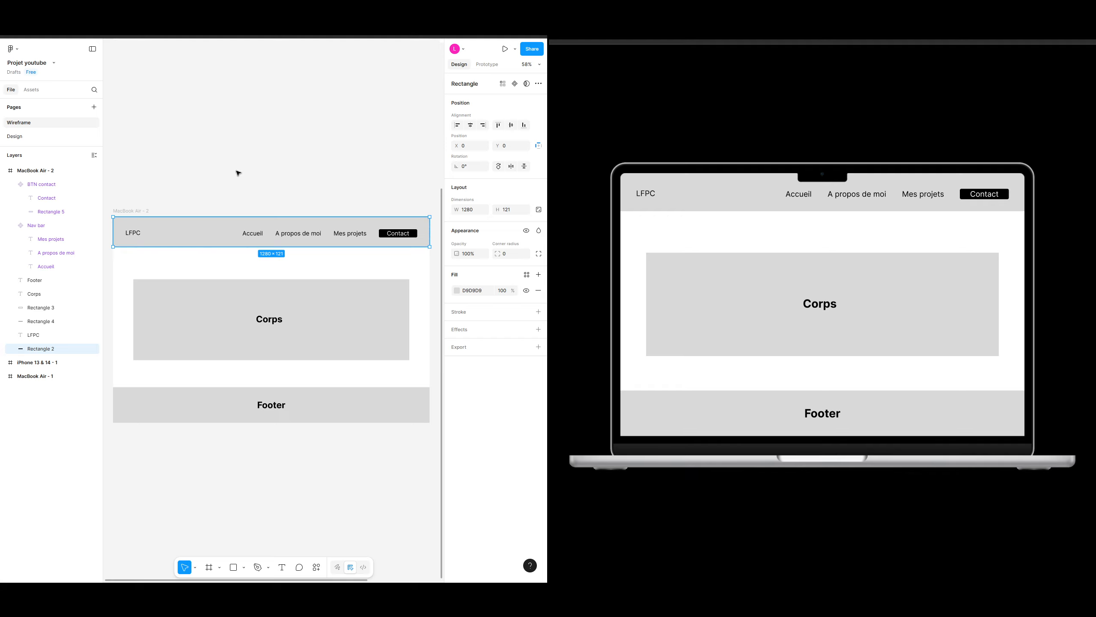
{"action": "left_click", "coordinate": [245, 181]}
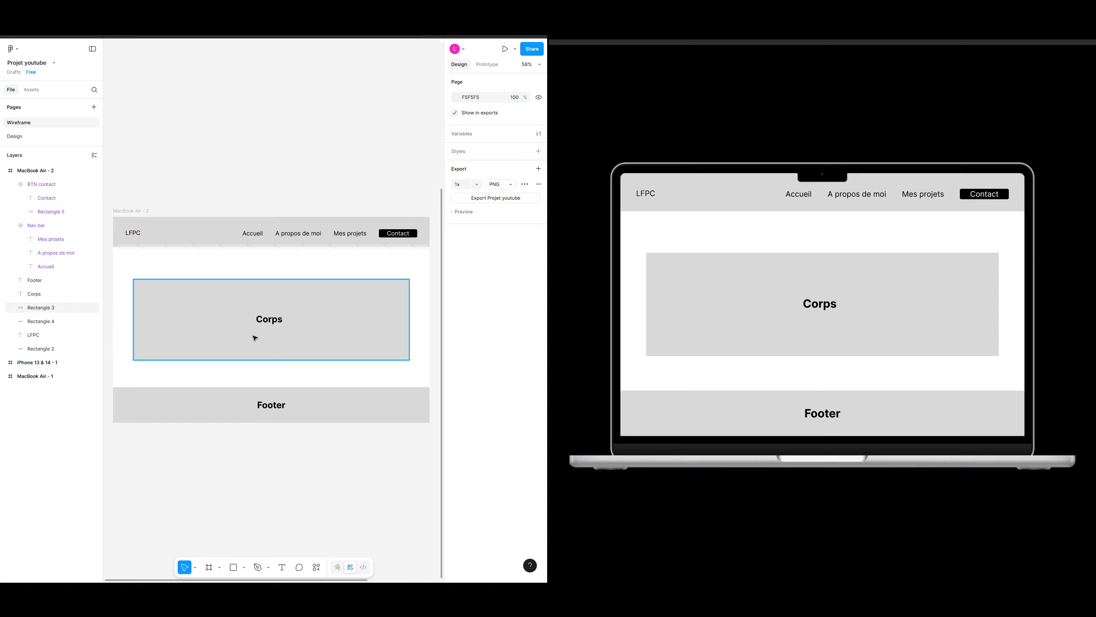
Step: Delete the Corps rectangle and its Corps label from the body
{"action": "left_click", "coordinate": [355, 306]}
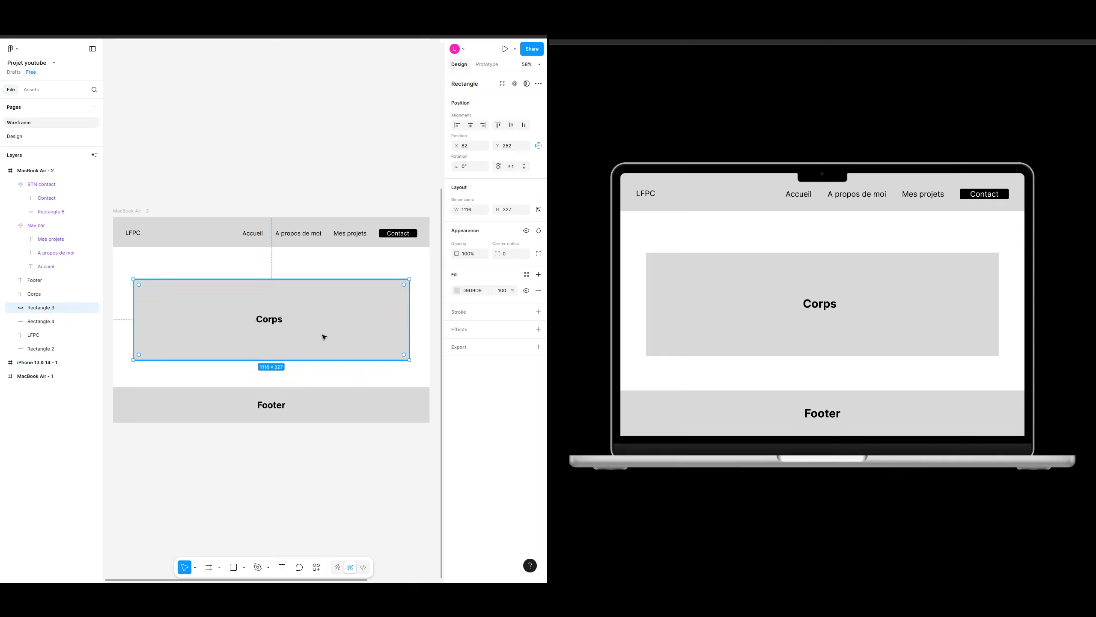
{"action": "key", "text": "Delete"}
{"action": "left_click", "coordinate": [274, 319]}
{"action": "key", "text": "Delete"}
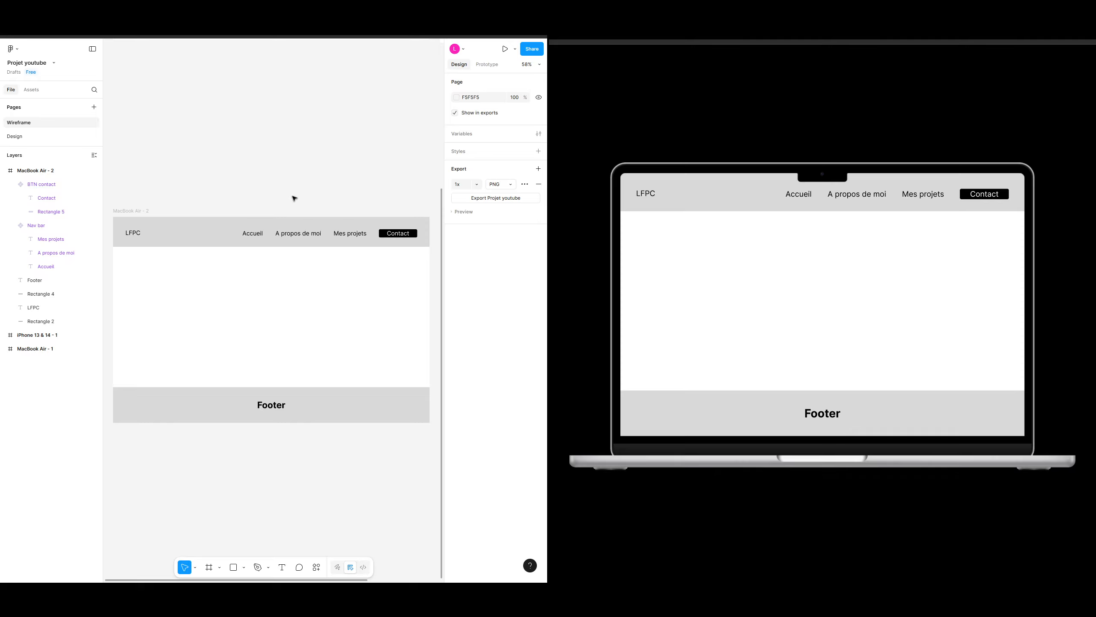
Step: Add a text layer reading TITRE in the body area
{"action": "key", "text": "t"}
{"action": "left_click", "coordinate": [235, 276]}
{"action": "type", "text": "TITRE"}
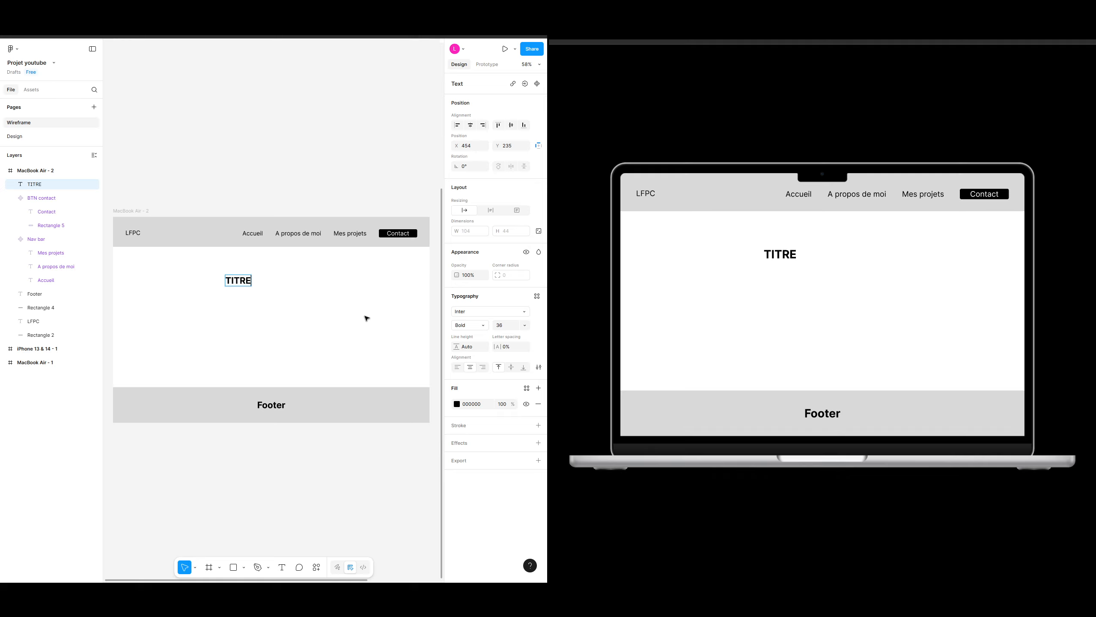
{"action": "key", "text": "Escape"}
Step: Center TITRE horizontally in the frame and set its font size to 48
{"action": "left_click", "coordinate": [471, 126]}
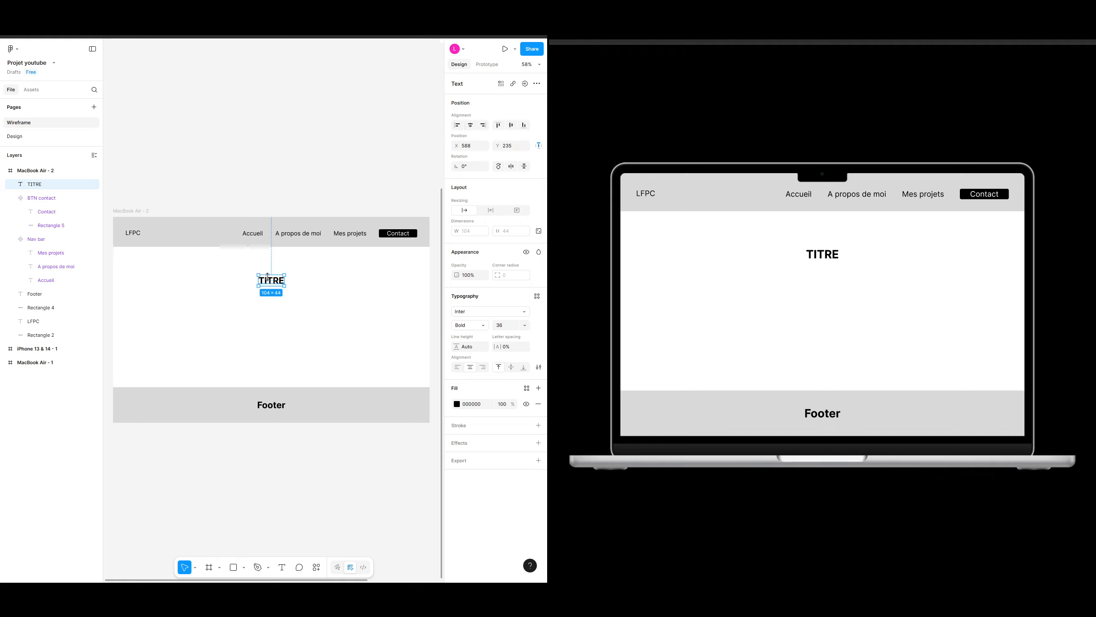
{"action": "left_click", "coordinate": [524, 325]}
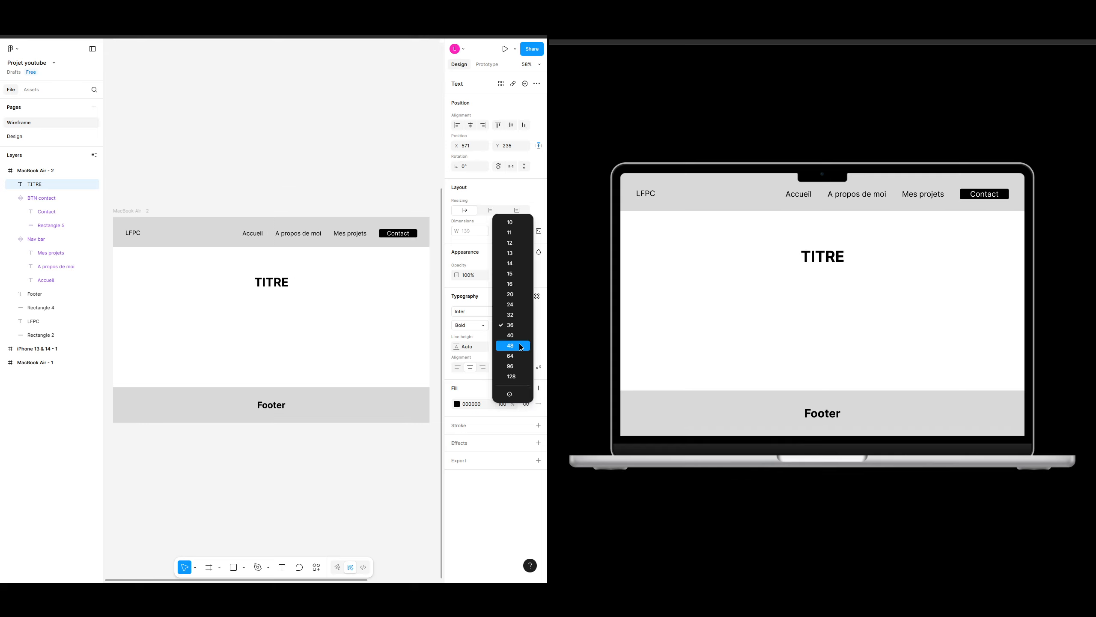
{"action": "left_click", "coordinate": [356, 301]}
{"action": "left_click", "coordinate": [470, 125]}
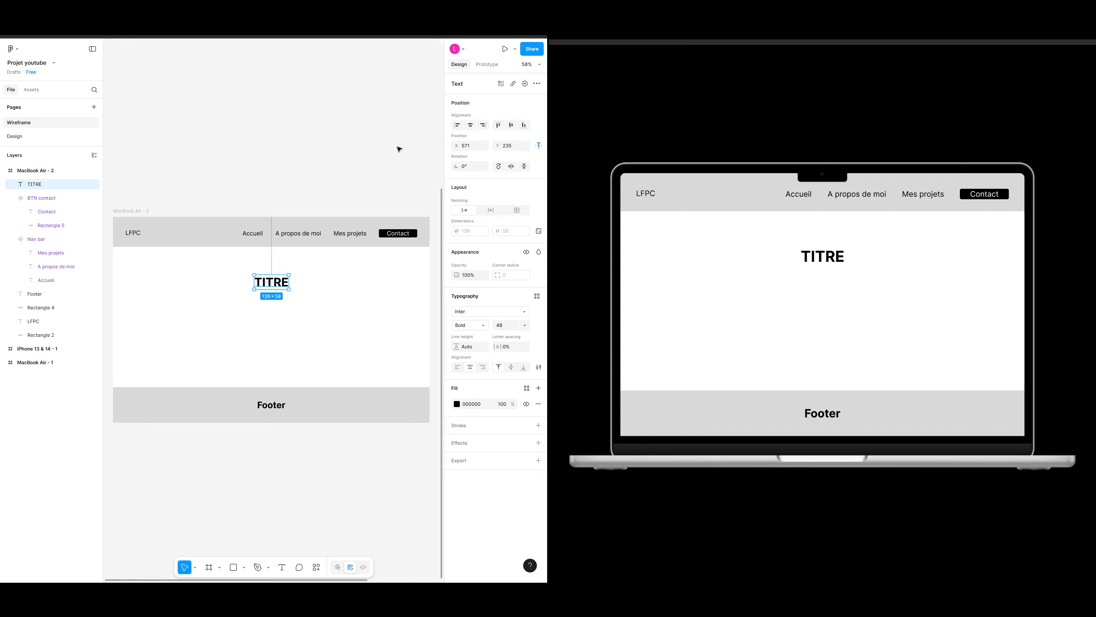
{"action": "left_click", "coordinate": [397, 147]}
Step: Add a text layer reading Slogan ou accroche below the title
{"action": "left_click", "coordinate": [284, 291]}
{"action": "left_click", "coordinate": [290, 318]}
{"action": "key", "text": "t"}
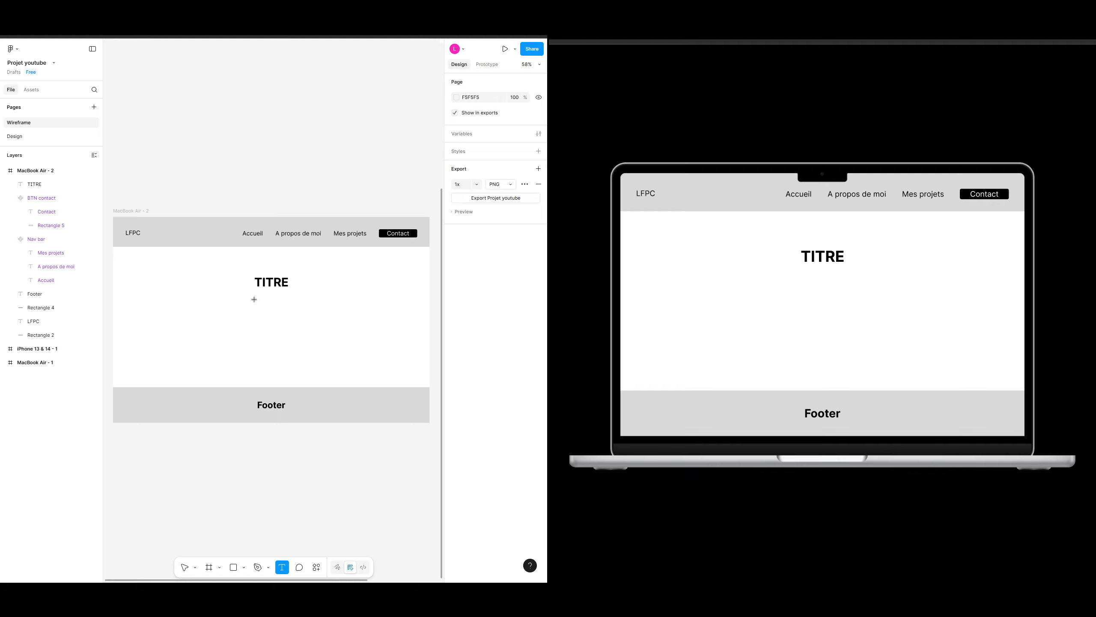
{"action": "left_click", "coordinate": [254, 300]}
{"action": "type", "text": "Slogan o"}
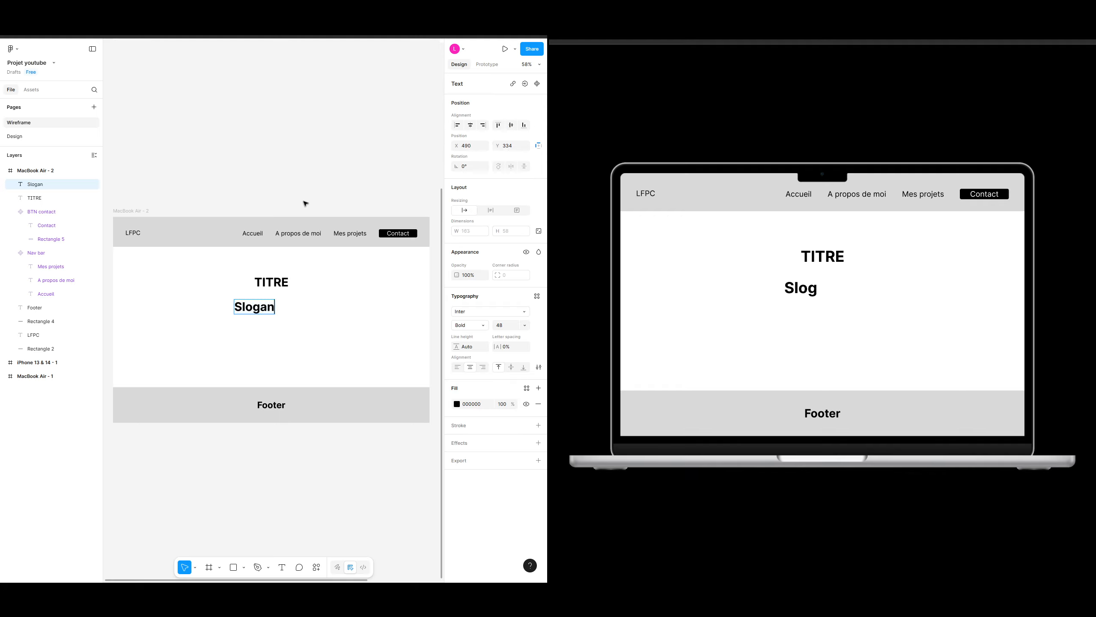
{"action": "type", "text": "ccroche"}
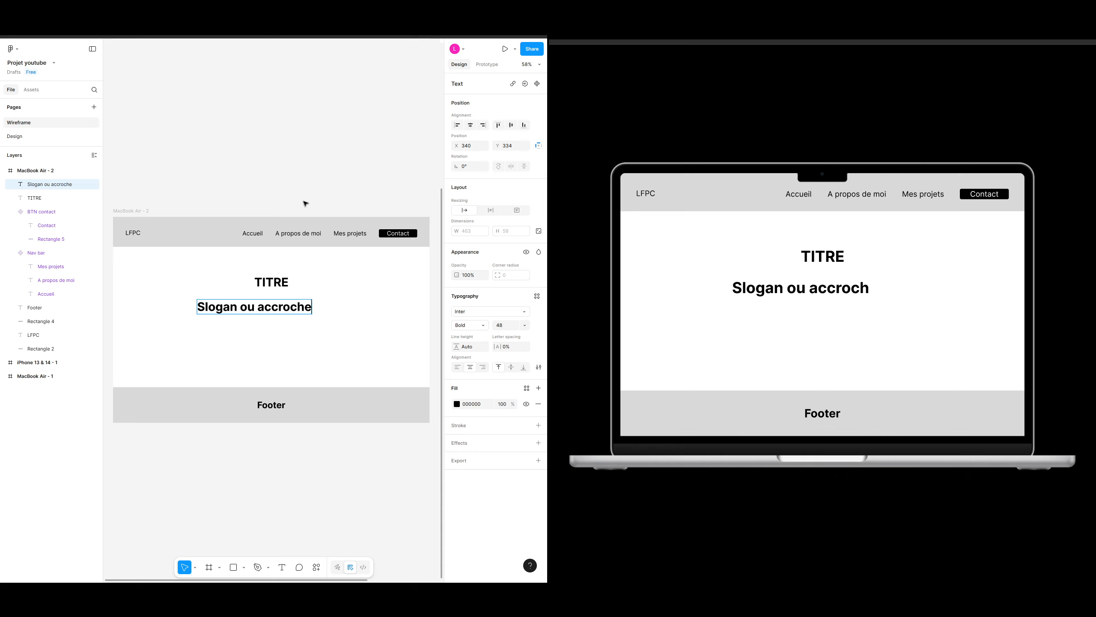
{"action": "key", "text": "Escape"}
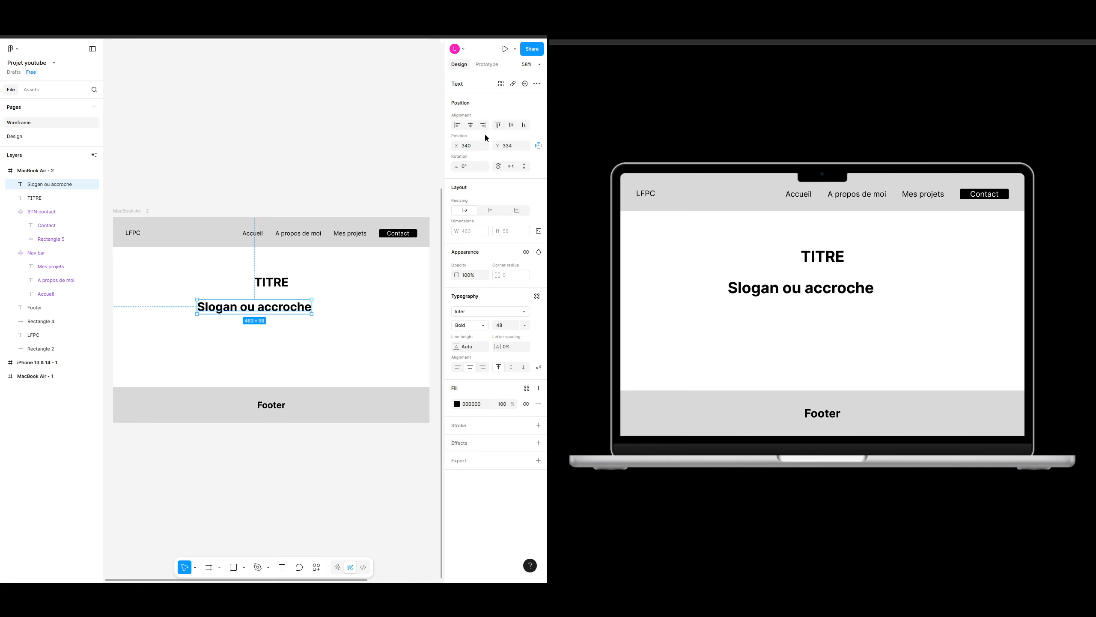
Step: Center the slogan horizontally and nudge it up slightly toward the title
{"action": "left_click", "coordinate": [470, 124]}
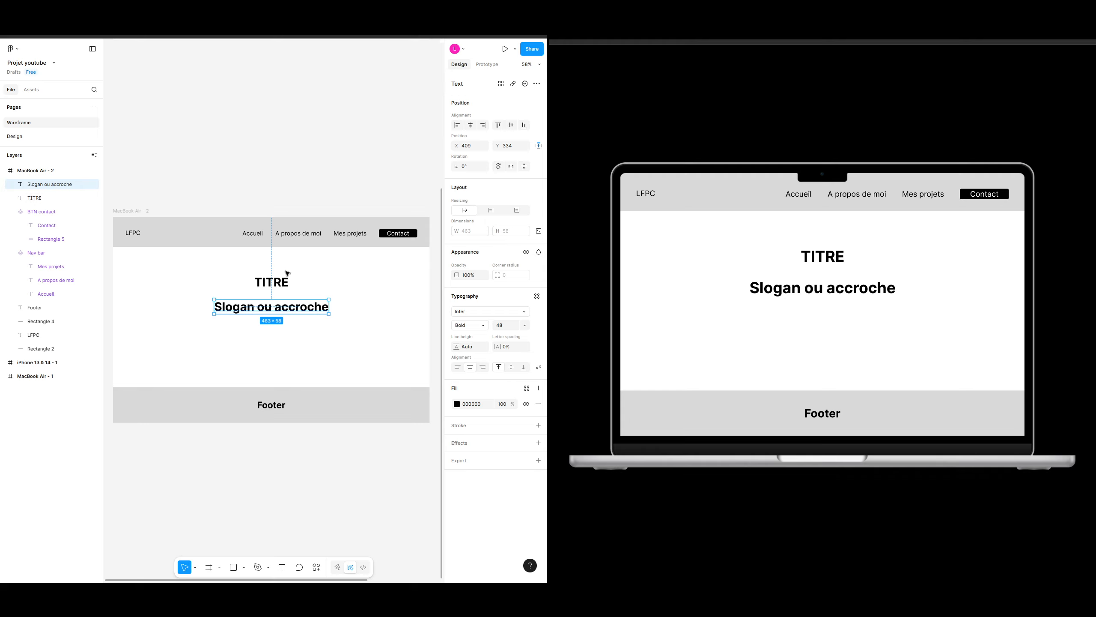
{"action": "key", "text": "alt"}
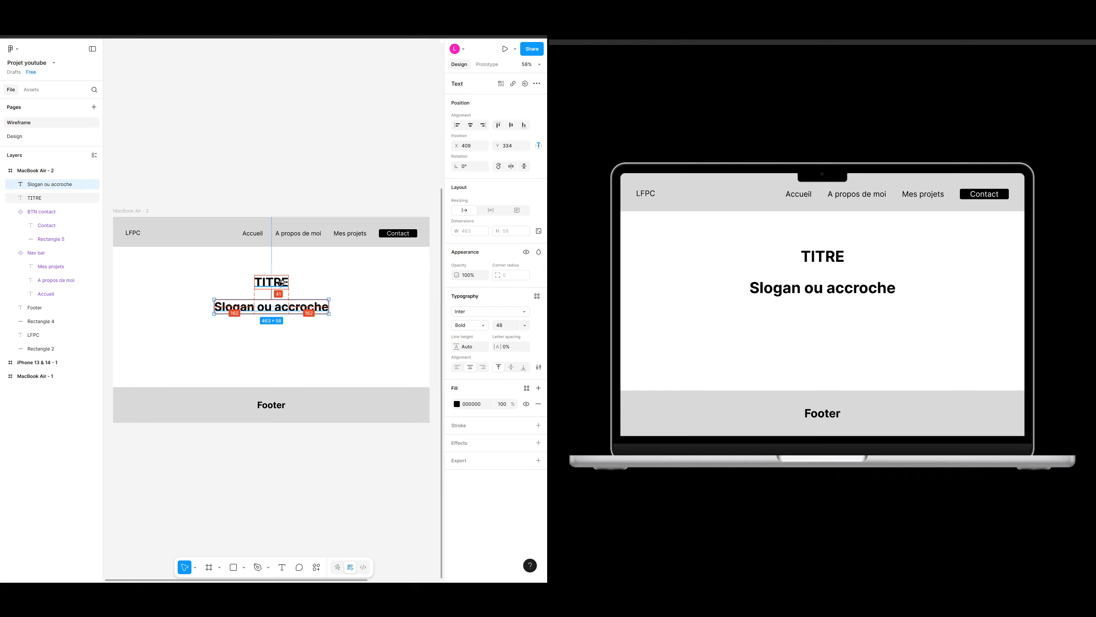
{"action": "key", "text": "Up"}
{"action": "key", "text": "Up"}
{"action": "key", "text": "Up"}
{"action": "key", "text": "Up"}
{"action": "key", "text": "Up"}
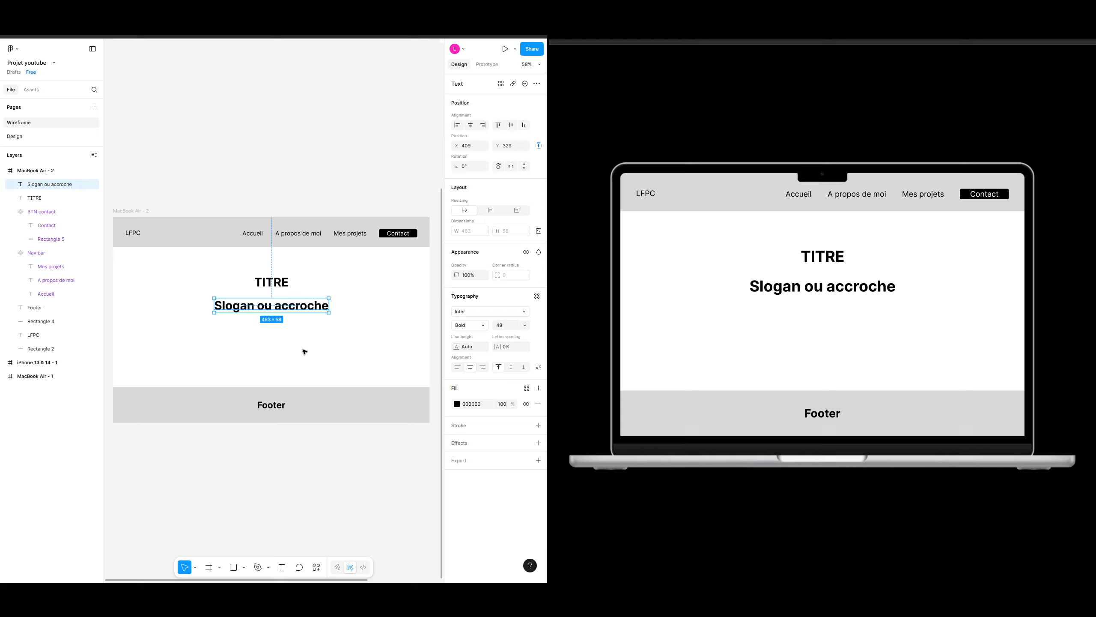
Step: Nudge the slogan down a few pixels to increase its spacing below the title
{"action": "key", "text": "alt"}
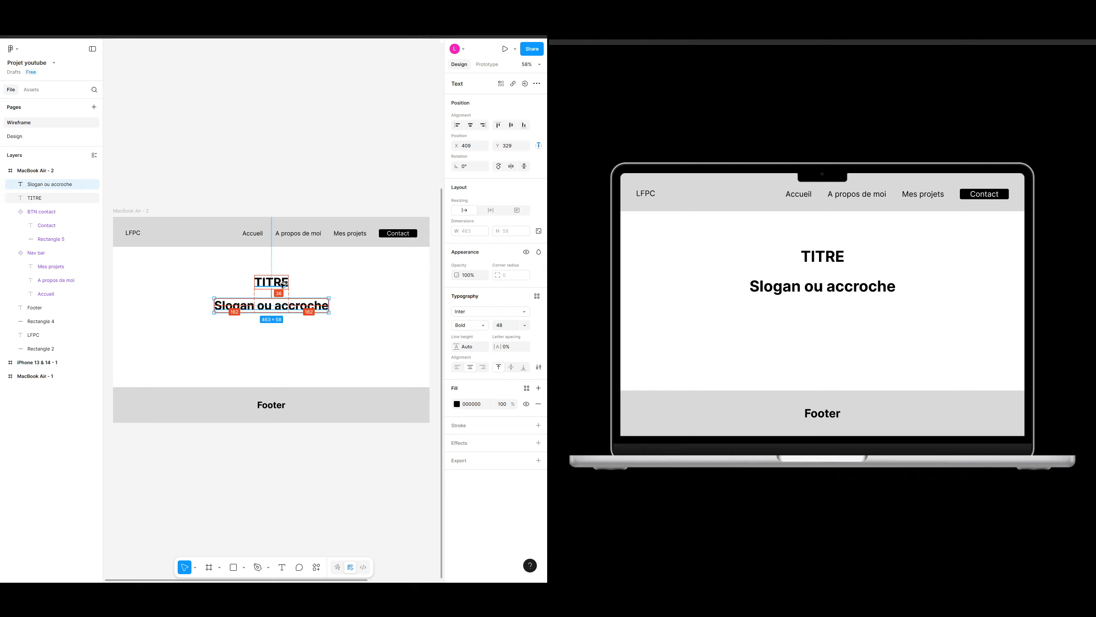
{"action": "key", "text": "Down"}
{"action": "key", "text": "Down"}
{"action": "key", "text": "Down"}
{"action": "key", "text": "Down"}
{"action": "key", "text": "Down"}
{"action": "key", "text": "Down"}
{"action": "key", "text": "Down"}
{"action": "key", "text": "Down"}
{"action": "key", "text": "Down"}
{"action": "key", "text": "Down"}
{"action": "key", "text": "Down"}
{"action": "key", "text": "Down"}
{"action": "key", "text": "Down"}
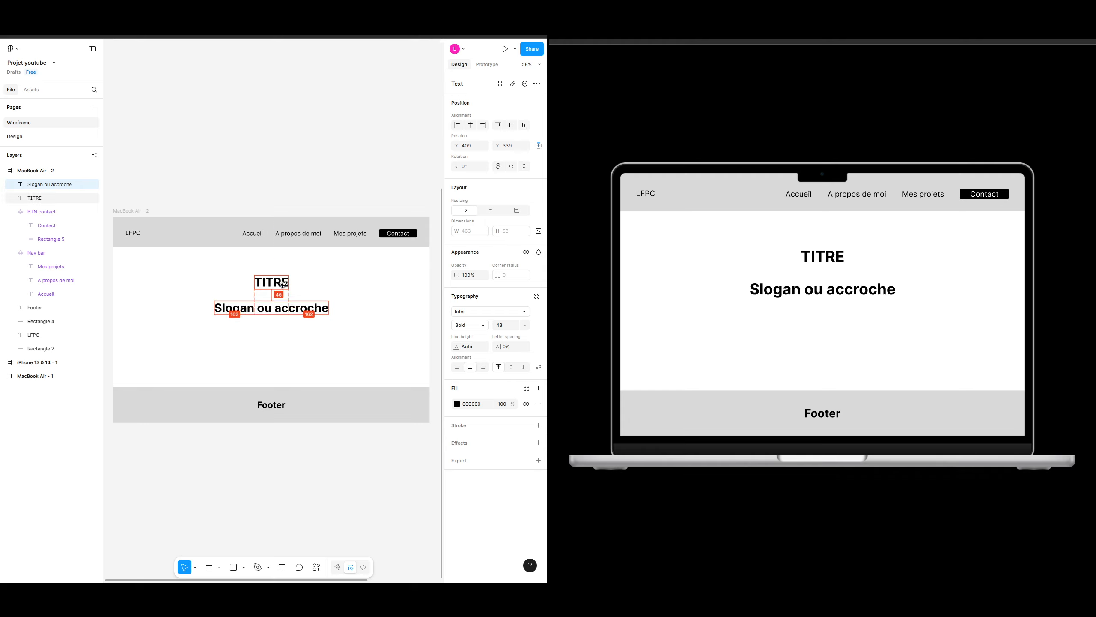
{"action": "key", "text": "Down"}
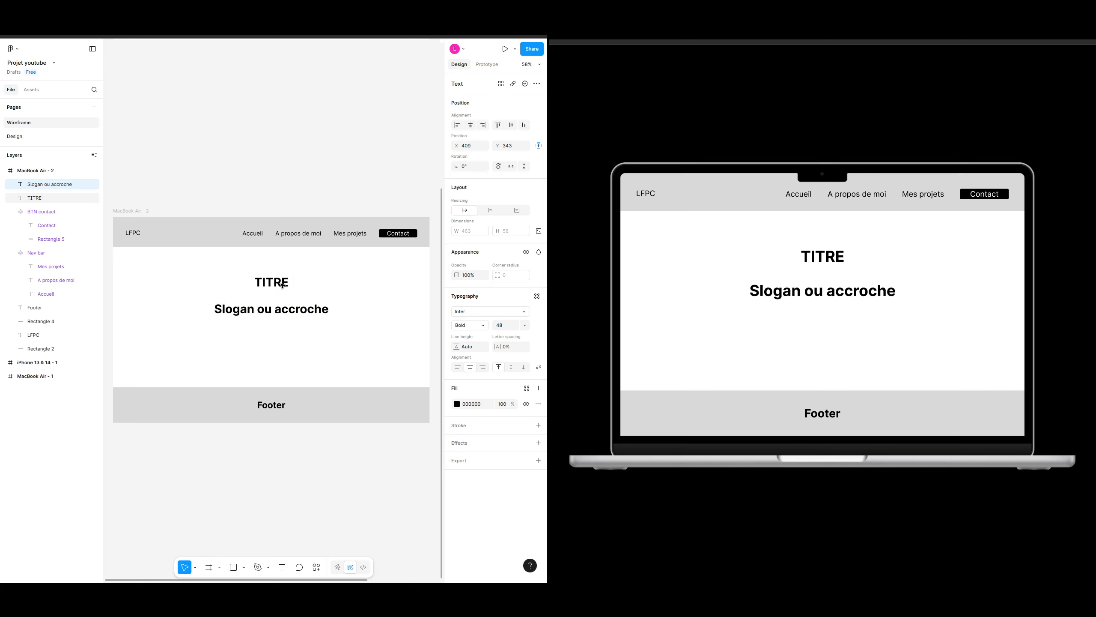
Step: Set the slogan's font size to 24
{"action": "left_click", "coordinate": [376, 301]}
{"action": "left_click", "coordinate": [294, 310]}
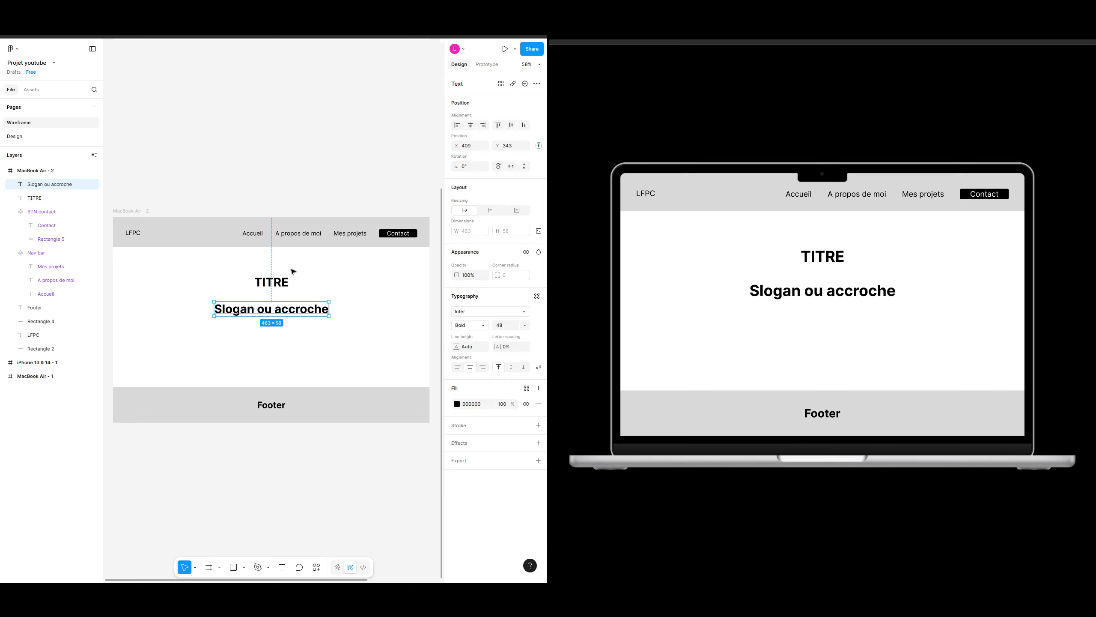
{"action": "left_click", "coordinate": [317, 289]}
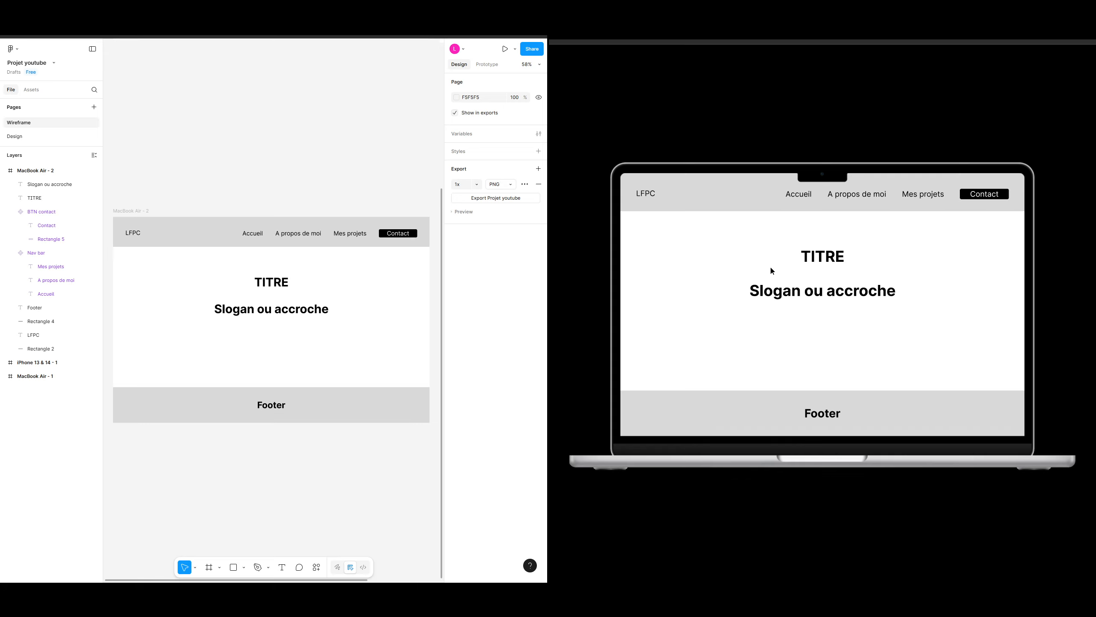
{"action": "left_click", "coordinate": [324, 310]}
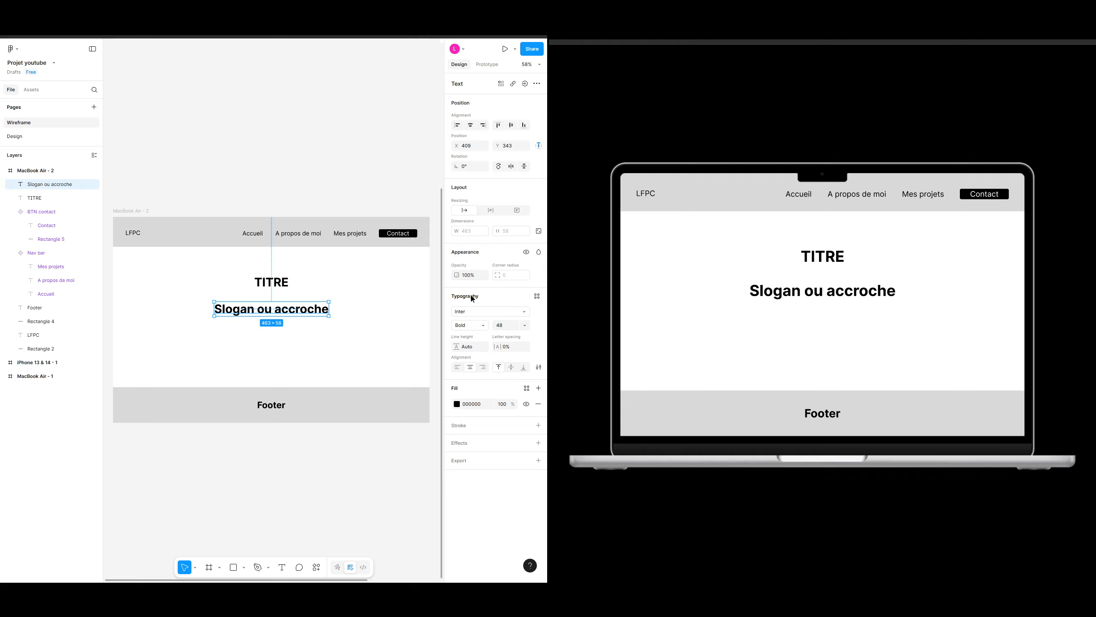
{"action": "left_click", "coordinate": [527, 325]}
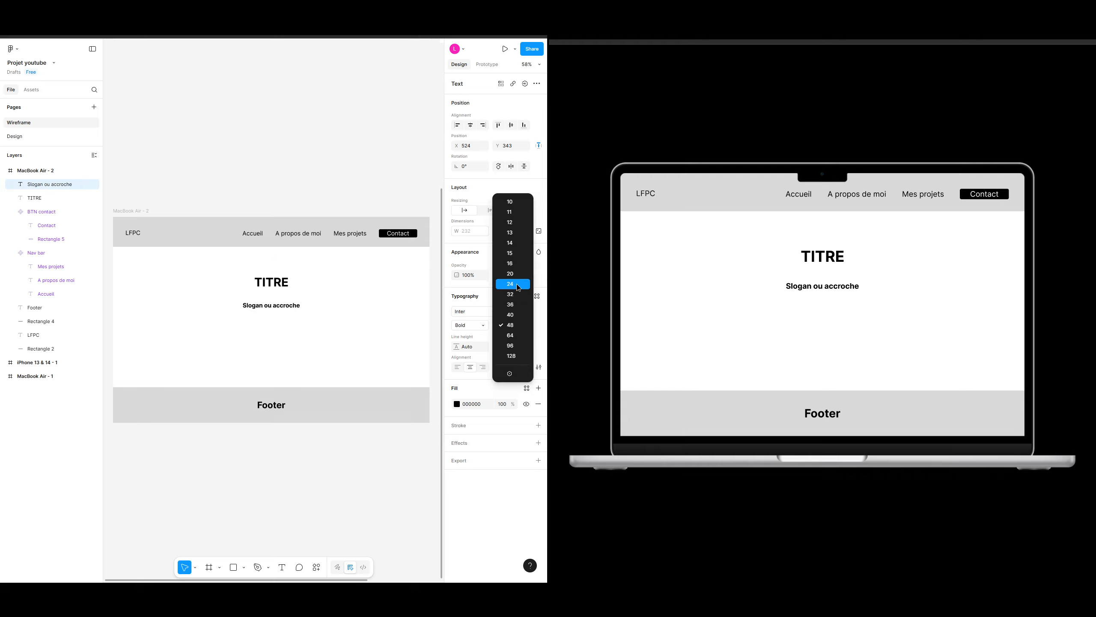
{"action": "left_click", "coordinate": [518, 285]}
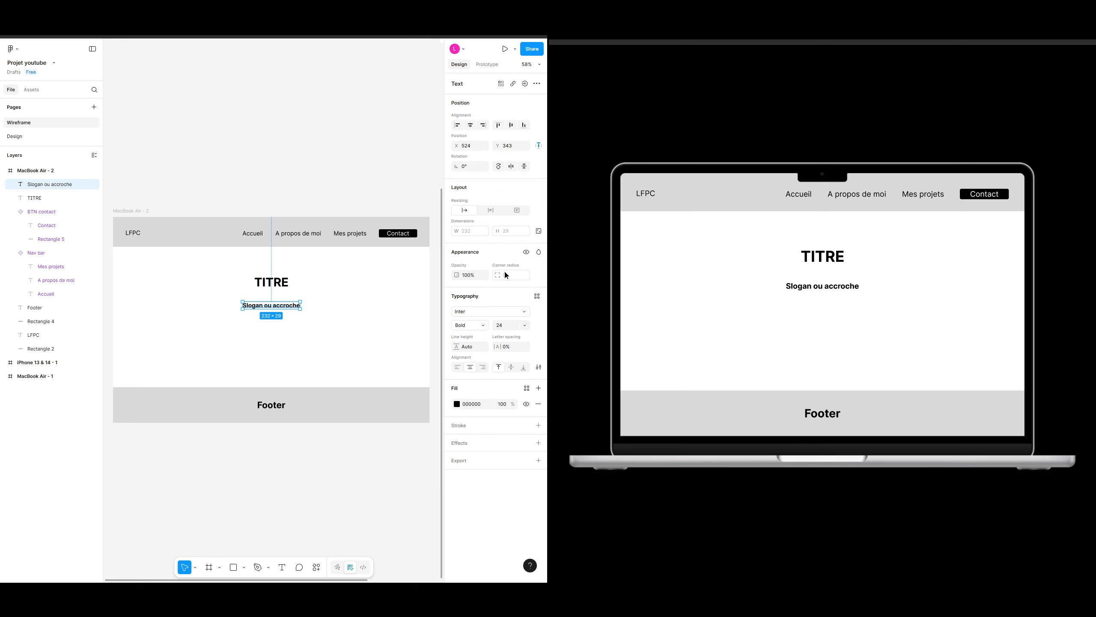
Step: Set the slogan's font weight to Extra Light
{"action": "left_click", "coordinate": [484, 311]}
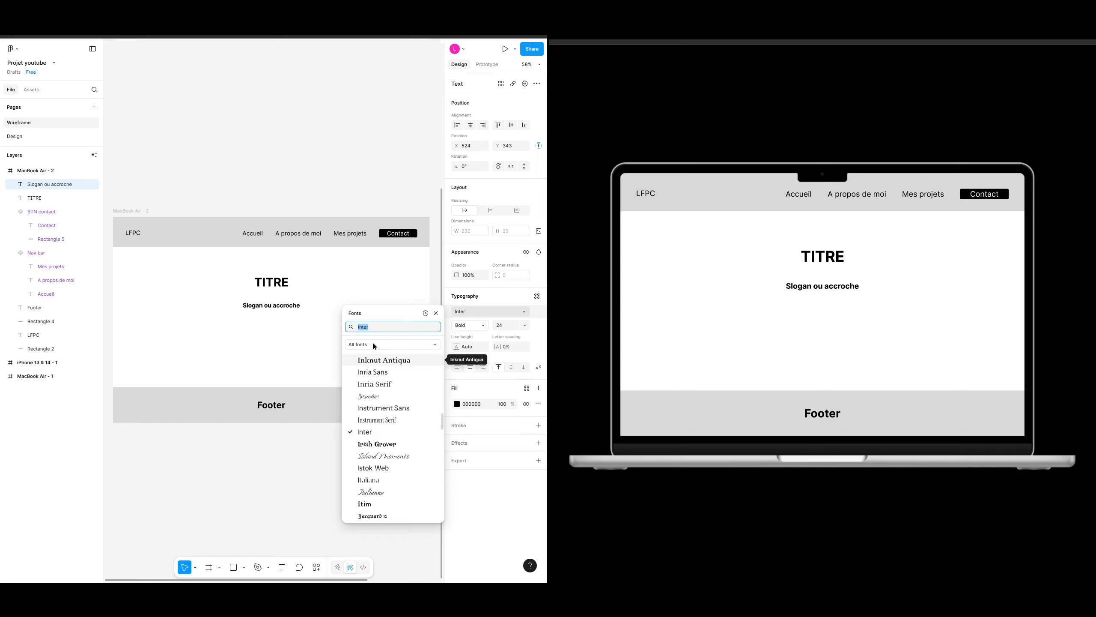
{"action": "left_click", "coordinate": [361, 278]}
{"action": "left_click", "coordinate": [287, 305]}
{"action": "left_click", "coordinate": [464, 325]}
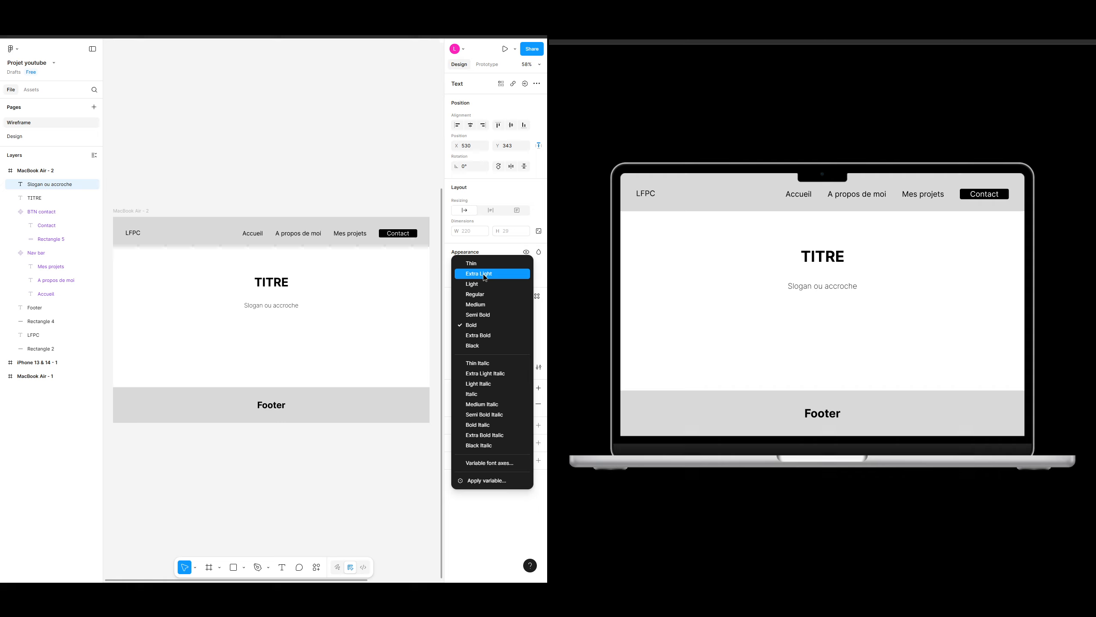
{"action": "left_click", "coordinate": [483, 274]}
{"action": "left_click", "coordinate": [323, 323]}
{"action": "left_click", "coordinate": [271, 305]}
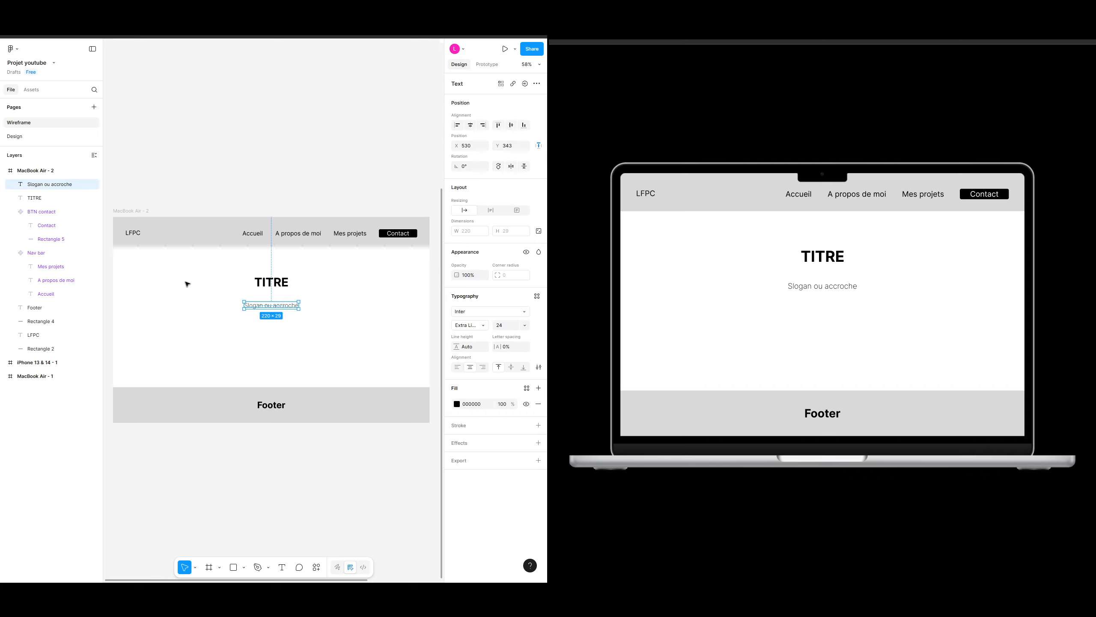
{"action": "left_click", "coordinate": [334, 329]}
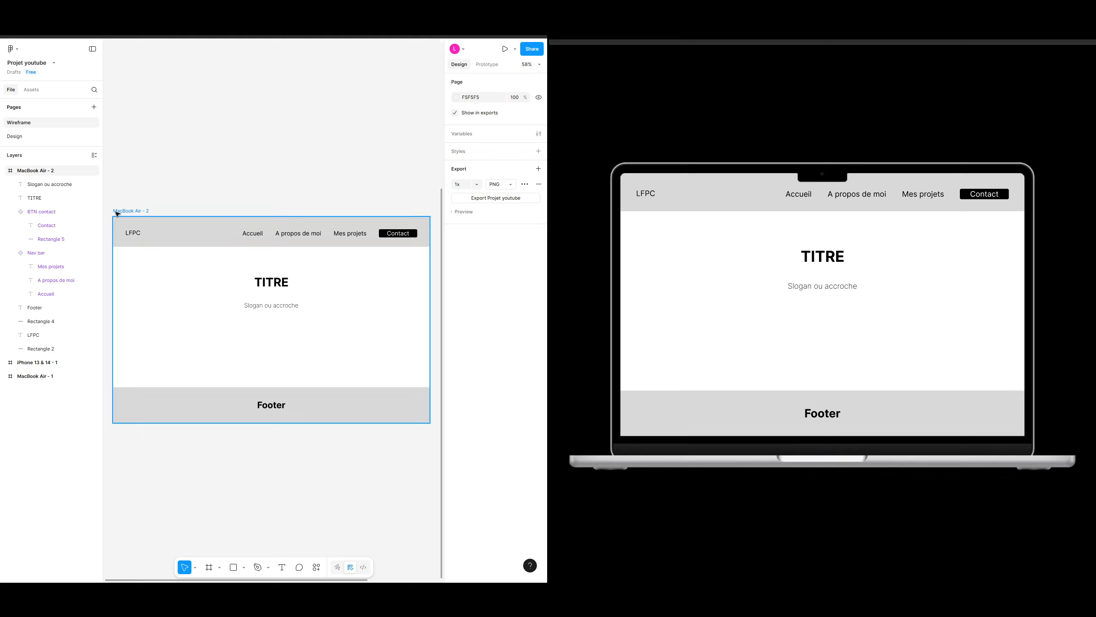
{"action": "left_click", "coordinate": [168, 224]}
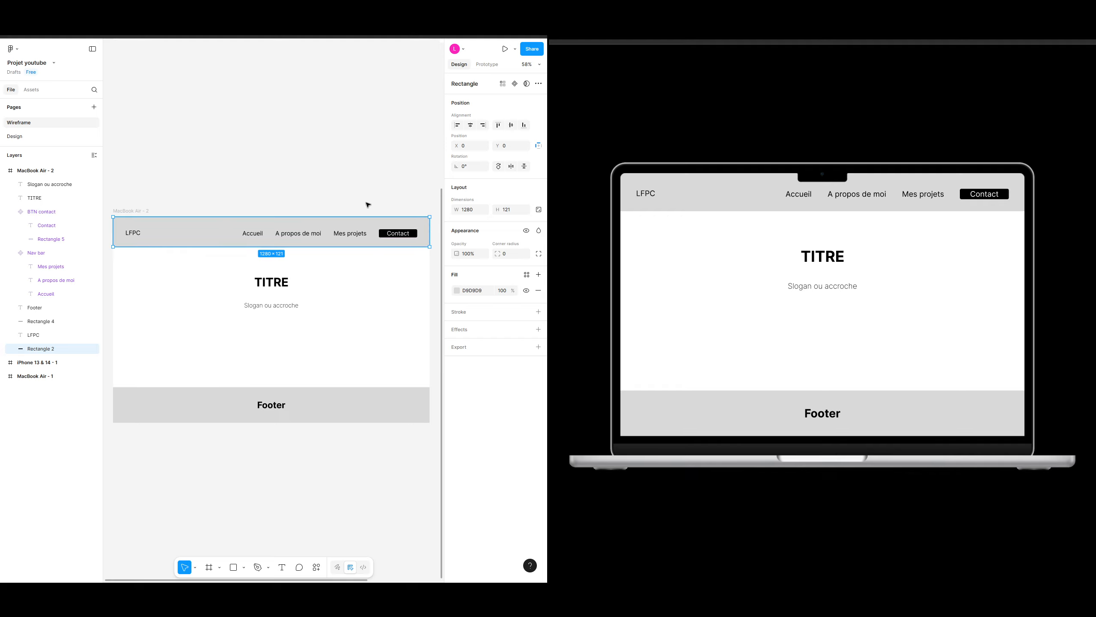
{"action": "left_click", "coordinate": [340, 169]}
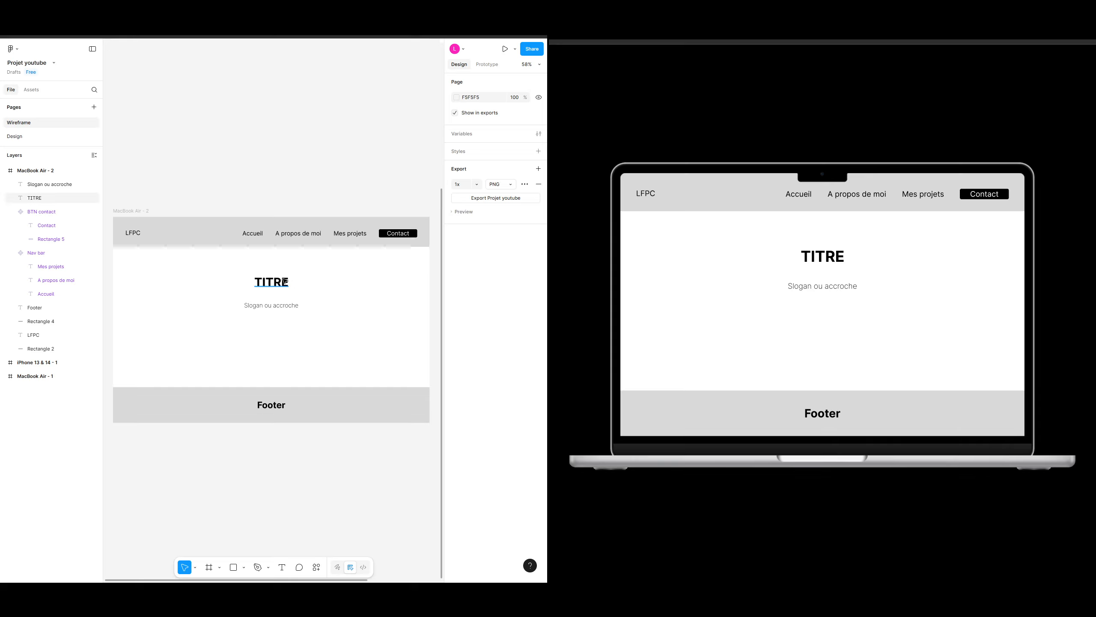
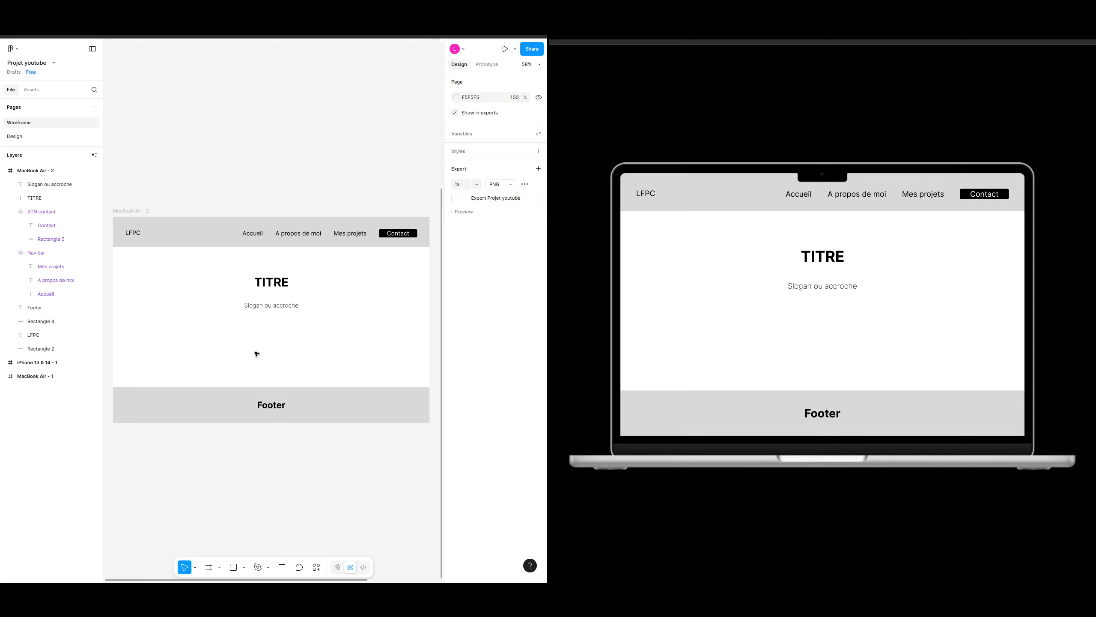
Step: Duplicate the Contact button and place the copy centered below the slogan
{"action": "left_click", "coordinate": [412, 235]}
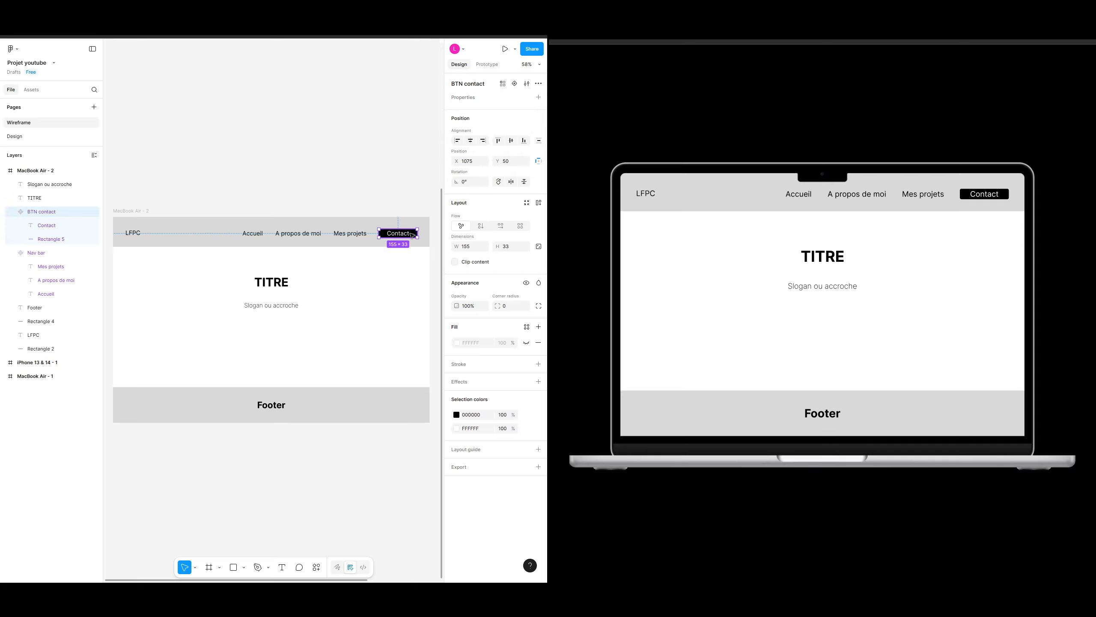
{"action": "left_click", "coordinate": [340, 149]}
{"action": "left_click", "coordinate": [400, 234]}
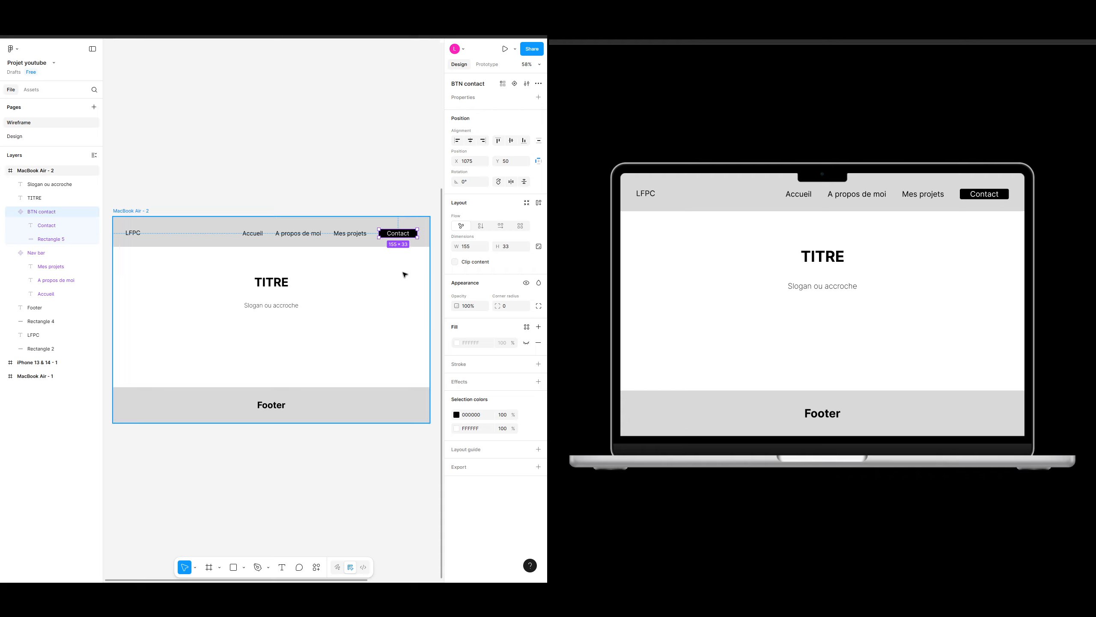
{"action": "key", "text": "ctrl+d"}
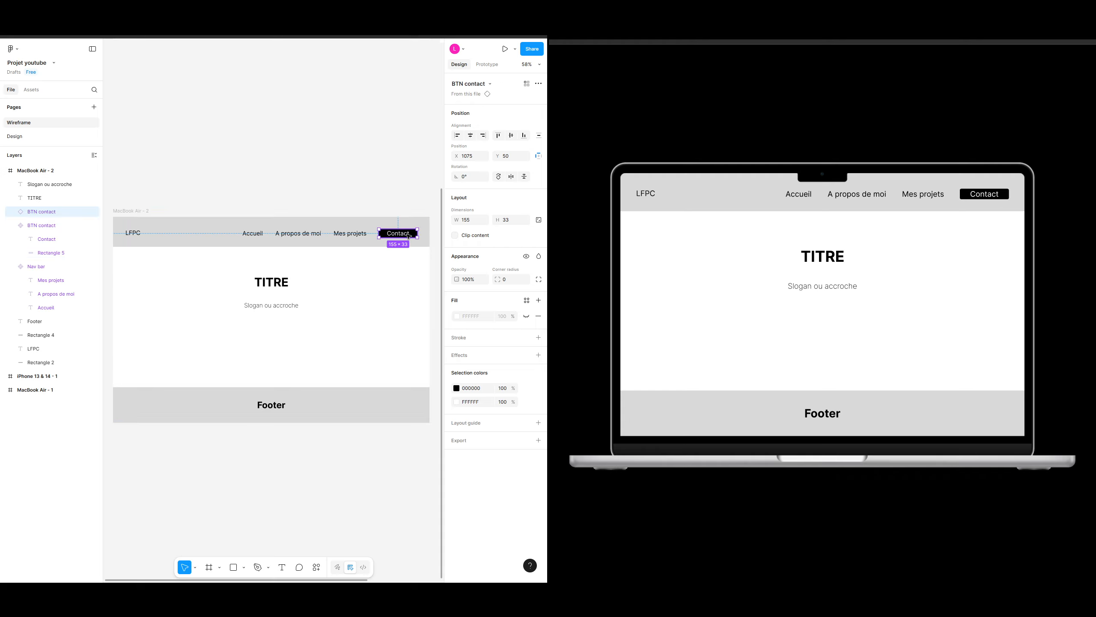
{"action": "left_click_drag", "start_coordinate": [409, 236], "coordinate": [281, 338]}
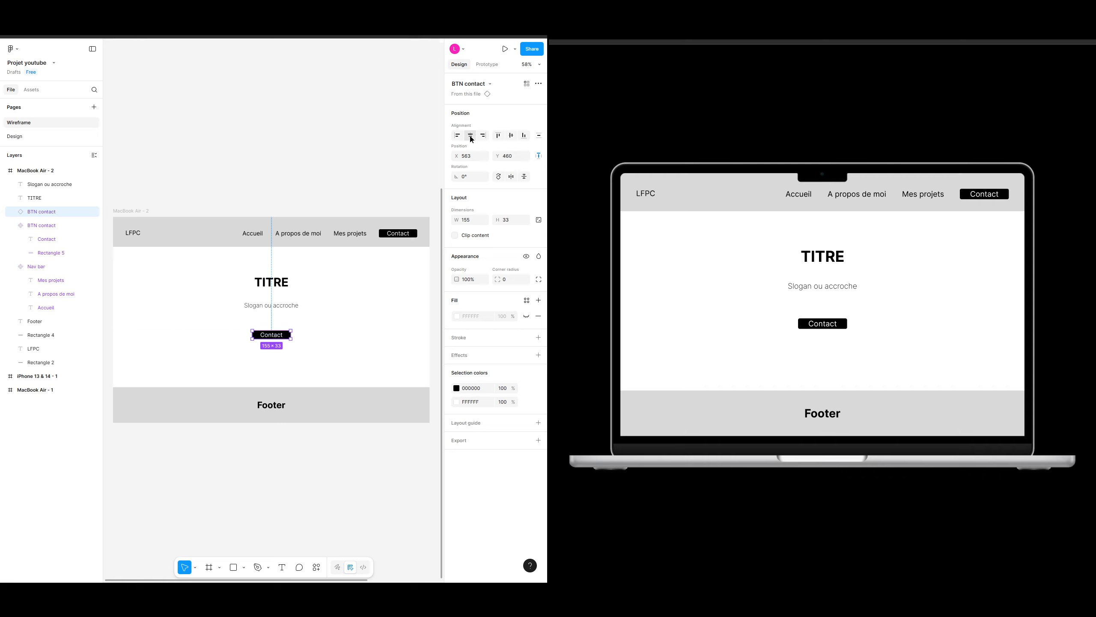
Step: Nudge the duplicated Contact button upward, closer to the slogan
{"action": "left_click", "coordinate": [333, 335]}
{"action": "left_click", "coordinate": [292, 307]}
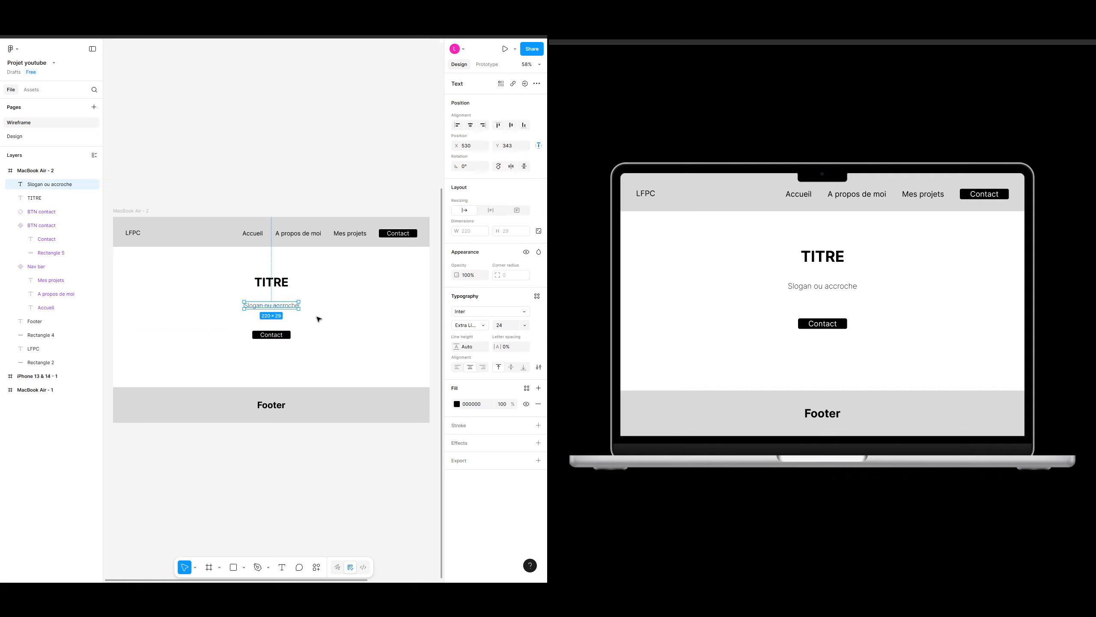
{"action": "left_click", "coordinate": [284, 334]}
{"action": "key", "text": "Up"}
{"action": "key", "text": "Up"}
{"action": "key", "text": "Up"}
{"action": "key", "text": "Up"}
{"action": "key", "text": "Up"}
{"action": "key", "text": "Up"}
{"action": "key", "text": "Up"}
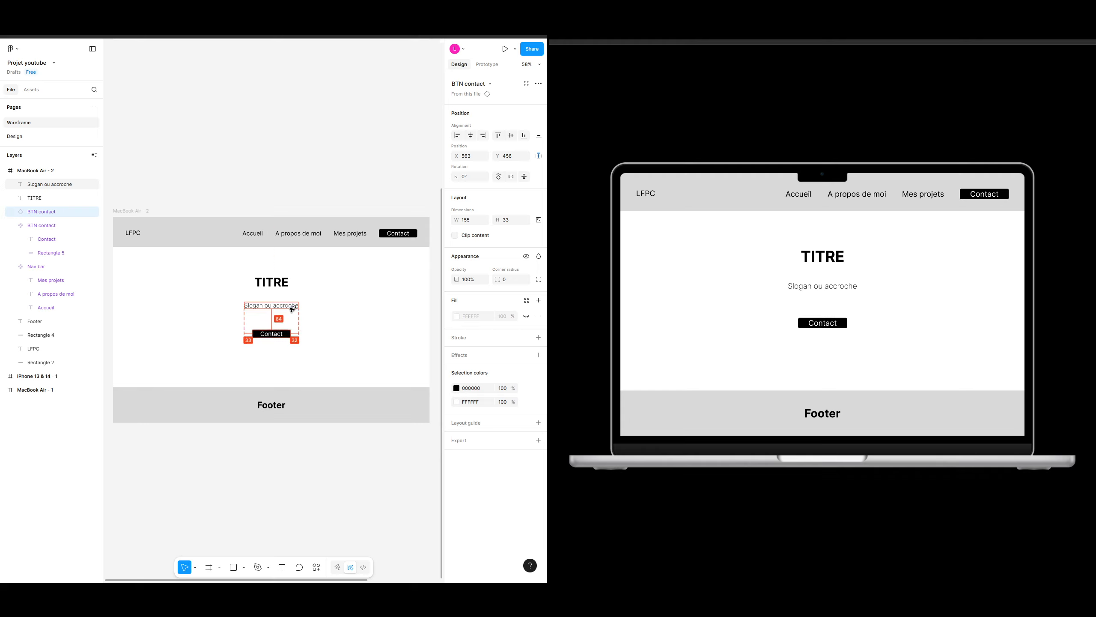
{"action": "key", "text": "Up"}
{"action": "key", "text": "Up"}
{"action": "key", "text": "Up"}
{"action": "key", "text": "Up"}
{"action": "key", "text": "Up"}
{"action": "key", "text": "Up"}
{"action": "key", "text": "Up"}
{"action": "key", "text": "Up"}
{"action": "key", "text": "Up"}
{"action": "key", "text": "Up"}
{"action": "key", "text": "Up"}
{"action": "key", "text": "Up"}
{"action": "key", "text": "Up"}
{"action": "key", "text": "Up"}
{"action": "key", "text": "Up"}
{"action": "key", "text": "Up"}
{"action": "key", "text": "Up"}
{"action": "key", "text": "Up"}
{"action": "key", "text": "Up"}
{"action": "key", "text": "Up"}
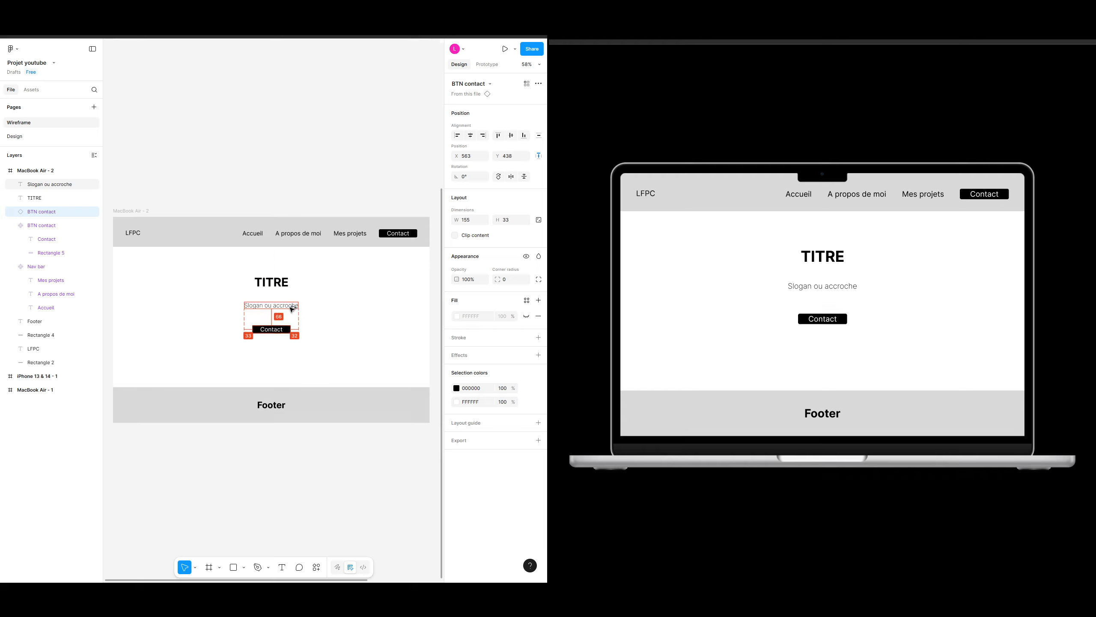
{"action": "key", "text": "Up"}
{"action": "key", "text": "Up"}
{"action": "key", "text": "Up"}
{"action": "key", "text": "Up"}
{"action": "key", "text": "Up"}
{"action": "key", "text": "Up"}
{"action": "key", "text": "Up"}
{"action": "key", "text": "Up"}
{"action": "key", "text": "Up"}
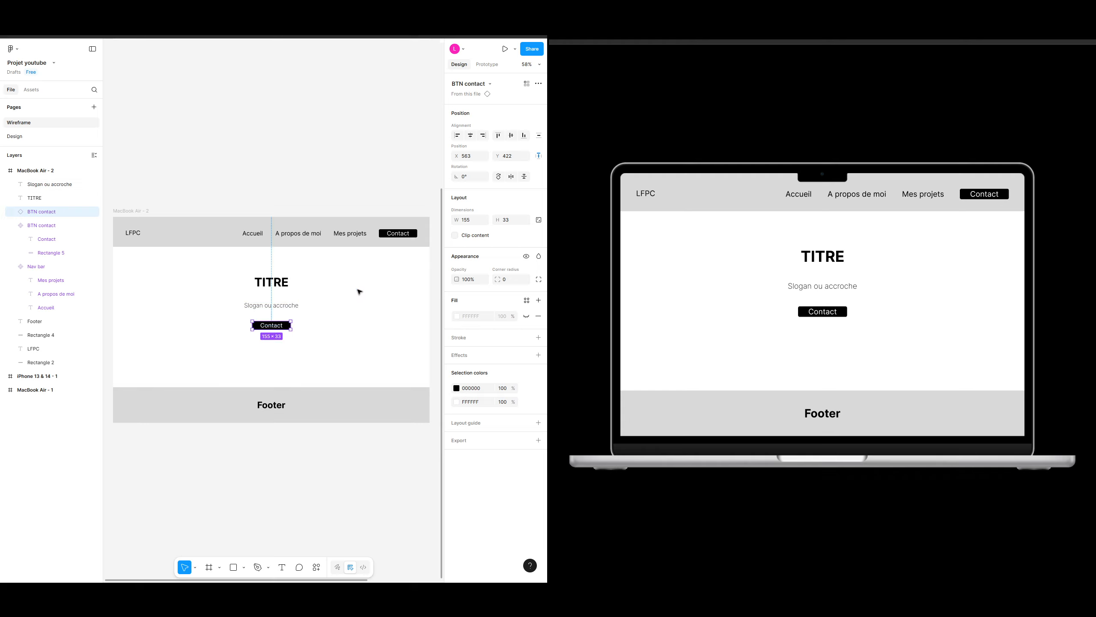
{"action": "left_click", "coordinate": [360, 291]}
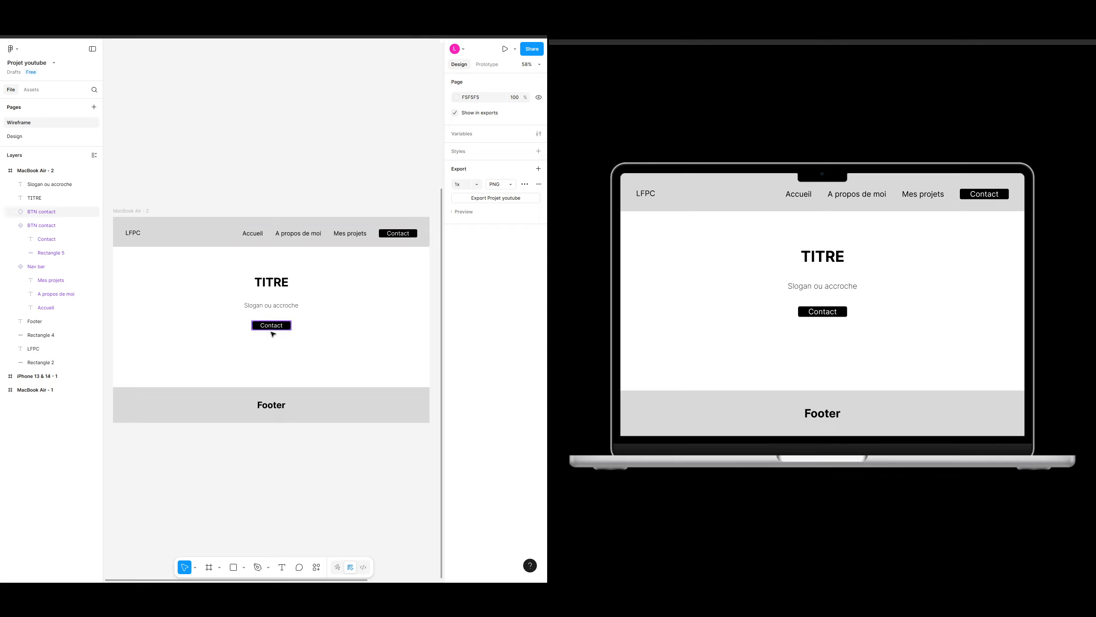
Step: Move the slogan up closer to the title and compare the spacing between title, slogan and button
{"action": "left_click", "coordinate": [280, 306]}
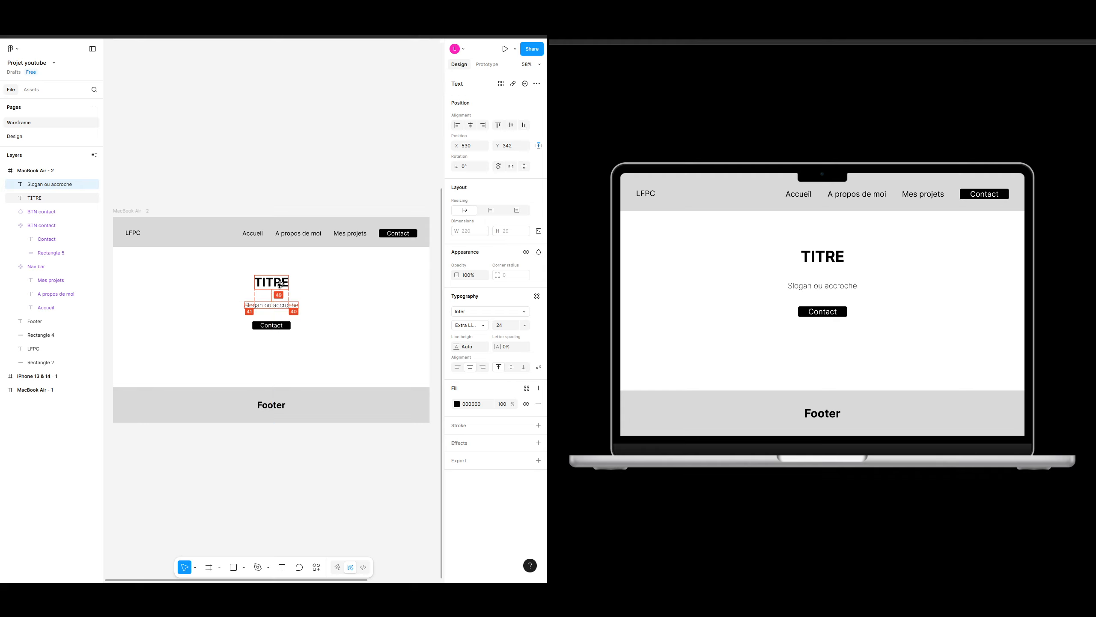
{"action": "key", "text": "shift+Up"}
{"action": "key", "text": "shift+Up"}
{"action": "key", "text": "Up"}
{"action": "key", "text": "Up"}
{"action": "key", "text": "Up"}
{"action": "key", "text": "Up"}
{"action": "key", "text": "Up"}
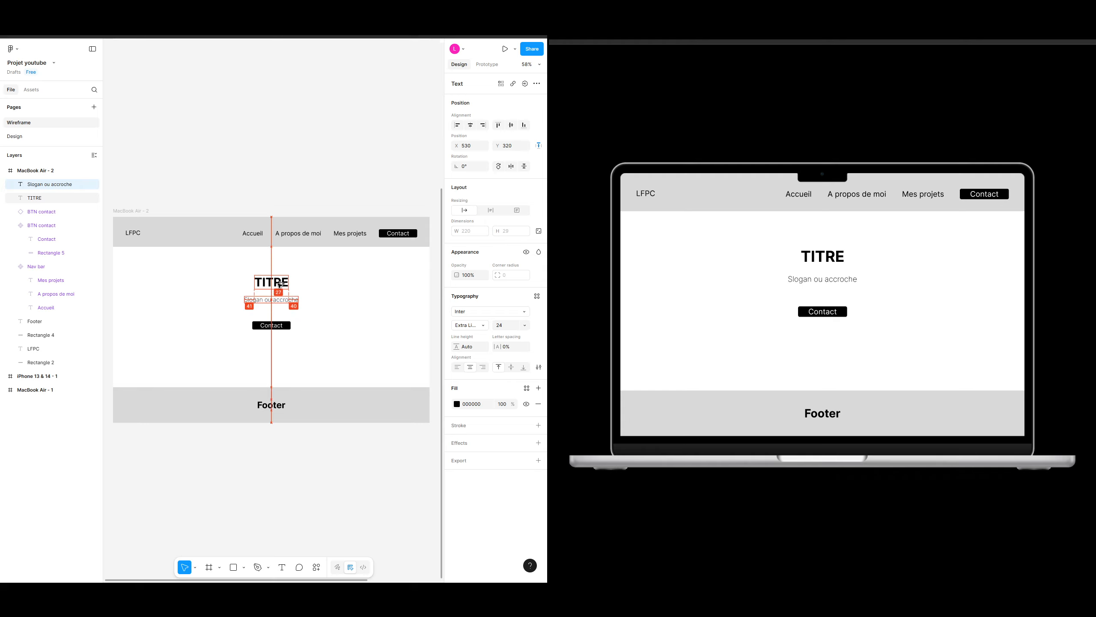
{"action": "left_click", "coordinate": [307, 304]}
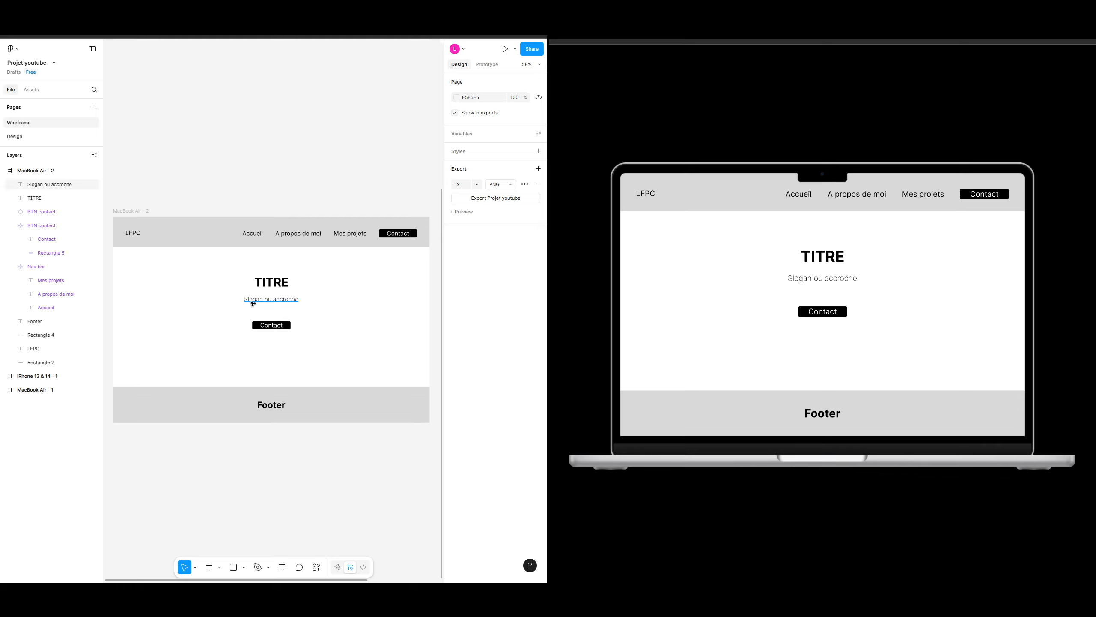
{"action": "left_click", "coordinate": [269, 282]}
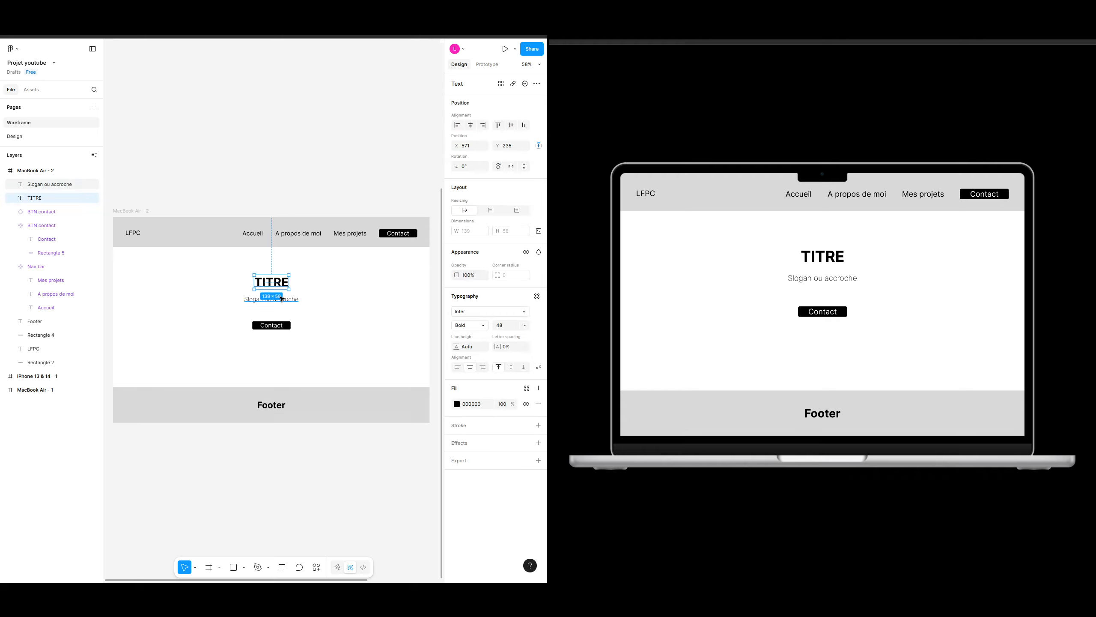
{"action": "left_click", "coordinate": [330, 292]}
{"action": "left_click", "coordinate": [264, 281]}
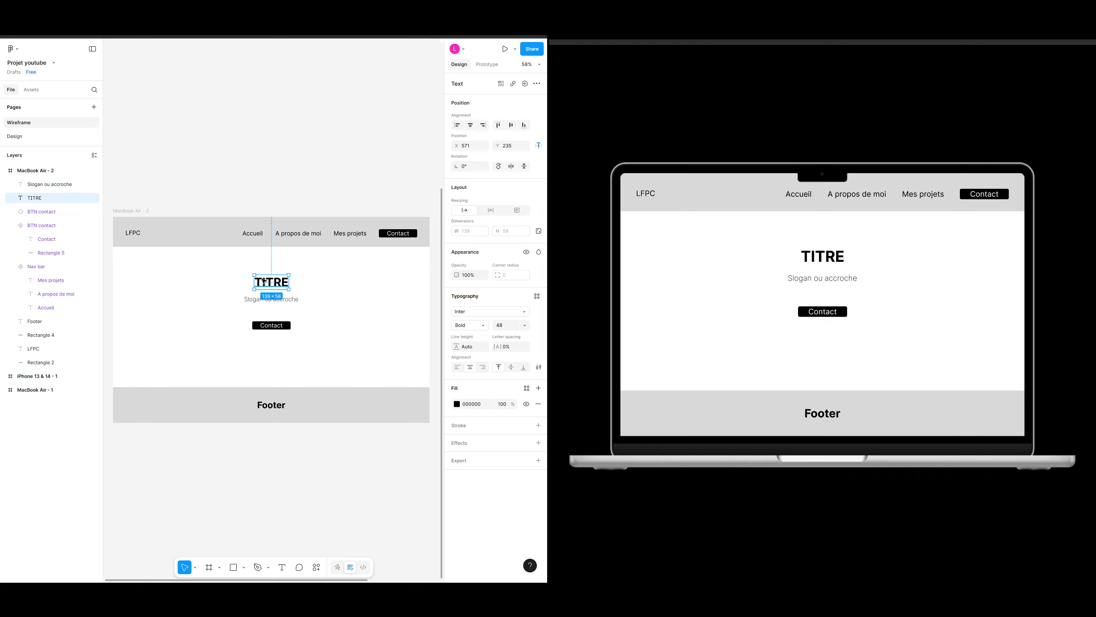
{"action": "left_click", "coordinate": [330, 284]}
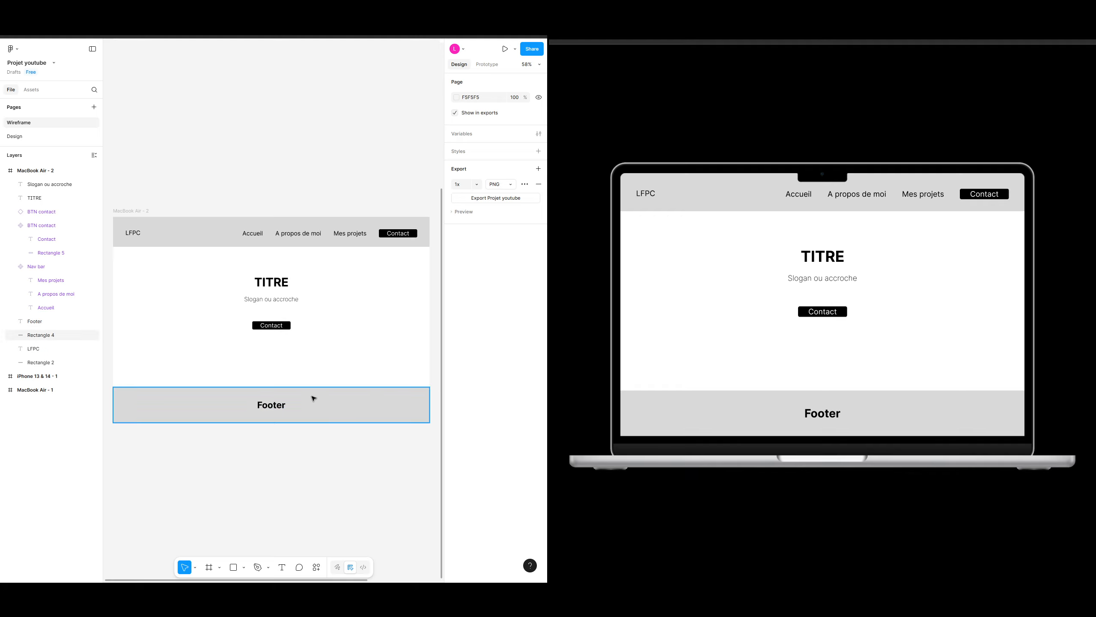
Step: Delete the Footer label from the footer band
{"action": "left_click", "coordinate": [320, 409]}
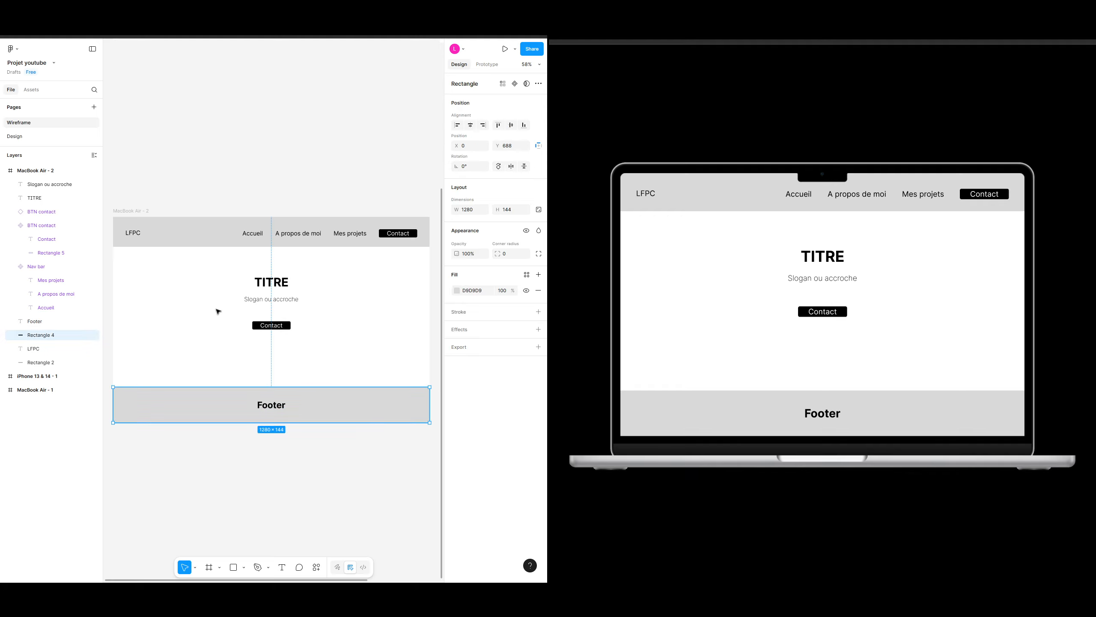
{"action": "left_click", "coordinate": [325, 373]}
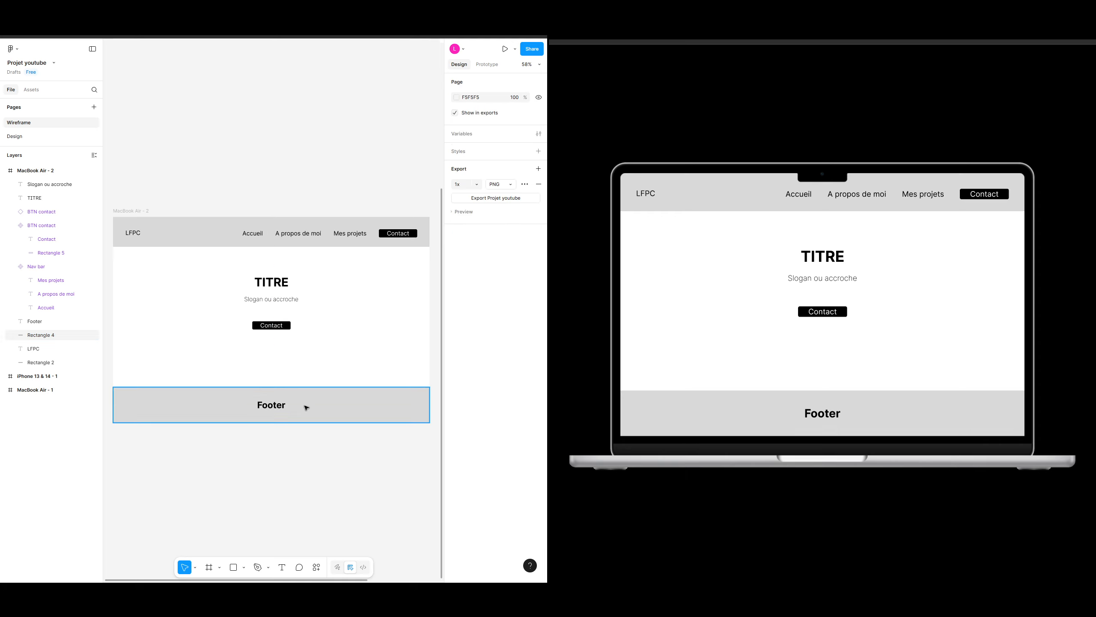
{"action": "left_click", "coordinate": [307, 407]}
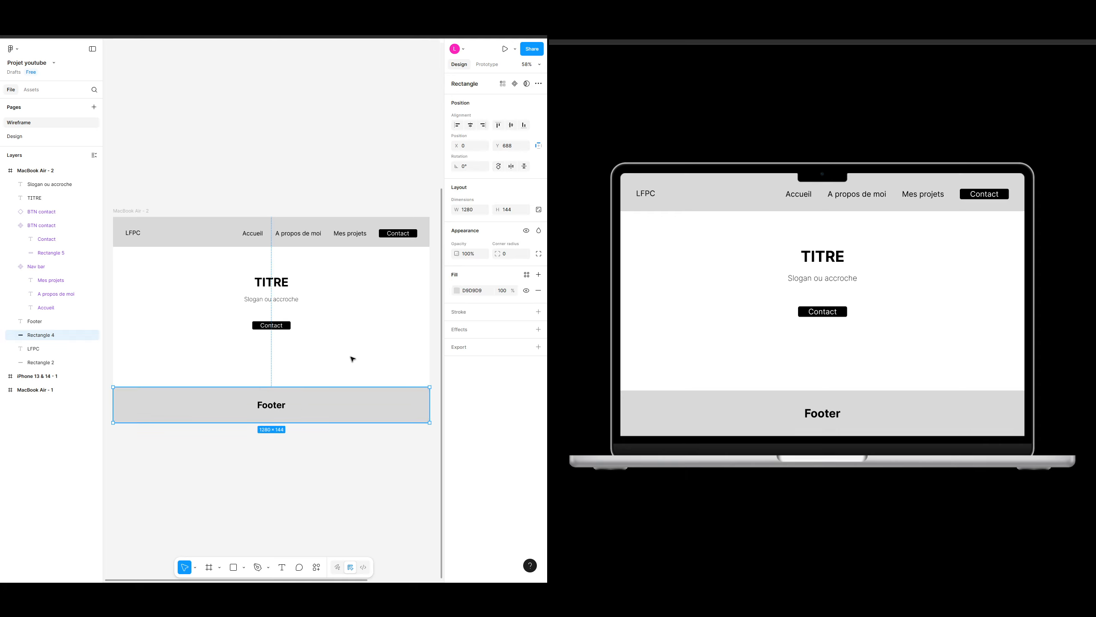
{"action": "left_click", "coordinate": [271, 405]}
{"action": "key", "text": "Delete"}
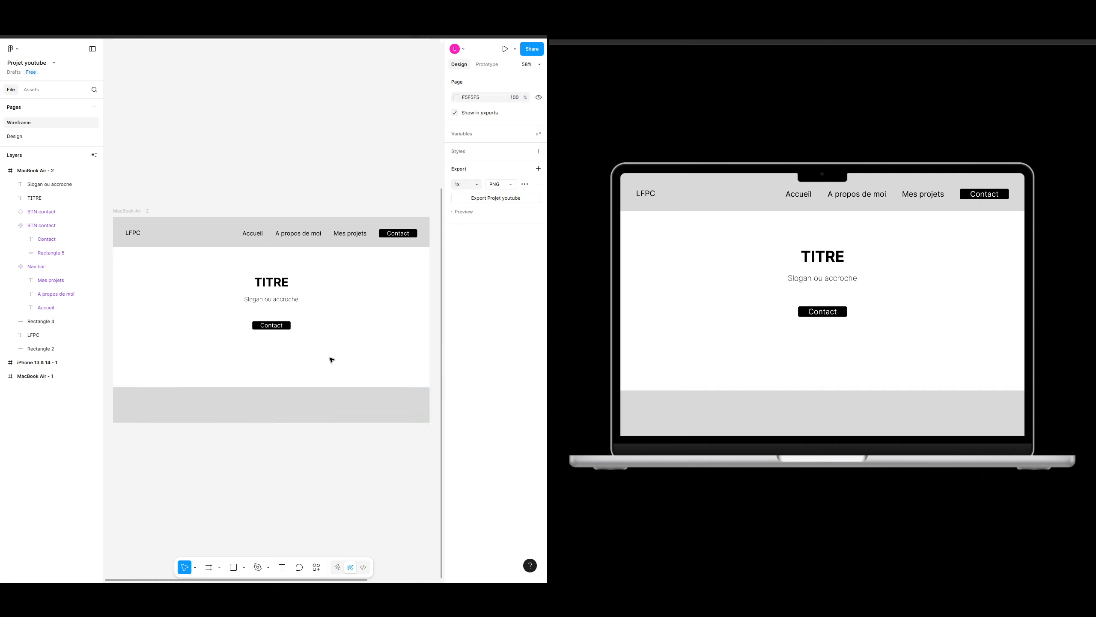
{"action": "key", "text": "t"}
{"action": "left_click", "coordinate": [127, 404]}
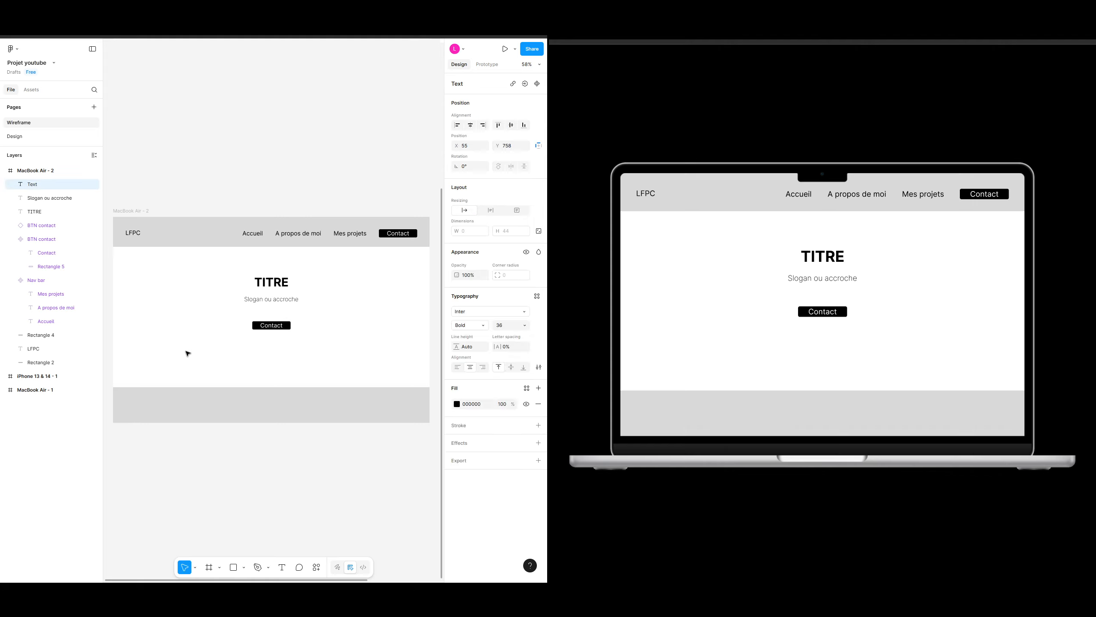
{"action": "type", "text": "@"}
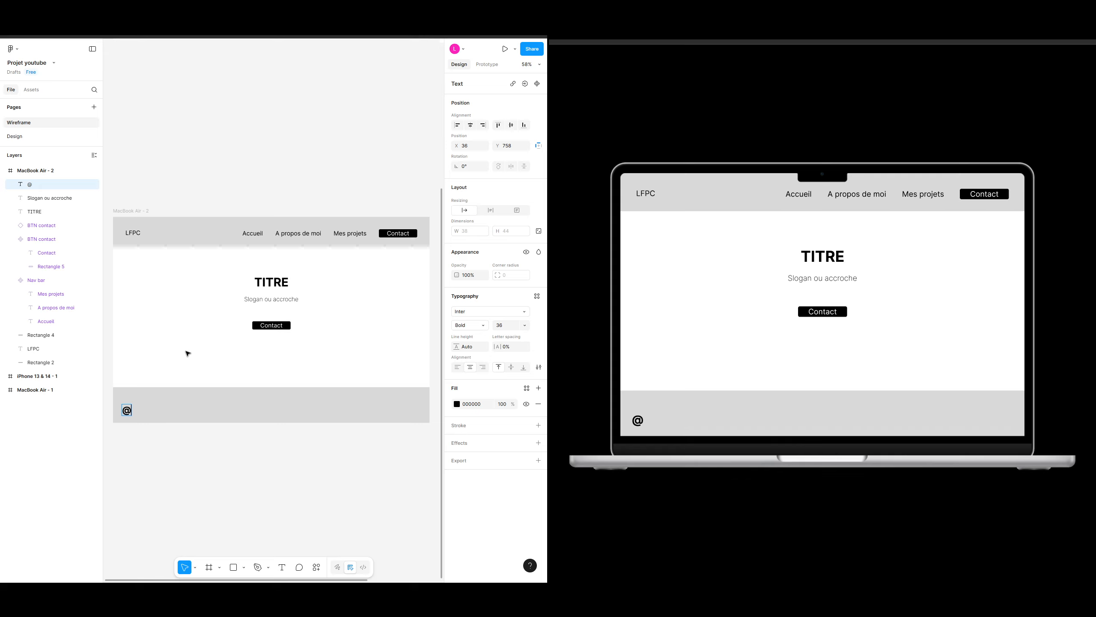
{"action": "type", "text": "lfpc"}
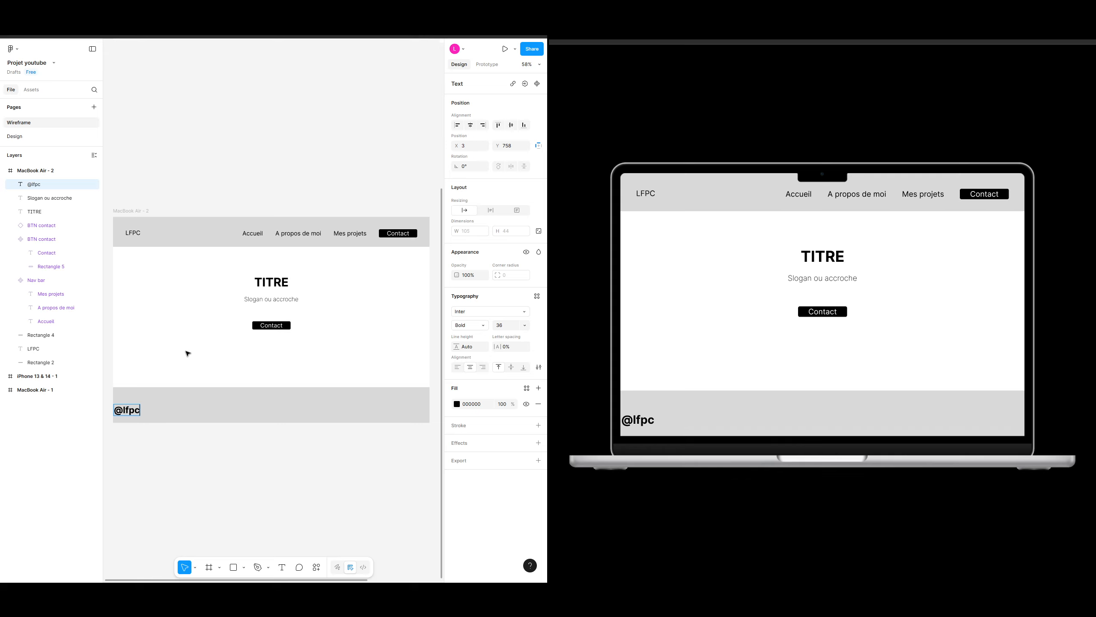
{"action": "key", "text": "BackSpace"}
{"action": "key", "text": "BackSpace"}
{"action": "key", "text": "BackSpace"}
{"action": "key", "text": "BackSpace"}
{"action": "type", "text": "LFPC"}
{"action": "key", "text": "Escape"}
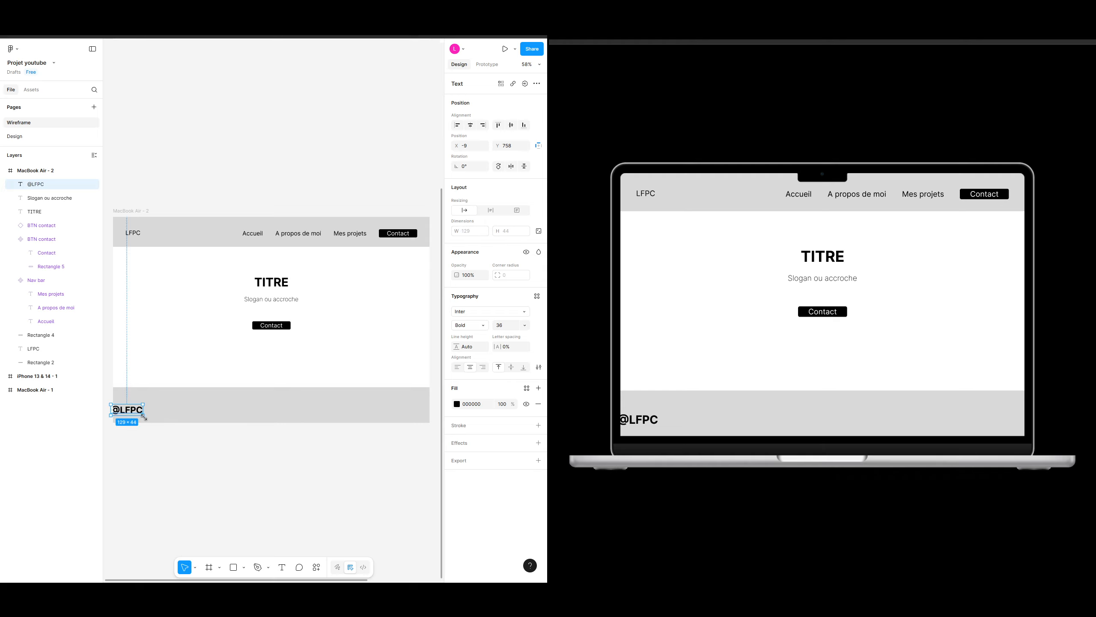
{"action": "left_click", "coordinate": [513, 324]}
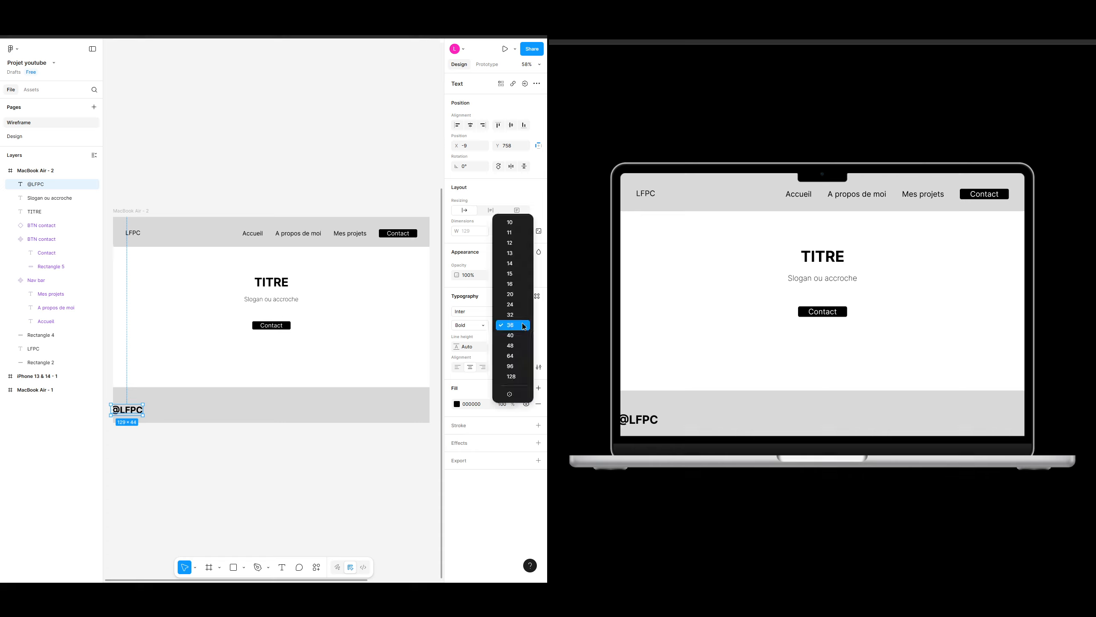
{"action": "left_click", "coordinate": [518, 285]}
{"action": "left_click", "coordinate": [474, 329]}
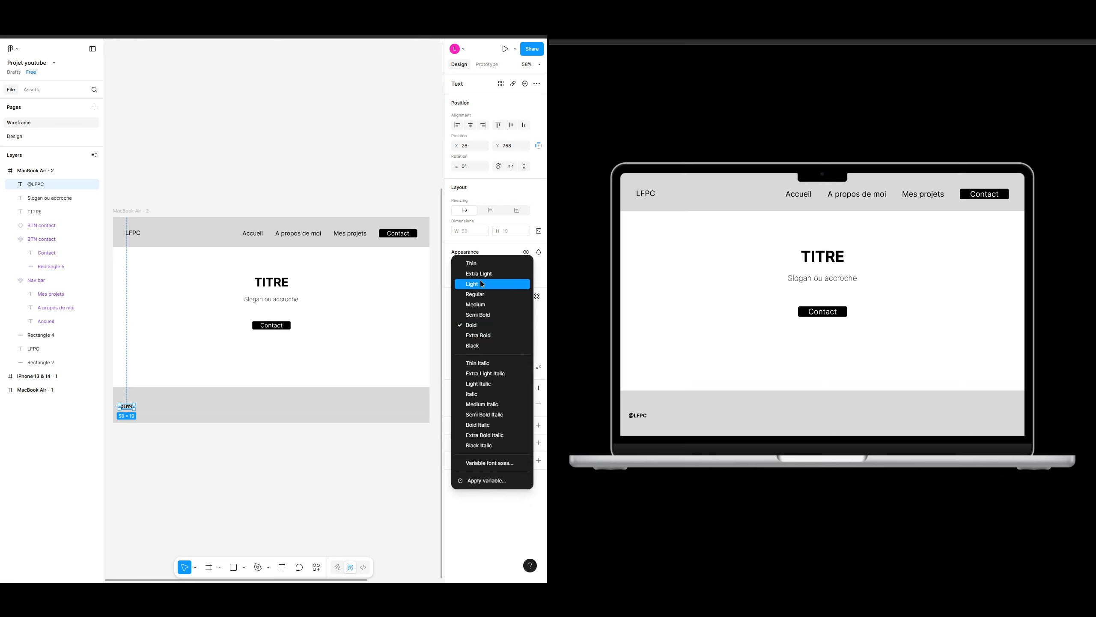
{"action": "left_click", "coordinate": [480, 262]}
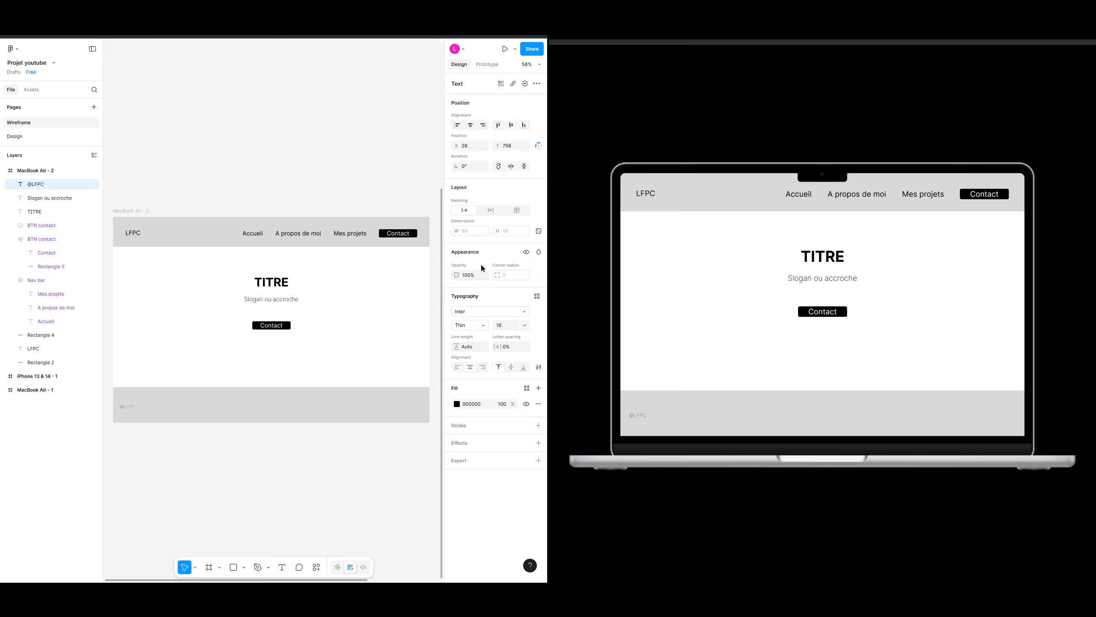
{"action": "left_click", "coordinate": [479, 330]}
{"action": "left_click", "coordinate": [481, 339]}
{"action": "left_click", "coordinate": [127, 414]}
{"action": "left_click", "coordinate": [129, 408]}
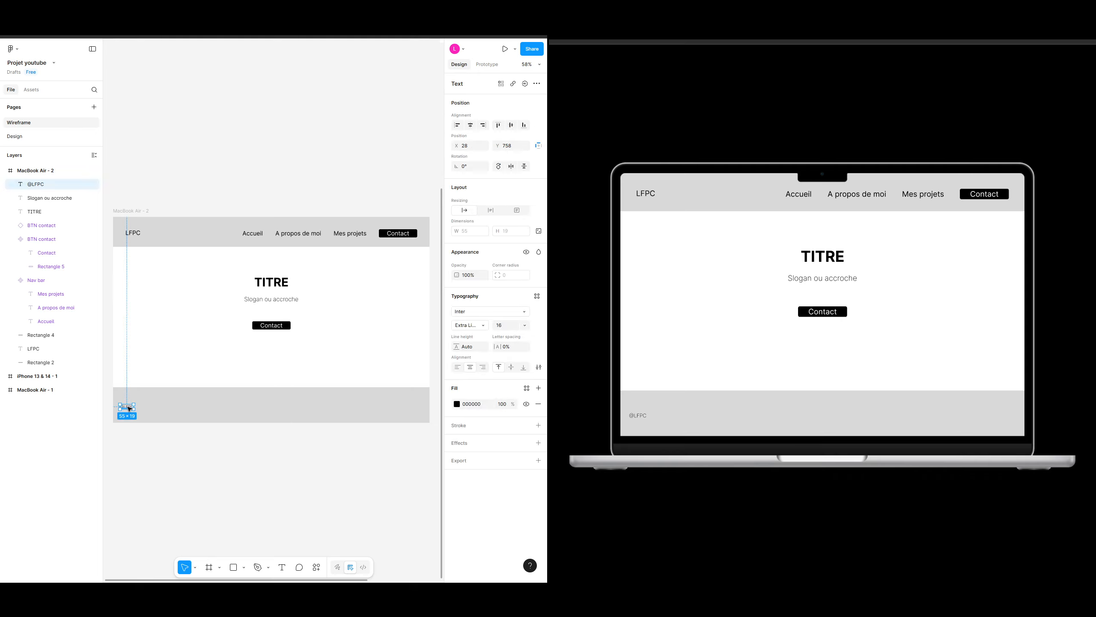
{"action": "left_click_drag", "start_coordinate": [128, 407], "coordinate": [128, 407]}
{"action": "key", "text": "alt"}
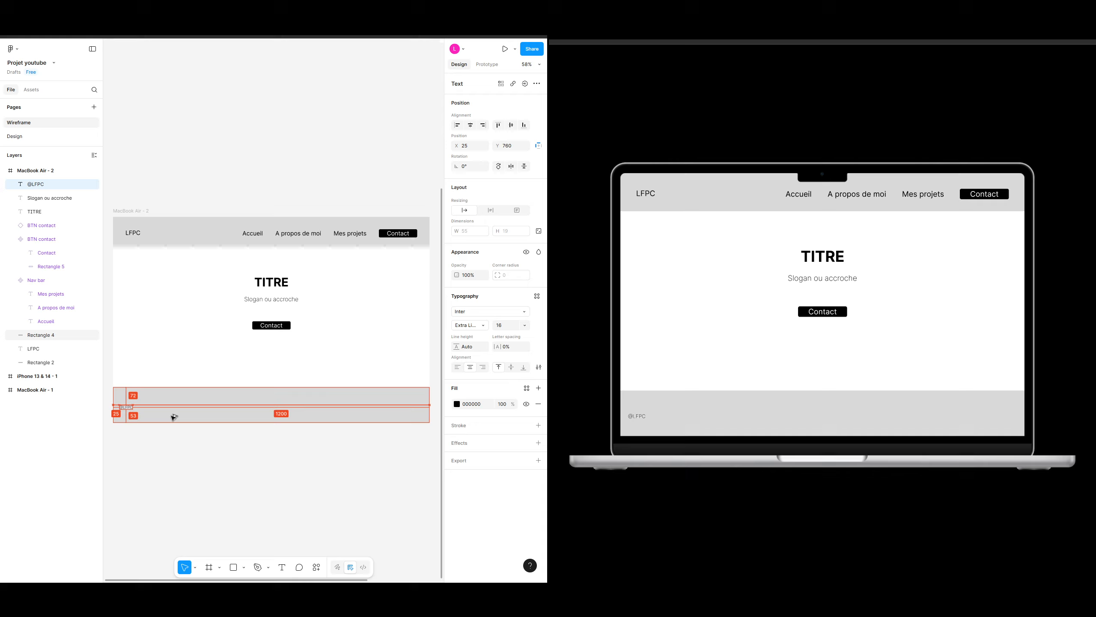
{"action": "key", "text": "Left"}
{"action": "key", "text": "Down"}
{"action": "key", "text": "Down"}
{"action": "key", "text": "Down"}
{"action": "key", "text": "Down"}
{"action": "key", "text": "Down"}
{"action": "key", "text": "Down"}
{"action": "key", "text": "Down"}
{"action": "key", "text": "Down"}
{"action": "key", "text": "Down"}
{"action": "key", "text": "Down"}
{"action": "key", "text": "Down"}
{"action": "key", "text": "Down"}
{"action": "key", "text": "Down"}
{"action": "key", "text": "Down"}
{"action": "key", "text": "Down"}
{"action": "key", "text": "Down"}
{"action": "key", "text": "Down"}
{"action": "key", "text": "Down"}
{"action": "key", "text": "Down"}
{"action": "key", "text": "Down"}
{"action": "key", "text": "Down"}
{"action": "key", "text": "Down"}
{"action": "key", "text": "Down"}
{"action": "key", "text": "Down"}
{"action": "key", "text": "Down"}
{"action": "key", "text": "Down"}
{"action": "key", "text": "Down"}
{"action": "key", "text": "Down"}
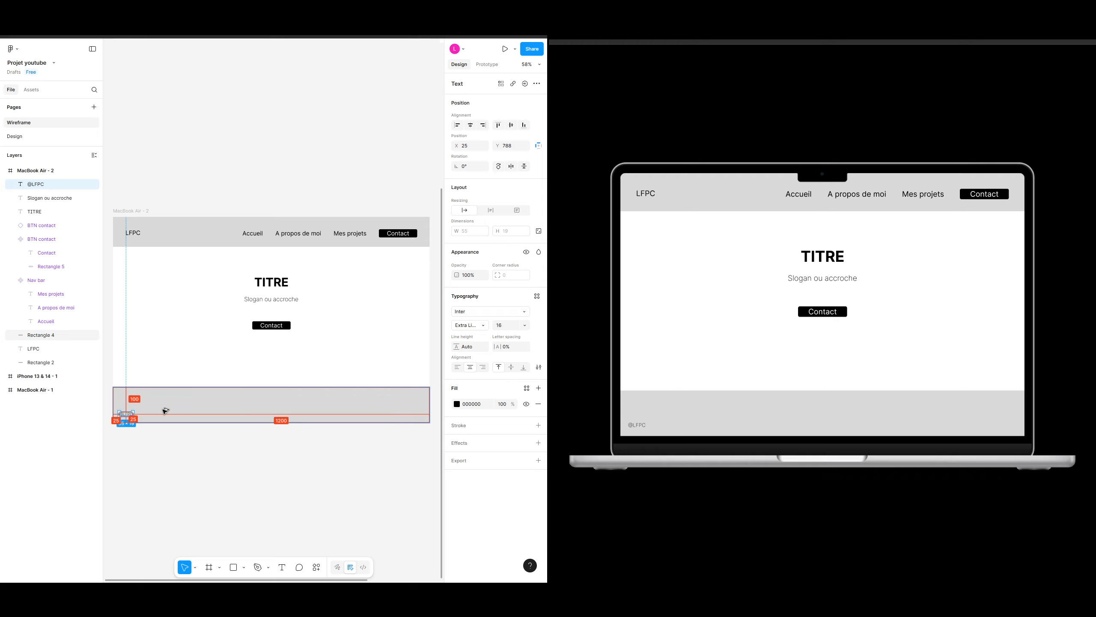
{"action": "key", "text": "alt+Right"}
{"action": "key", "text": "alt+Right"}
{"action": "key", "text": "alt+Right"}
{"action": "key", "text": "alt+Right"}
{"action": "key", "text": "alt+Right"}
{"action": "key", "text": "alt+Right"}
{"action": "key", "text": "alt+Right"}
{"action": "key", "text": "alt+Right"}
{"action": "key", "text": "alt+Right"}
{"action": "key", "text": "alt+Right"}
{"action": "key", "text": "alt+Right"}
{"action": "key", "text": "alt+Right"}
{"action": "key", "text": "alt+Right"}
{"action": "key", "text": "alt+Right"}
{"action": "key", "text": "alt+Right"}
{"action": "key", "text": "alt+Right"}
{"action": "key", "text": "alt+Right"}
{"action": "key", "text": "alt+Right"}
{"action": "key", "text": "alt+Right"}
{"action": "key", "text": "alt+Right"}
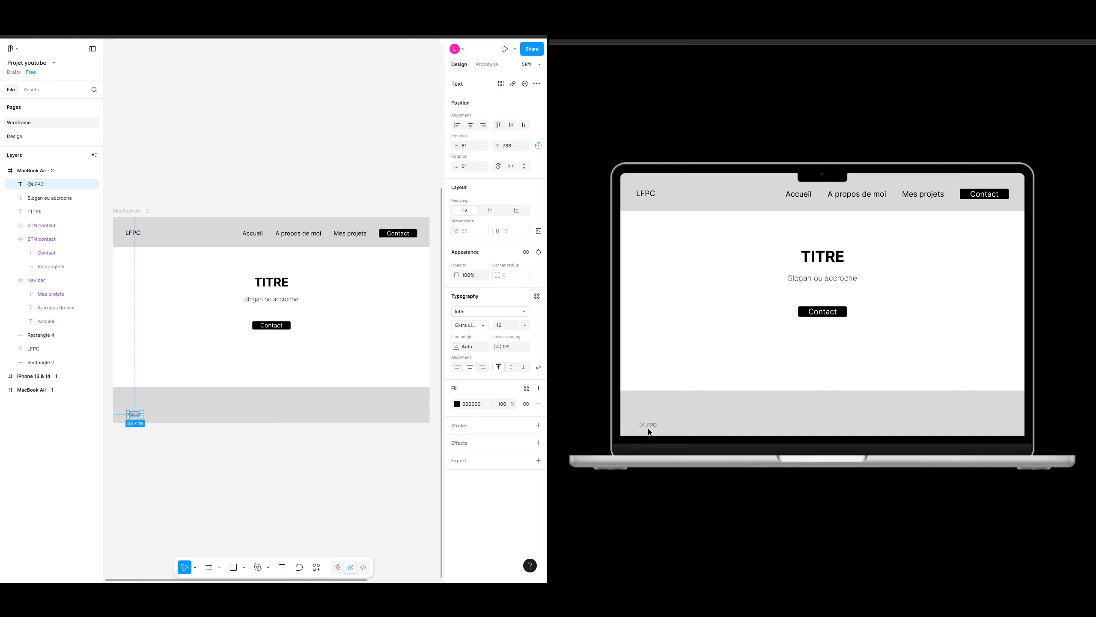
{"action": "key", "text": "alt"}
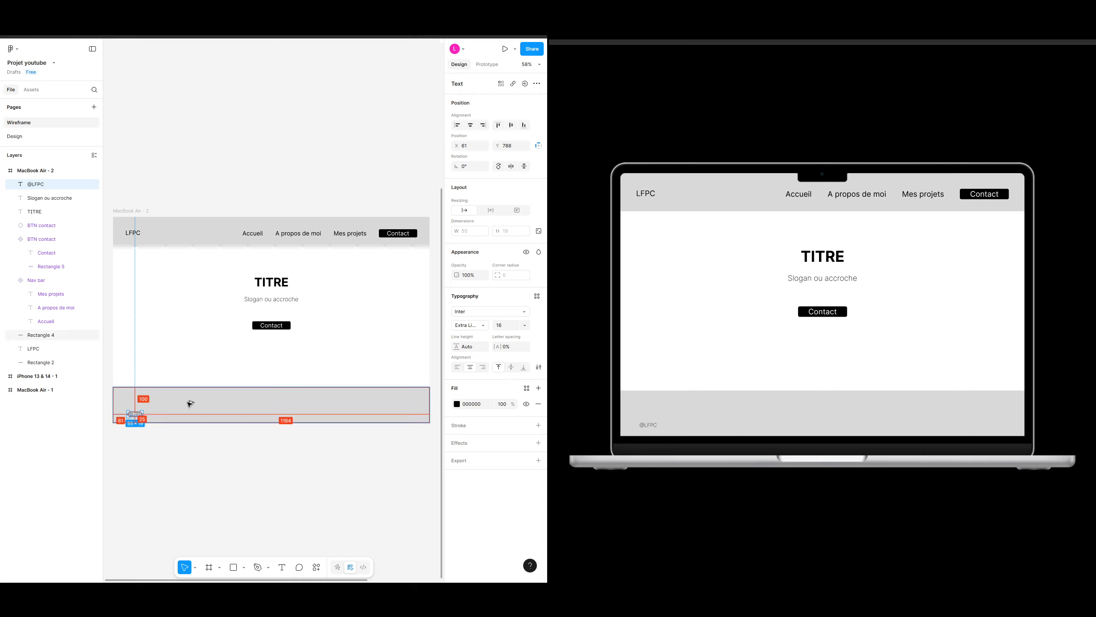
{"action": "key", "text": "alt+Left"}
{"action": "key", "text": "shift+Left"}
{"action": "key", "text": "shift+Left"}
{"action": "key", "text": "shift+Left"}
{"action": "key", "text": "Left"}
{"action": "key", "text": "Left"}
{"action": "key", "text": "Left"}
{"action": "key", "text": "Left"}
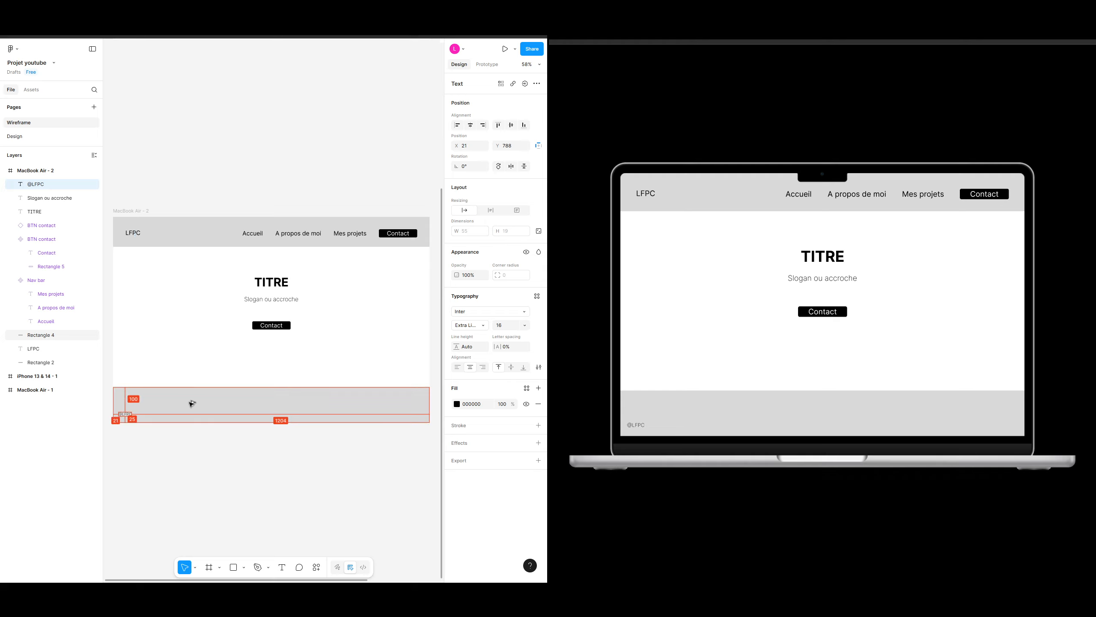
{"action": "key", "text": "Left"}
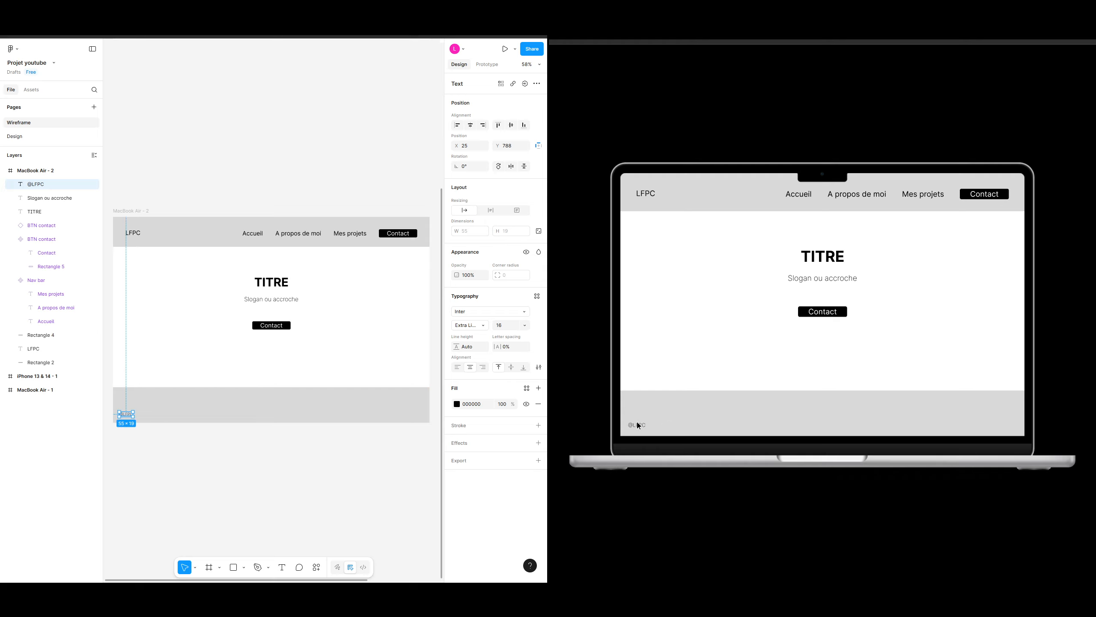
{"action": "left_click", "coordinate": [265, 450]}
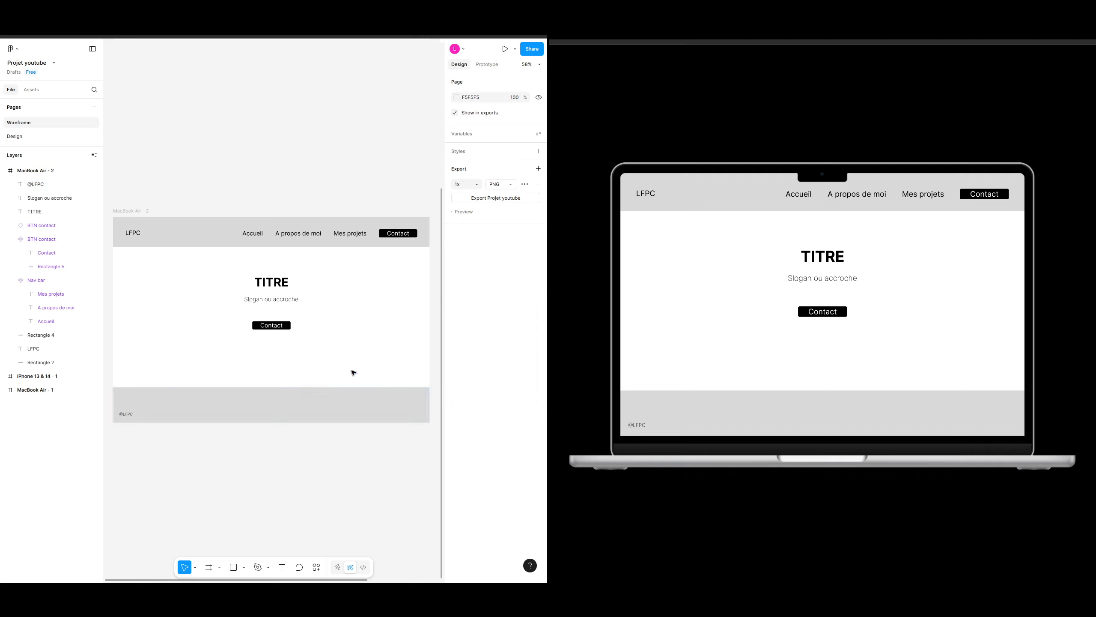
Step: Add a text reading Me suivre : on the right side of the footer
{"action": "key", "text": "t"}
{"action": "left_click", "coordinate": [376, 395]}
{"action": "type", "text": "R"}
{"action": "type", "text": "Me suivre"}
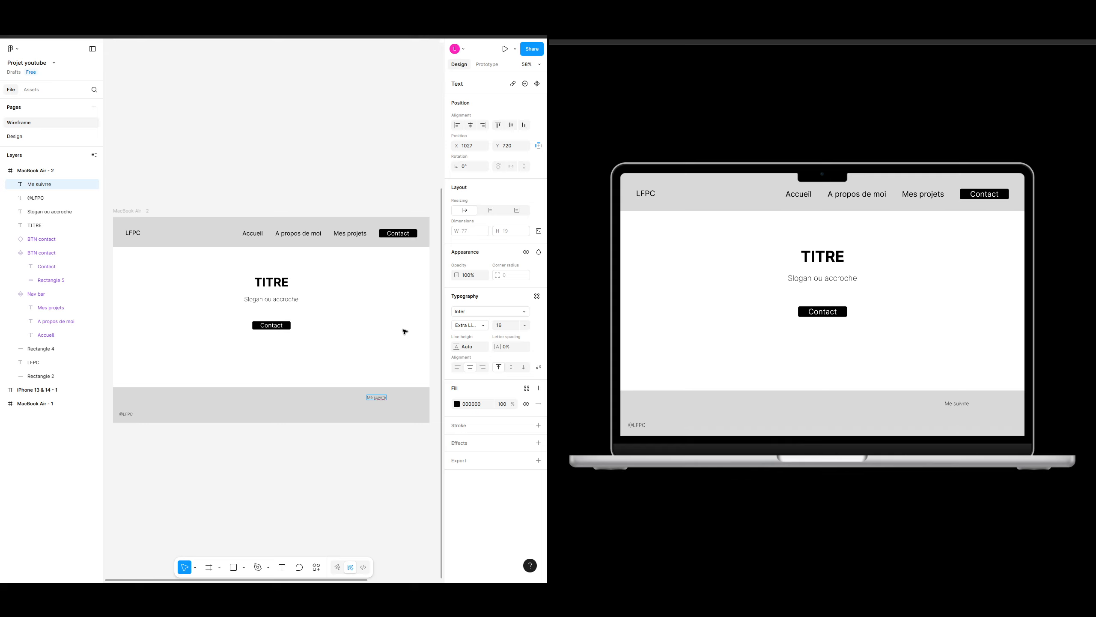
{"action": "type", "text": " !"}
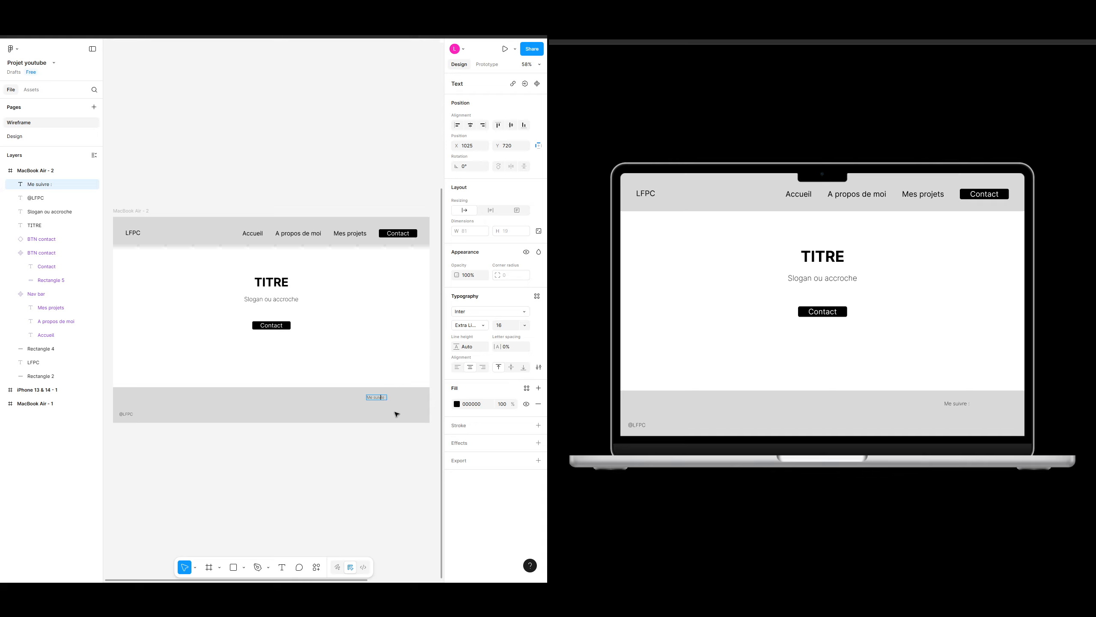
Step: Move the Me suivre text slightly right and up within the footer
{"action": "key", "text": "Escape"}
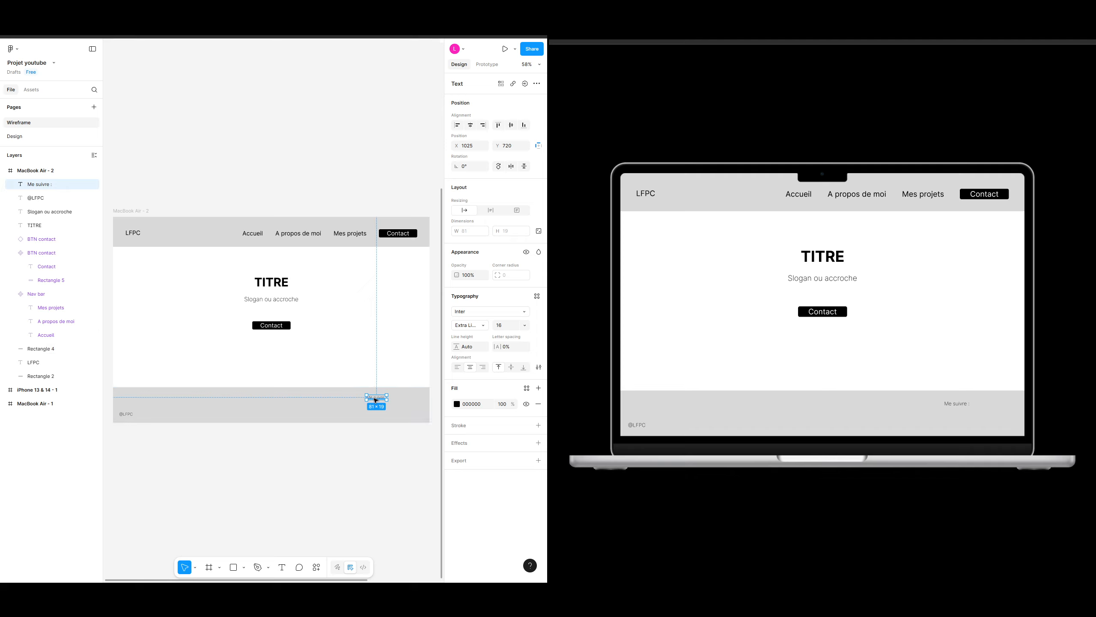
{"action": "left_click_drag", "start_coordinate": [376, 400], "coordinate": [388, 398]}
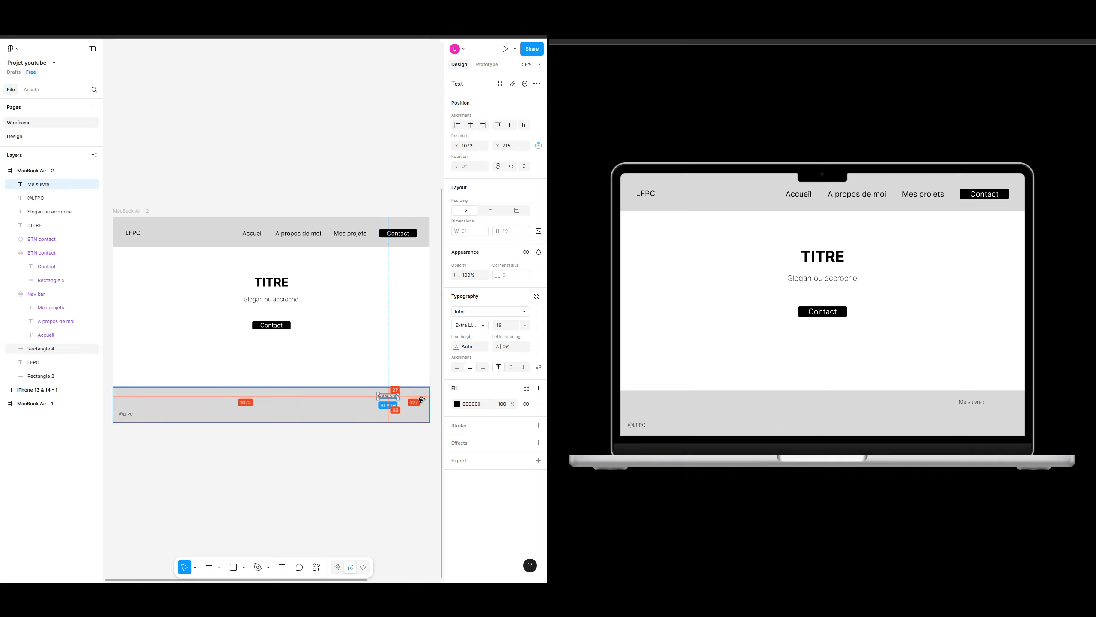
{"action": "left_click", "coordinate": [391, 459]}
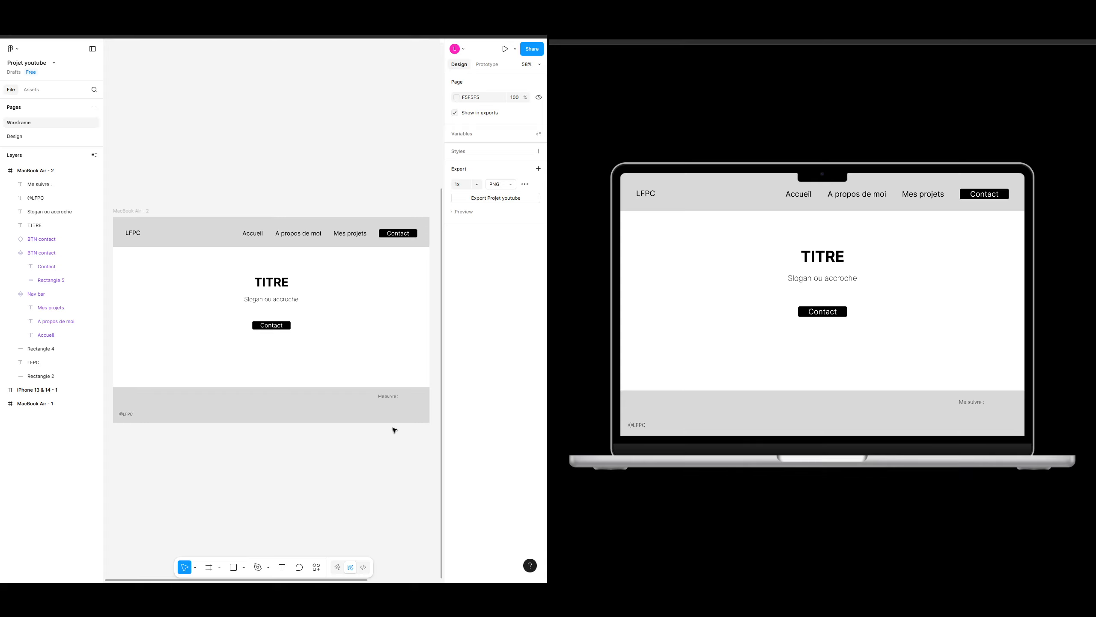
Step: Draw a 100 × 100 circle in the footer below the Me suivre text
{"action": "scroll", "coordinate": [394, 431], "scroll_direction": "up", "scroll_amount": 5}
{"action": "scroll", "coordinate": [266, 381], "scroll_direction": "up", "scroll_amount": 2}
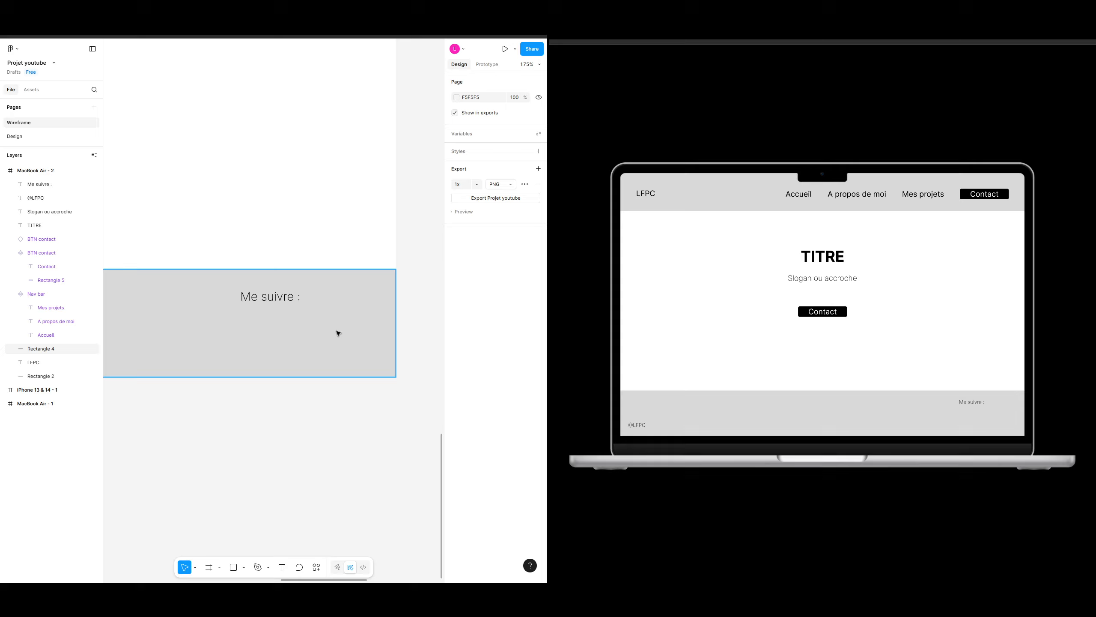
{"action": "key", "text": "o"}
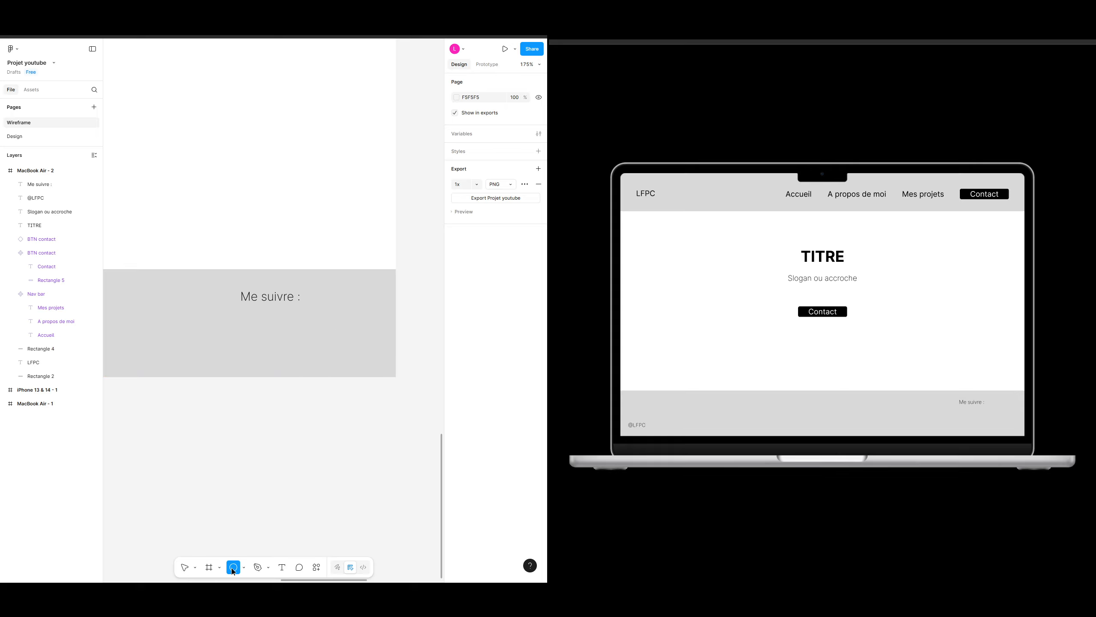
{"action": "left_click", "coordinate": [370, 353]}
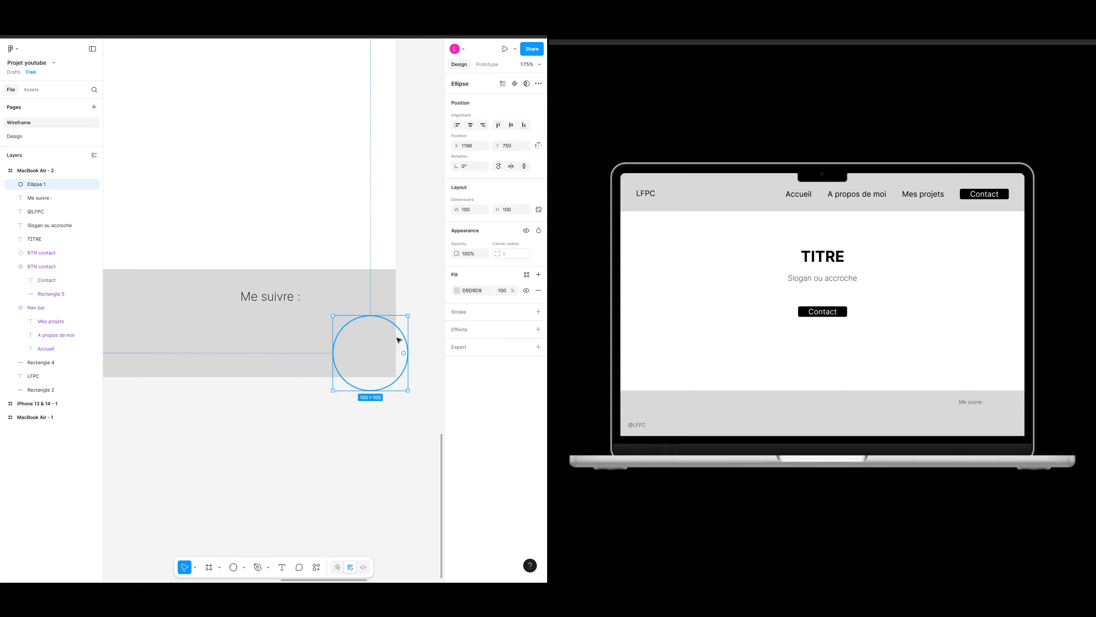
Step: Fill the circle black and move it just under the Me suivre text
{"action": "left_click", "coordinate": [456, 291]}
{"action": "left_click", "coordinate": [352, 485]}
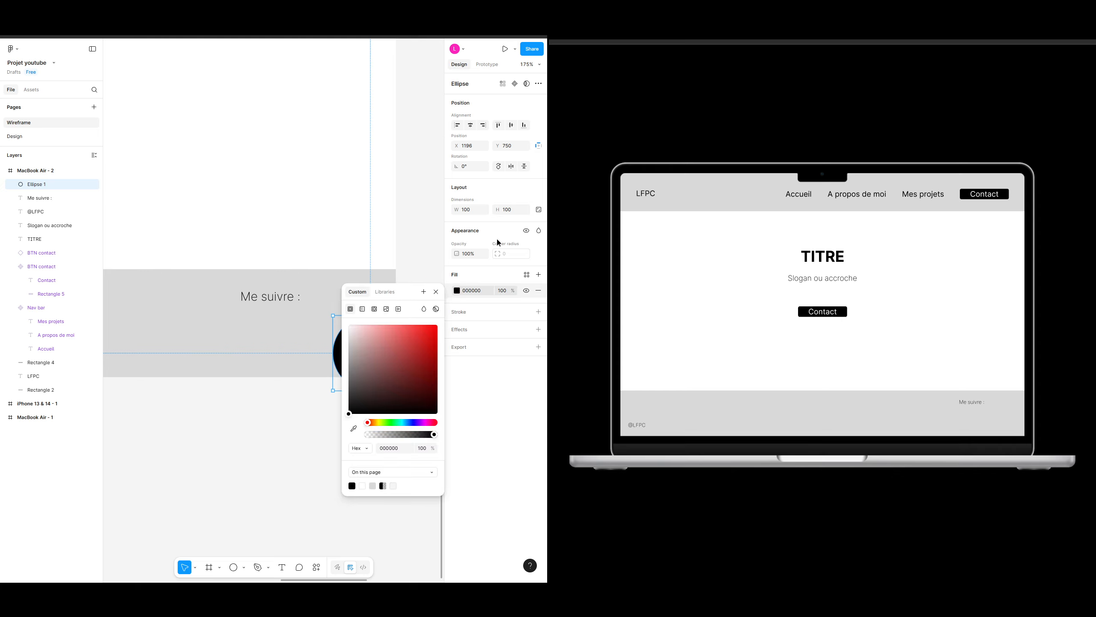
{"action": "left_click", "coordinate": [438, 290]}
{"action": "left_click_drag", "start_coordinate": [367, 359], "coordinate": [342, 340]}
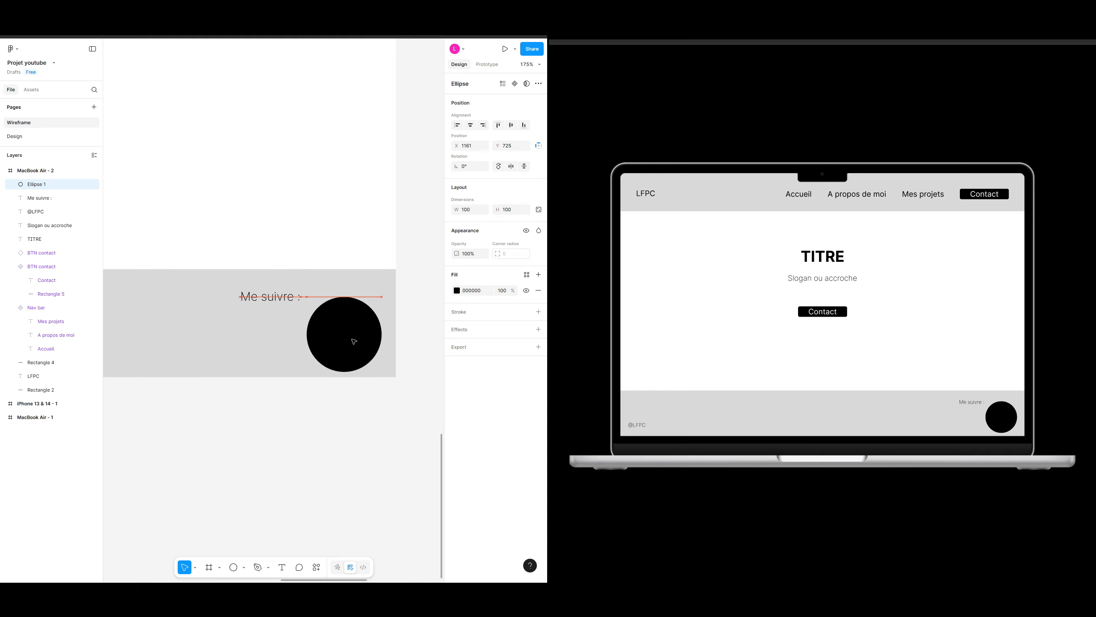
Step: Try resizing the circle with different width and height values, returning to 100 × 100
{"action": "left_click", "coordinate": [469, 210]}
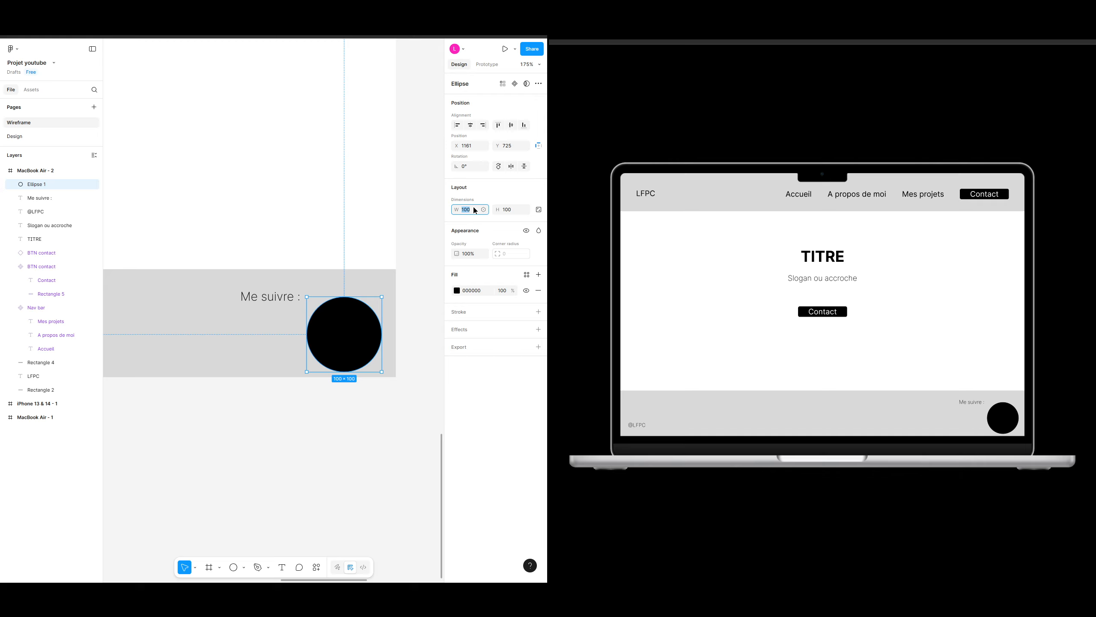
{"action": "type", "text": "50"}
{"action": "key", "text": "Return"}
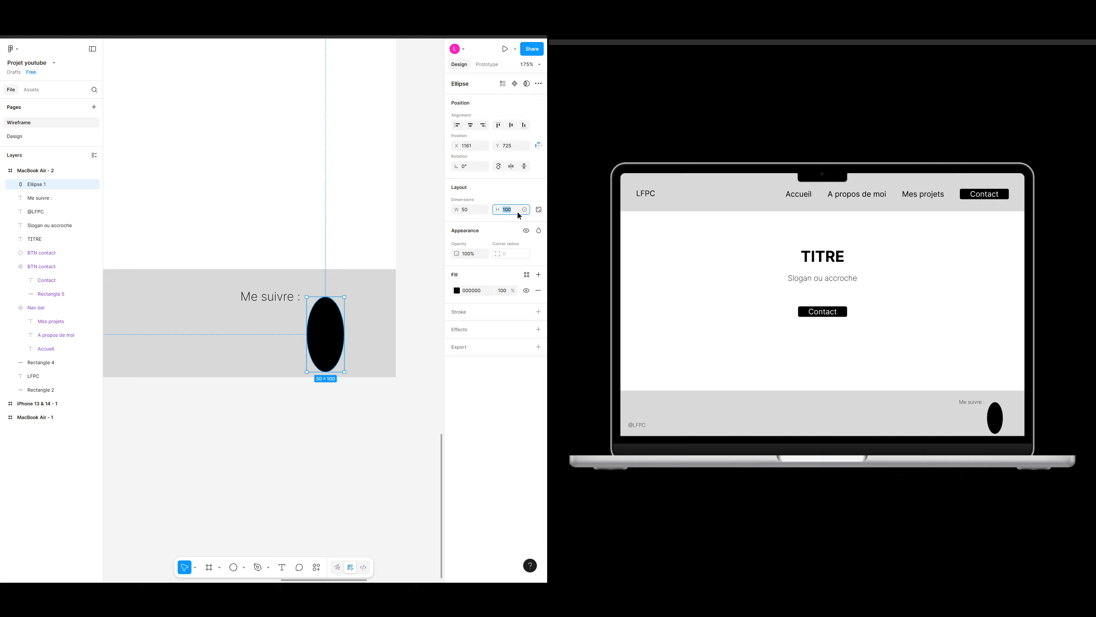
{"action": "type", "text": "50"}
{"action": "key", "text": "Return"}
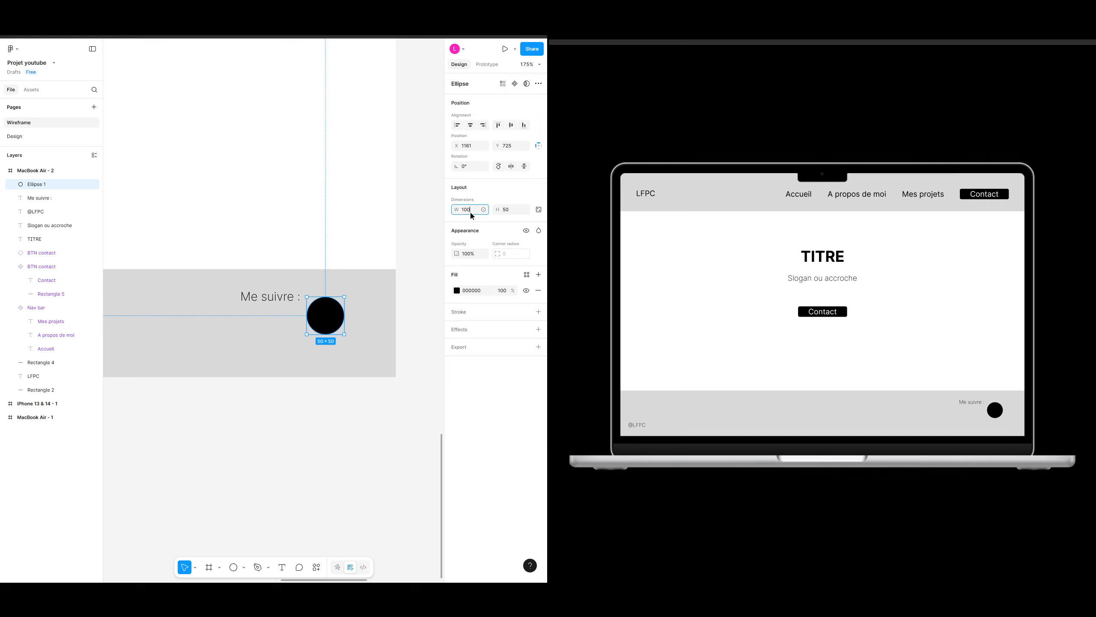
{"action": "key", "text": "Tab"}
{"action": "type", "text": "100"}
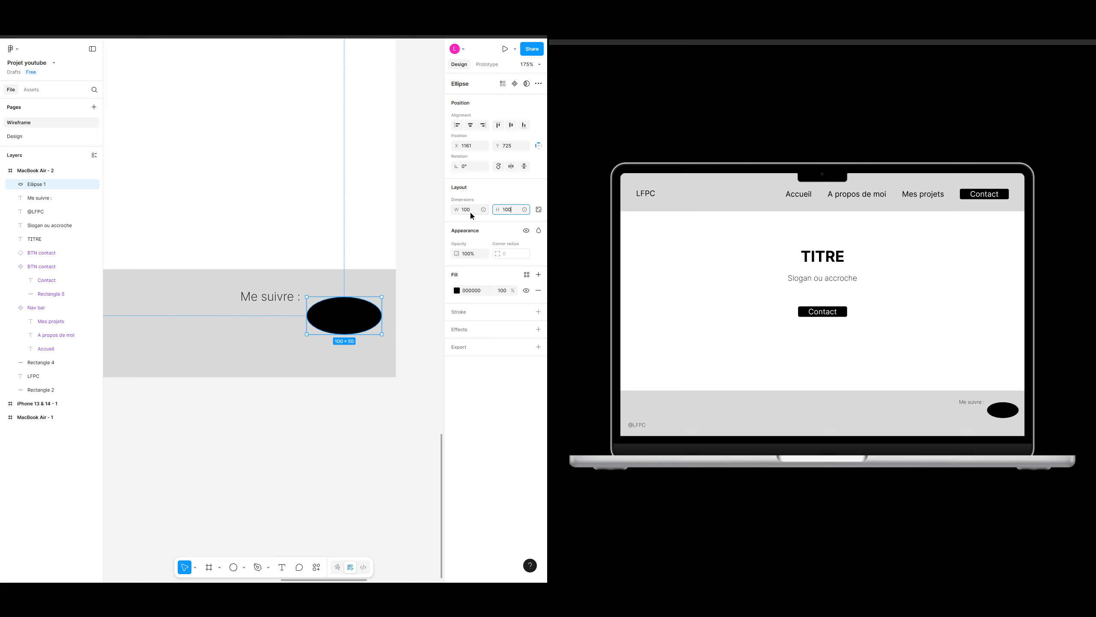
{"action": "key", "text": "Return"}
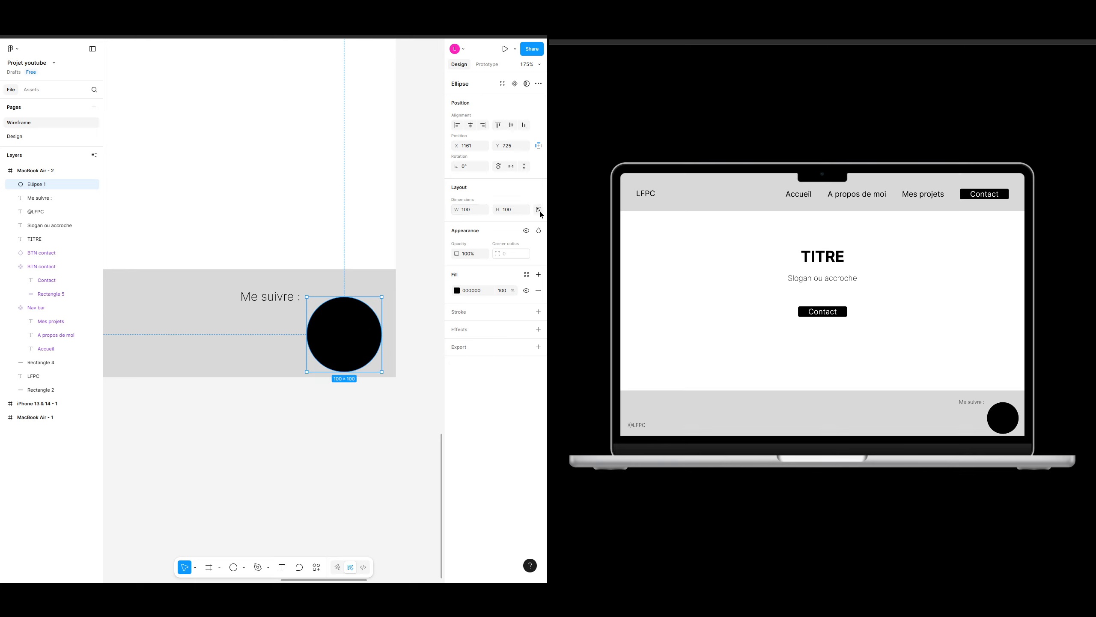
Step: Lock the circle's aspect ratio and resize it to 40 × 40 near the footer's lower-right corner
{"action": "left_click", "coordinate": [538, 209]}
{"action": "left_click", "coordinate": [474, 210]}
{"action": "type", "text": "50"}
{"action": "left_click", "coordinate": [334, 345]}
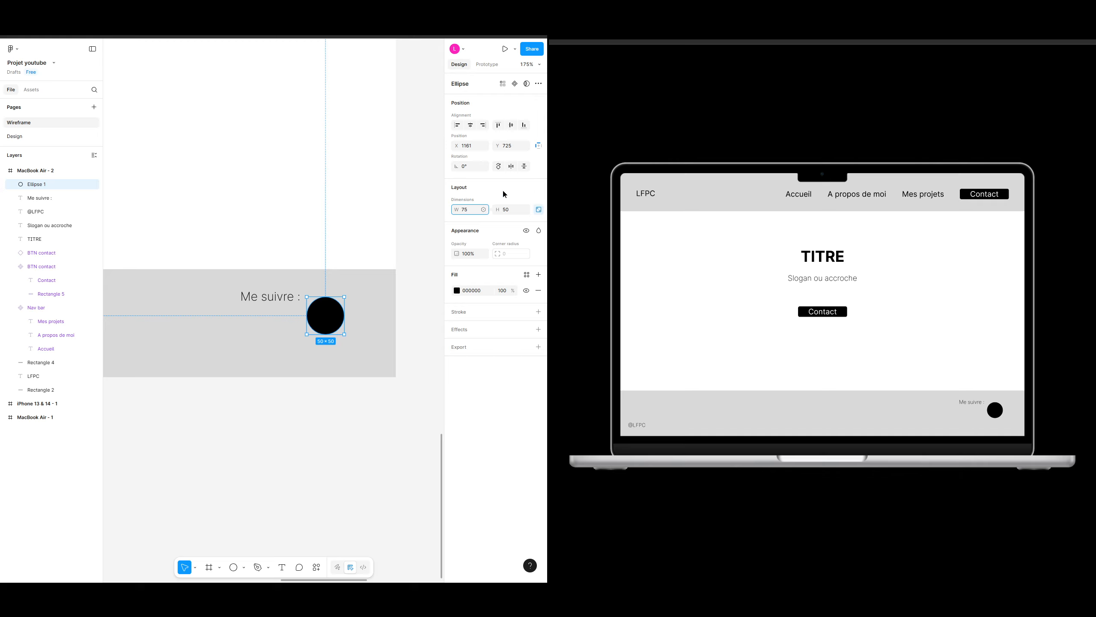
{"action": "key", "text": "Return"}
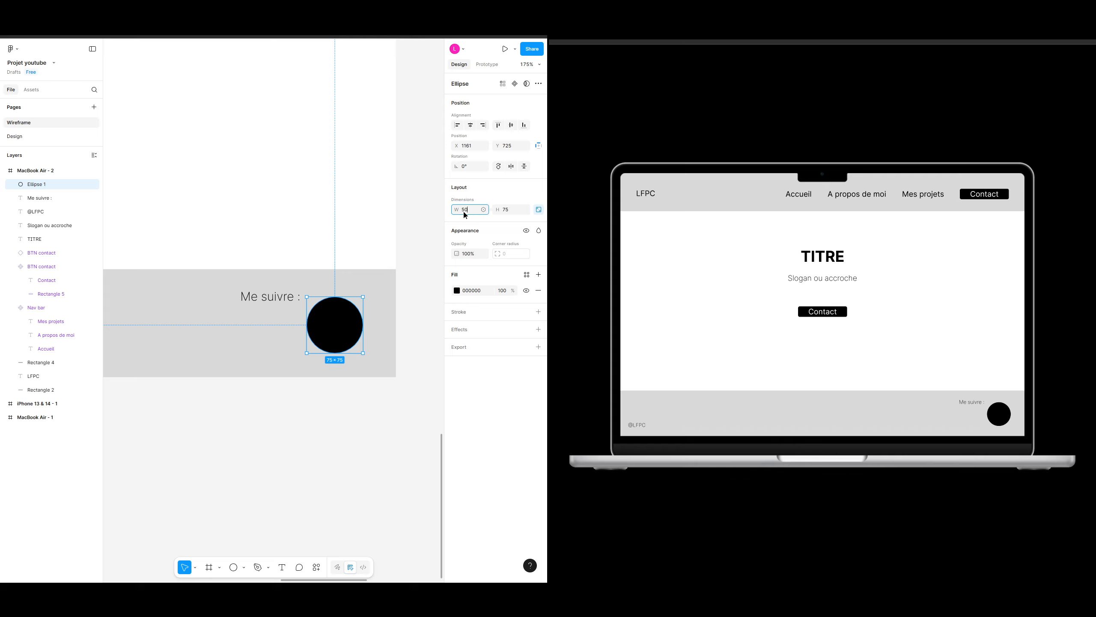
{"action": "key", "text": "Return"}
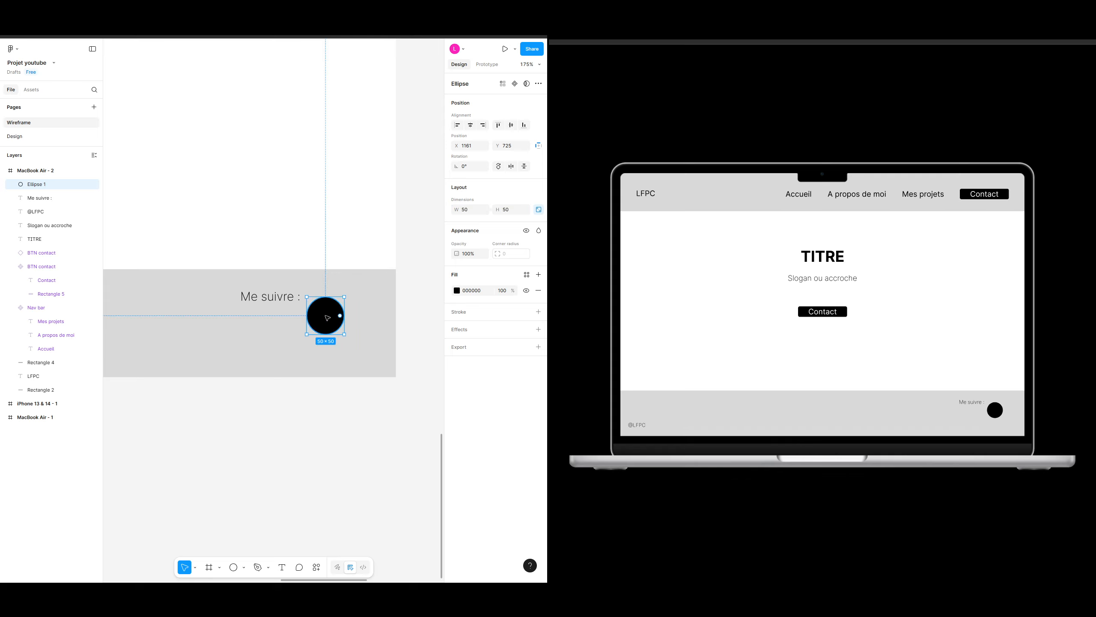
{"action": "left_click_drag", "start_coordinate": [329, 316], "coordinate": [366, 346]}
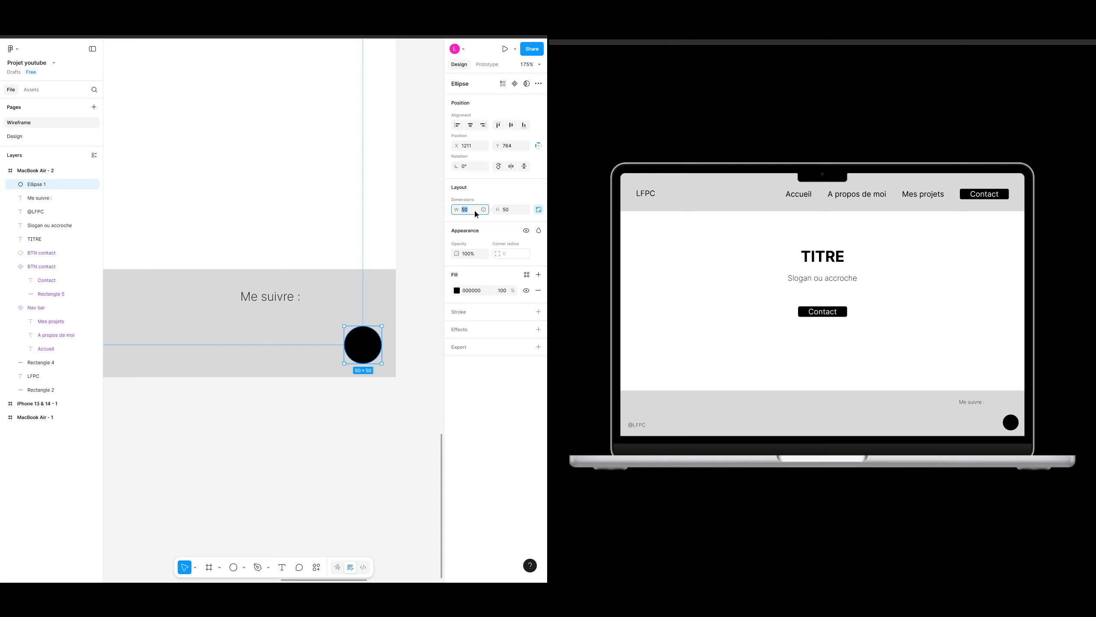
{"action": "type", "text": "40"}
{"action": "key", "text": "Return"}
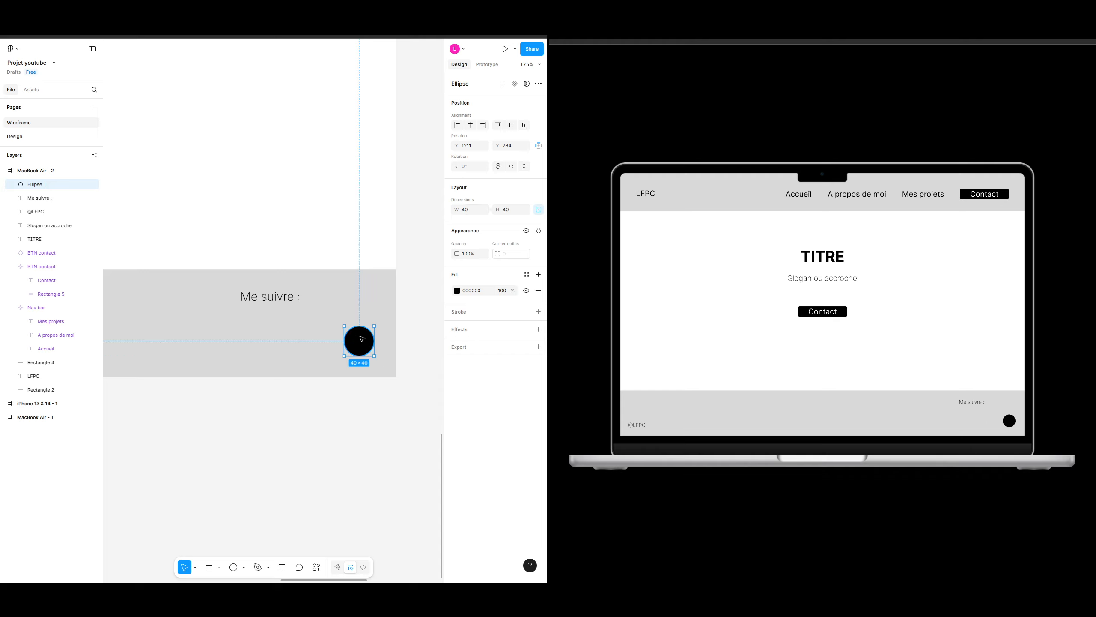
Step: Duplicate the circle three times to form a row of four circles in the footer
{"action": "key", "text": "ctrl+d"}
{"action": "left_click_drag", "start_coordinate": [362, 340], "coordinate": [228, 348]}
{"action": "key", "text": "ctrl+d"}
{"action": "key", "text": "ctrl+d"}
{"action": "left_click_drag", "start_coordinate": [326, 438], "coordinate": [340, 434]}
{"action": "left_click", "coordinate": [341, 433]}
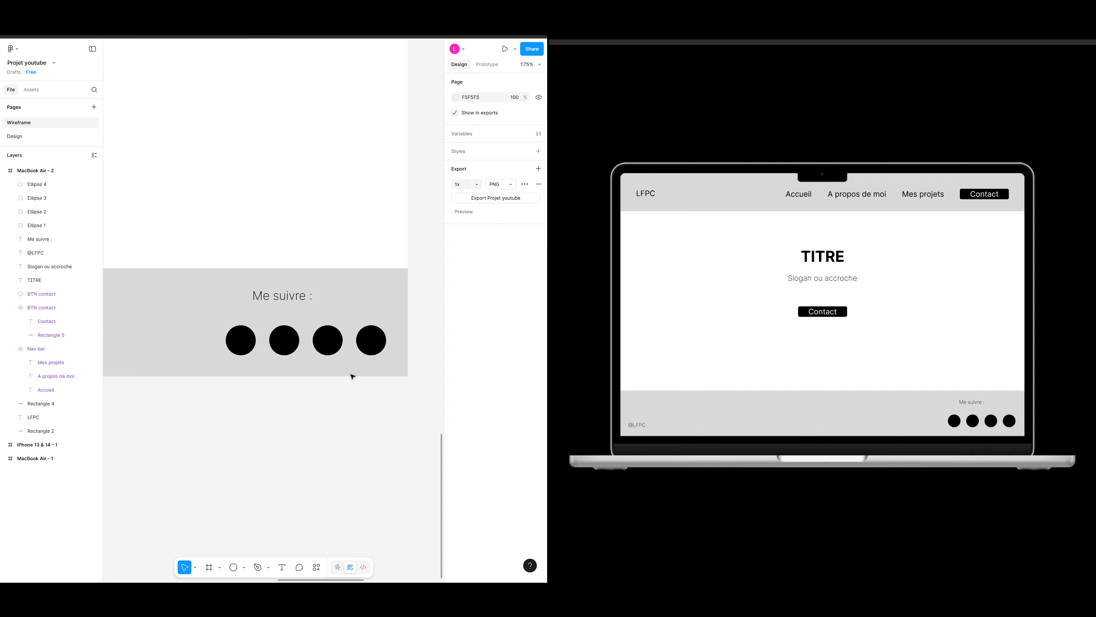
Step: Scatter three of the circles to different positions around the footer
{"action": "left_click", "coordinate": [371, 342]}
{"action": "left_click", "coordinate": [331, 341], "text": "shift"}
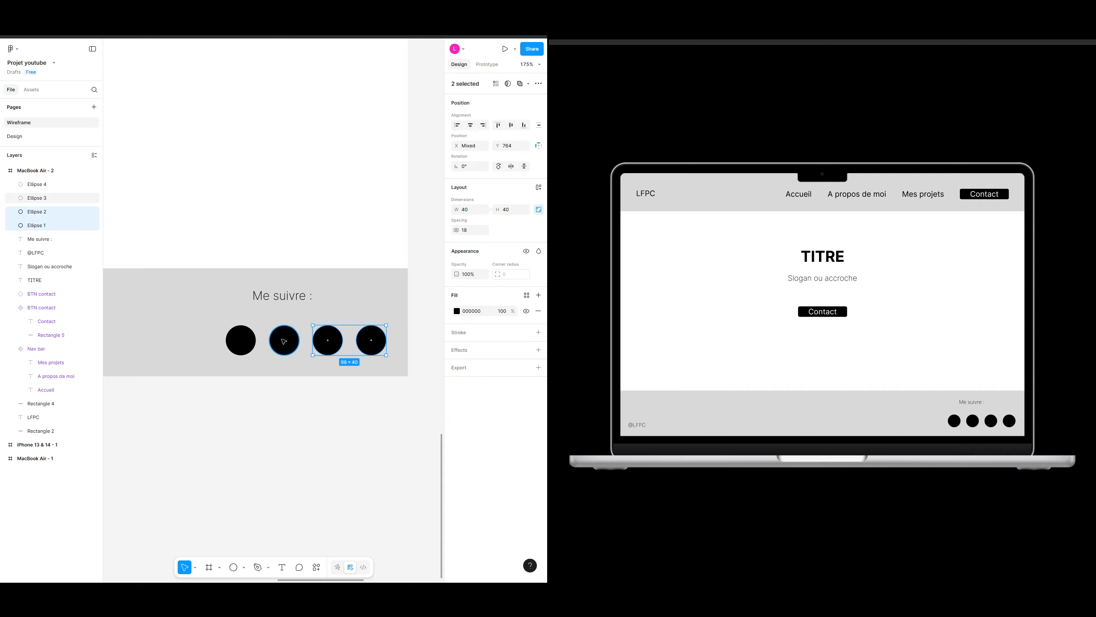
{"action": "left_click", "coordinate": [283, 341], "text": "shift"}
{"action": "left_click", "coordinate": [242, 341], "text": "shift"}
{"action": "left_click", "coordinate": [336, 321]}
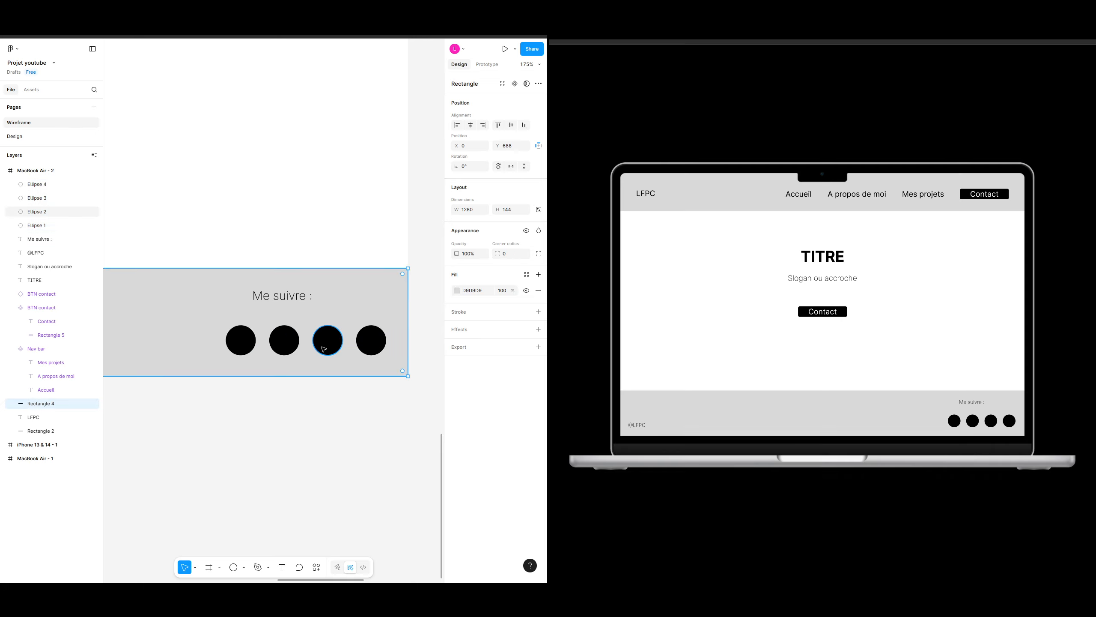
{"action": "left_click_drag", "start_coordinate": [324, 351], "coordinate": [349, 309]}
{"action": "key", "text": "ctrl+z"}
{"action": "left_click_drag", "start_coordinate": [284, 341], "coordinate": [299, 316]}
{"action": "left_click_drag", "start_coordinate": [242, 341], "coordinate": [274, 359]}
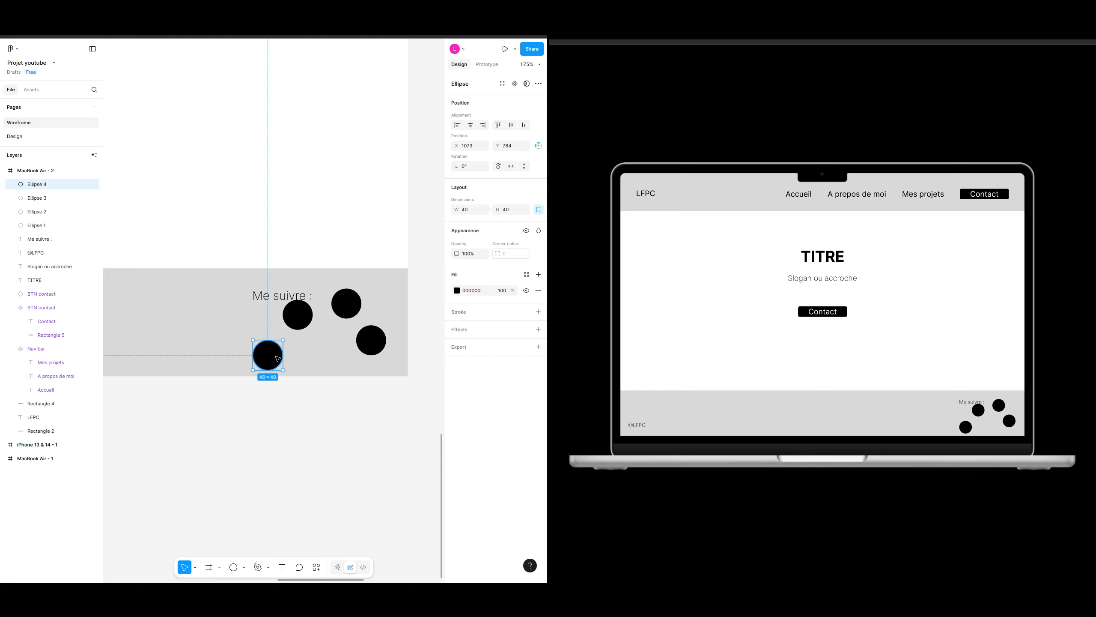
Step: Select all four circles, align their vertical centers and distribute them evenly in a row
{"action": "left_click", "coordinate": [296, 313], "text": "shift"}
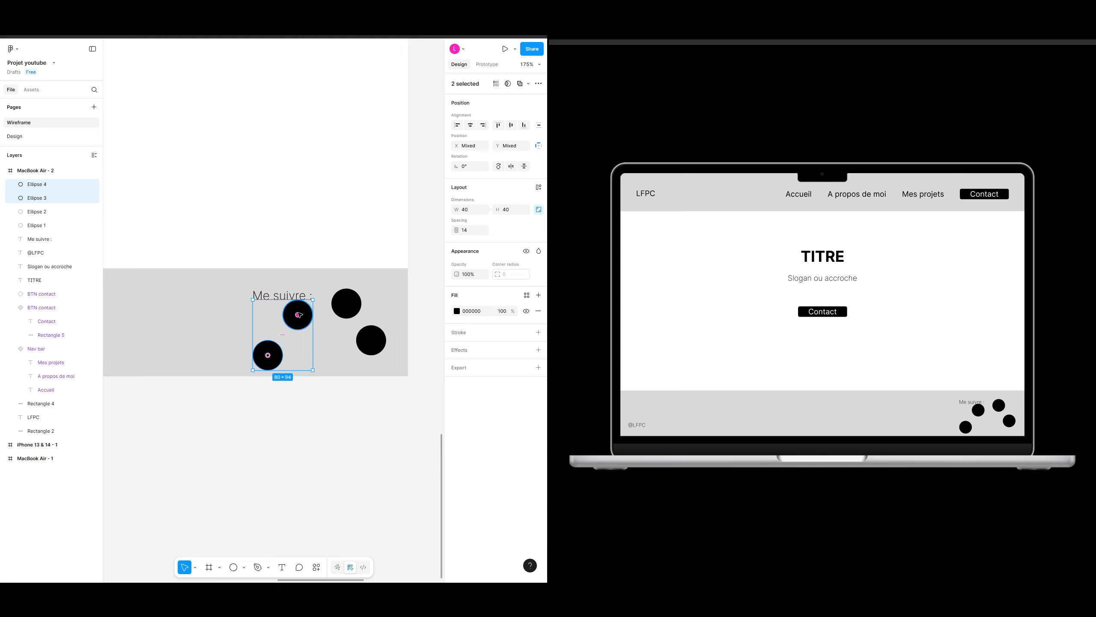
{"action": "left_click", "coordinate": [346, 305], "text": "shift"}
{"action": "left_click", "coordinate": [371, 340], "text": "shift"}
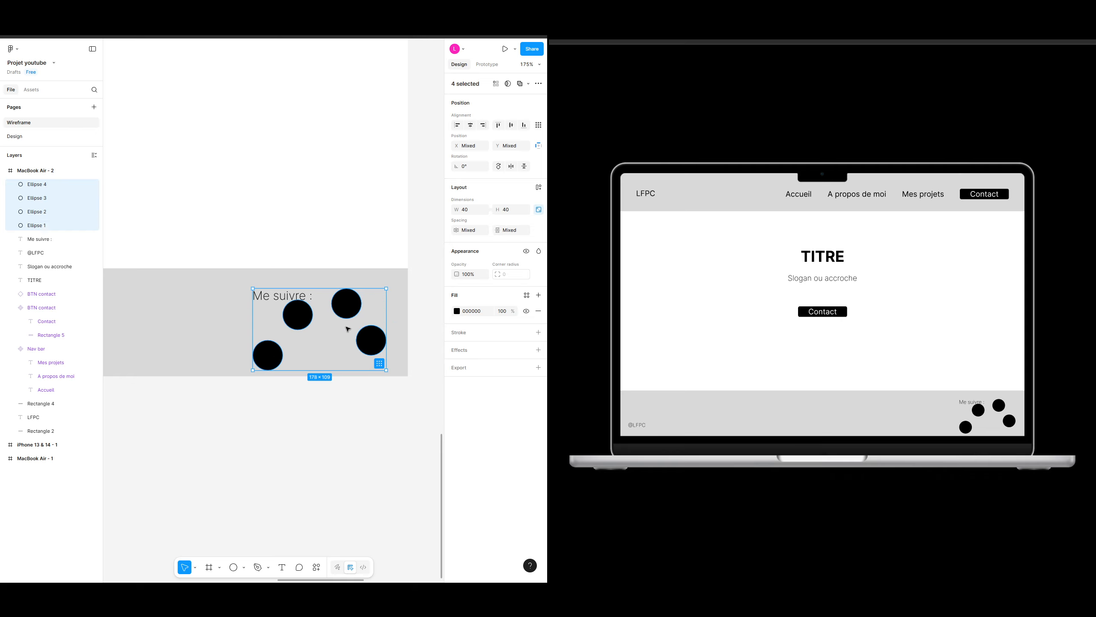
{"action": "left_click", "coordinate": [512, 125]}
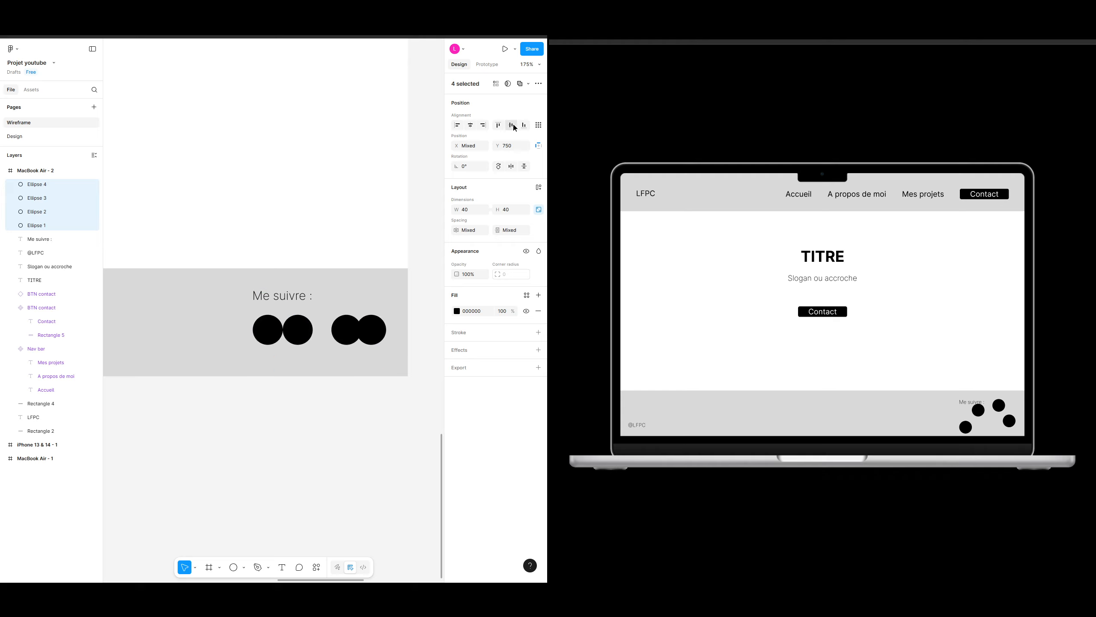
{"action": "left_click", "coordinate": [538, 125]}
{"action": "left_click", "coordinate": [454, 161]}
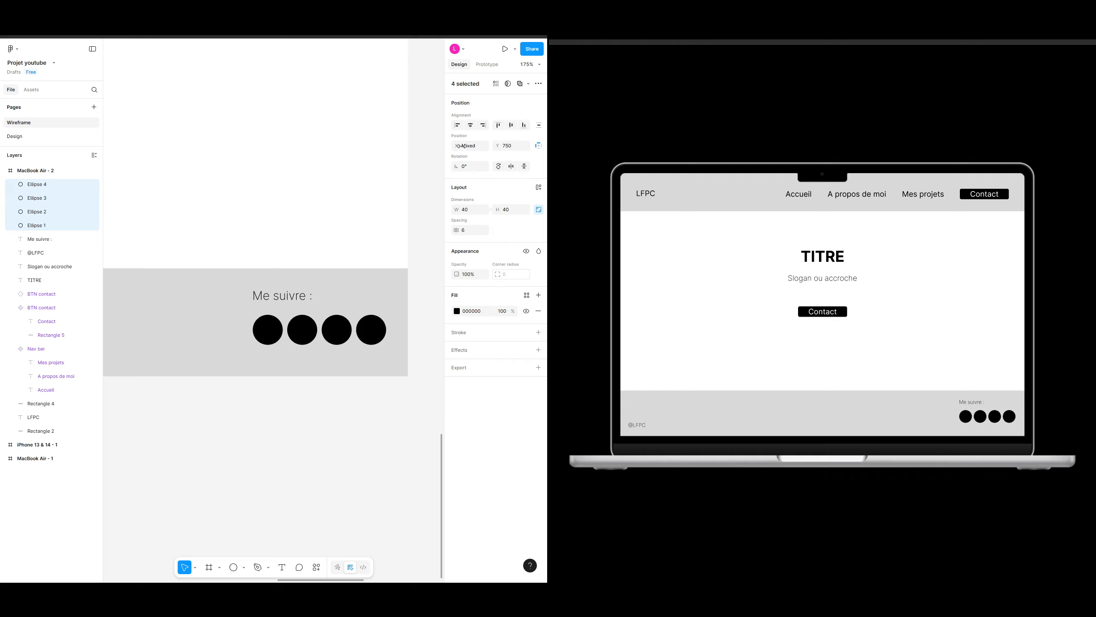
Step: Set the spacing between the circles to 15
{"action": "left_click", "coordinate": [469, 231]}
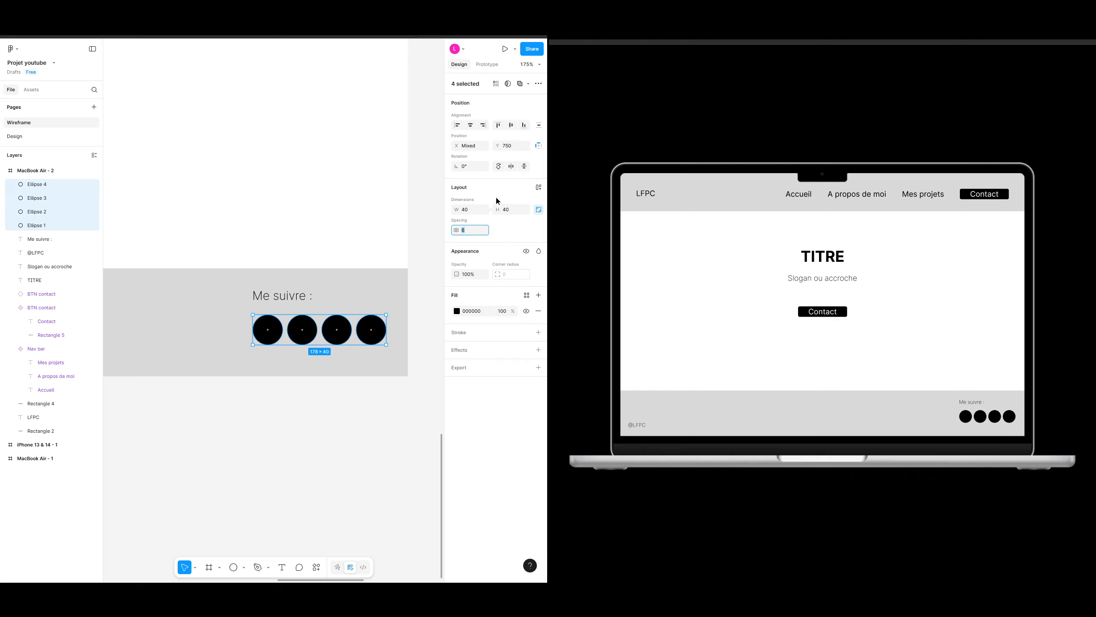
{"action": "type", "text": "25"}
{"action": "key", "text": "Return"}
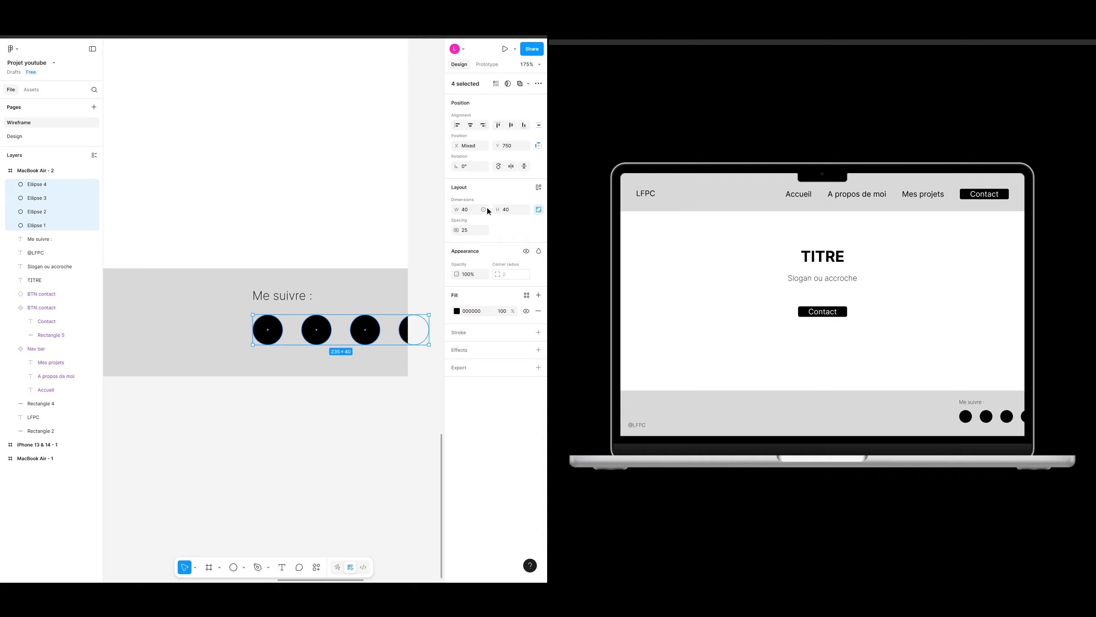
{"action": "type", "text": "15"}
{"action": "key", "text": "Return"}
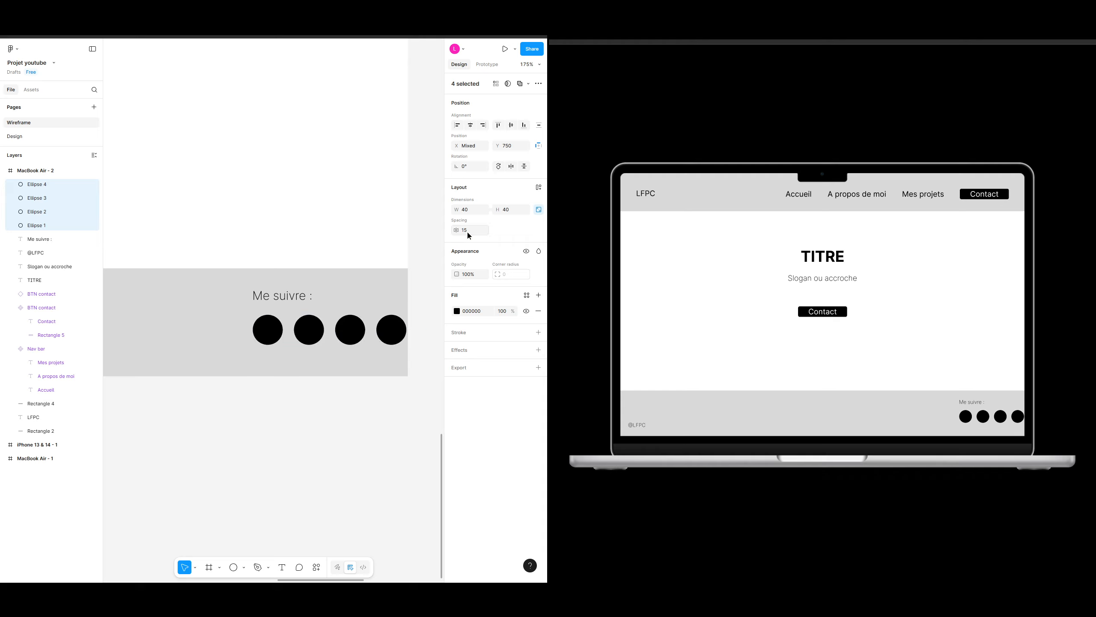
Step: Move the row of circles under the Me suivre text, closer to the footer's right edge
{"action": "mouse_move", "coordinate": [367, 332]}
{"action": "left_mouse_down"}
{"action": "mouse_move", "coordinate": [303, 337]}
{"action": "mouse_move", "coordinate": [366, 340]}
{"action": "mouse_move", "coordinate": [344, 339]}
{"action": "mouse_move", "coordinate": [360, 350]}
{"action": "left_mouse_up"}
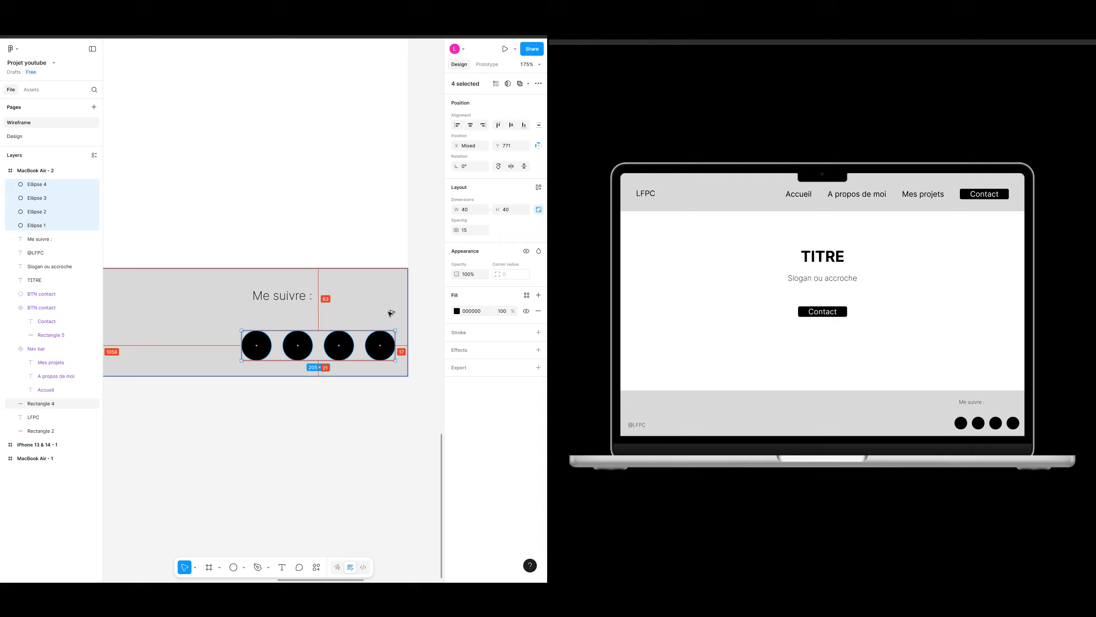
{"action": "key", "text": "Up"}
{"action": "key", "text": "Up"}
{"action": "key", "text": "Up"}
{"action": "key", "text": "Up"}
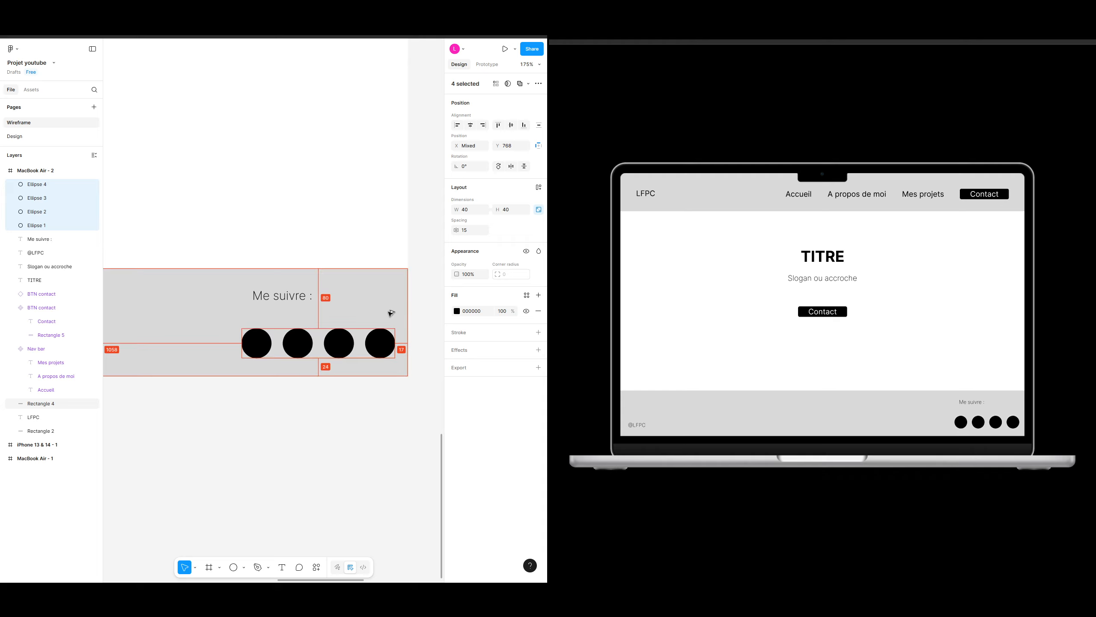
{"action": "key", "text": "Left"}
{"action": "key", "text": "Left"}
{"action": "key", "text": "Left"}
{"action": "key", "text": "Left"}
{"action": "key", "text": "Left"}
{"action": "key", "text": "Left"}
{"action": "key", "text": "Left"}
{"action": "key", "text": "Left"}
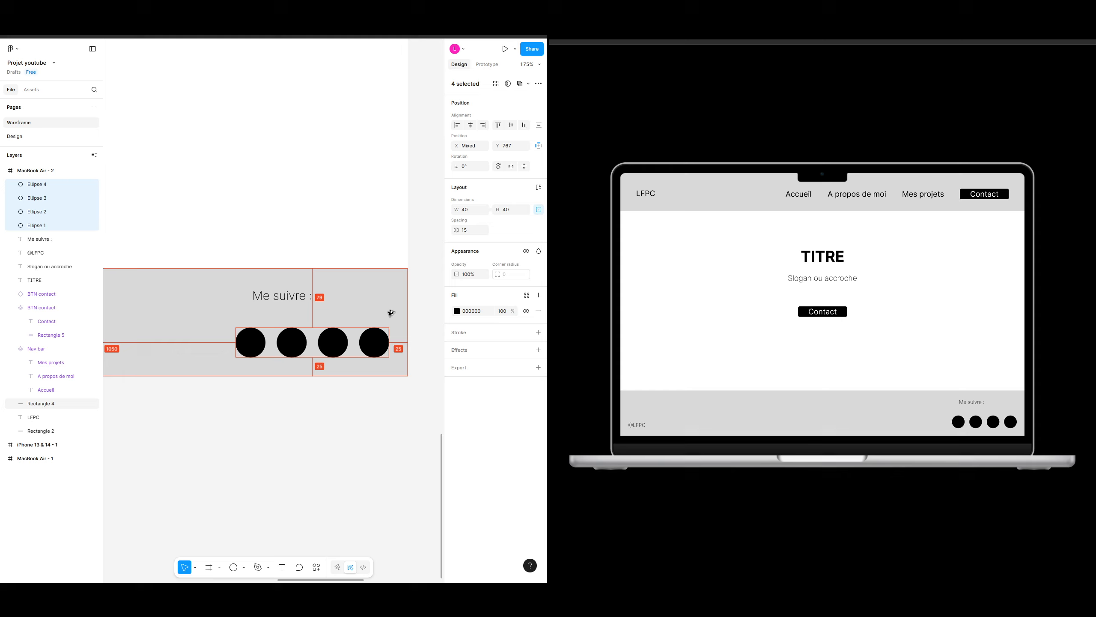
Step: Move the Me suivre text left so it sits just above the first circle
{"action": "left_click", "coordinate": [282, 297]}
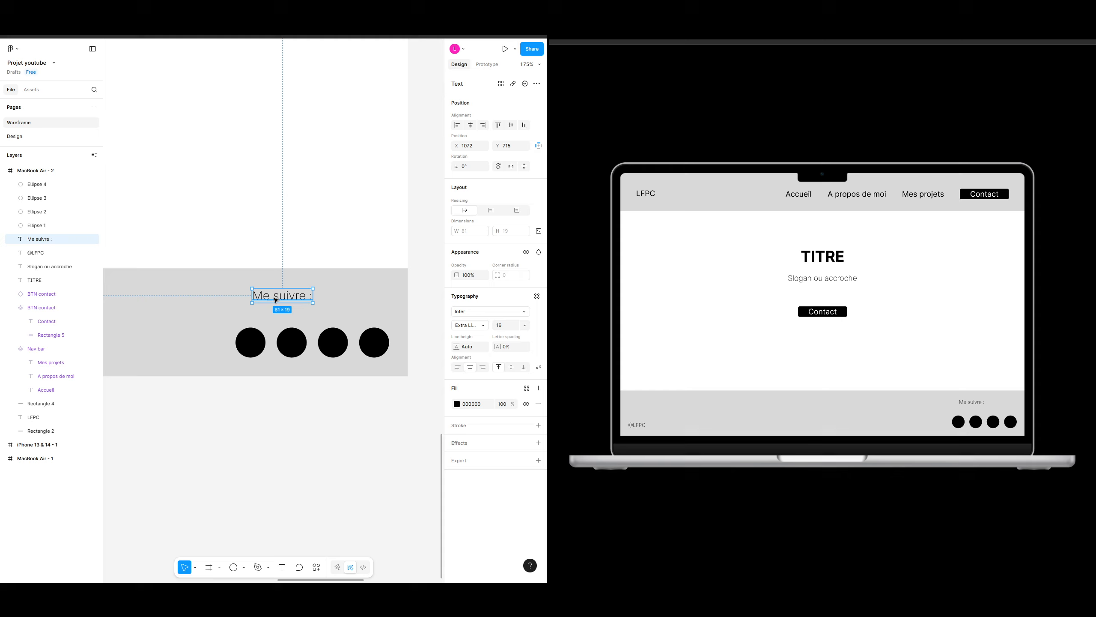
{"action": "left_click_drag", "start_coordinate": [276, 299], "coordinate": [266, 309]}
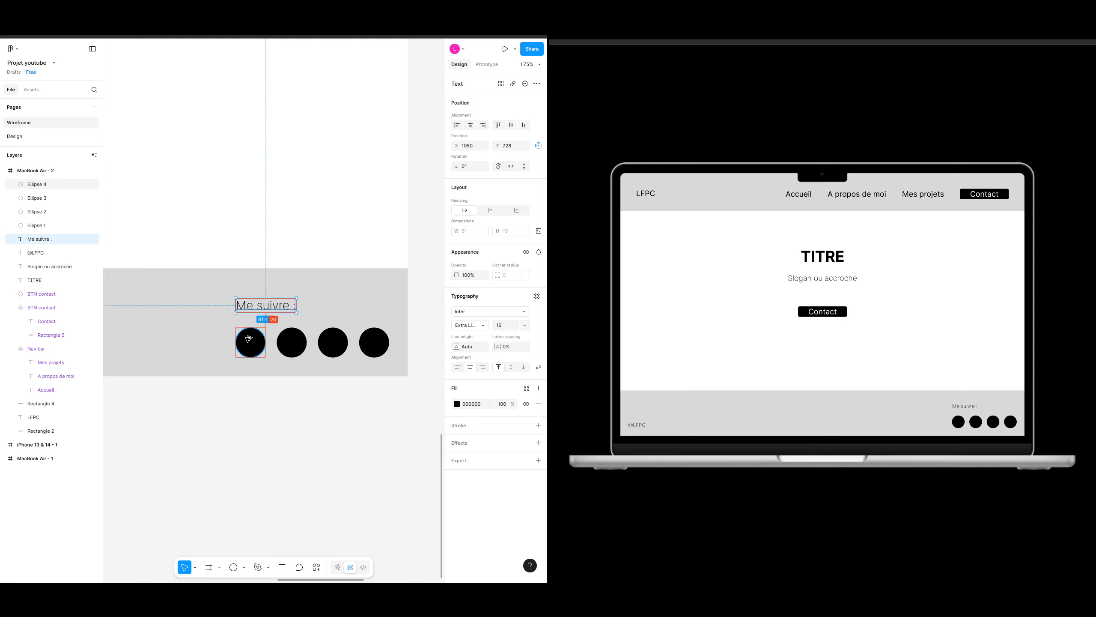
{"action": "key", "text": "Up"}
{"action": "key", "text": "Up"}
{"action": "key", "text": "Up"}
{"action": "key", "text": "Up"}
{"action": "key", "text": "Up"}
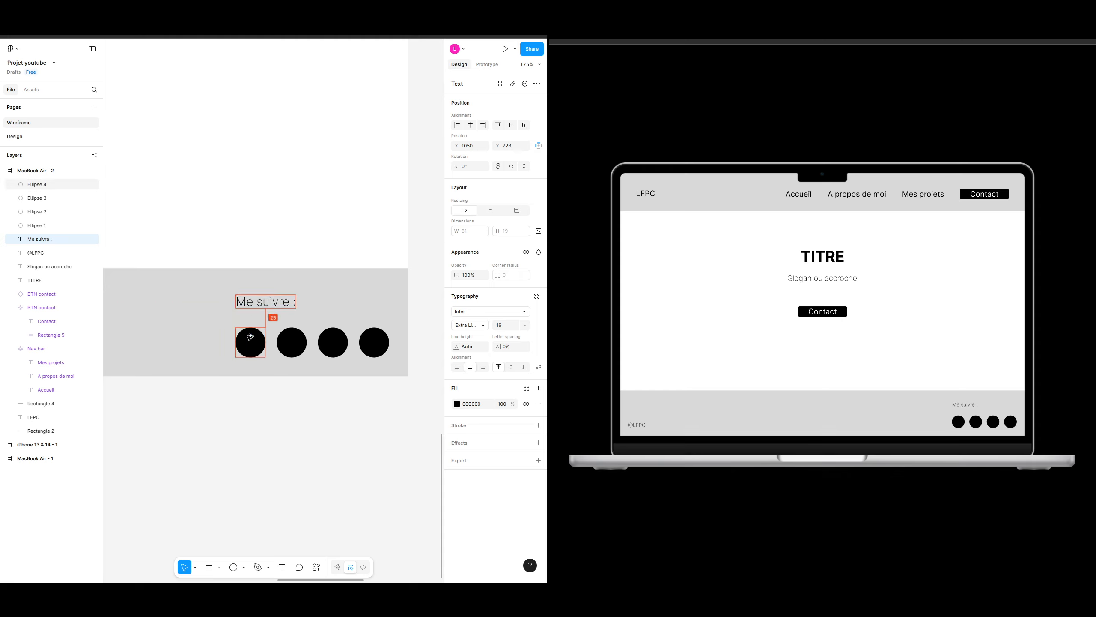
Step: Add a "Contact :" text label in the middle of the footer and nudge it up 2 pixels
{"action": "left_click", "coordinate": [357, 173]}
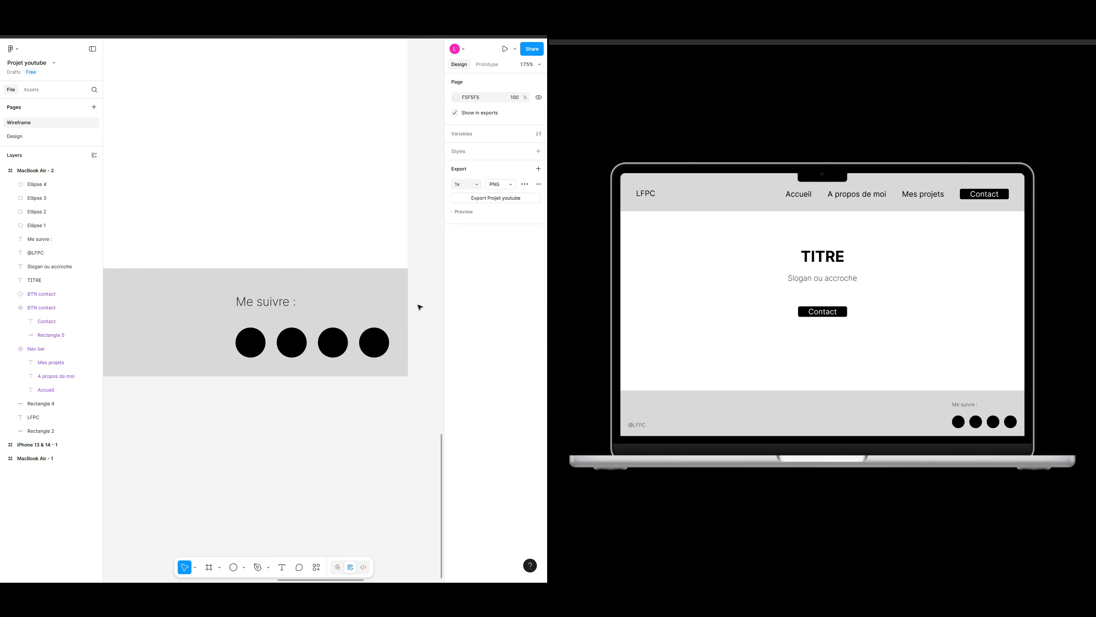
{"action": "scroll", "coordinate": [245, 428], "scroll_direction": "down", "scroll_amount": 6}
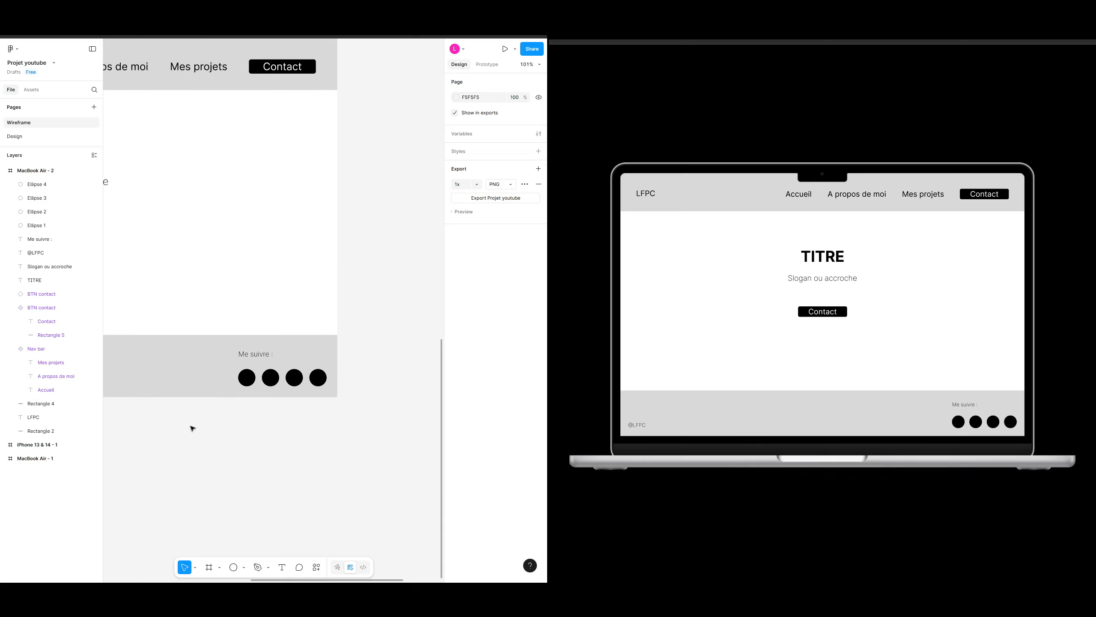
{"action": "left_click_drag", "start_coordinate": [335, 380], "coordinate": [287, 378]}
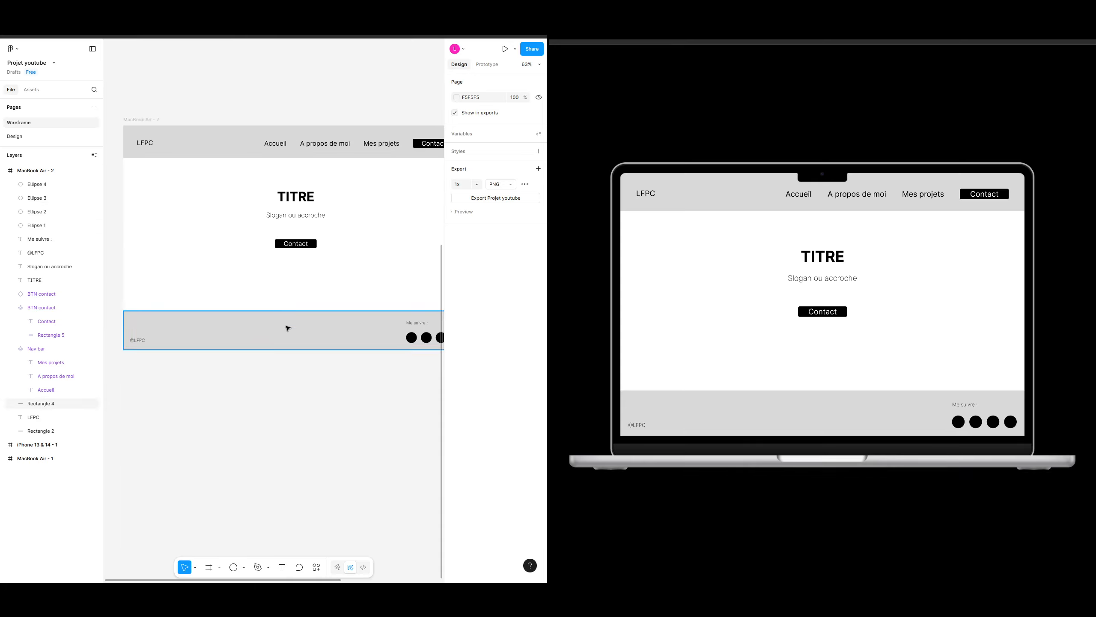
{"action": "scroll", "coordinate": [298, 311], "scroll_direction": "right", "scroll_amount": 2}
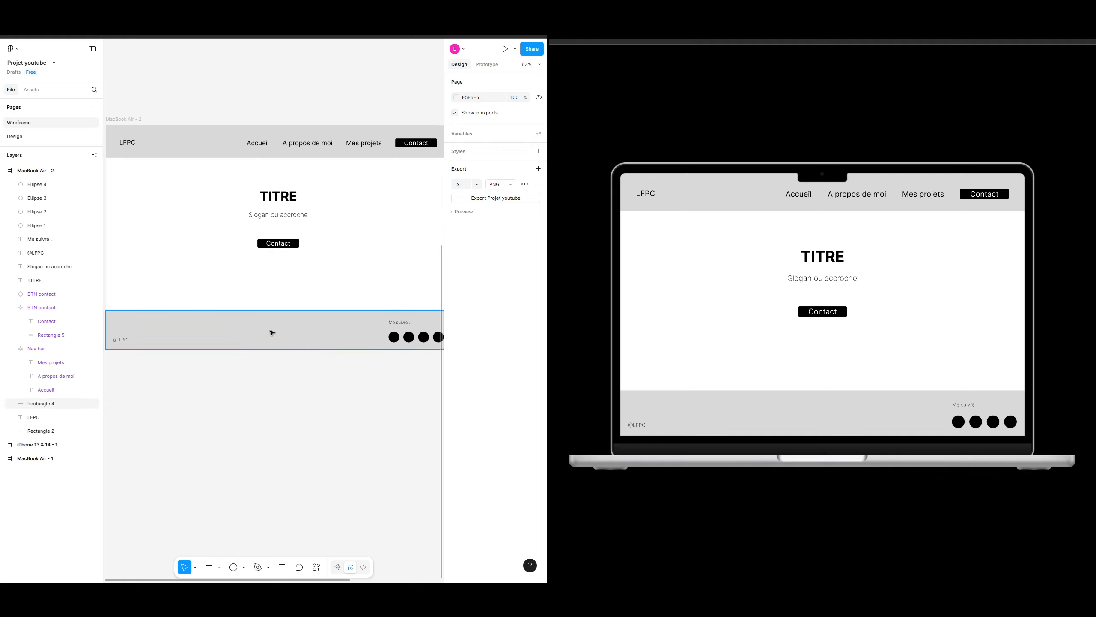
{"action": "scroll", "coordinate": [233, 342], "scroll_direction": "up", "scroll_amount": 2}
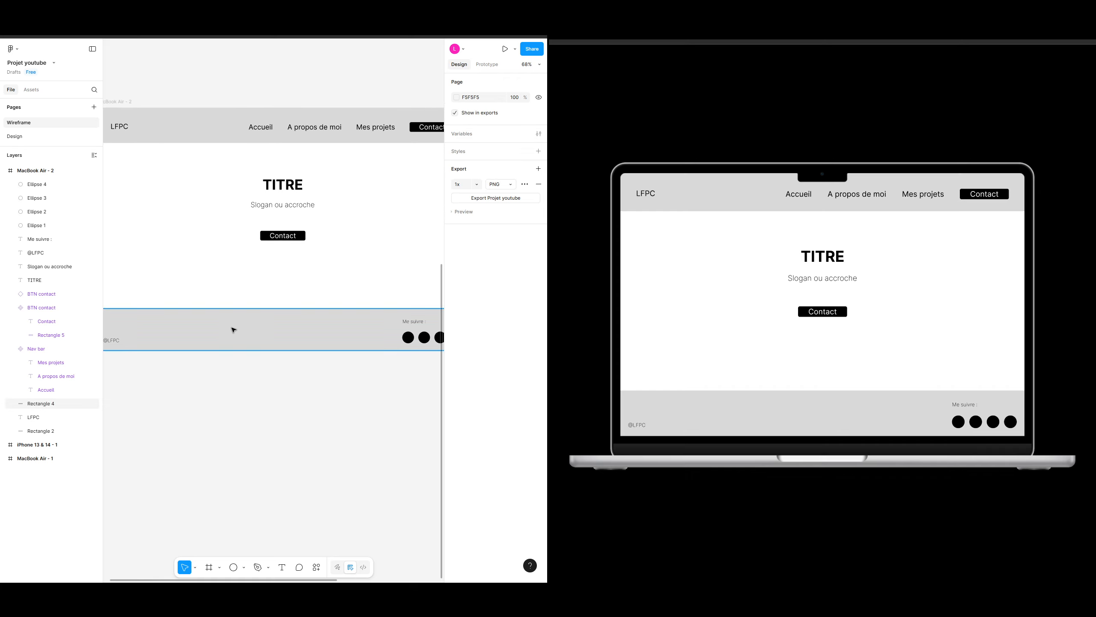
{"action": "key", "text": "t"}
{"action": "left_click", "coordinate": [207, 320]}
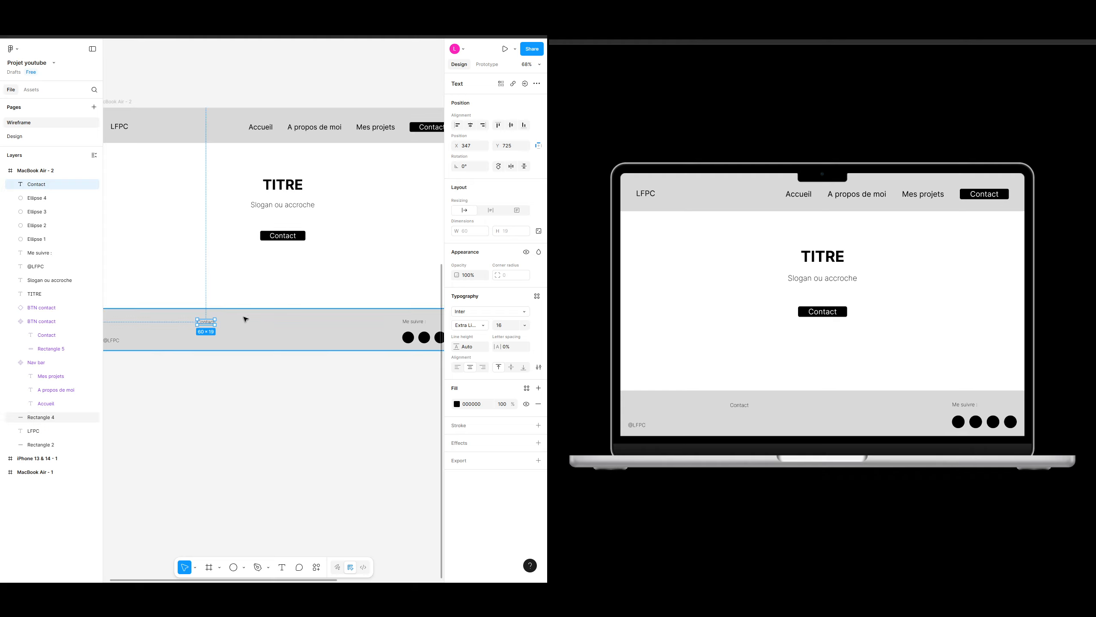
{"action": "double_click", "coordinate": [210, 322]}
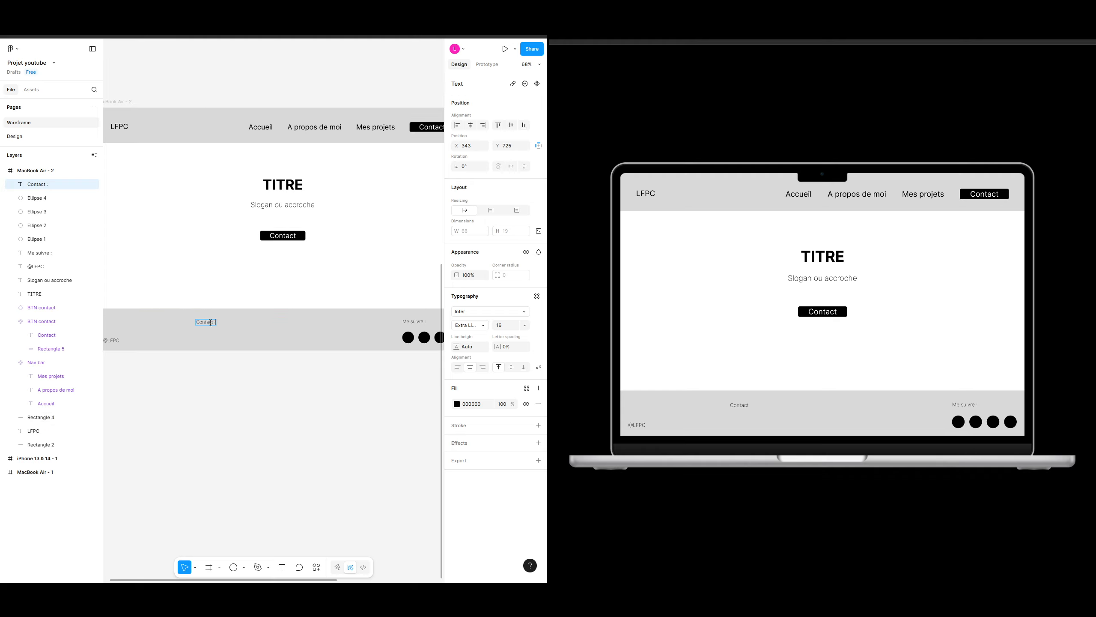
{"action": "key", "text": "Escape"}
{"action": "key", "text": "Up"}
{"action": "key", "text": "Up"}
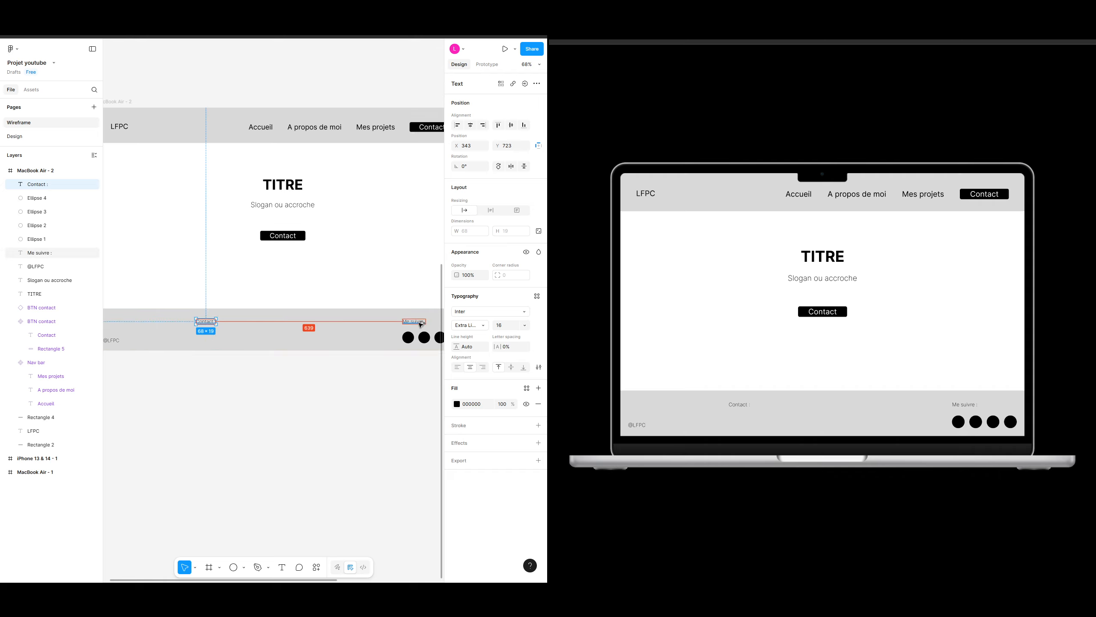
Step: Add a "Tel :" text line with a placeholder phone number below the Contact label
{"action": "left_click", "coordinate": [303, 363]}
{"action": "scroll", "coordinate": [229, 337], "scroll_direction": "up", "scroll_amount": 5}
{"action": "key", "text": "t"}
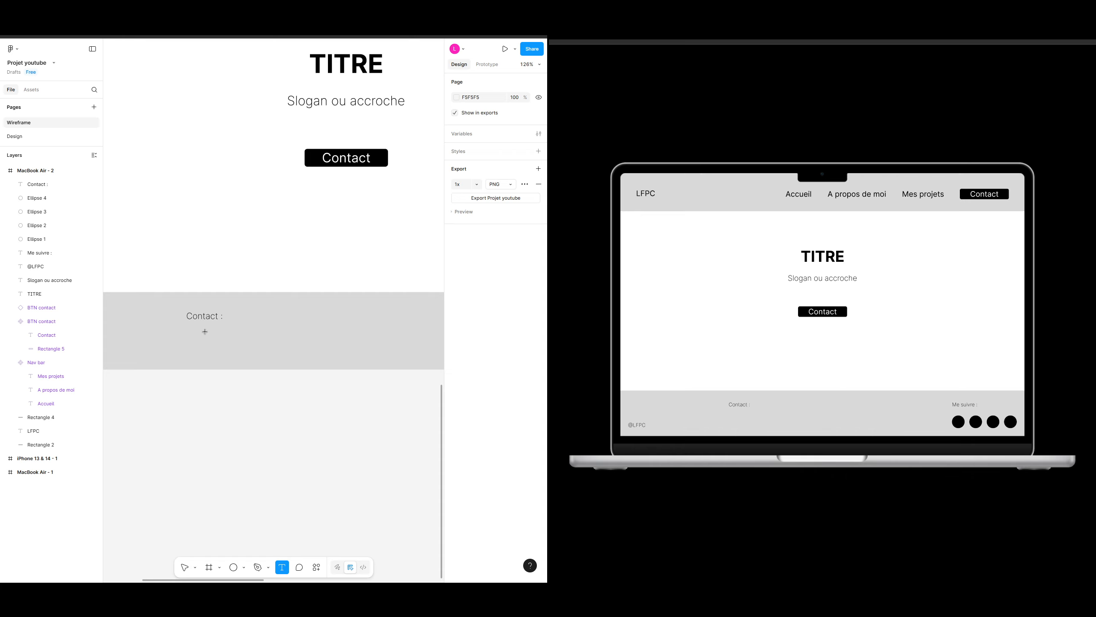
{"action": "left_click", "coordinate": [199, 335]}
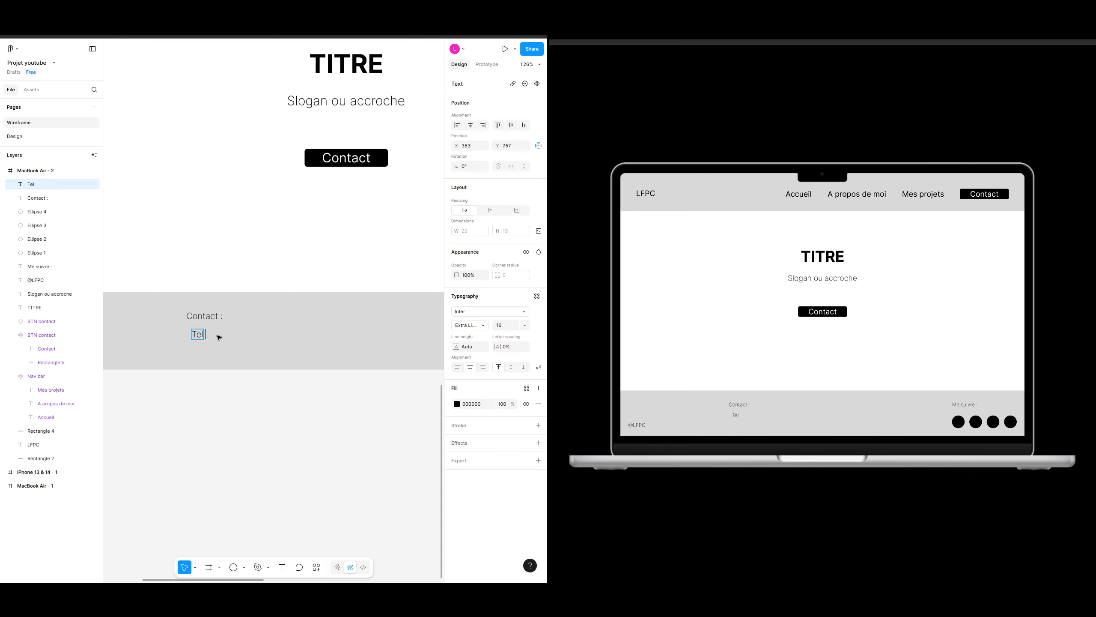
{"action": "type", "text": "Tel : 01 02 05 06 07"}
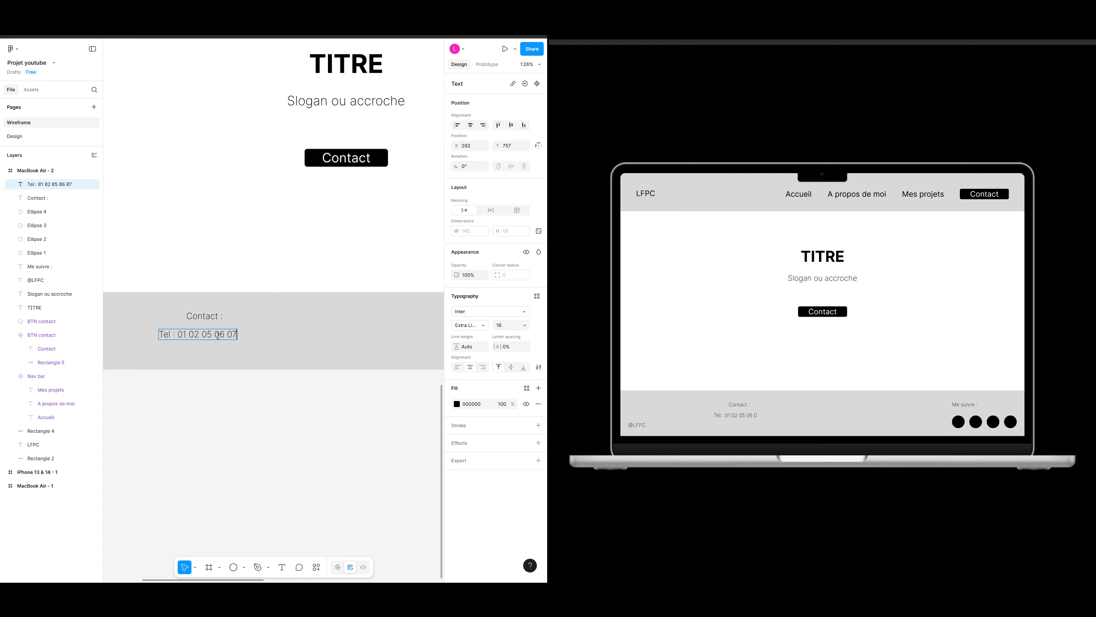
{"action": "key", "text": "Escape"}
Step: Align the phone line's left edge with the Contact label and nudge it down
{"action": "left_click_drag", "start_coordinate": [204, 340], "coordinate": [232, 336]}
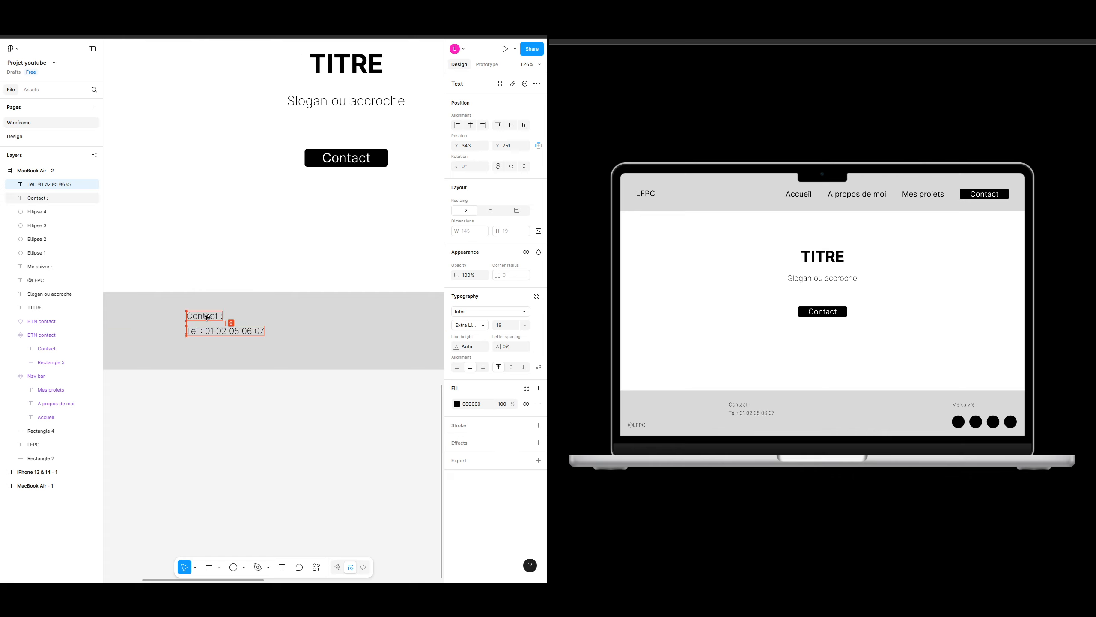
{"action": "key", "text": "Down"}
{"action": "key", "text": "Down"}
Step: Duplicate the phone line below it and change it to a "mail :" line with a placeholder e-mail address
{"action": "key", "text": "ctrl+d"}
{"action": "left_click_drag", "start_coordinate": [216, 332], "coordinate": [218, 349]}
{"action": "double_click", "coordinate": [218, 349]}
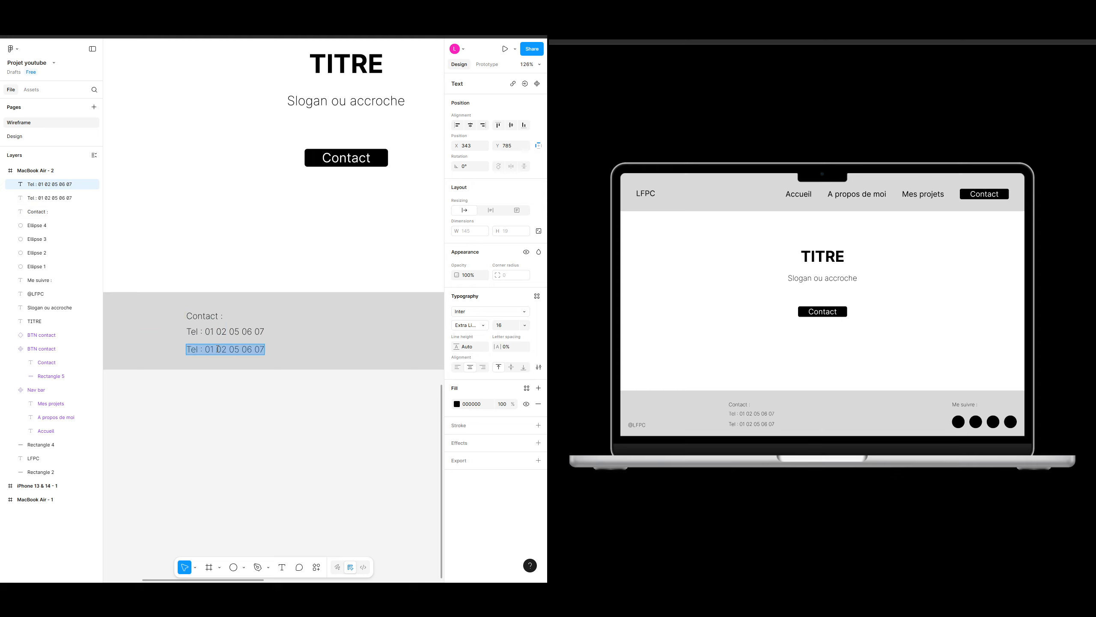
{"action": "type", "text": "mail : xxx"}
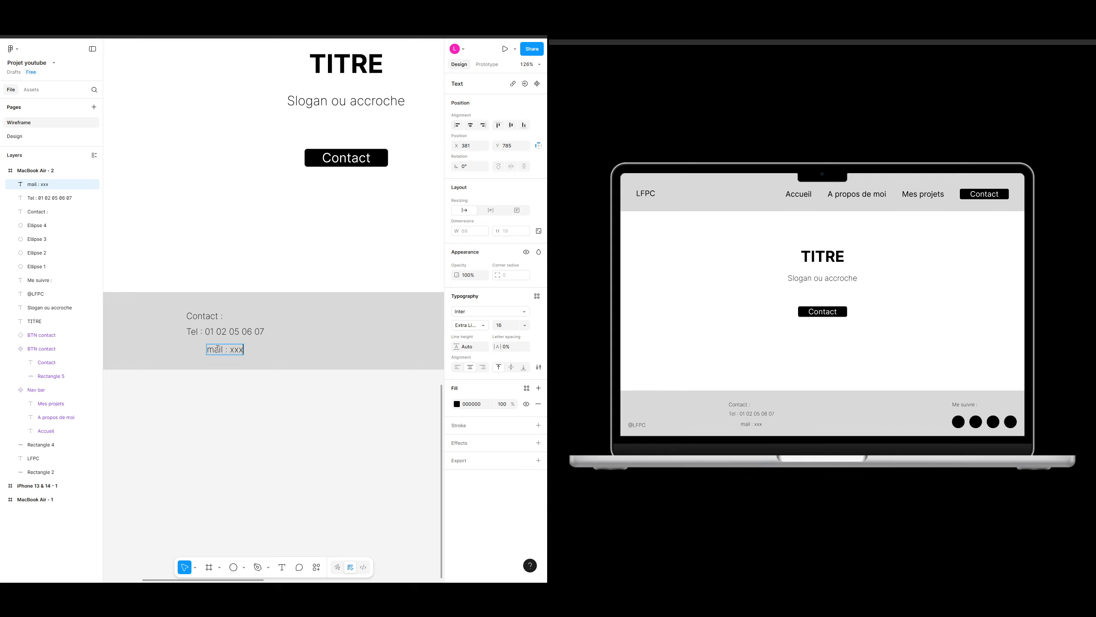
{"action": "type", "text": "@xxx.xx"}
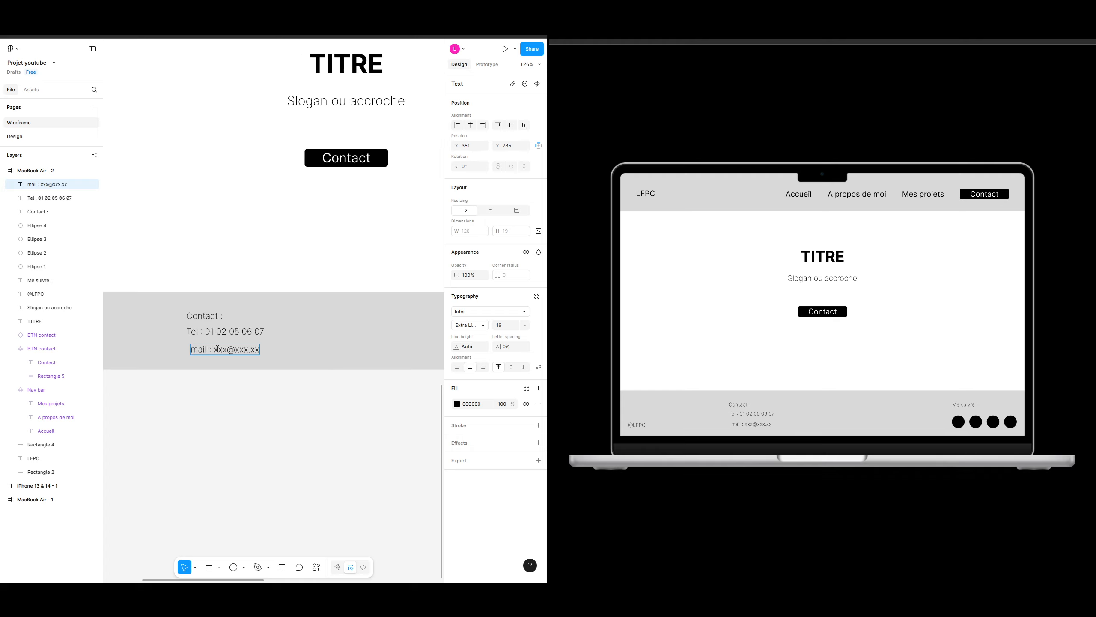
{"action": "key", "text": "Escape"}
Step: Capitalize the mail line to start with "Mail" and align it left with the lines above
{"action": "double_click", "coordinate": [199, 349]}
{"action": "key", "text": "BackSpace"}
{"action": "type", "text": "M"}
{"action": "key", "text": "Escape"}
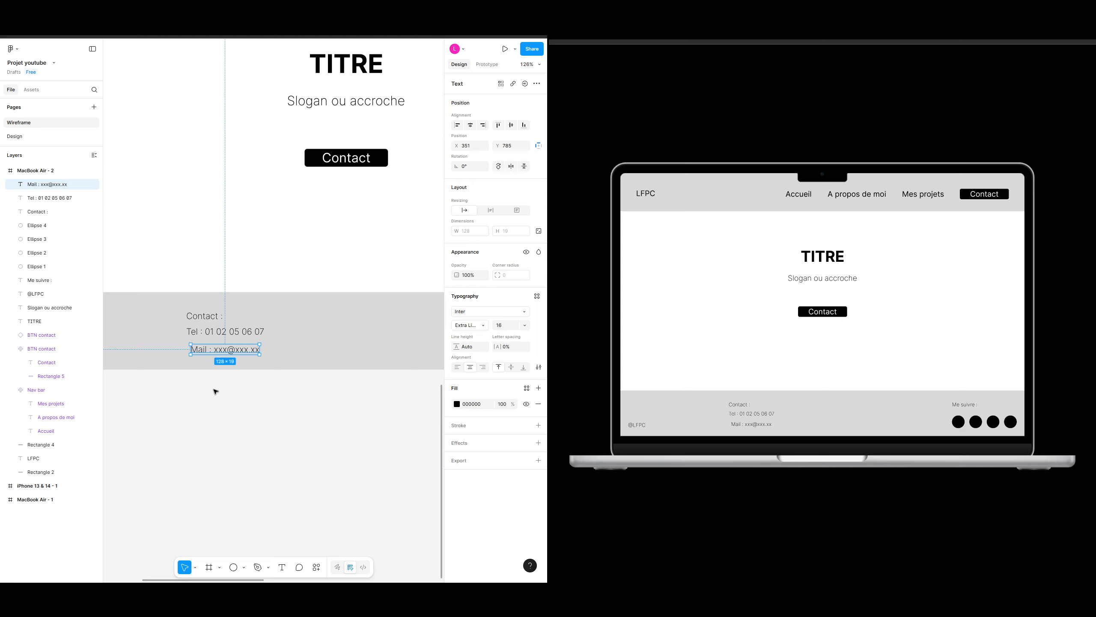
{"action": "left_click_drag", "start_coordinate": [227, 355], "coordinate": [224, 353]}
{"action": "left_click", "coordinate": [282, 387]}
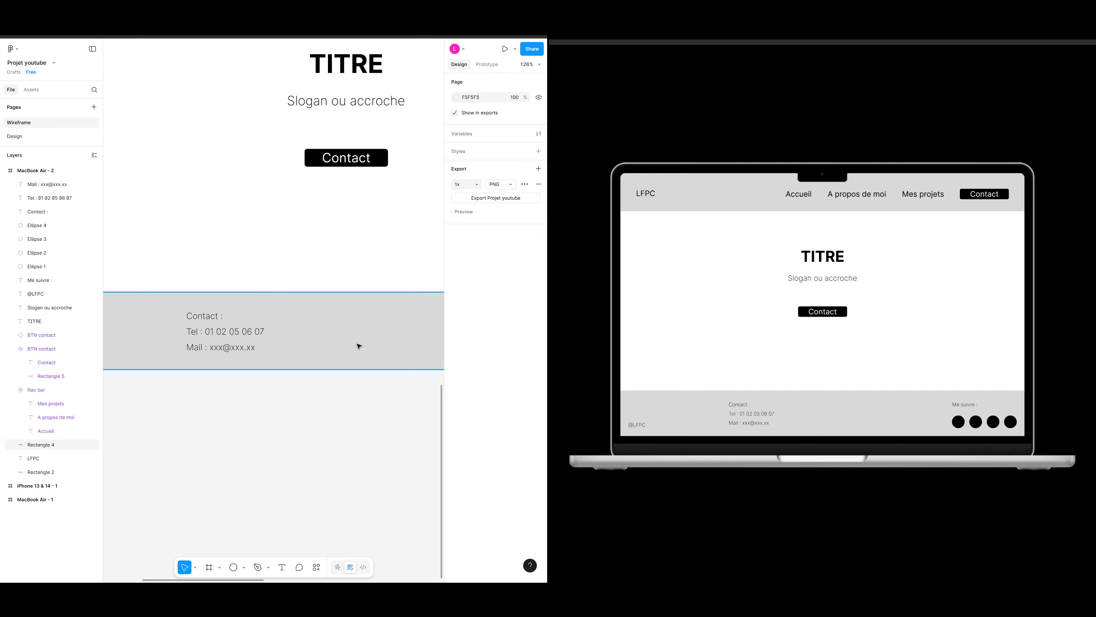
Step: Select the title, slogan and Contact button together and move them down to center them in the body
{"action": "scroll", "coordinate": [286, 392], "scroll_direction": "down", "scroll_amount": 5}
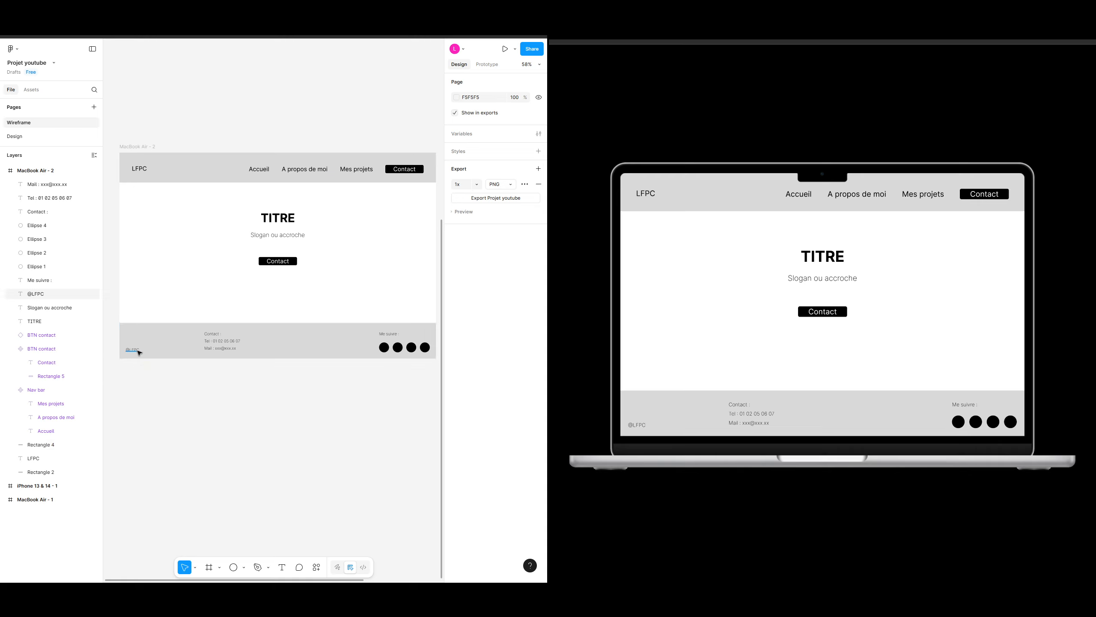
{"action": "left_click_drag", "start_coordinate": [209, 248], "coordinate": [184, 234]}
{"action": "scroll", "coordinate": [267, 318], "scroll_direction": "down", "scroll_amount": 2}
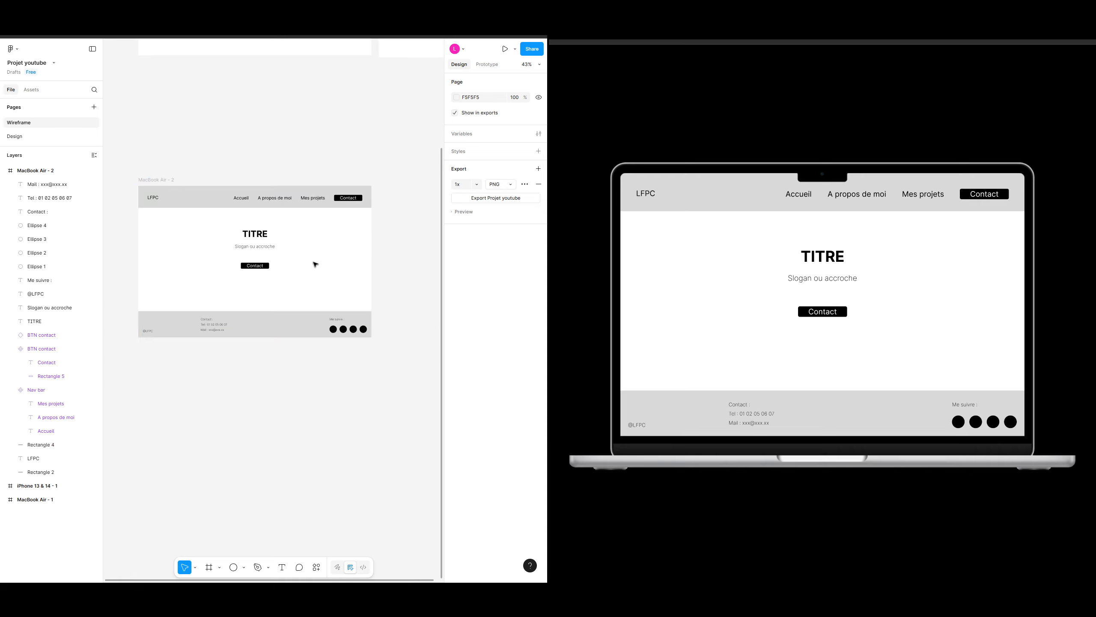
{"action": "left_click_drag", "start_coordinate": [316, 264], "coordinate": [317, 306]}
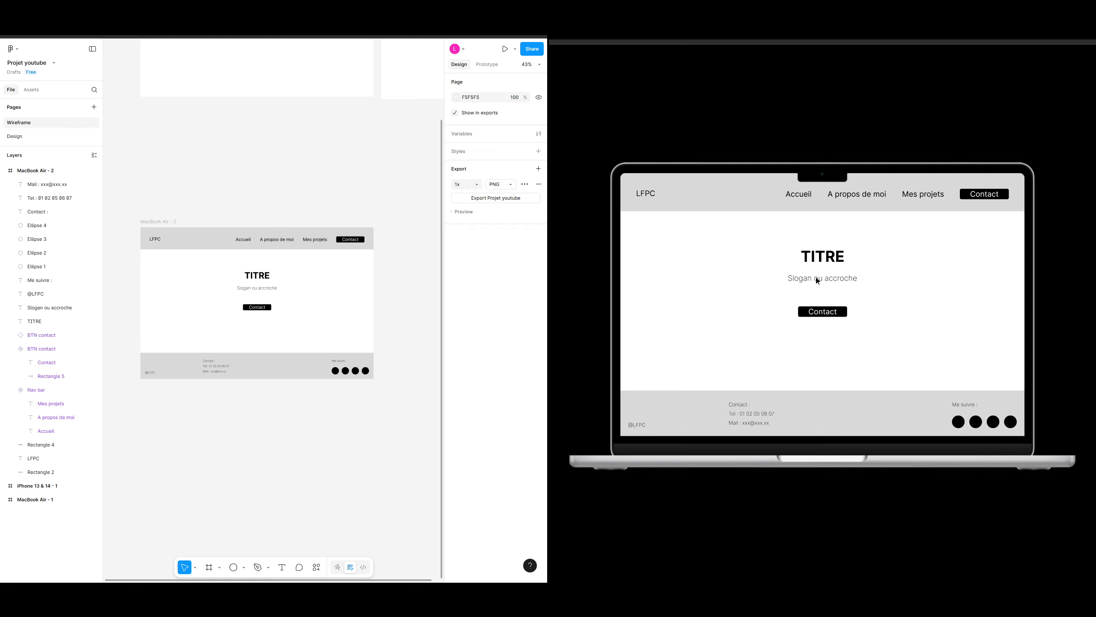
{"action": "left_click_drag", "start_coordinate": [291, 317], "coordinate": [233, 262]}
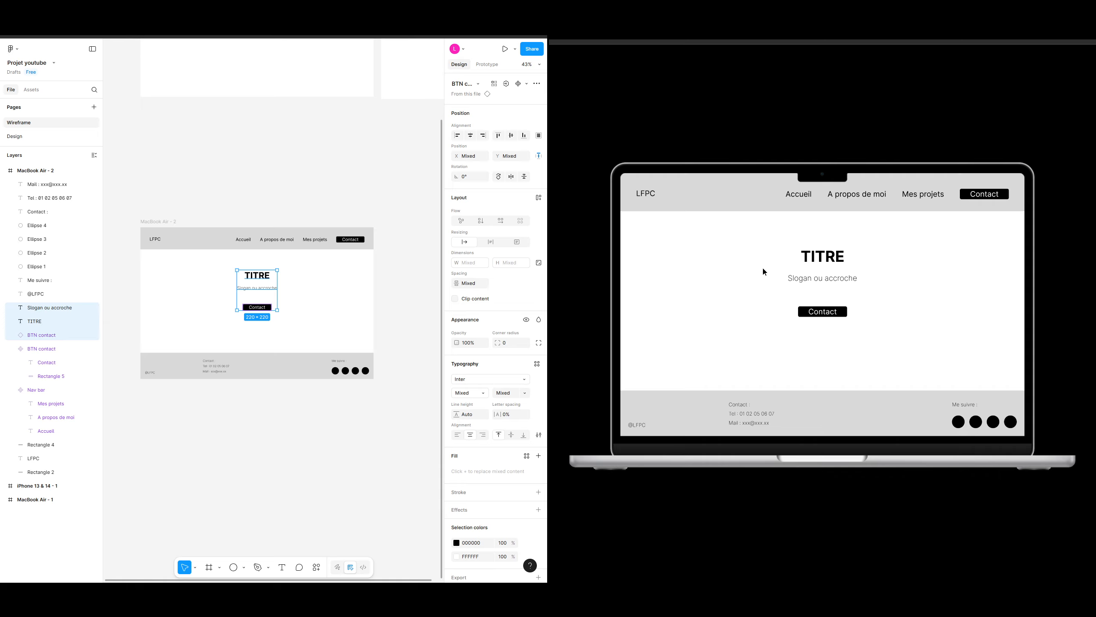
{"action": "scroll", "coordinate": [299, 288], "scroll_direction": "up", "scroll_amount": 1}
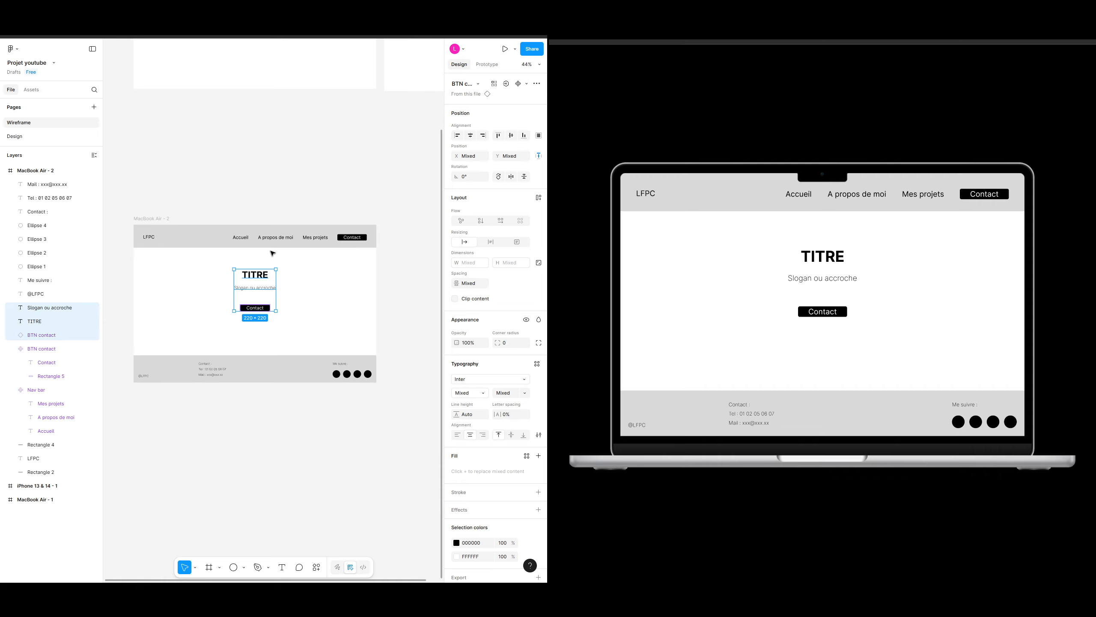
{"action": "key", "text": "alt"}
{"action": "left_click_drag", "start_coordinate": [261, 301], "coordinate": [261, 312]}
{"action": "key", "text": "alt"}
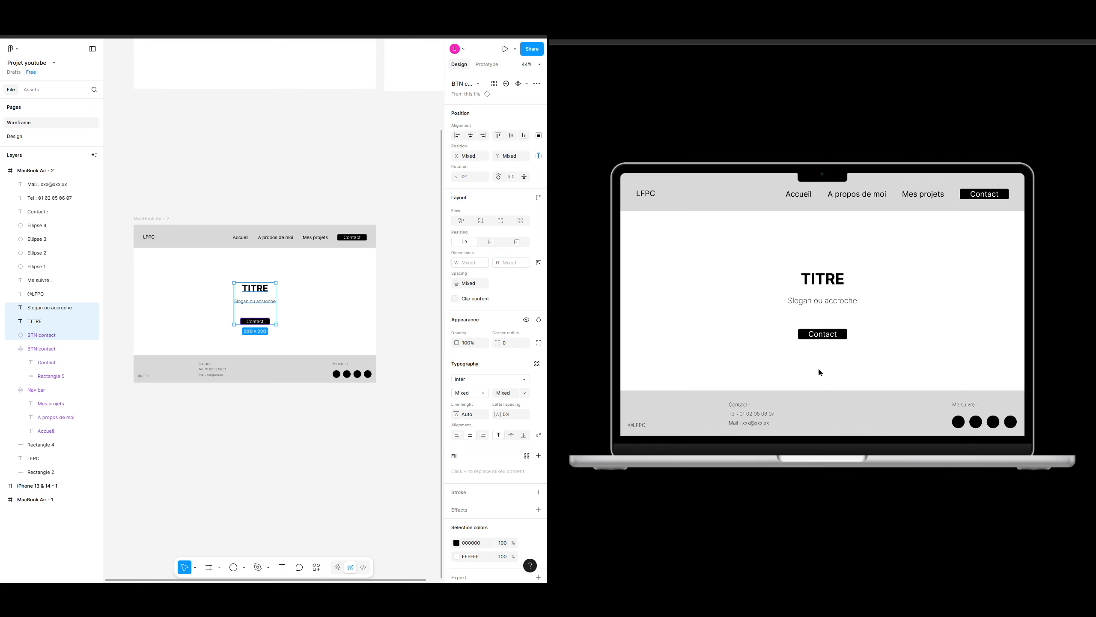
{"action": "left_click", "coordinate": [290, 416]}
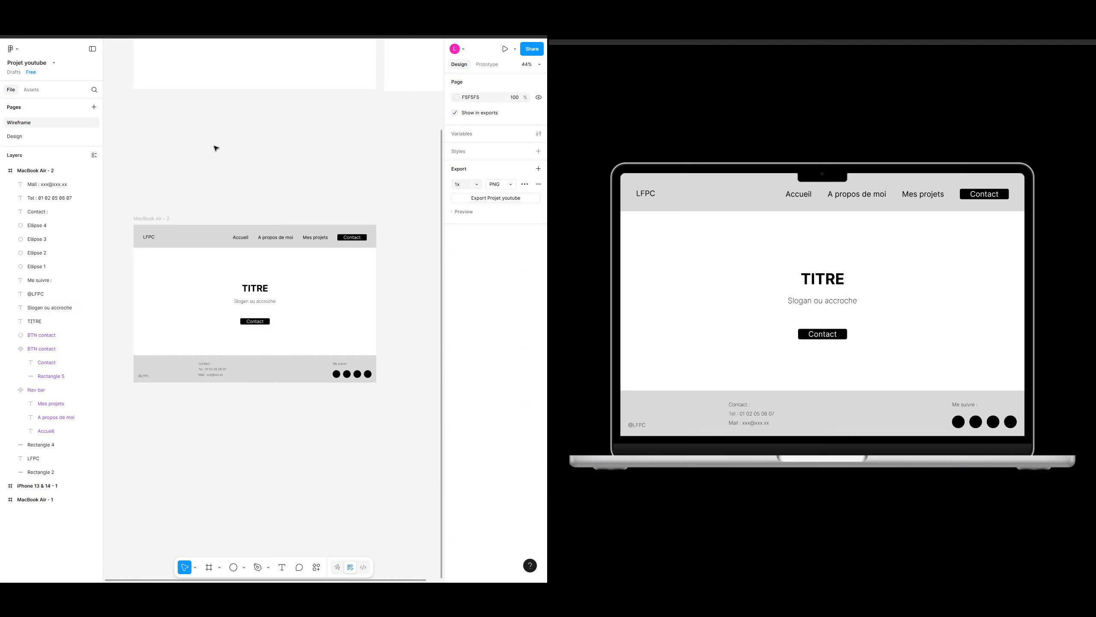
Step: Inspect the header rectangle, navigation links and Contact button in the header
{"action": "left_click", "coordinate": [185, 237]}
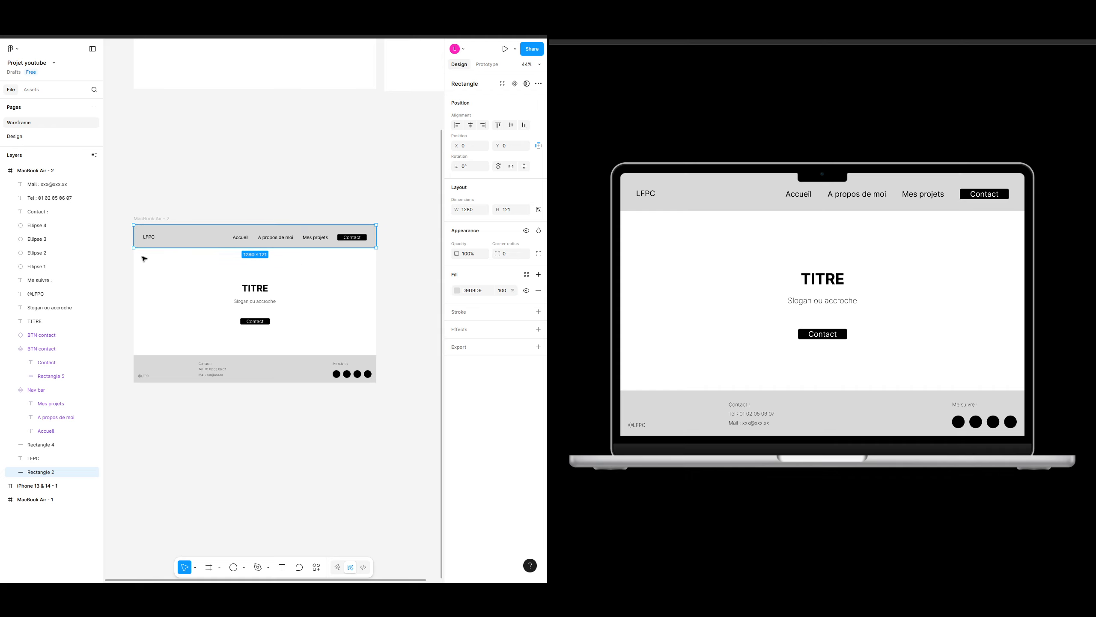
{"action": "left_click", "coordinate": [276, 238]}
{"action": "left_click", "coordinate": [357, 238]}
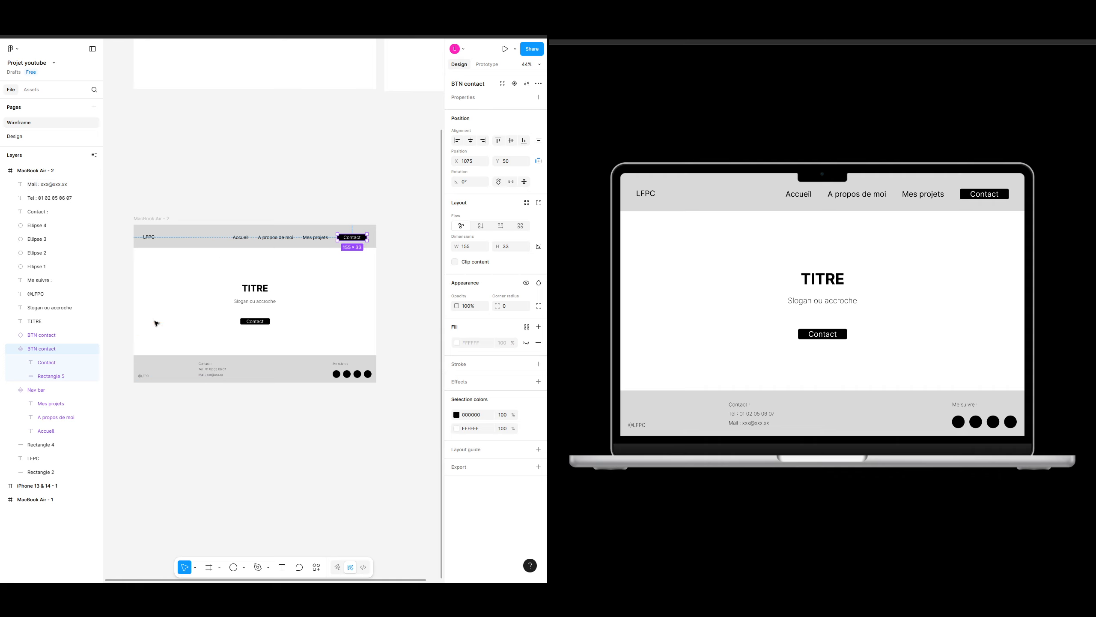
{"action": "left_click", "coordinate": [218, 407]}
{"action": "scroll", "coordinate": [218, 405], "scroll_direction": "up", "scroll_amount": 3}
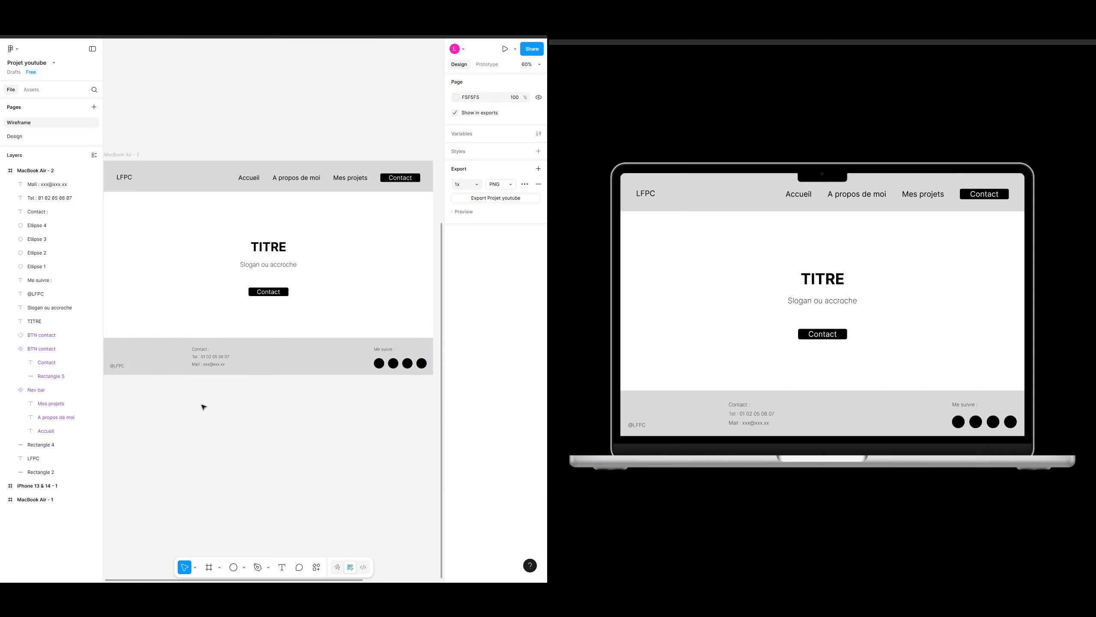
{"action": "scroll", "coordinate": [220, 404], "scroll_direction": "down", "scroll_amount": 3}
{"action": "scroll", "coordinate": [242, 400], "scroll_direction": "up", "scroll_amount": 3}
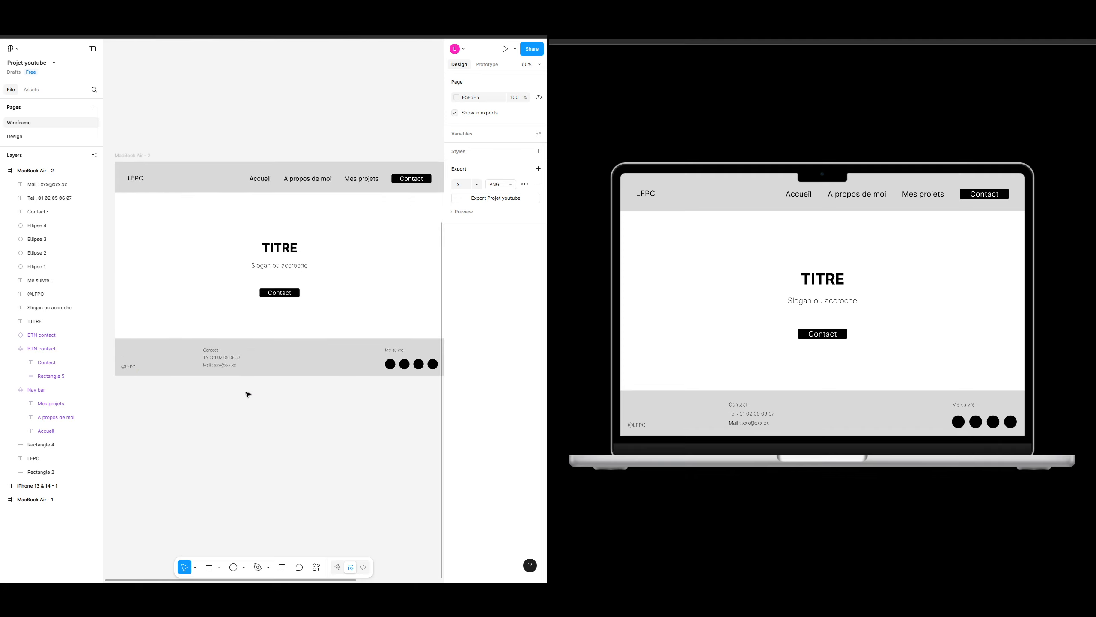
{"action": "scroll", "coordinate": [248, 395], "scroll_direction": "up", "scroll_amount": 1}
Step: Select the Contact, phone and mail lines together and turn them into a component
{"action": "left_click", "coordinate": [214, 357]}
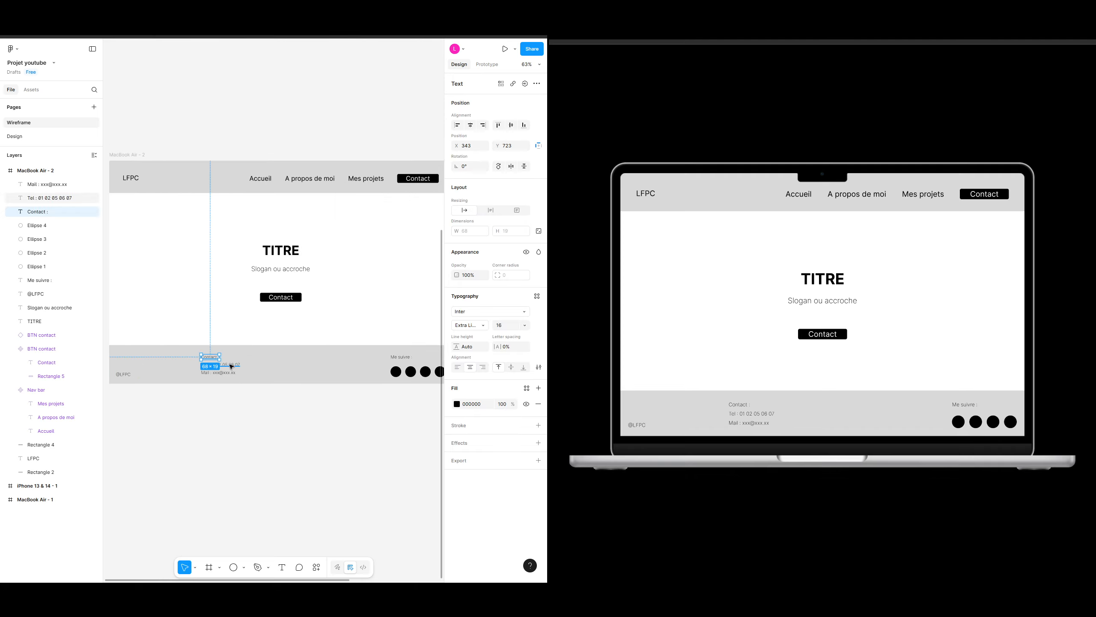
{"action": "left_click", "coordinate": [230, 364], "text": "shift"}
{"action": "left_click", "coordinate": [227, 372], "text": "shift"}
{"action": "right_click", "coordinate": [230, 365]}
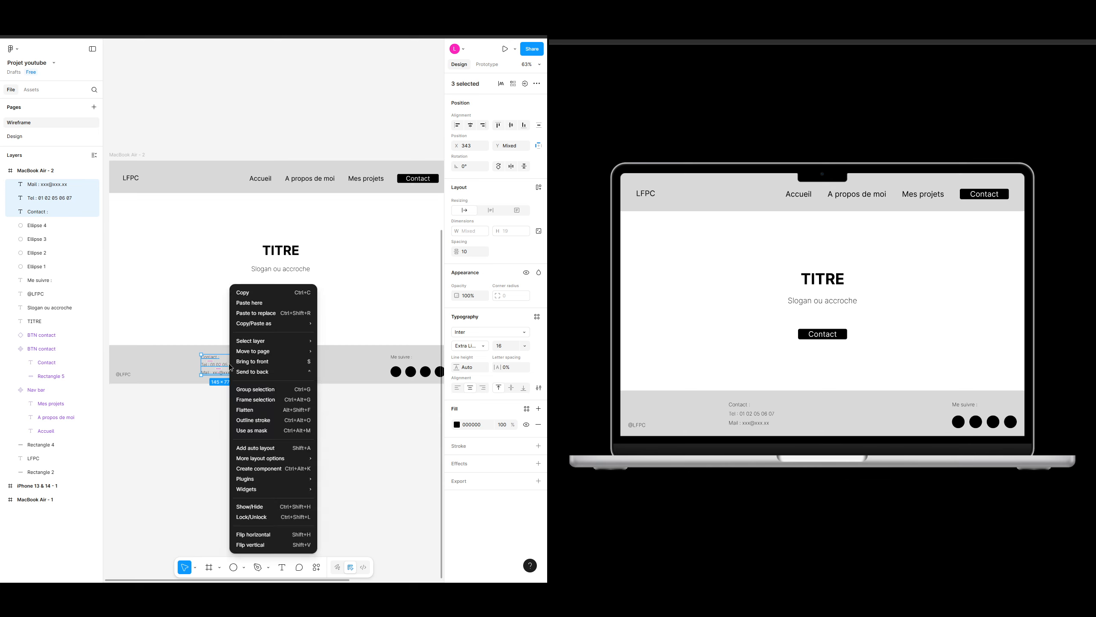
{"action": "left_click", "coordinate": [286, 469]}
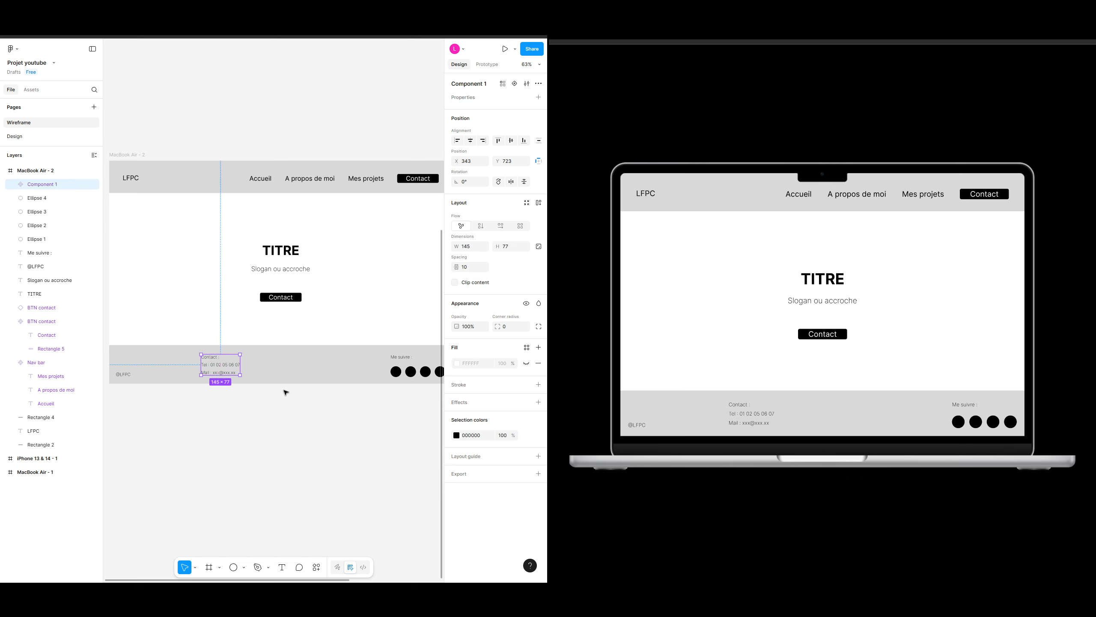
{"action": "left_click", "coordinate": [287, 417]}
Step: Select the four social circles in the footer and turn them into a component
{"action": "scroll", "coordinate": [306, 413], "scroll_direction": "right", "scroll_amount": 3}
{"action": "scroll", "coordinate": [306, 413], "scroll_direction": "down", "scroll_amount": 1}
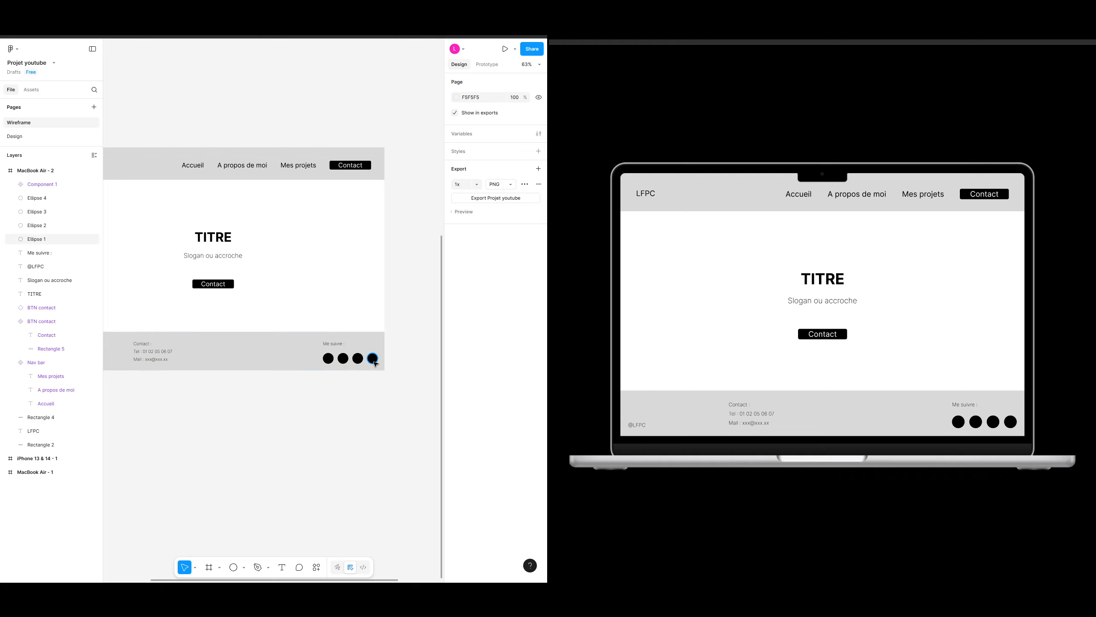
{"action": "left_click", "coordinate": [373, 362]}
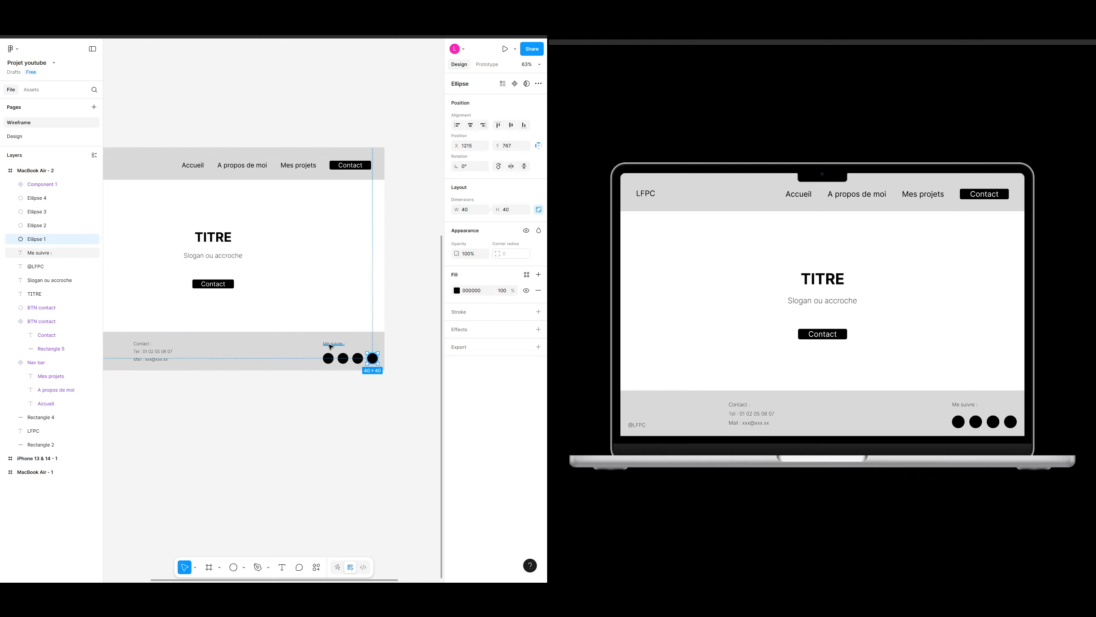
{"action": "left_click_drag", "start_coordinate": [222, 402], "coordinate": [247, 393]}
{"action": "scroll", "coordinate": [258, 402], "scroll_direction": "down", "scroll_amount": 3}
{"action": "scroll", "coordinate": [272, 400], "scroll_direction": "up", "scroll_amount": 4}
{"action": "scroll", "coordinate": [273, 401], "scroll_direction": "up", "scroll_amount": 2}
{"action": "scroll", "coordinate": [247, 387], "scroll_direction": "up", "scroll_amount": 6}
{"action": "left_click", "coordinate": [358, 385]}
{"action": "left_click", "coordinate": [344, 301]}
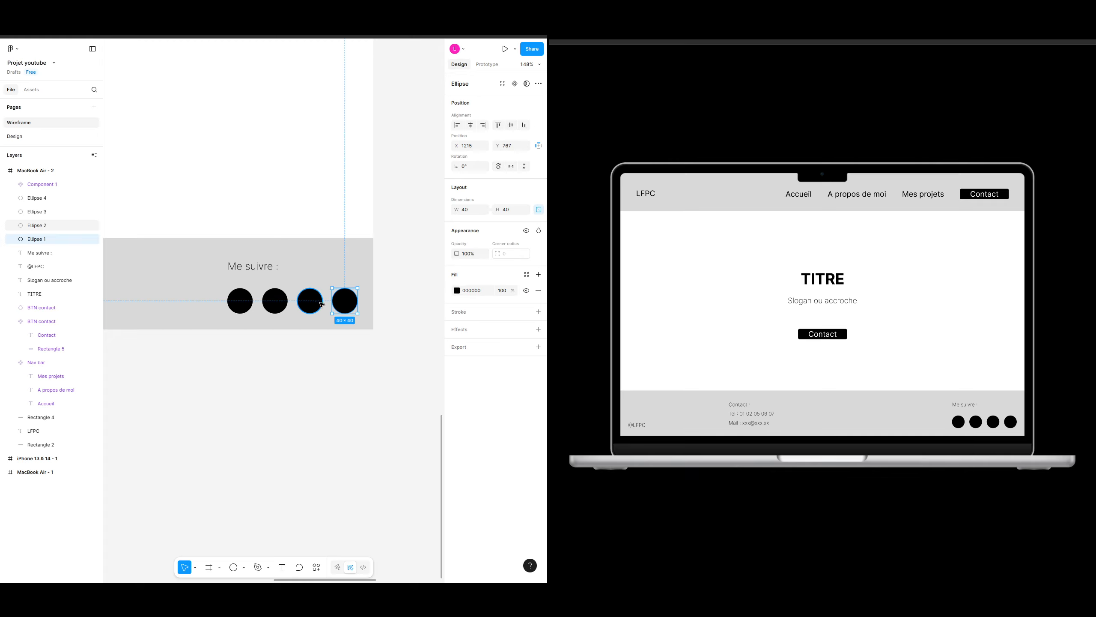
{"action": "left_click", "coordinate": [310, 301], "text": "shift"}
{"action": "left_click", "coordinate": [277, 304], "text": "shift"}
{"action": "left_click", "coordinate": [239, 302], "text": "shift"}
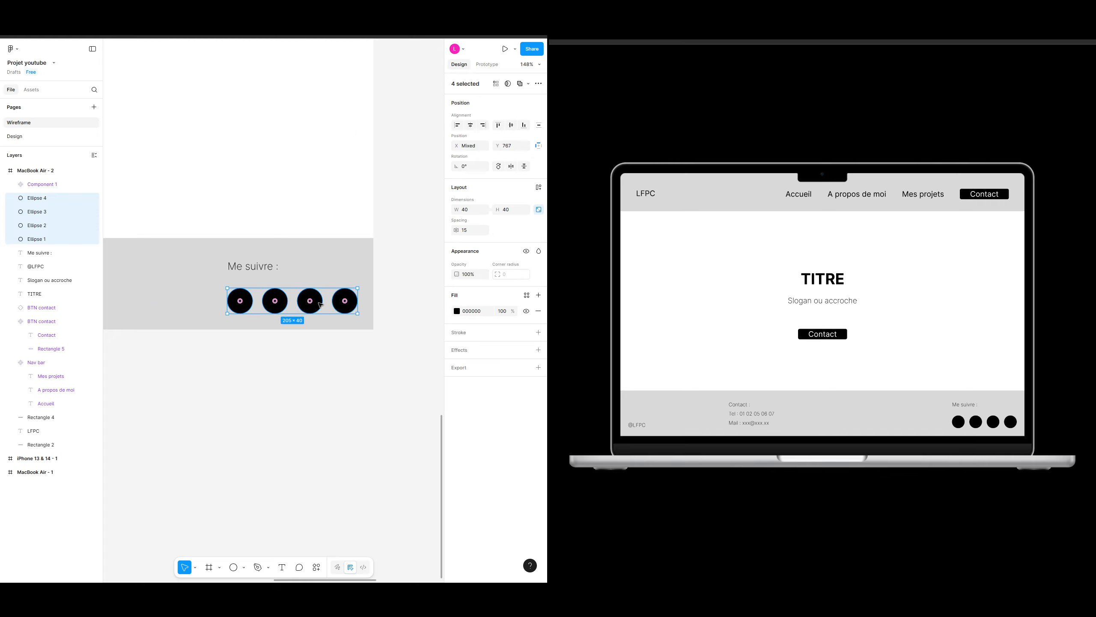
{"action": "right_click", "coordinate": [345, 301]}
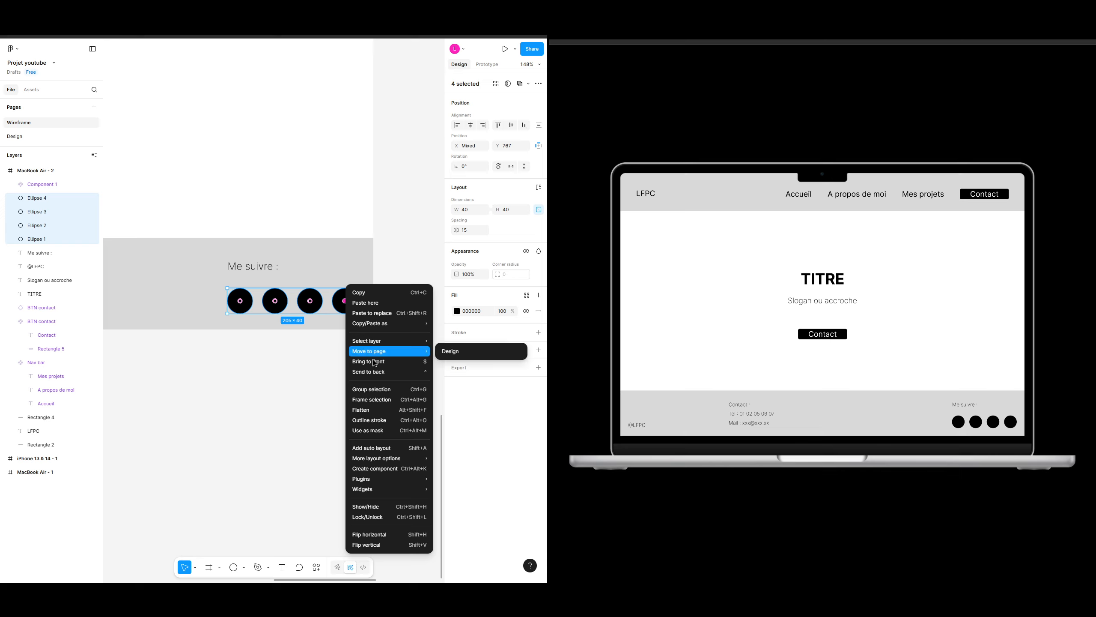
{"action": "left_click", "coordinate": [373, 468]}
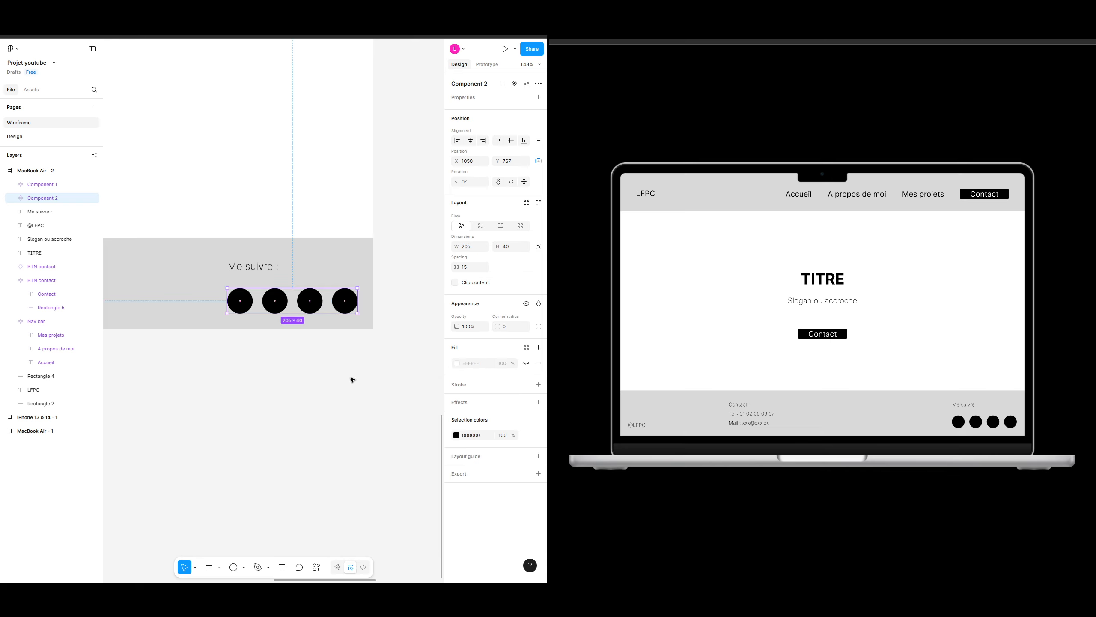
Step: Select the social circles component together with the "Me suivre :" label and turn them into a component
{"action": "left_click", "coordinate": [355, 390]}
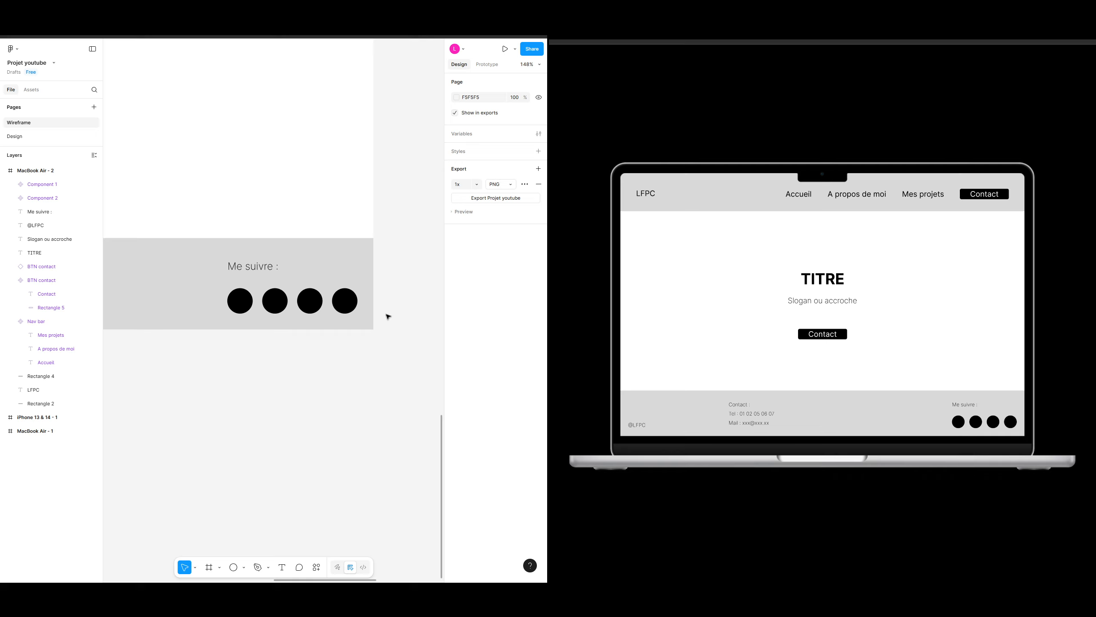
{"action": "left_click", "coordinate": [288, 307]}
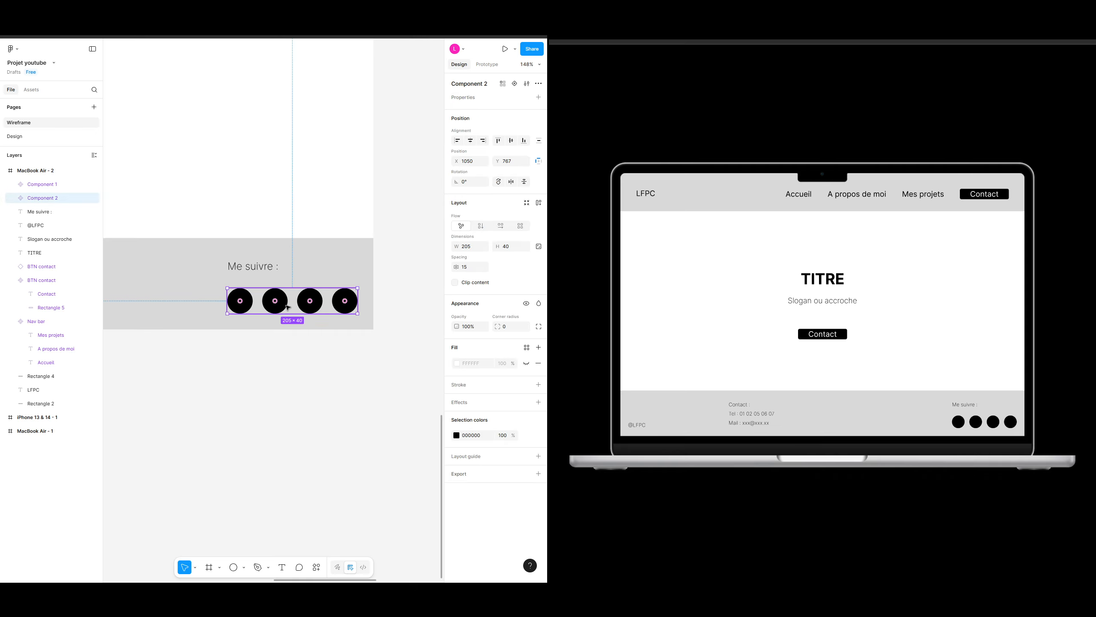
{"action": "left_click", "coordinate": [255, 267], "text": "shift"}
{"action": "right_click", "coordinate": [255, 267]}
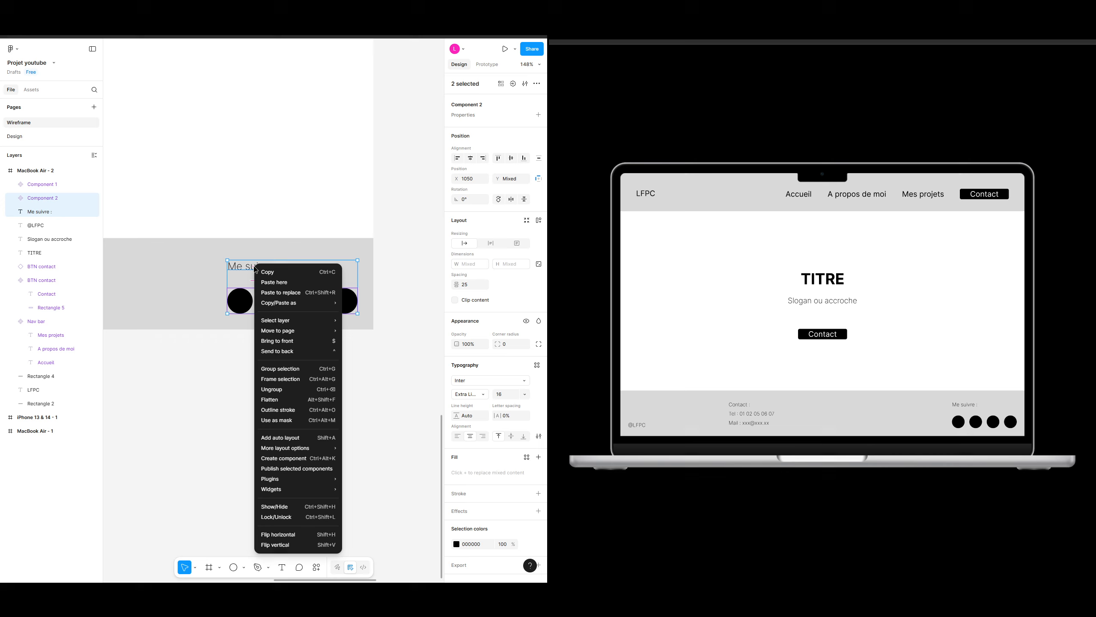
{"action": "left_click", "coordinate": [302, 459]}
Step: Delete the stray copy of the social circles component sitting outside the frame
{"action": "scroll", "coordinate": [311, 372], "scroll_direction": "down", "scroll_amount": 5}
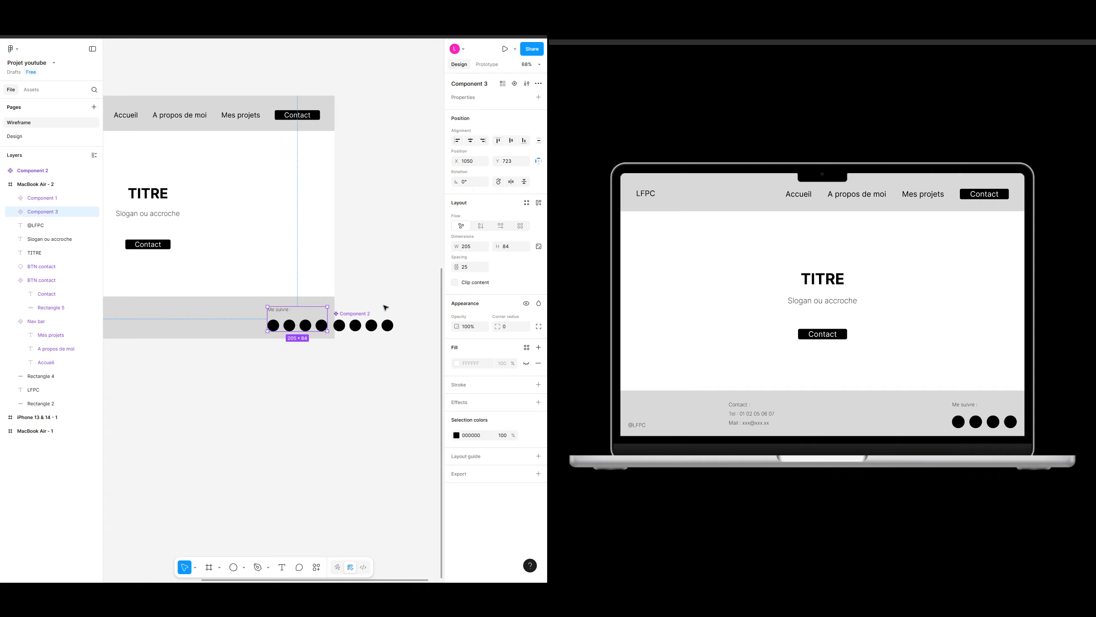
{"action": "left_click", "coordinate": [347, 285]}
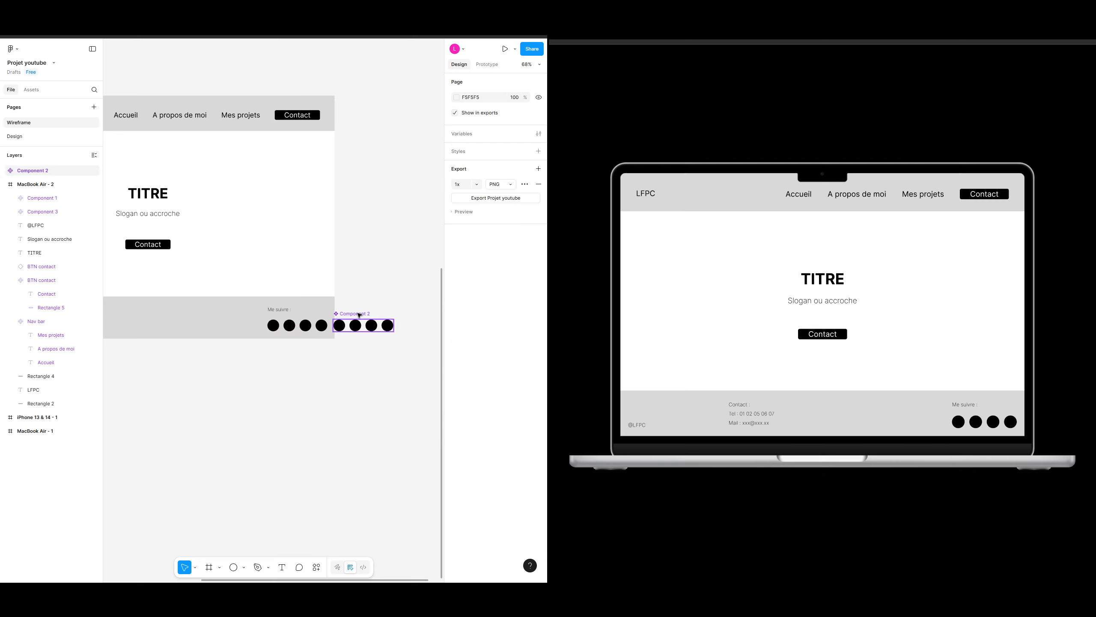
{"action": "left_click", "coordinate": [358, 314]}
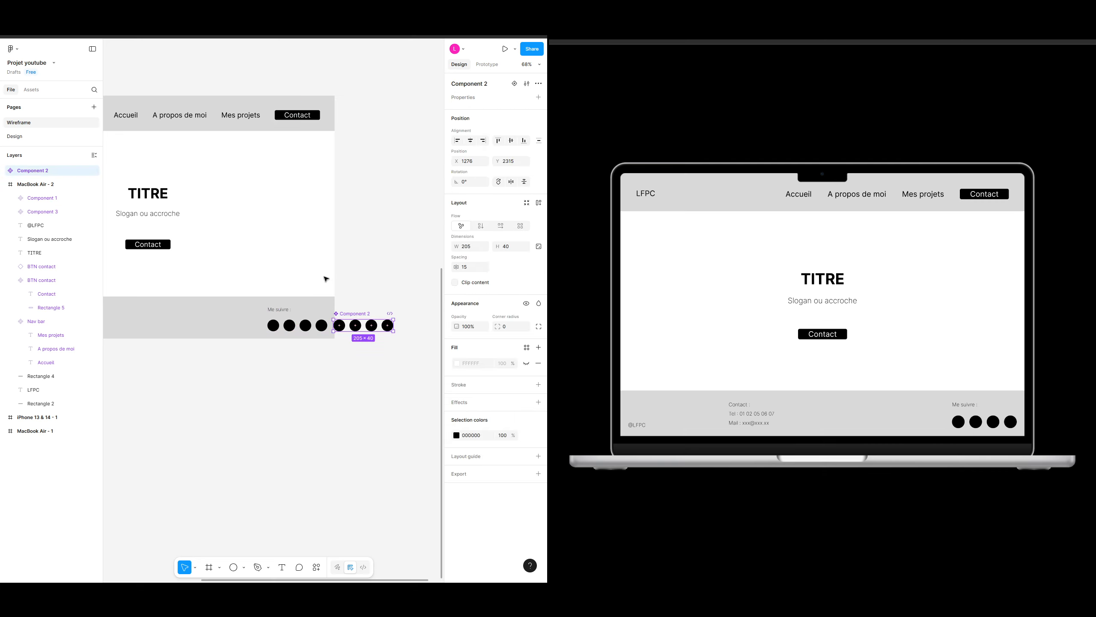
{"action": "key", "text": "Delete"}
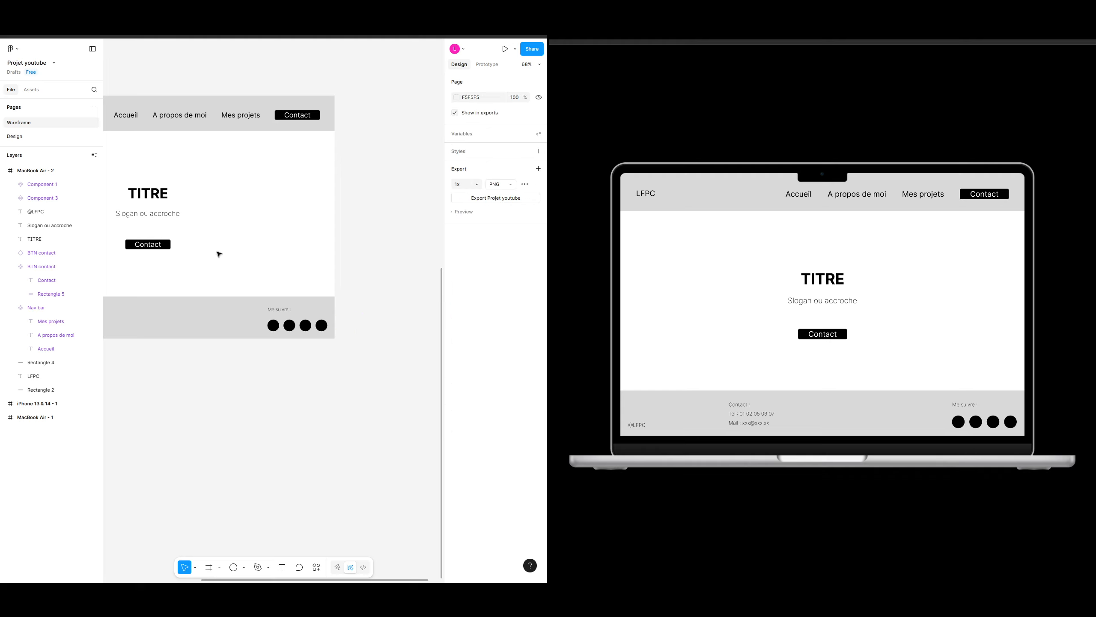
Step: Inspect the nested layers of the new social links component and overview the whole frame
{"action": "left_click", "coordinate": [299, 328]}
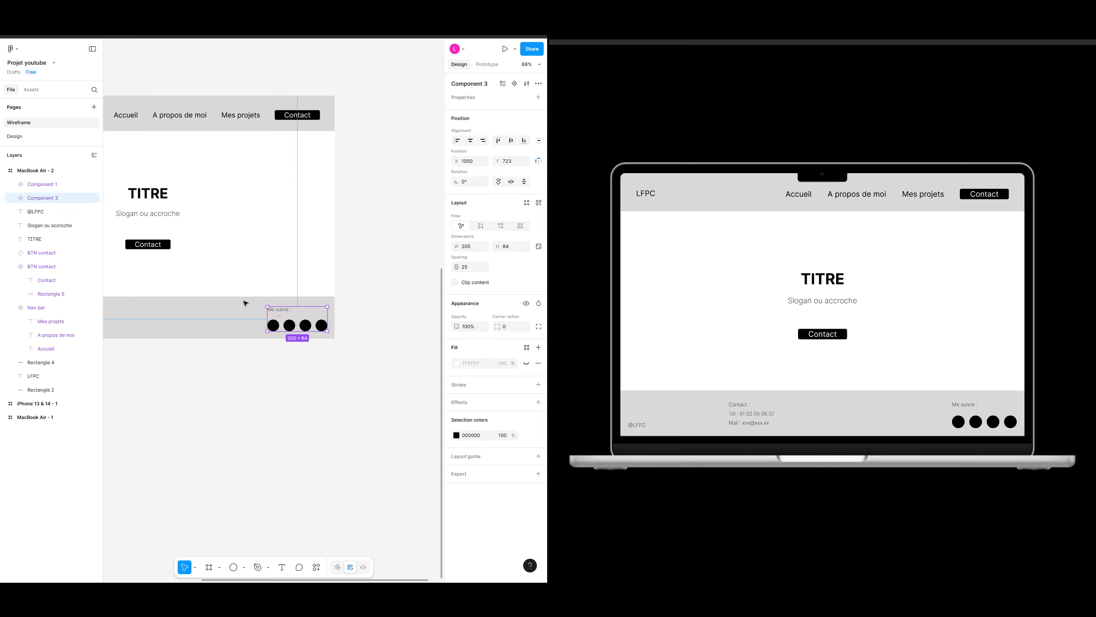
{"action": "left_click", "coordinate": [14, 198]}
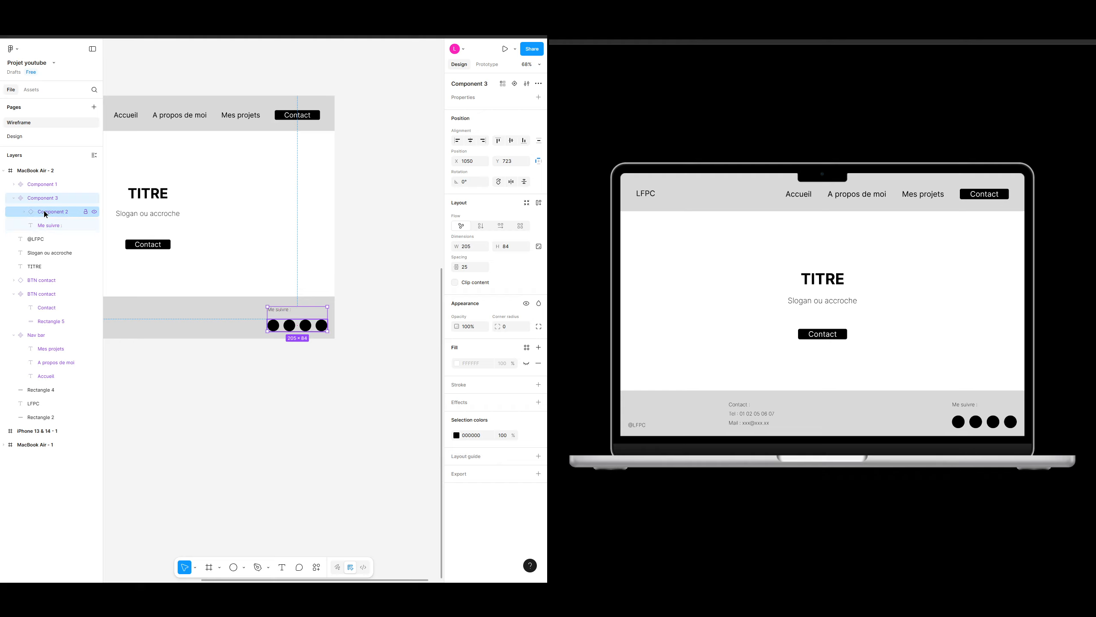
{"action": "left_click", "coordinate": [47, 214]}
{"action": "left_click", "coordinate": [24, 212]}
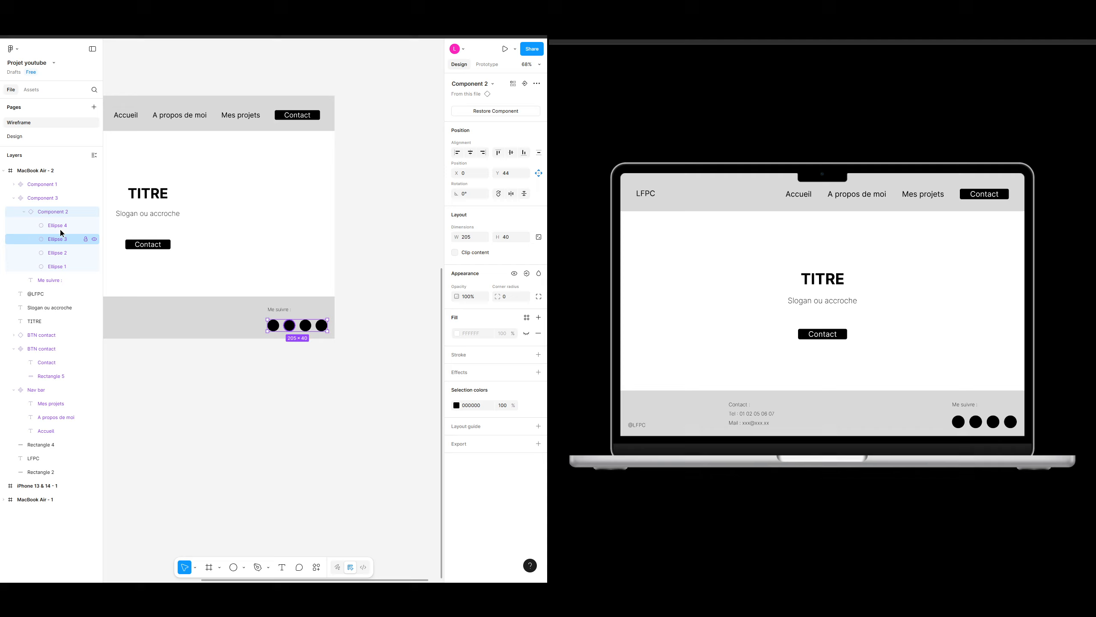
{"action": "left_click", "coordinate": [24, 211]}
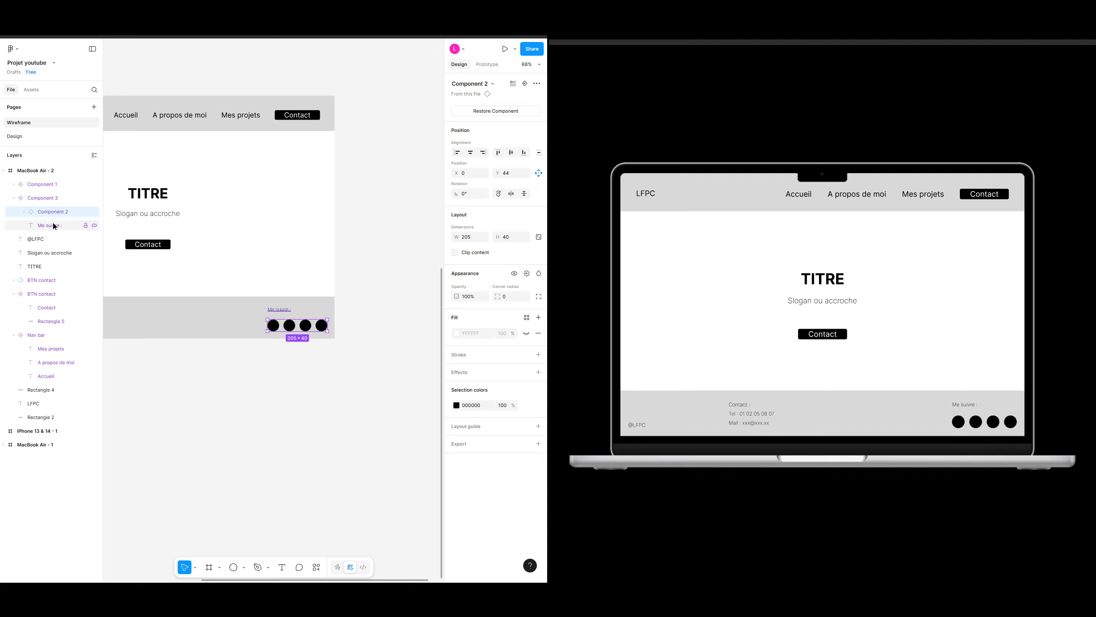
{"action": "left_click", "coordinate": [228, 365]}
{"action": "scroll", "coordinate": [276, 384], "scroll_direction": "down", "scroll_amount": 5}
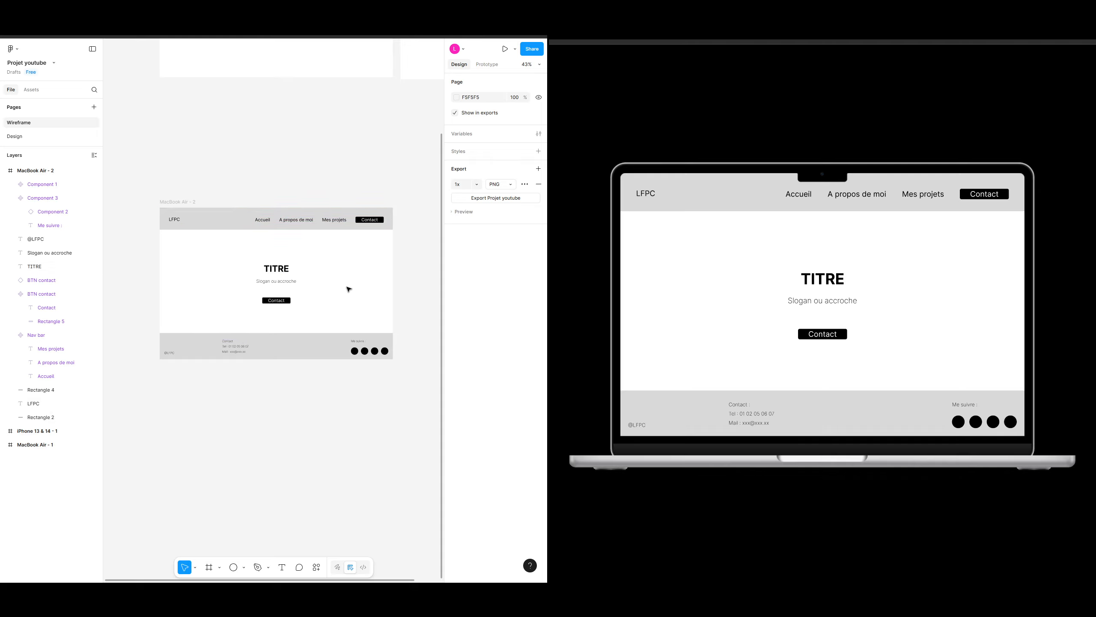
{"action": "scroll", "coordinate": [345, 298], "scroll_direction": "right", "scroll_amount": 1}
{"action": "scroll", "coordinate": [346, 298], "scroll_direction": "down", "scroll_amount": 1}
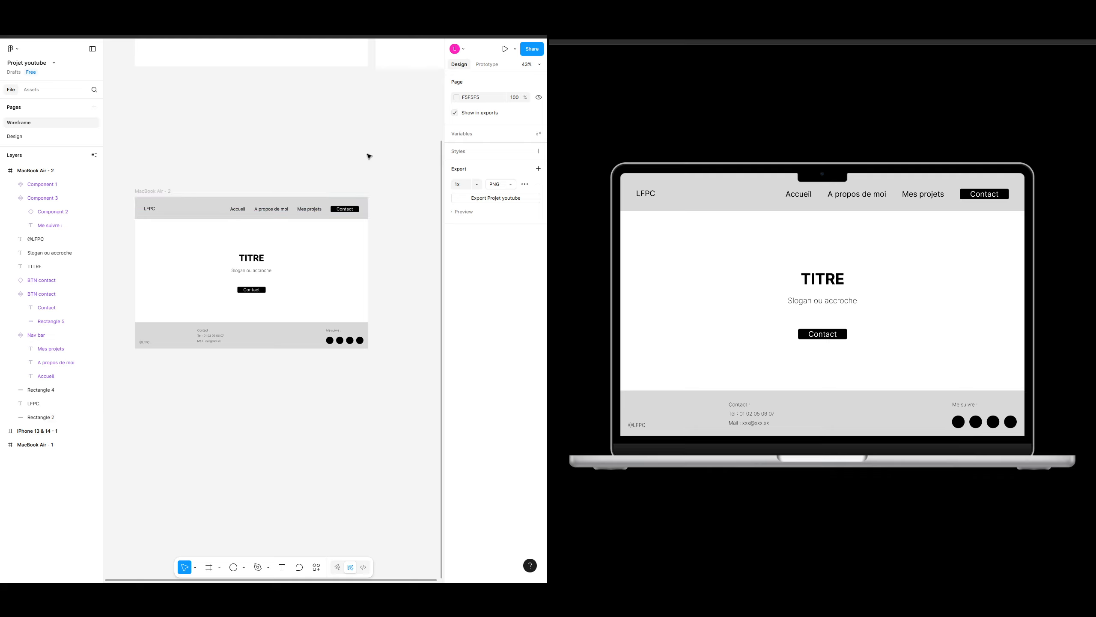
{"action": "scroll", "coordinate": [339, 162], "scroll_direction": "left", "scroll_amount": 1}
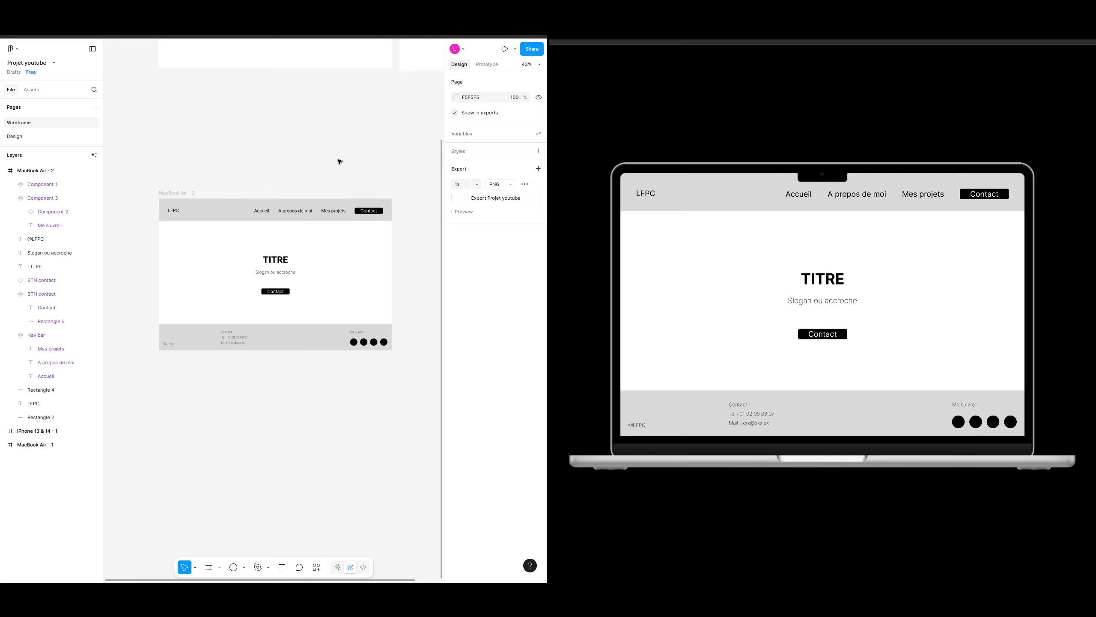